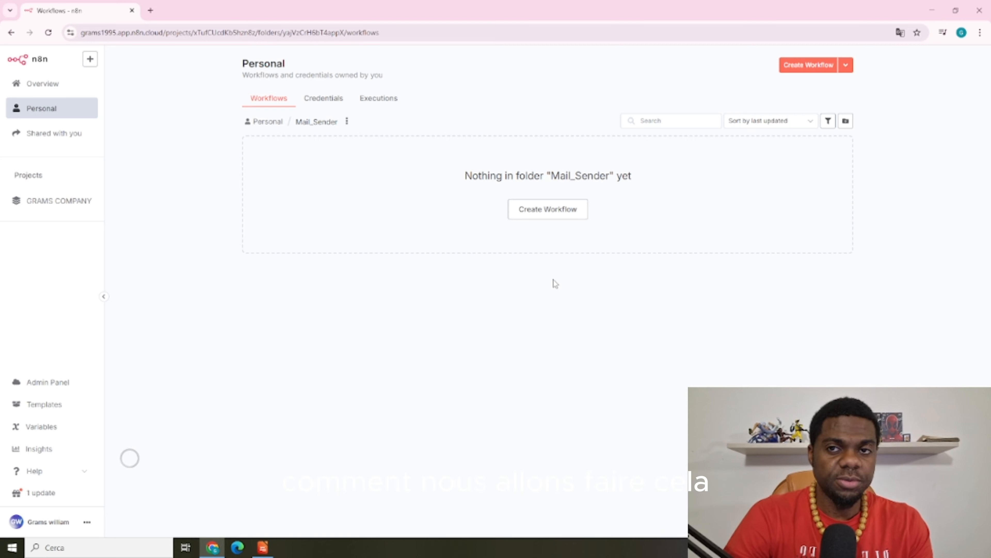
Create My workflow 7 in Mail_Sender, starting with a manual 'When clicking Execute workflow' trigger
left_click(795, 63)
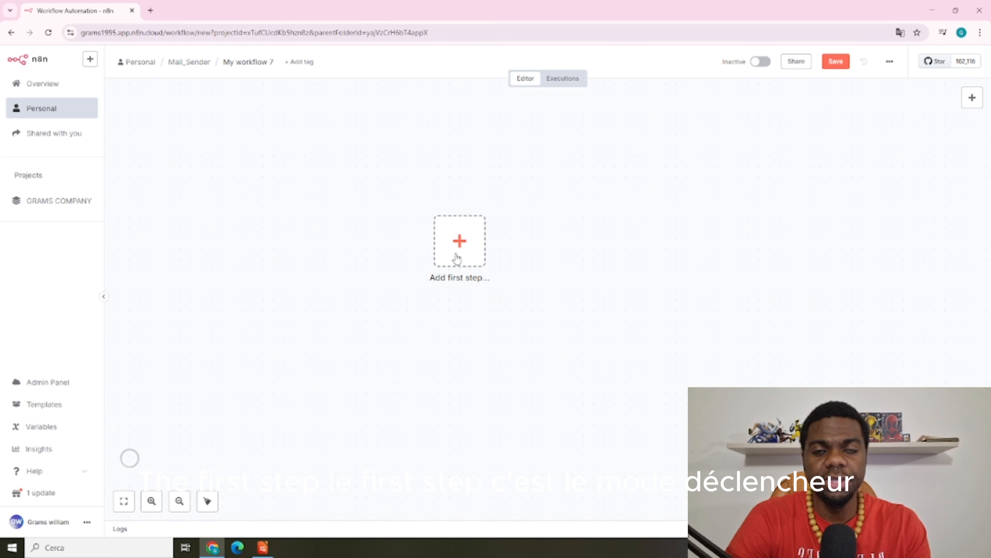
left_click(480, 248)
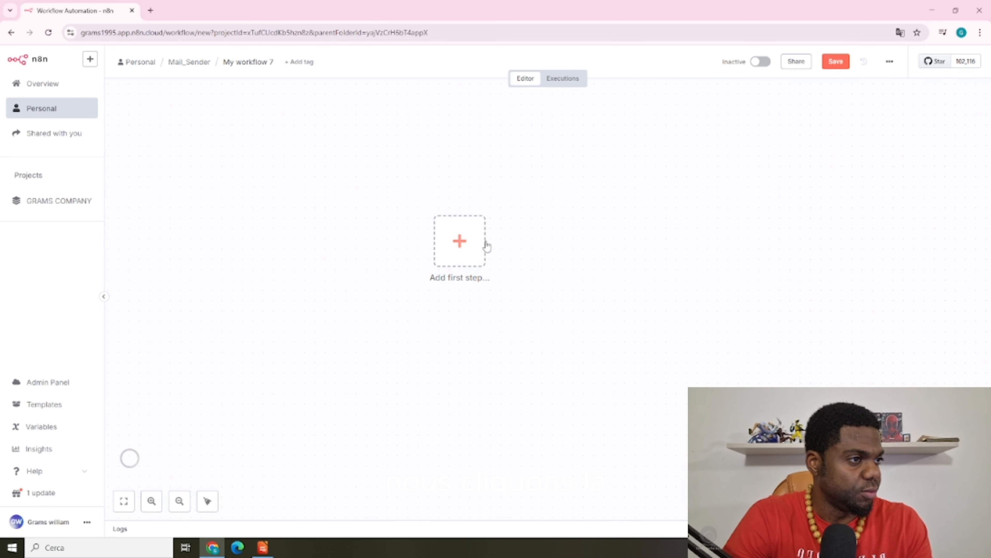
left_click(843, 177)
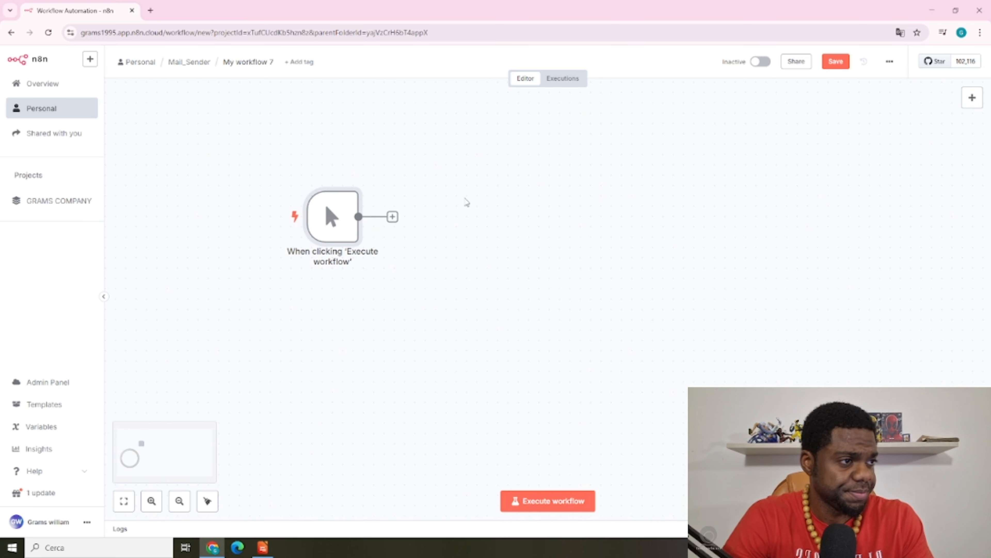
mouse_move(343, 219)
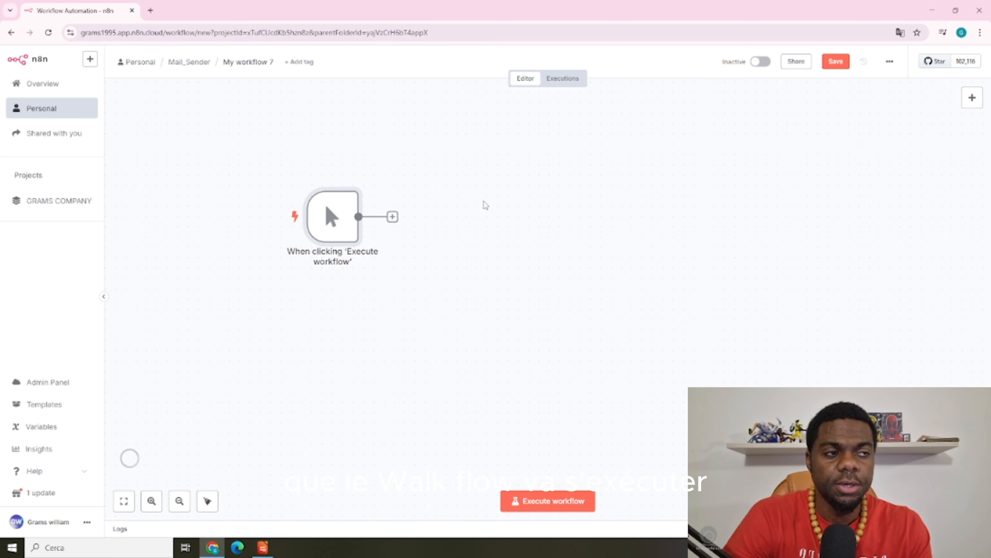
Add a Google Docs 'Get a document' node after the manual trigger
left_click(392, 216)
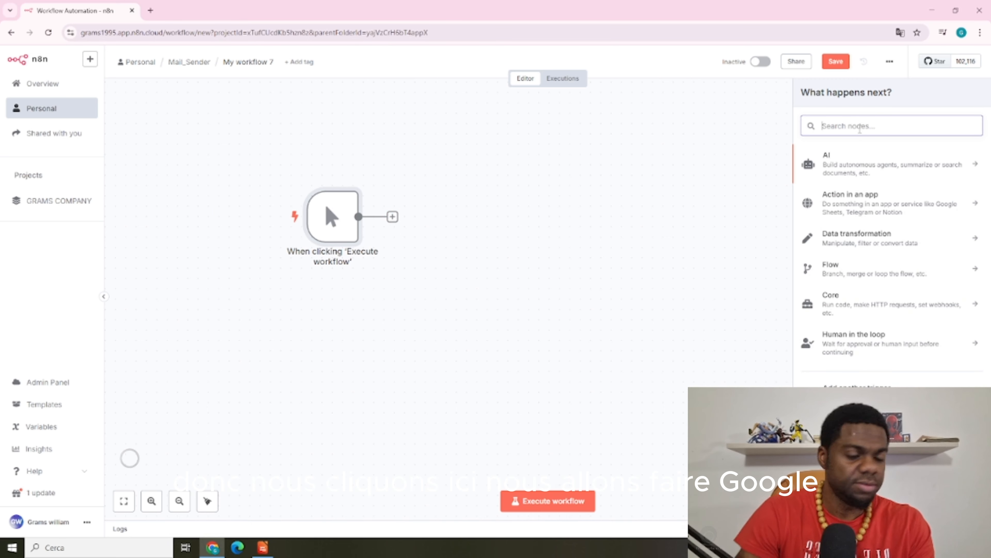
type("g")
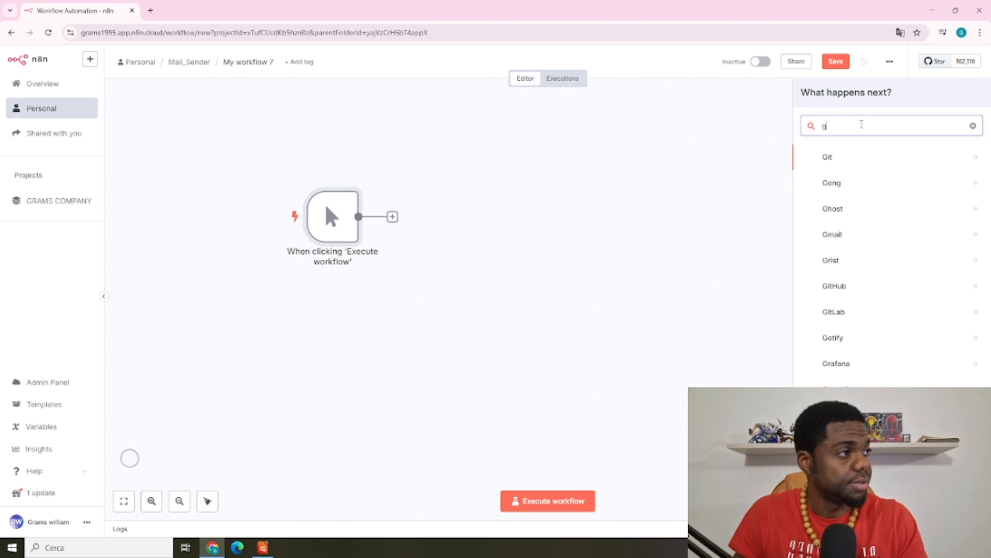
type("oo")
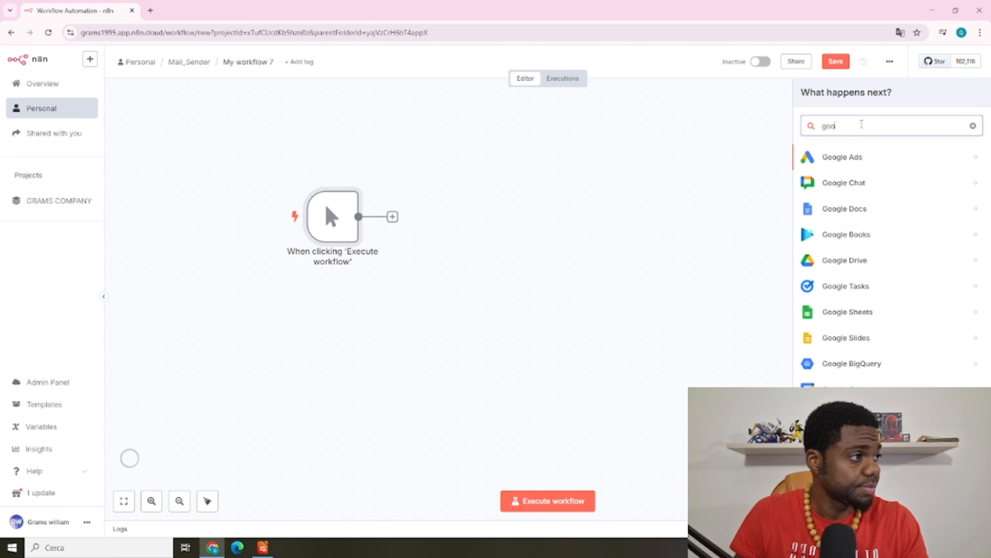
type("gl")
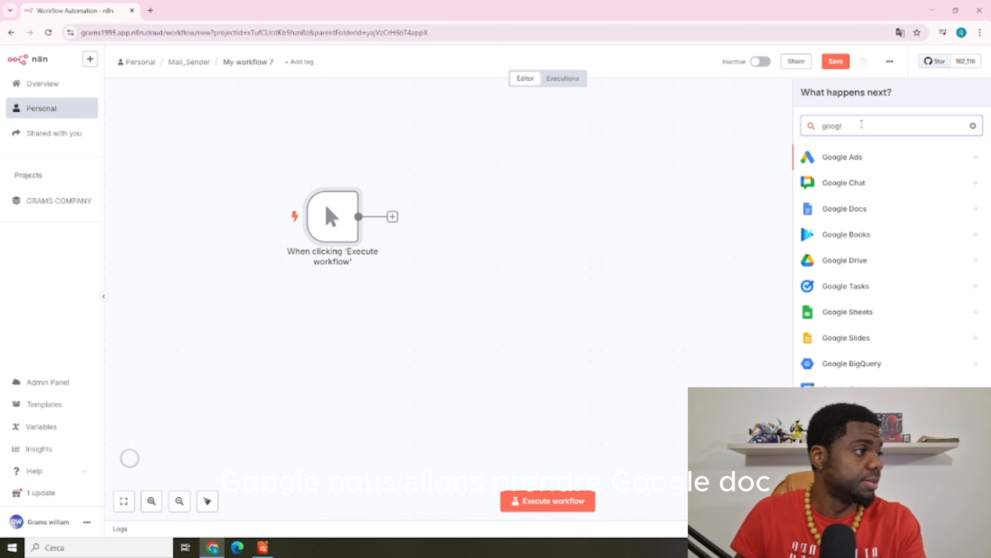
left_click(845, 208)
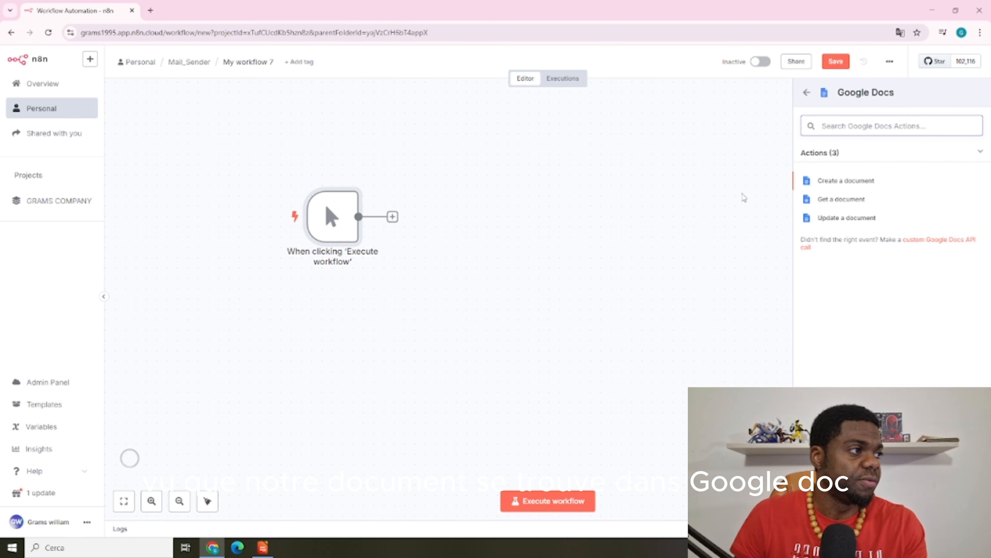
left_click(840, 203)
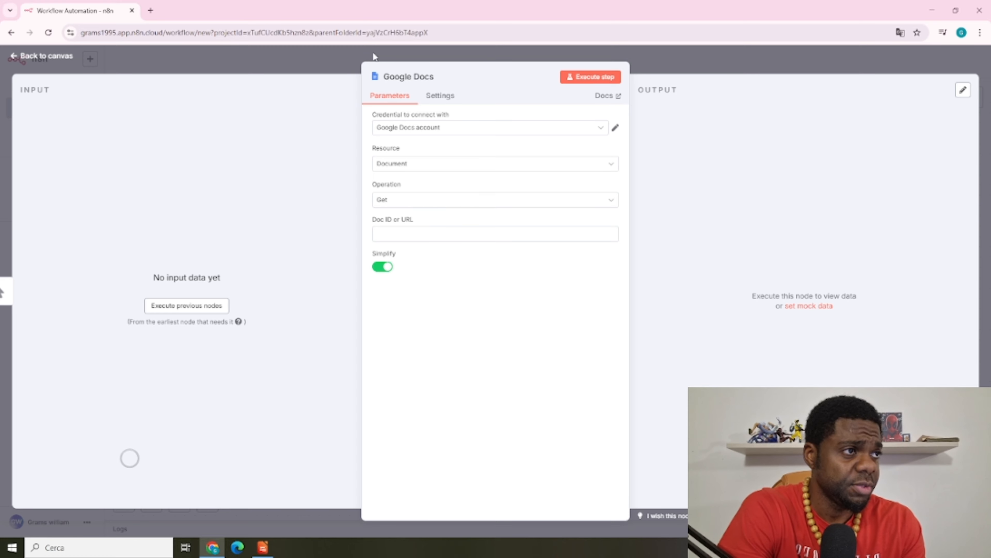
left_click(325, 52)
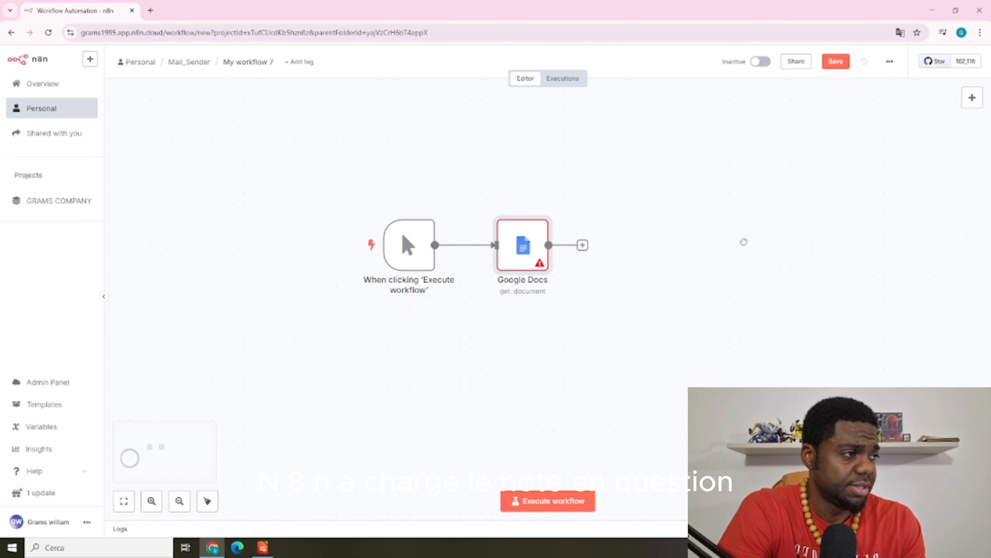
mouse_move(481, 252)
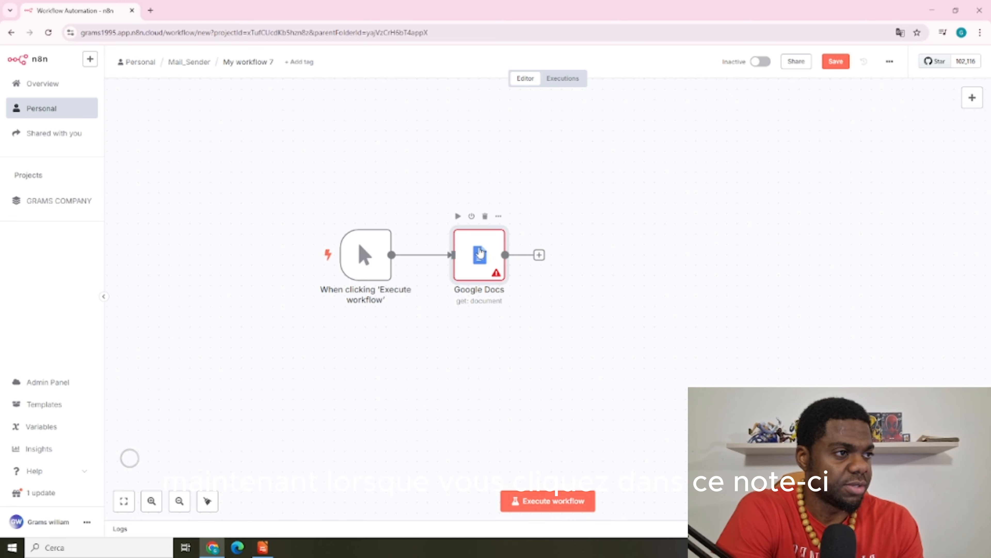
Assign the Google Docs account credential to the Google Docs node and open it for editing
double_click(480, 253)
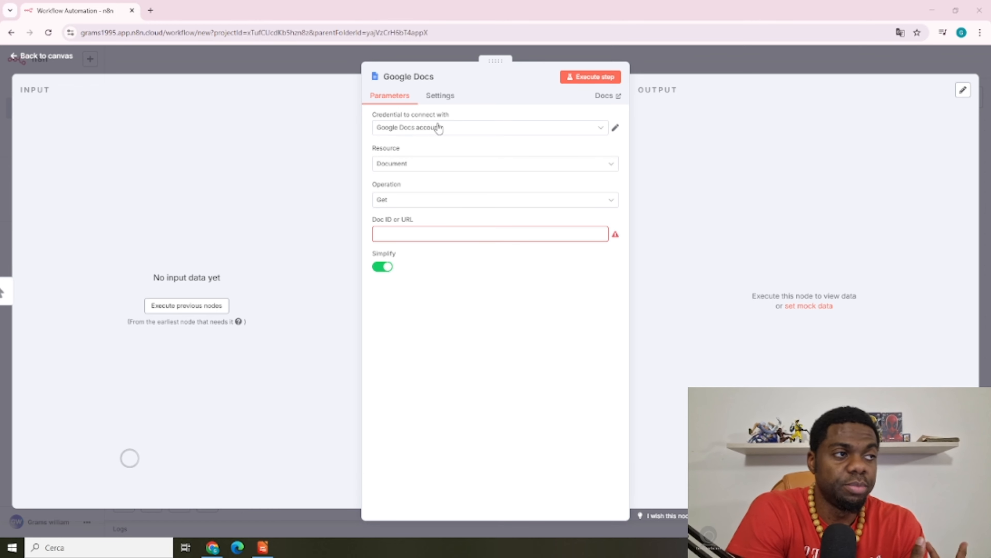
left_click(499, 130)
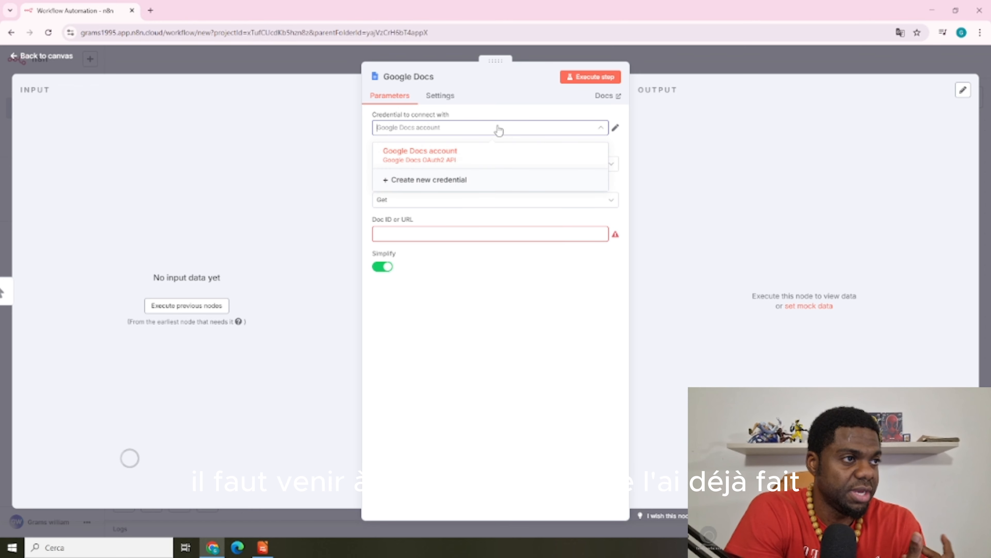
left_click(480, 160)
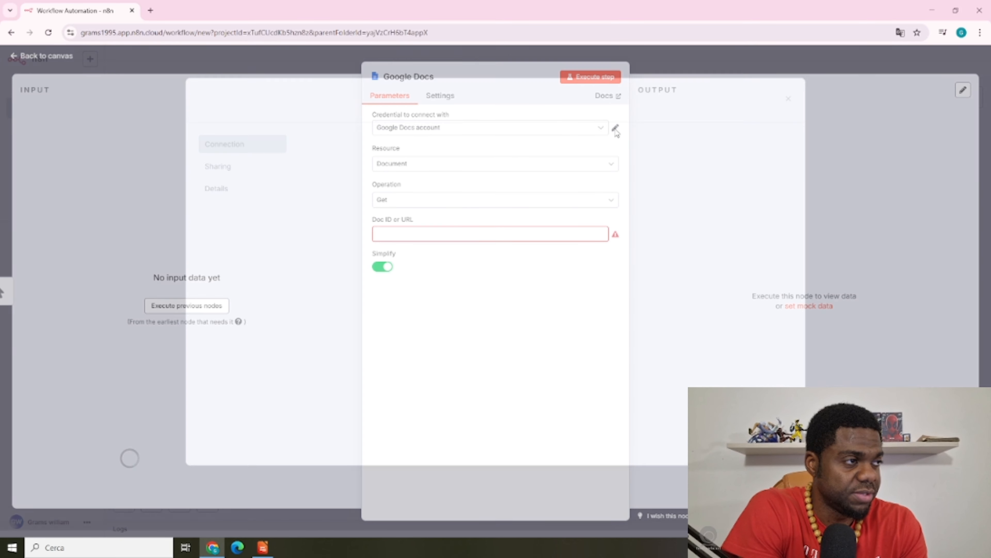
left_click(615, 128)
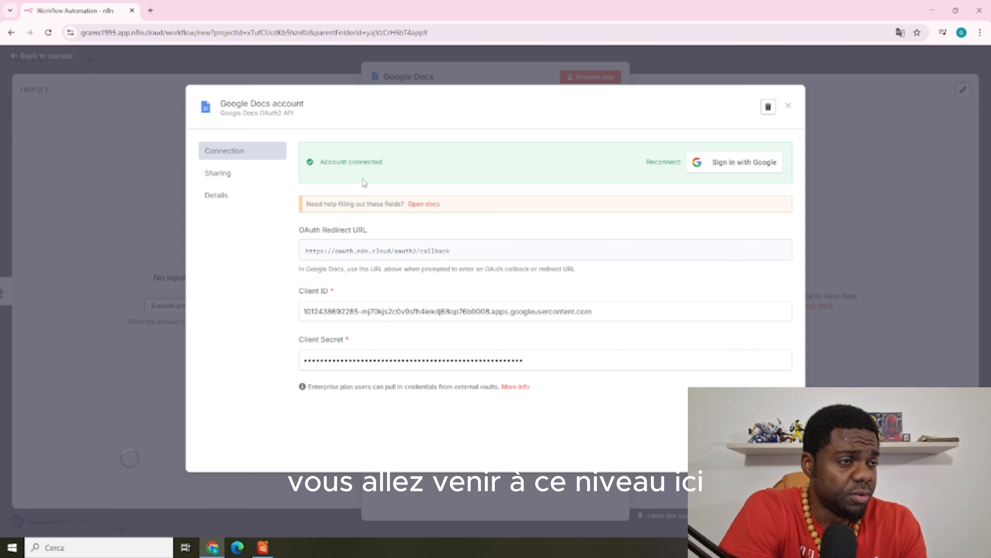
Open the credential's Google OAuth2 docs and read down to the Enable APIs section
left_click(426, 206)
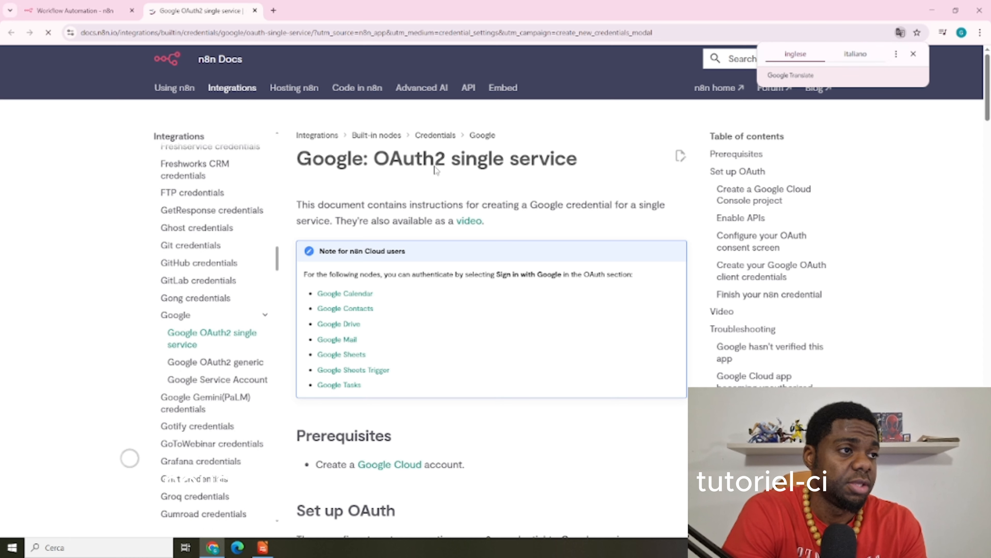
scroll(505, 173, "down", 3)
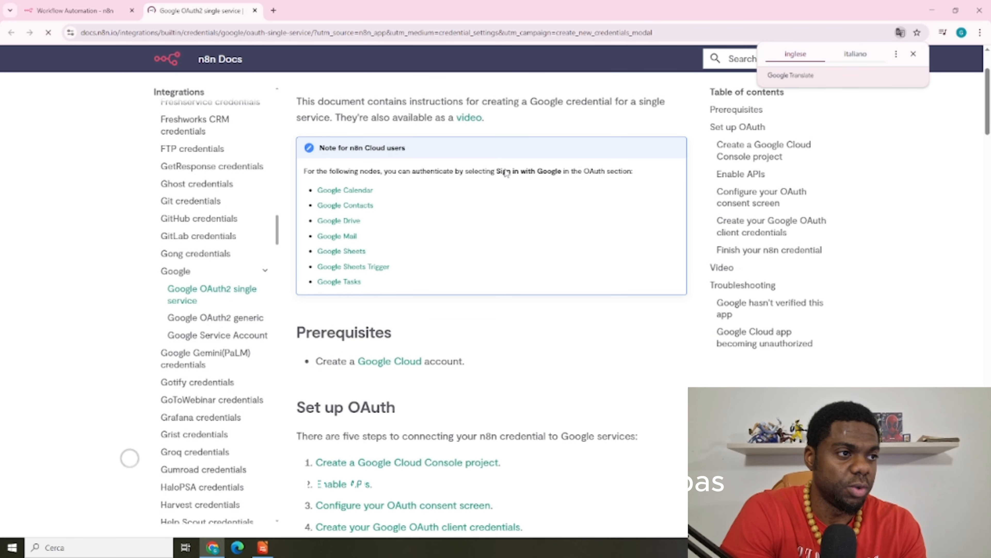
scroll(506, 173, "up", 1)
scroll(507, 174, "down", 1)
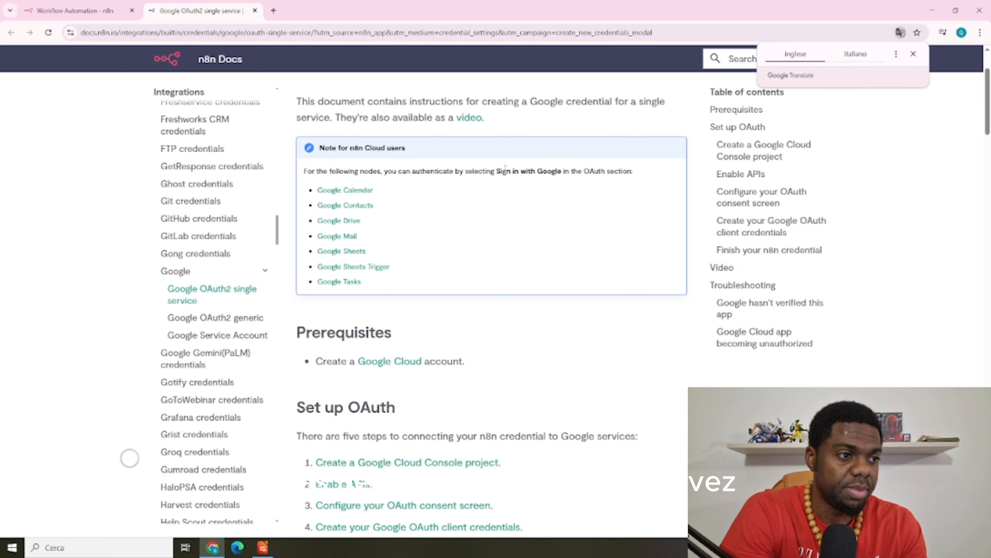
scroll(506, 174, "down", 1)
scroll(507, 173, "down", 8)
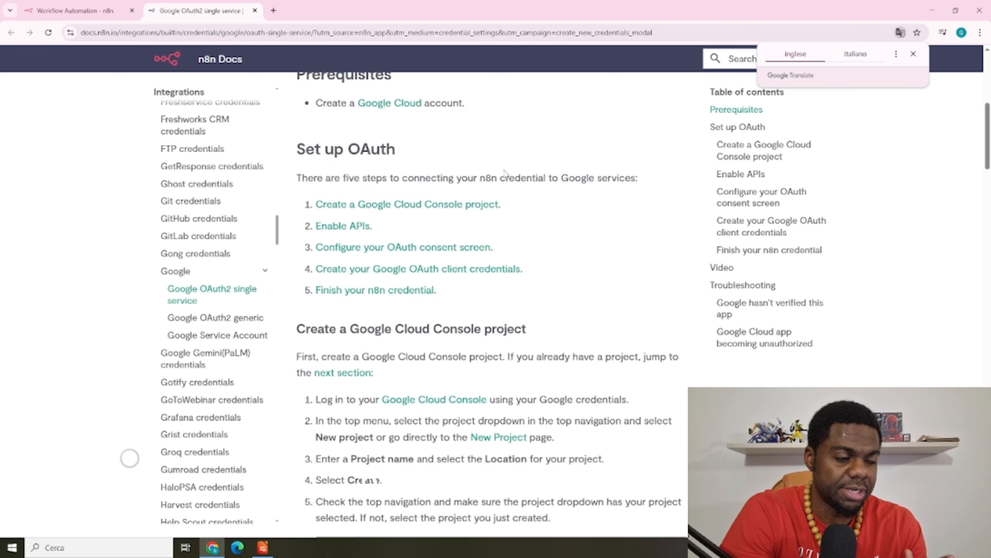
scroll(507, 175, "down", 3)
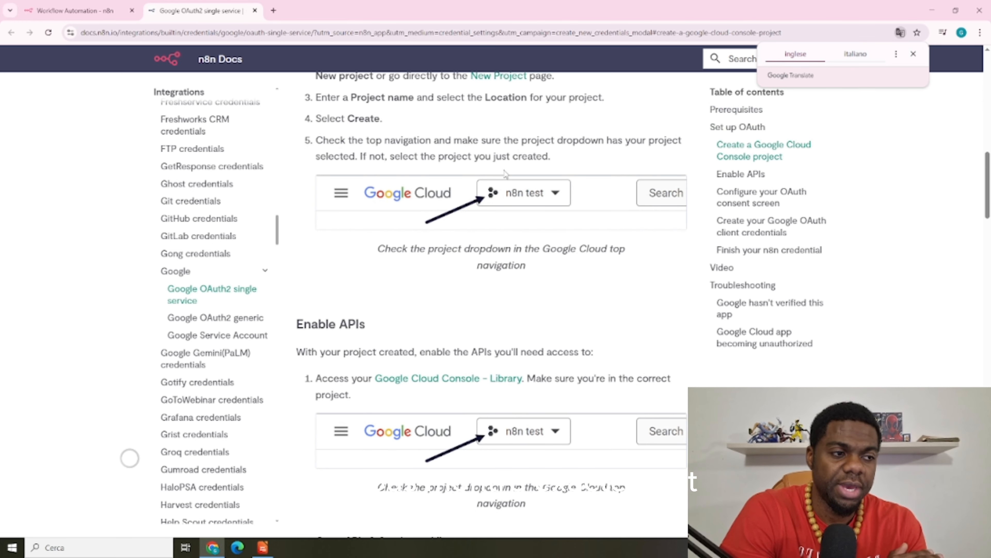
scroll(506, 172, "down", 4)
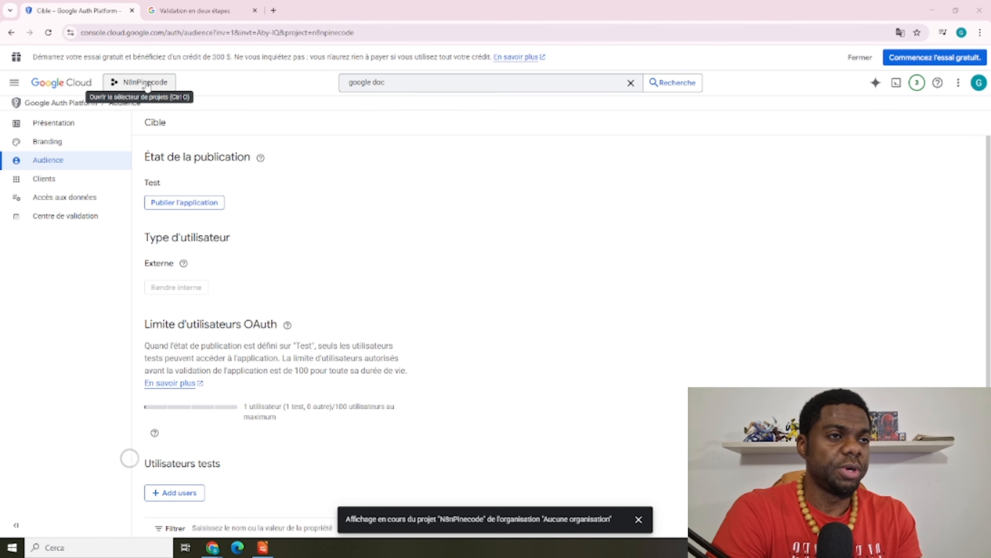
Create a new Google Cloud project named N8nMAIL2 from the project selector
left_click(147, 84)
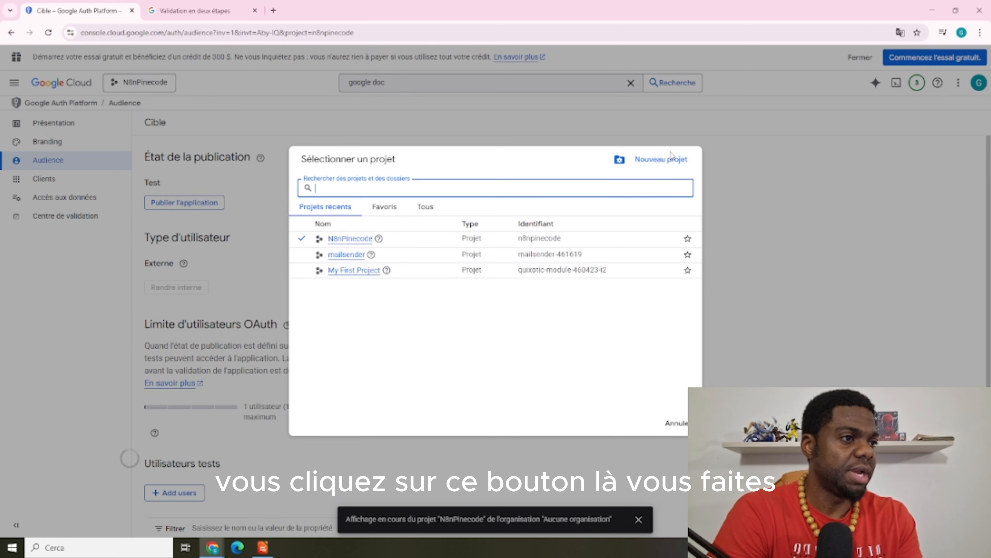
left_click(660, 161)
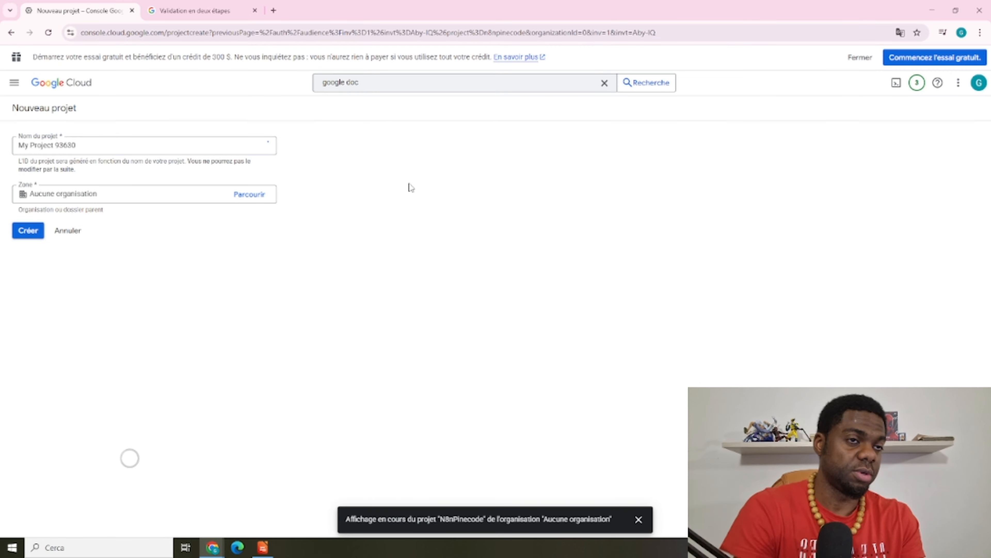
left_click(103, 207)
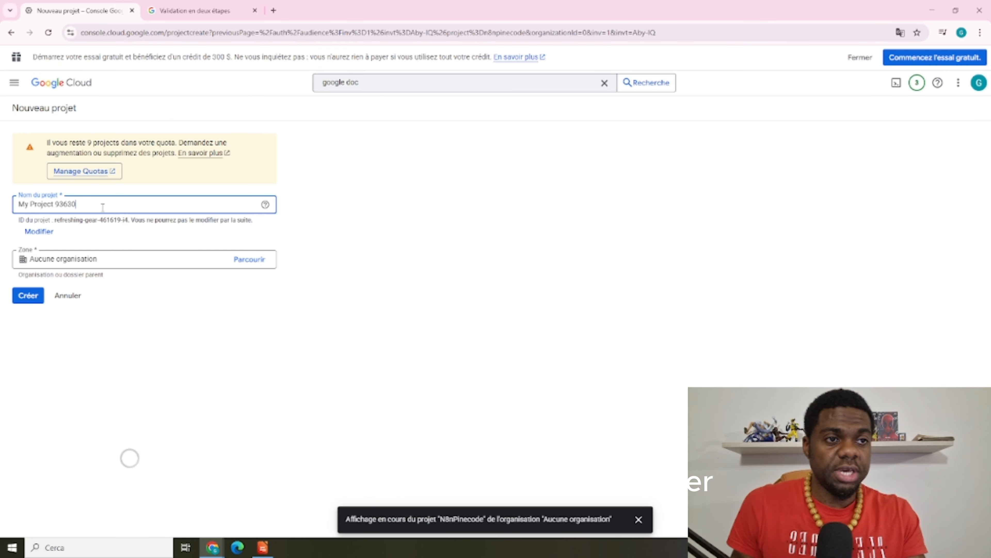
triple_click(20, 209)
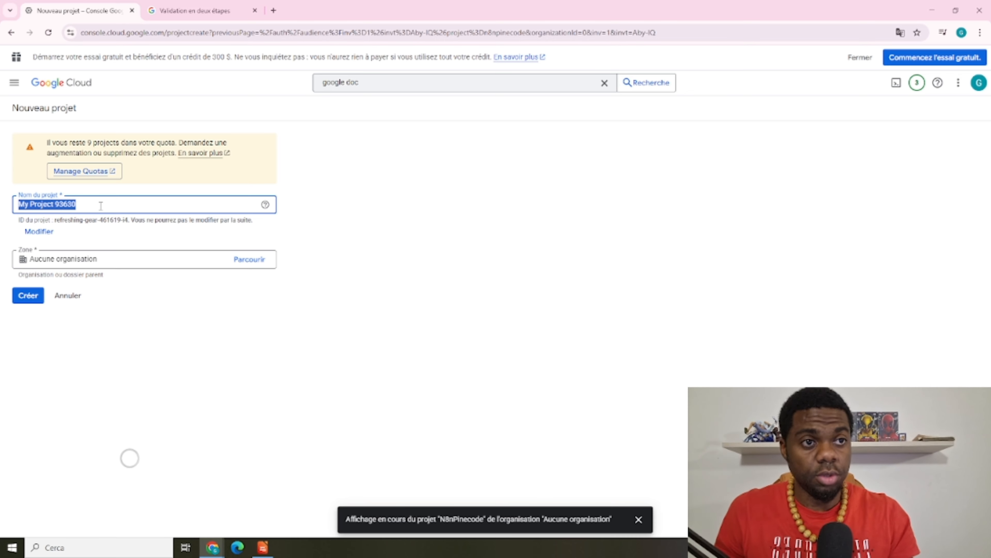
key("BackSpace")
type("N")
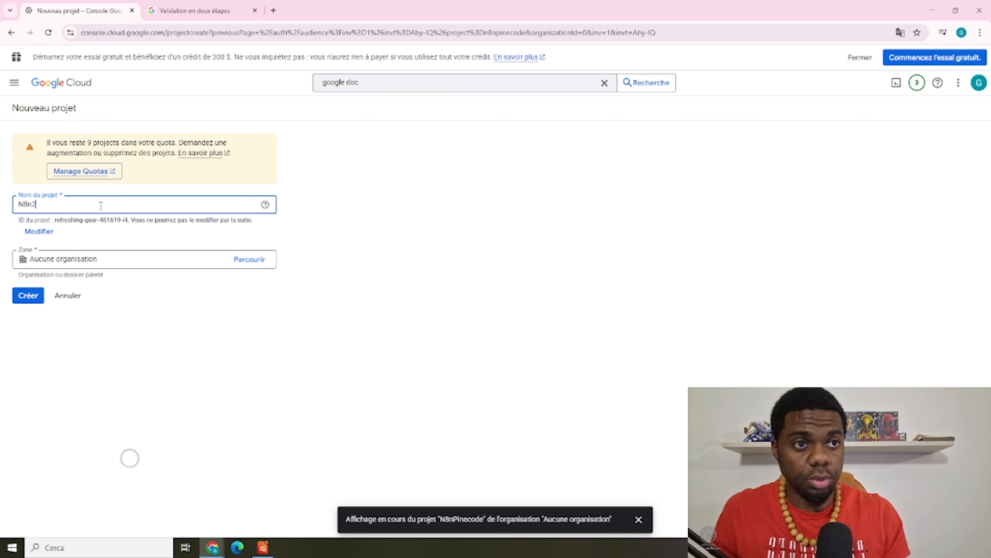
type("8n2")
key("BackSpace")
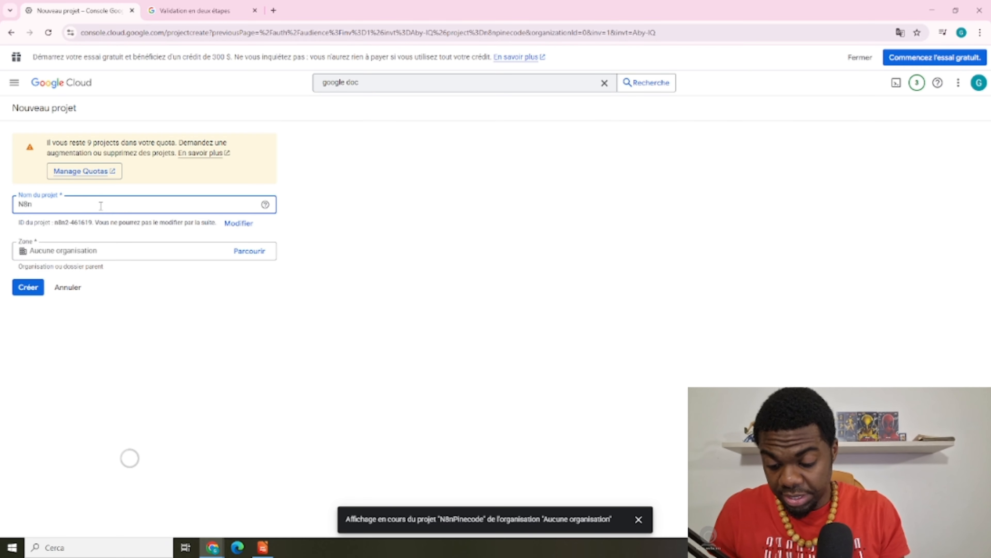
type("MAIL2")
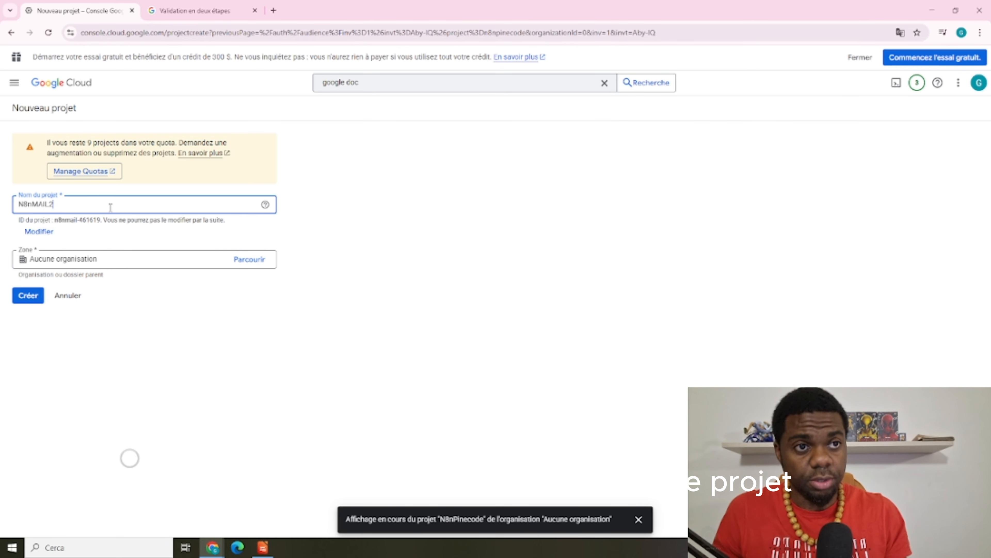
left_click(34, 289)
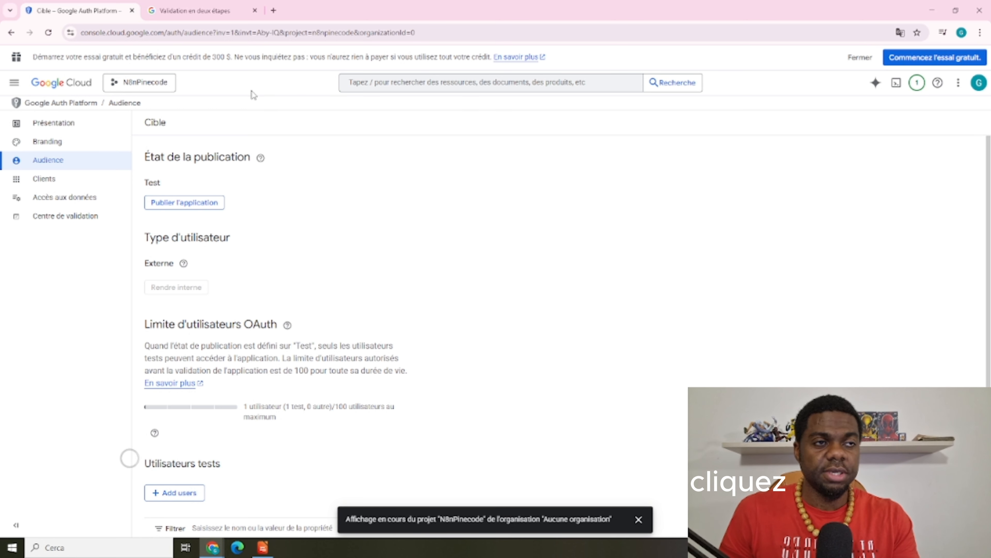
Switch to N8nMAIL2 and enter app name n8nMAIL with the account's support e-mail
left_click(156, 83)
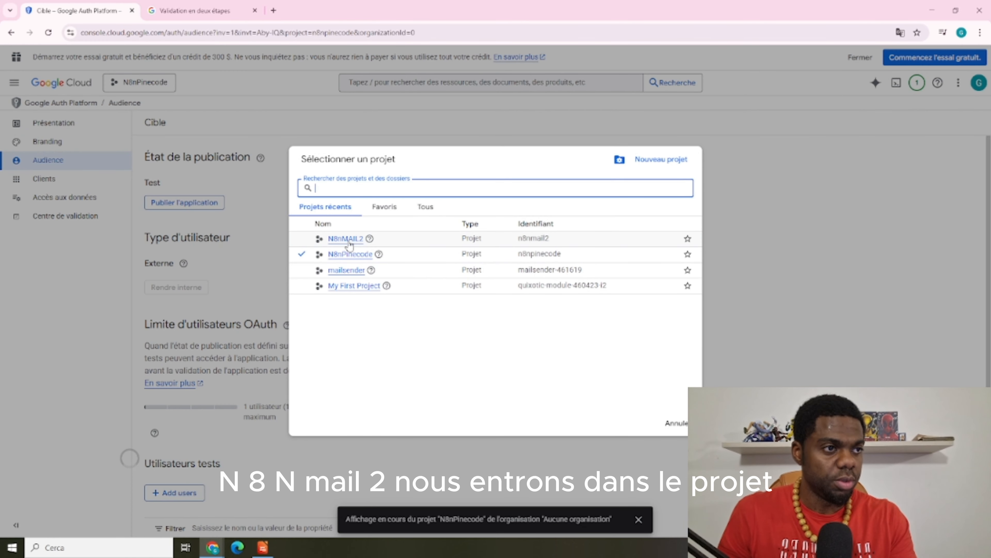
left_click(345, 239)
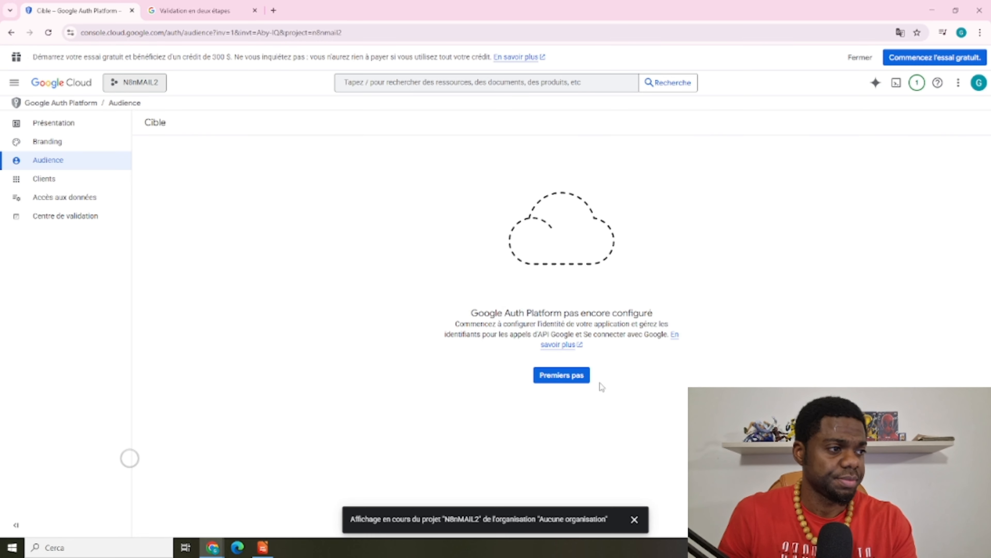
left_click(579, 382)
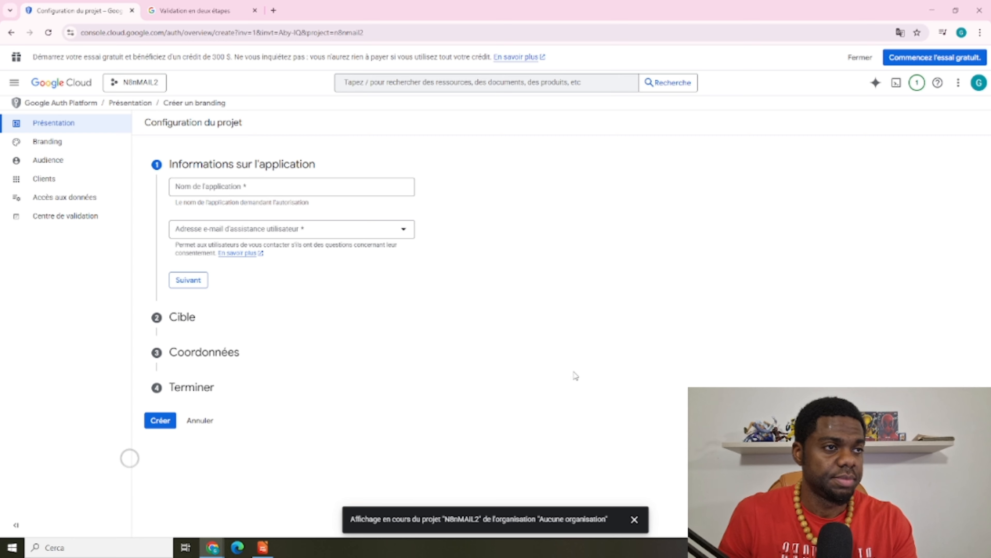
left_click(220, 188)
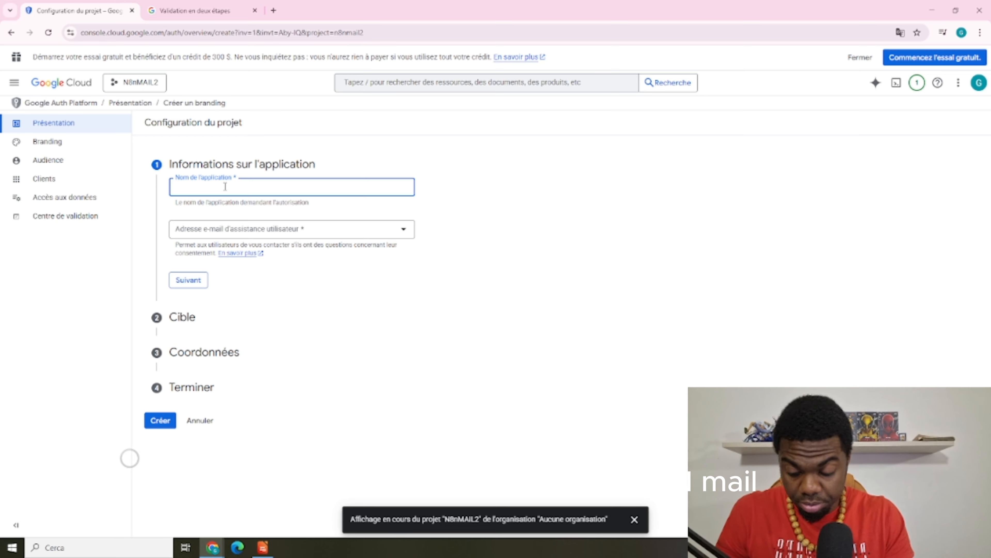
type("n8n")
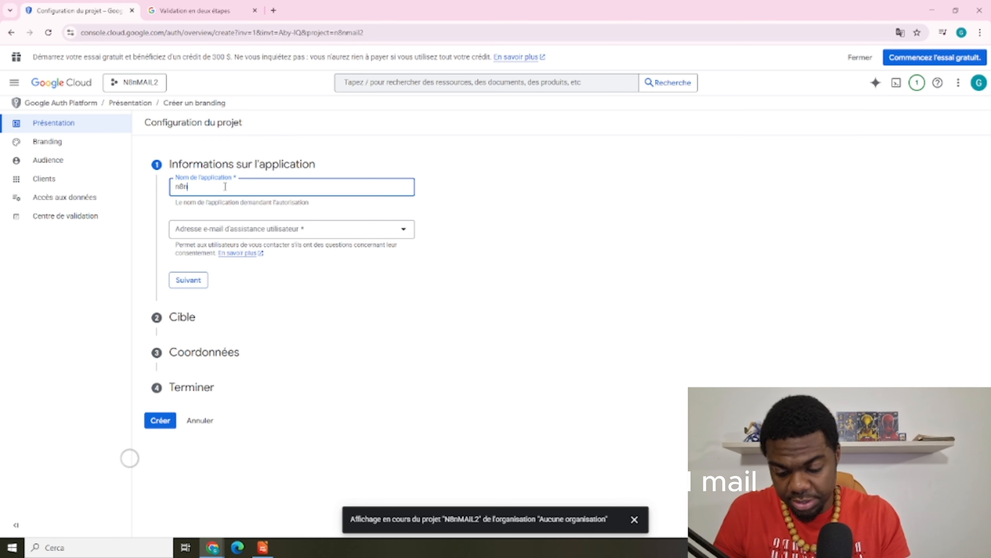
type("MAIL")
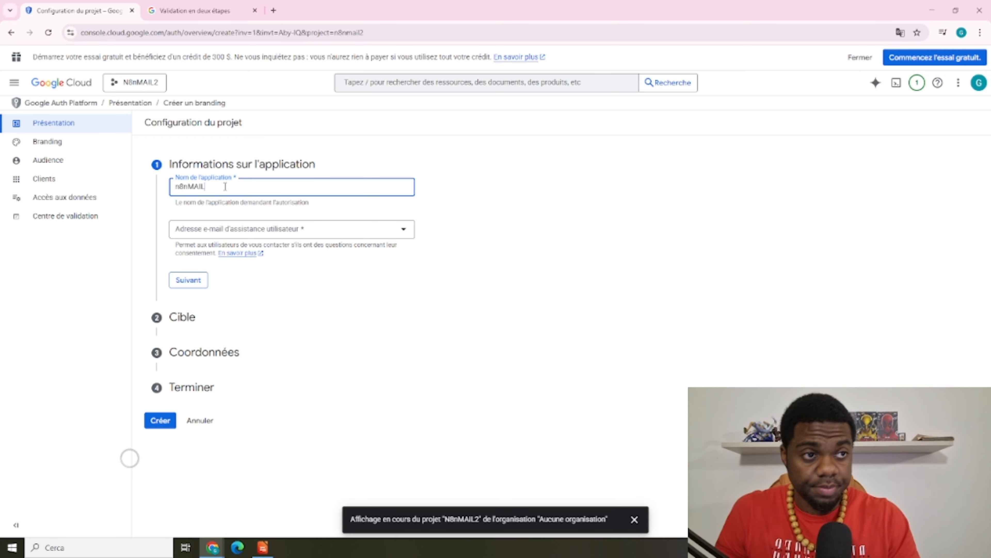
left_click(269, 229)
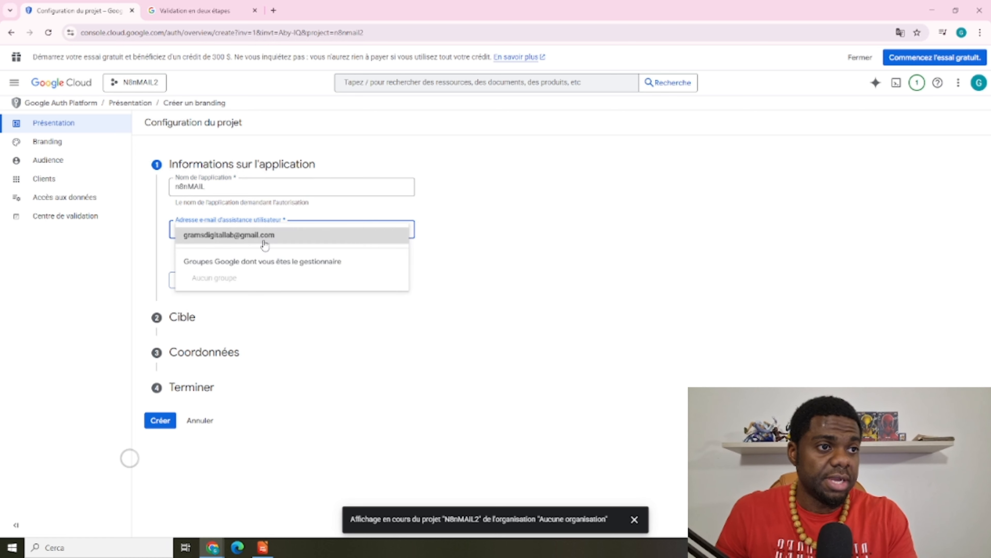
left_click(259, 236)
left_click(188, 281)
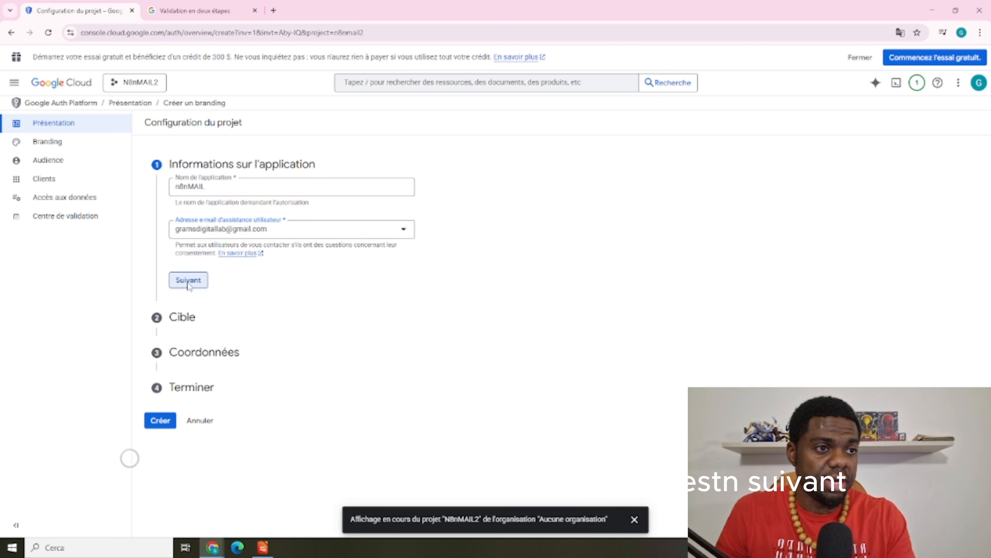
Choose External audience, add the contact e-mail, accept the user-data policy, and create the configuration
left_click(177, 284)
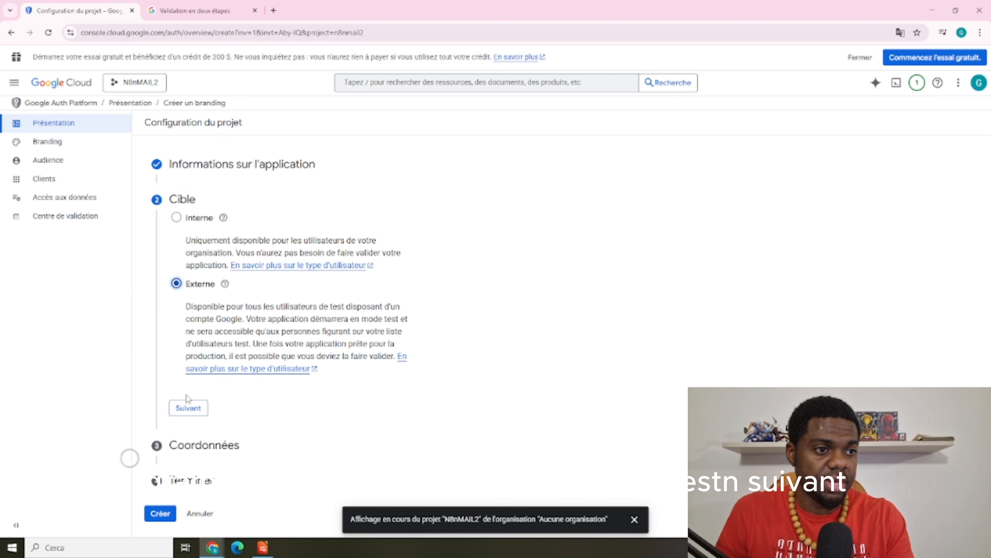
left_click(188, 407)
left_click(205, 260)
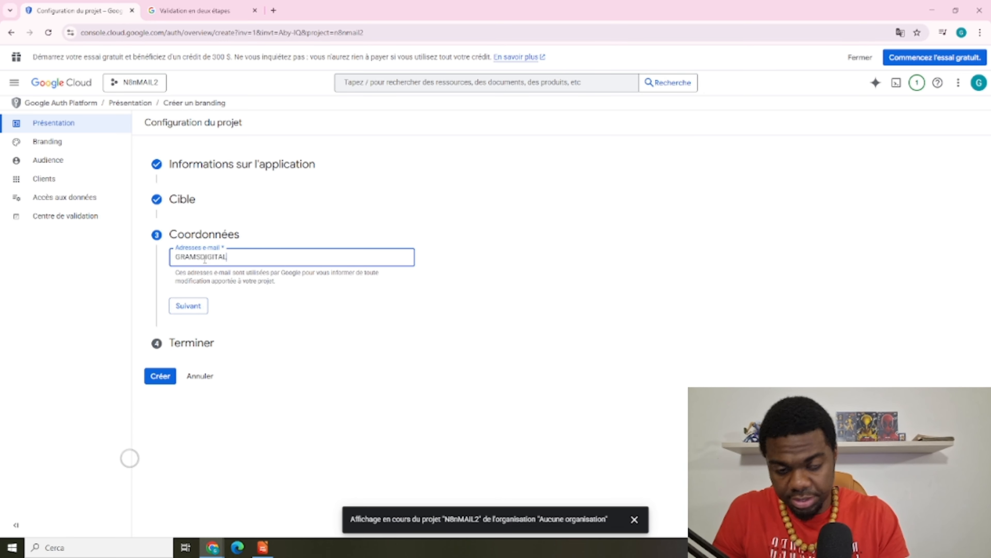
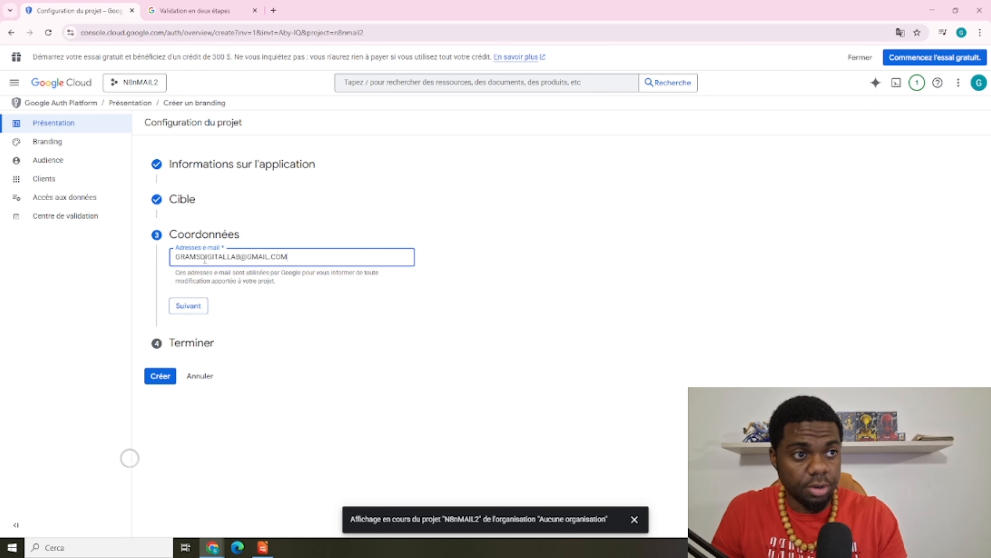
left_click(185, 310)
left_click(176, 288)
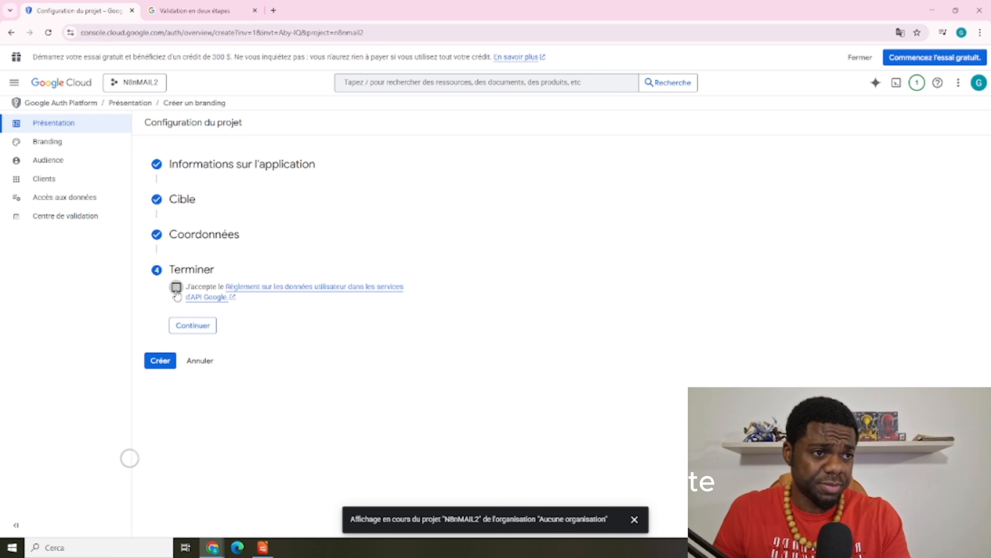
left_click(201, 330)
left_click(169, 303)
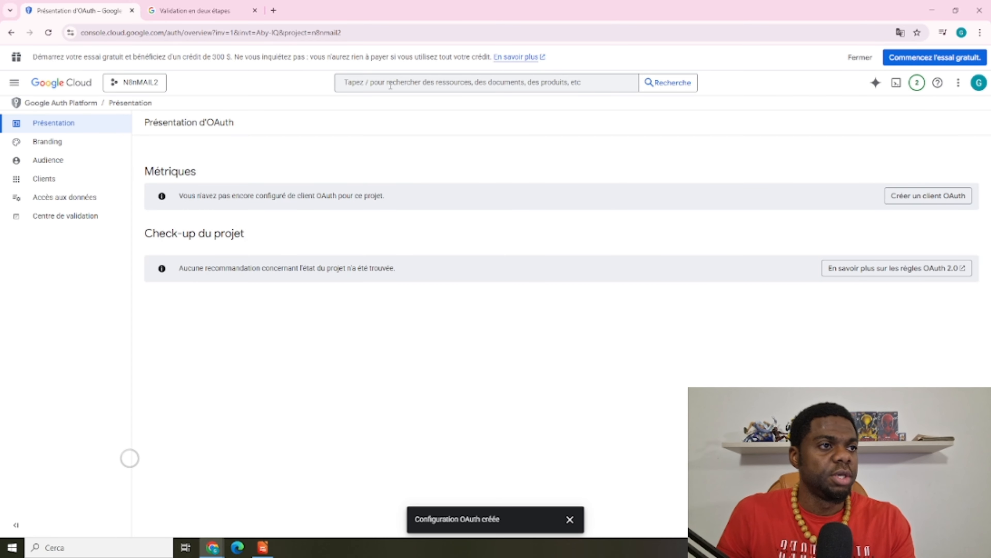
Search 'APIs' and open the APIs and services dashboard for N8nMAIL2
left_click(390, 85)
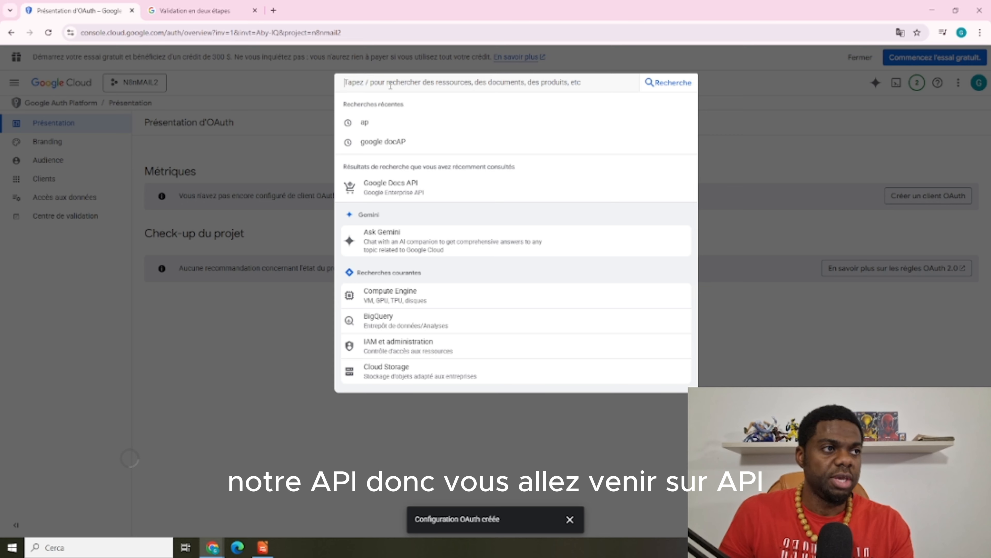
type("APIs")
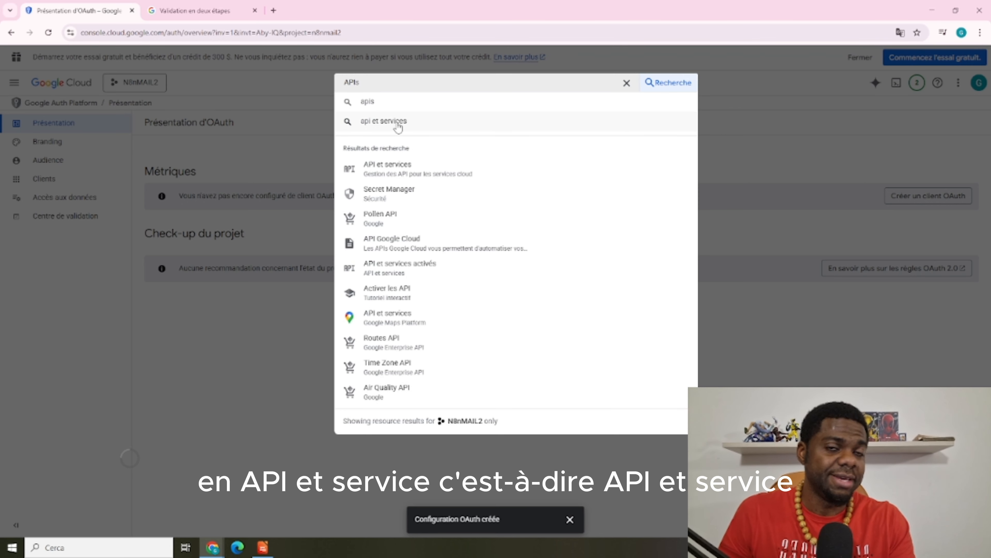
left_click(398, 125)
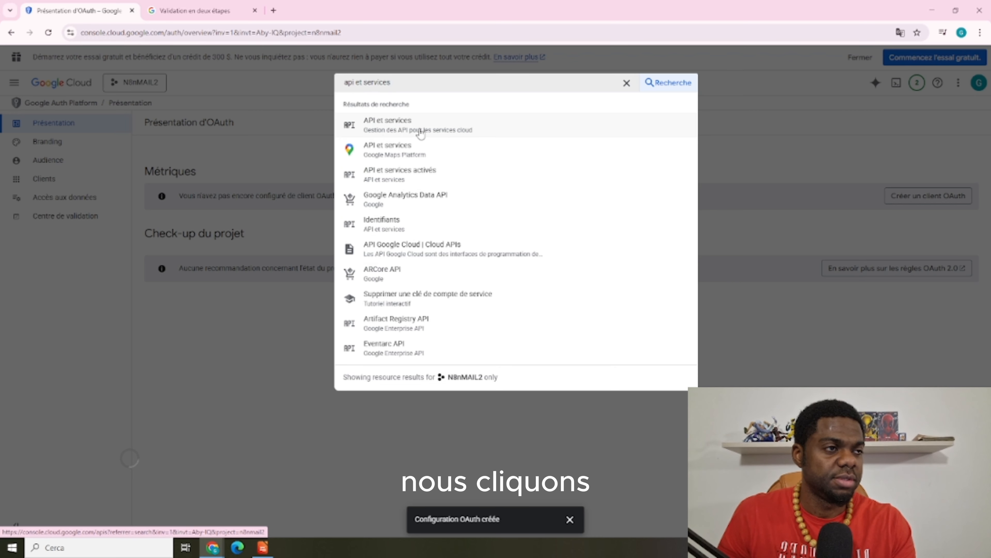
left_click(420, 132)
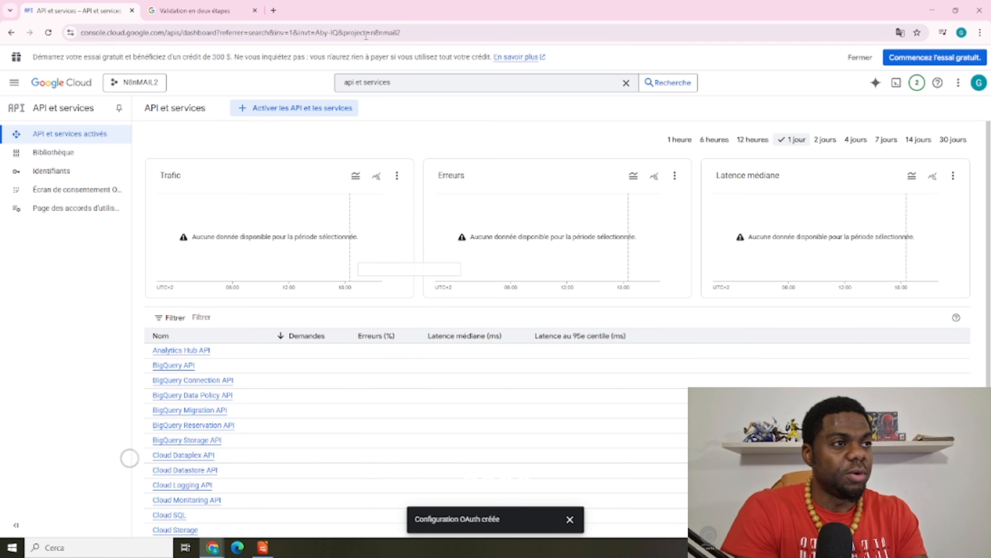
Search 'GOOGLE DOC' and enable the Google Docs API for N8nMAIL2
left_click(626, 82)
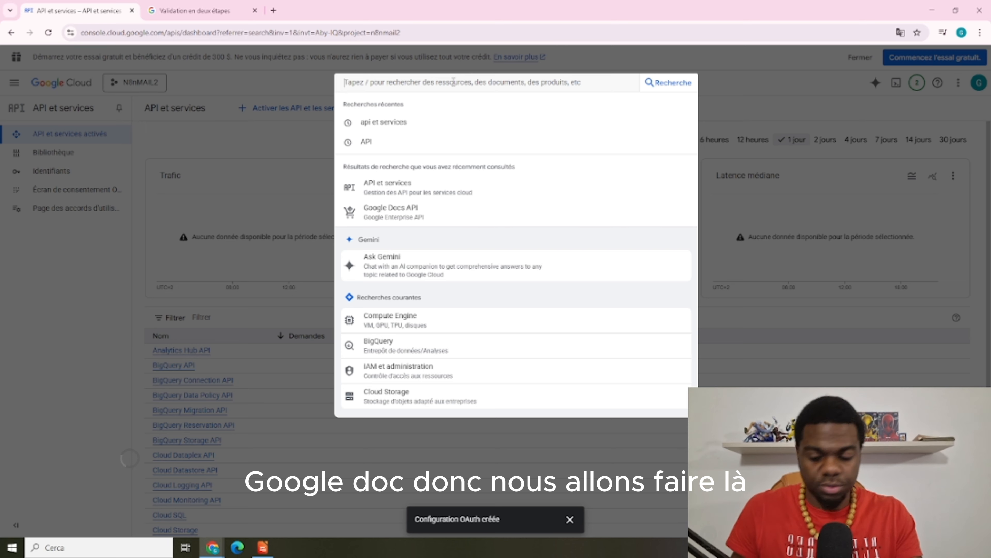
type("GOOGLE")
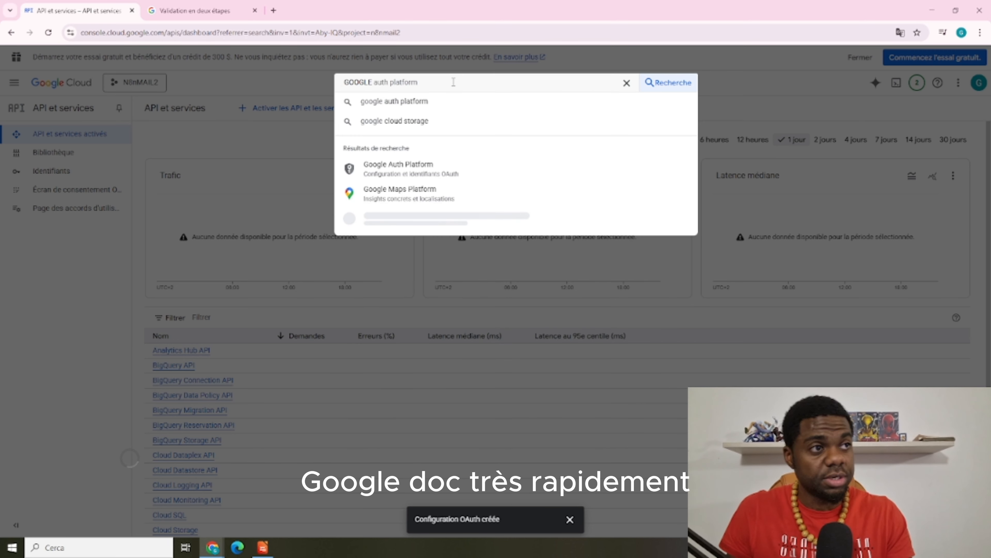
type(" DOC")
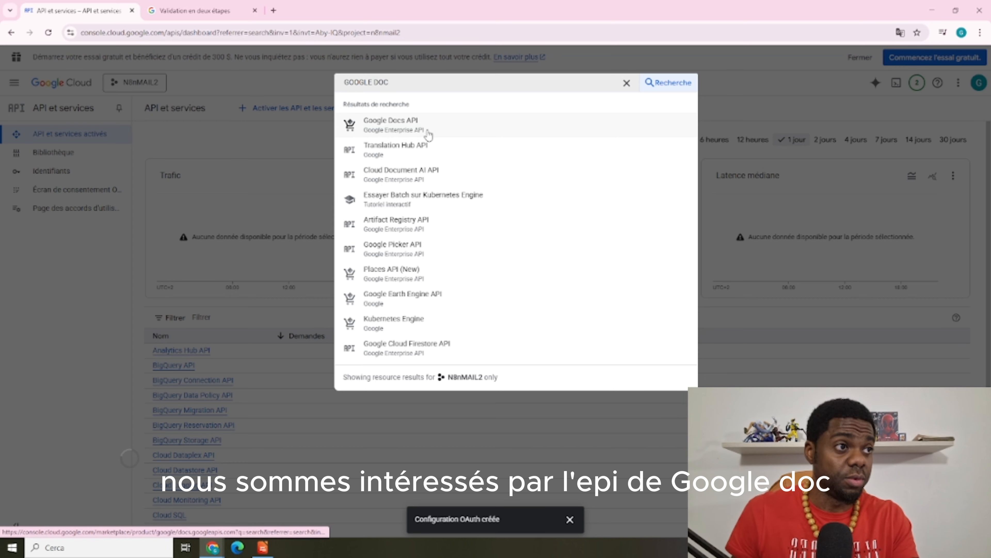
left_click(430, 134)
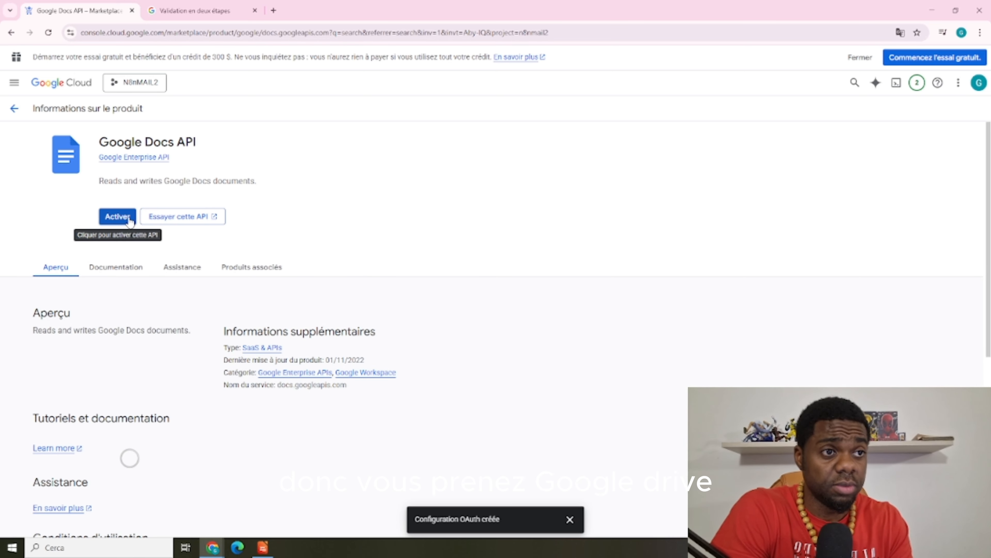
left_click(129, 221)
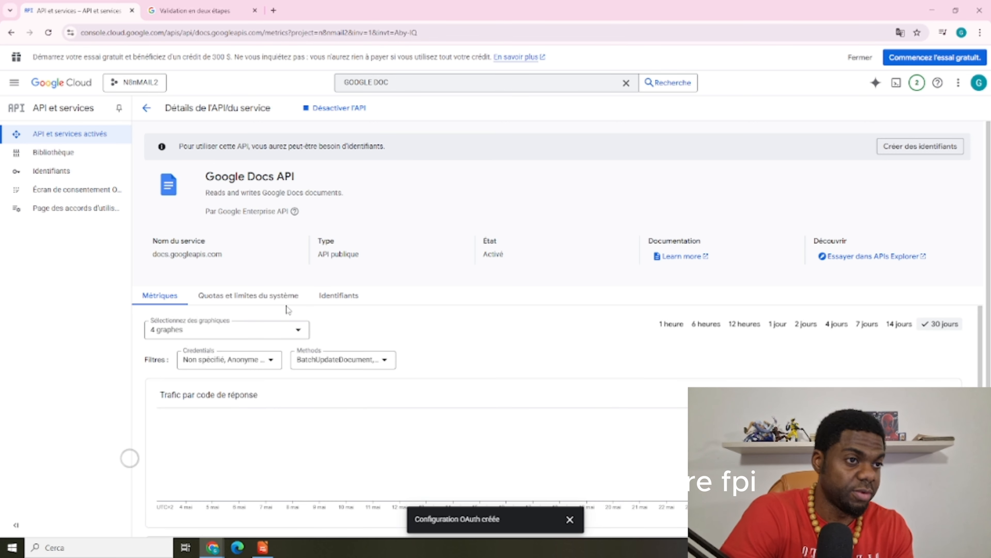
Start a new OAuth client ID credential of type Web application
left_click(54, 176)
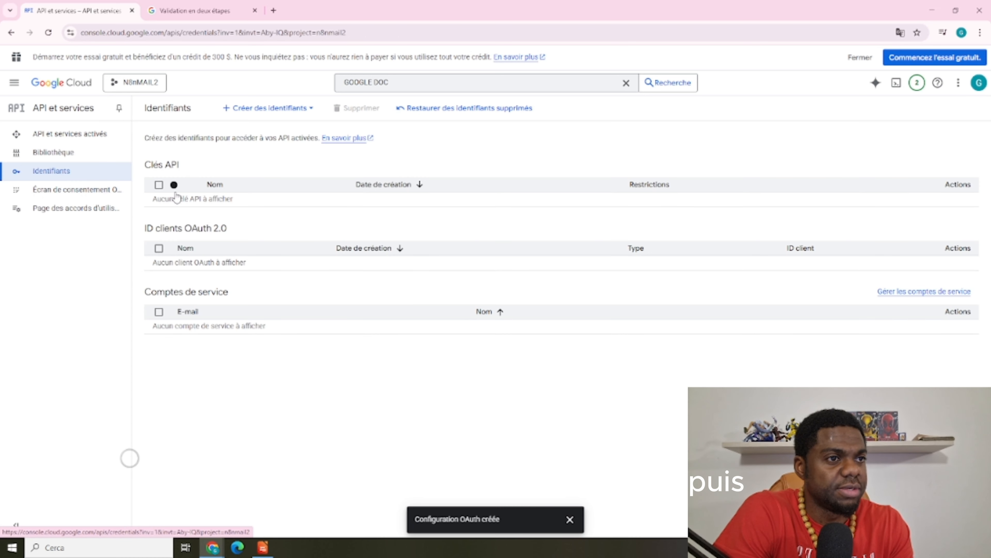
left_click(266, 111)
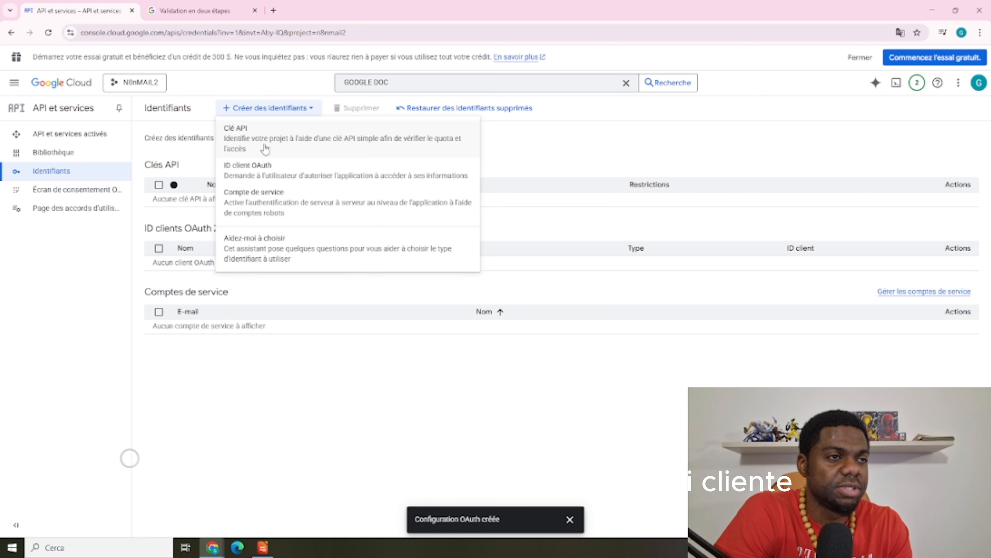
left_click(264, 177)
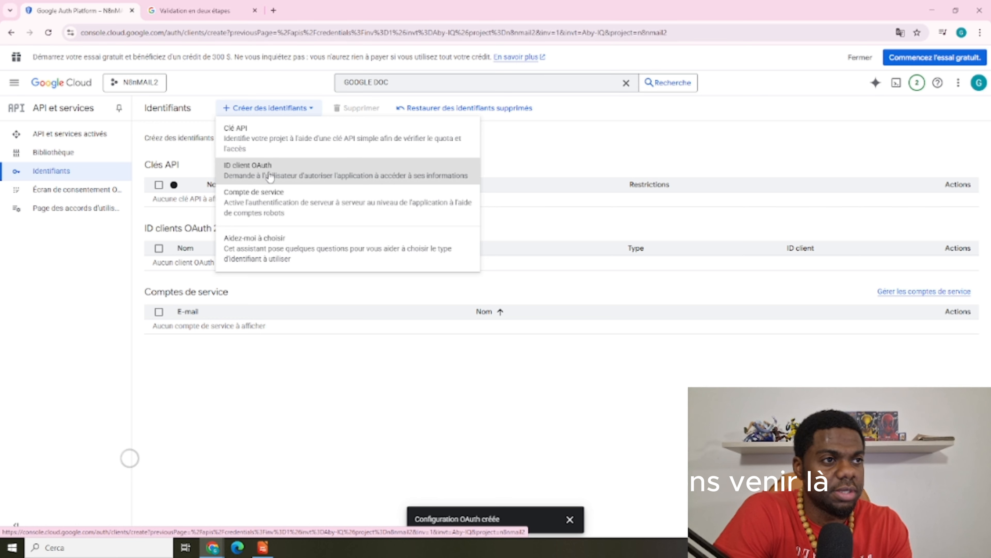
left_click(237, 218)
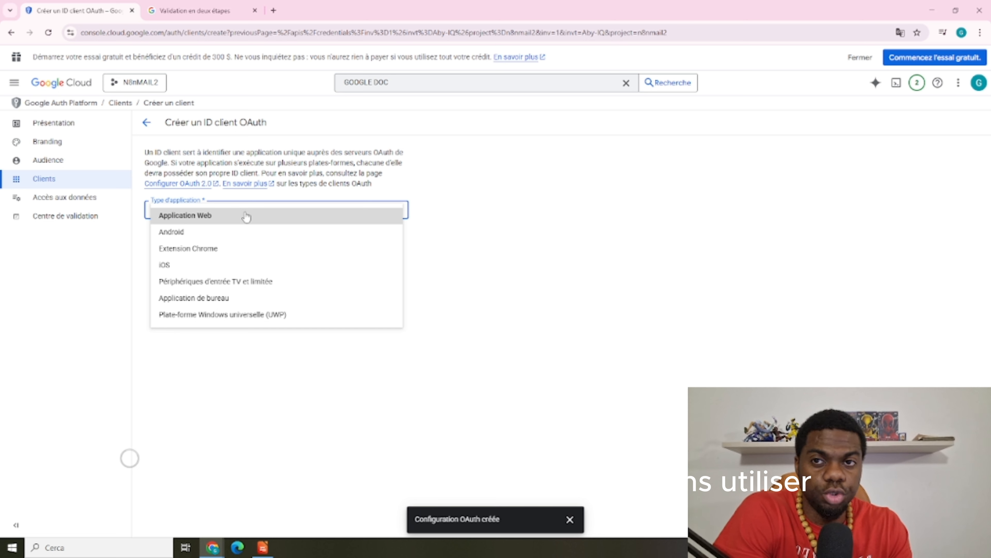
left_click(247, 217)
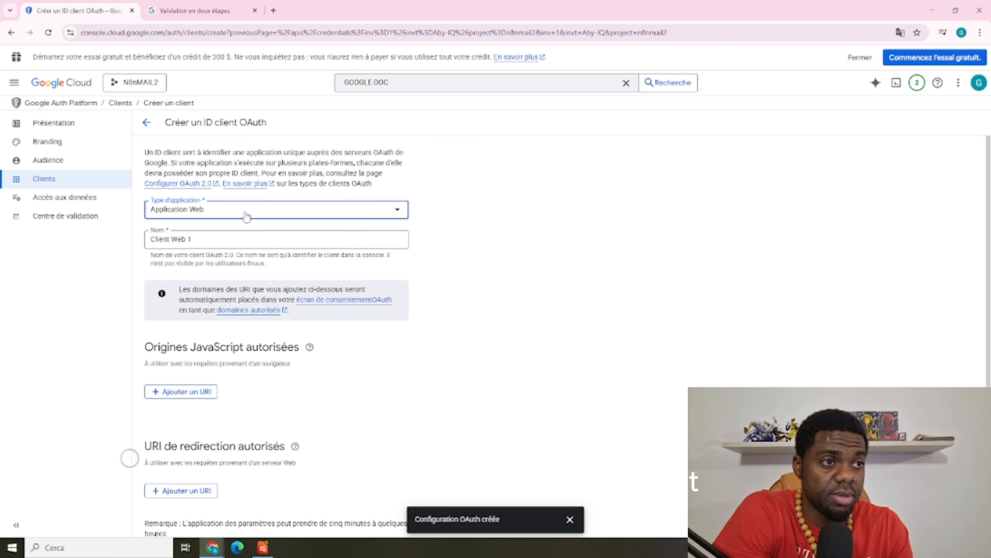
Name the client Client Web N8N, leave no redirect URI, and create it
left_click(220, 242)
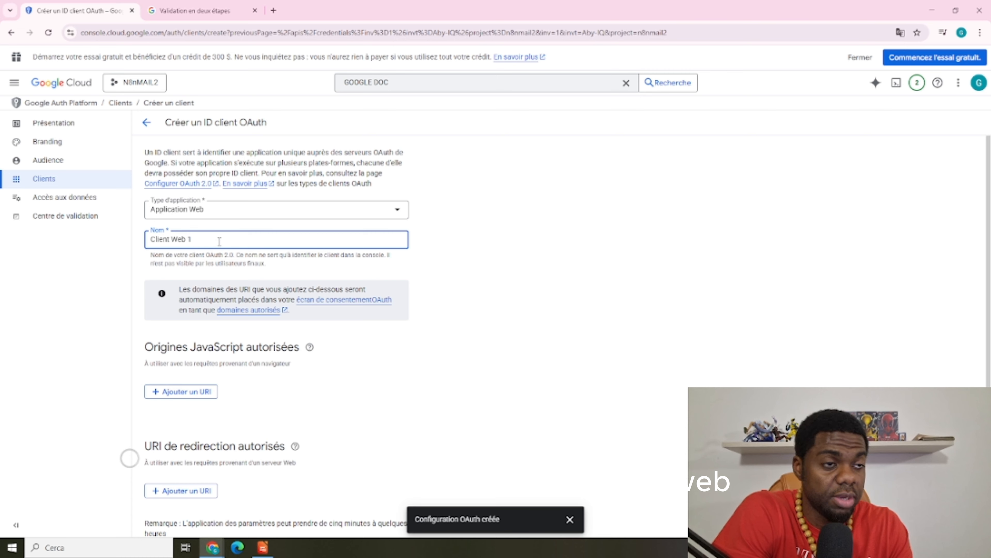
key("BackSpace")
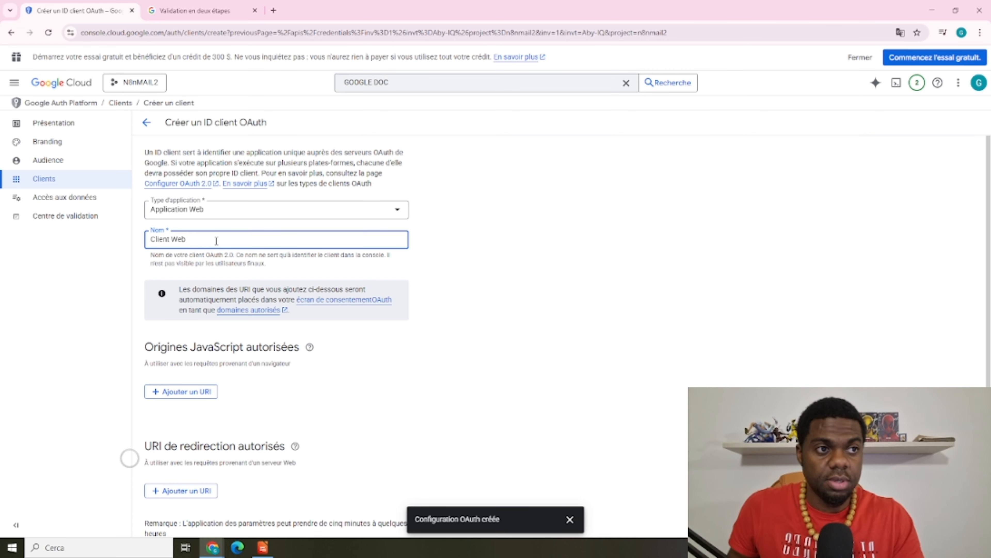
type("N8N")
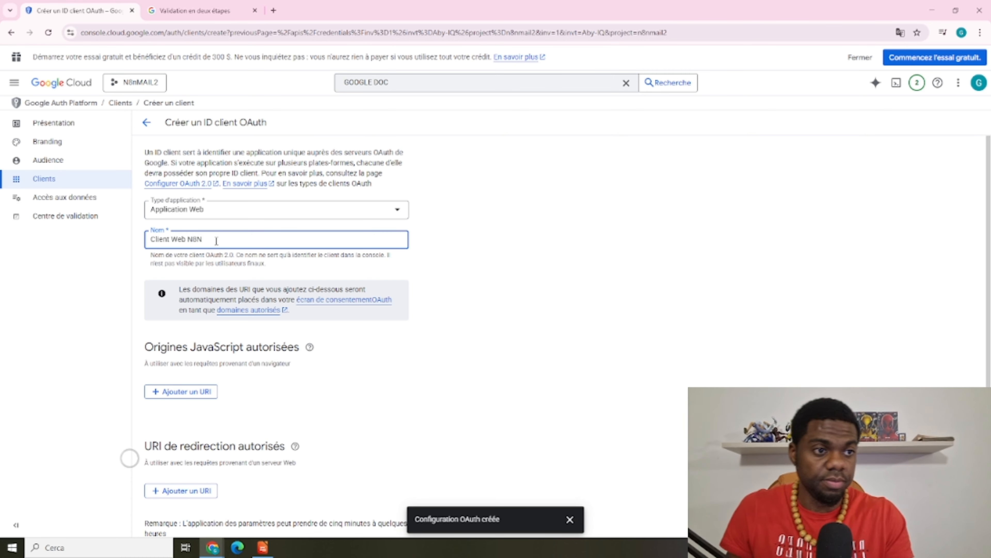
scroll(457, 249, "down", 1)
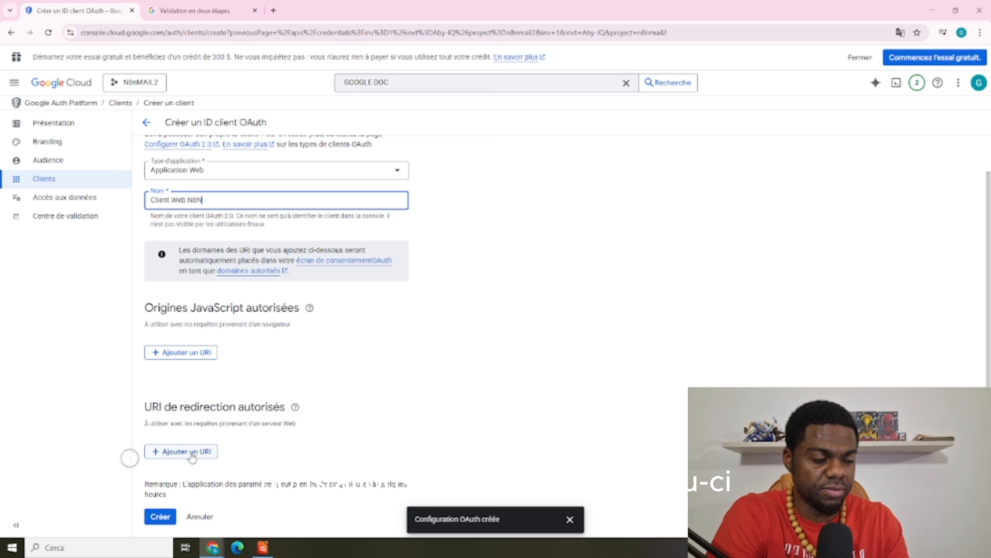
left_click(193, 452)
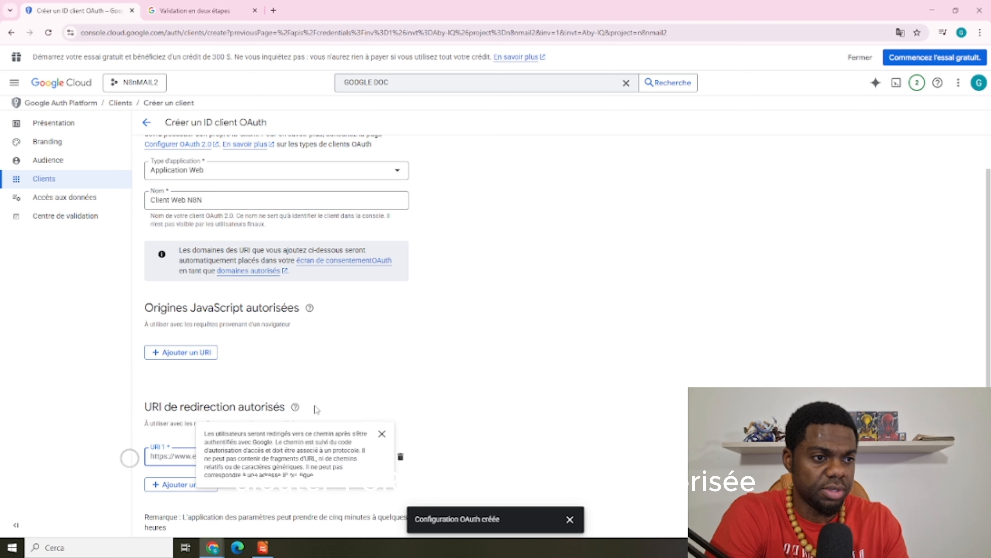
scroll(456, 405, "down", 1)
left_click(402, 426)
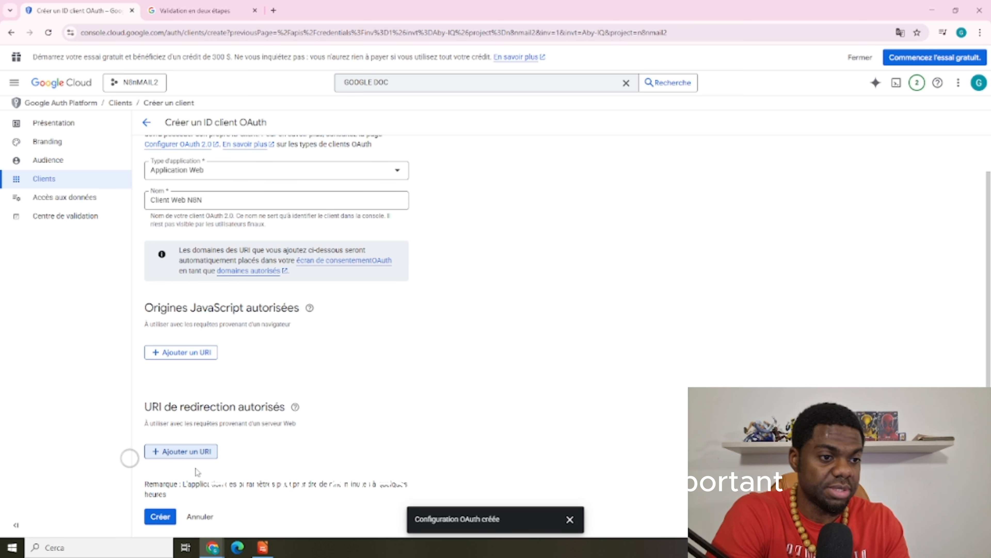
scroll(202, 156, "up", 1)
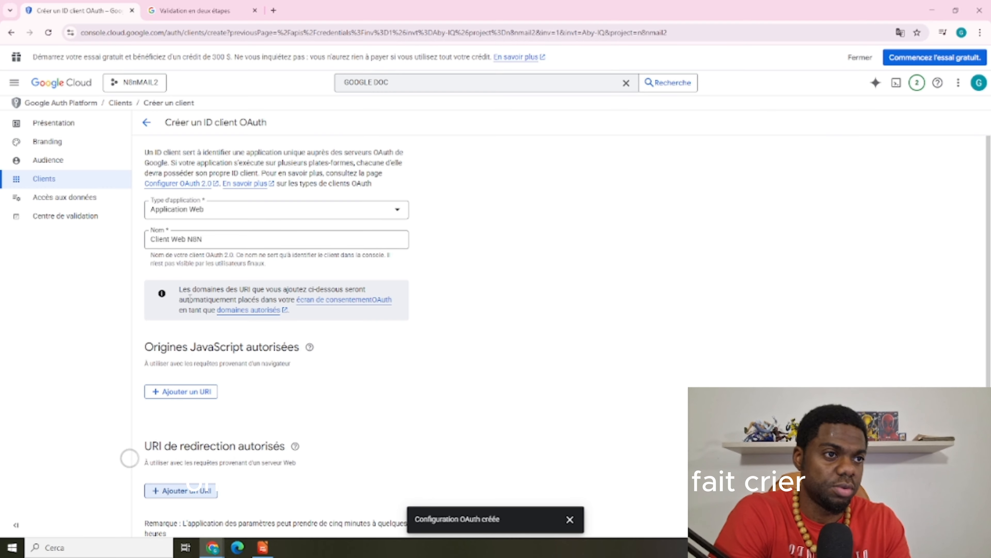
scroll(195, 483, "down", 1)
left_click(171, 515)
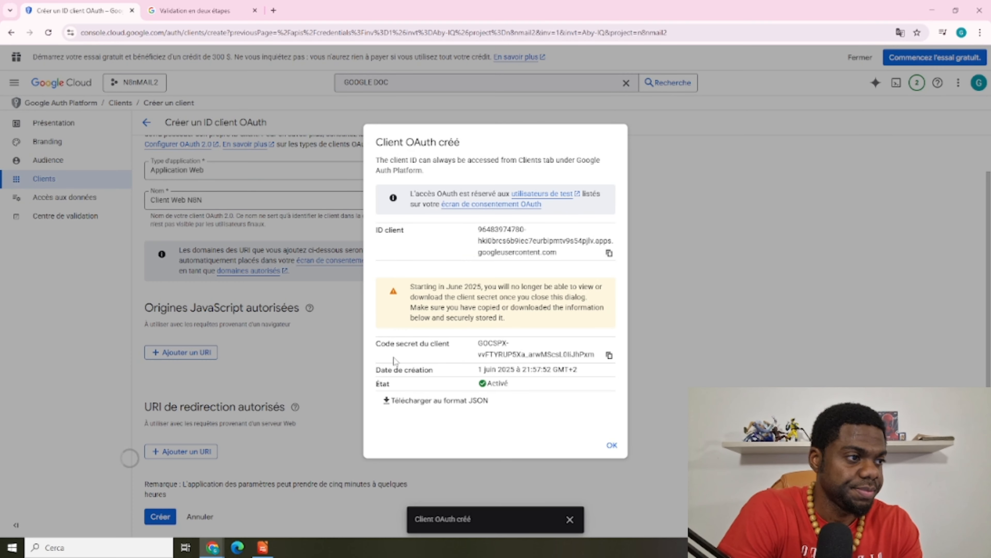
Open Client Web N8N's details, select its client secret, and return to n8n
left_click(612, 445)
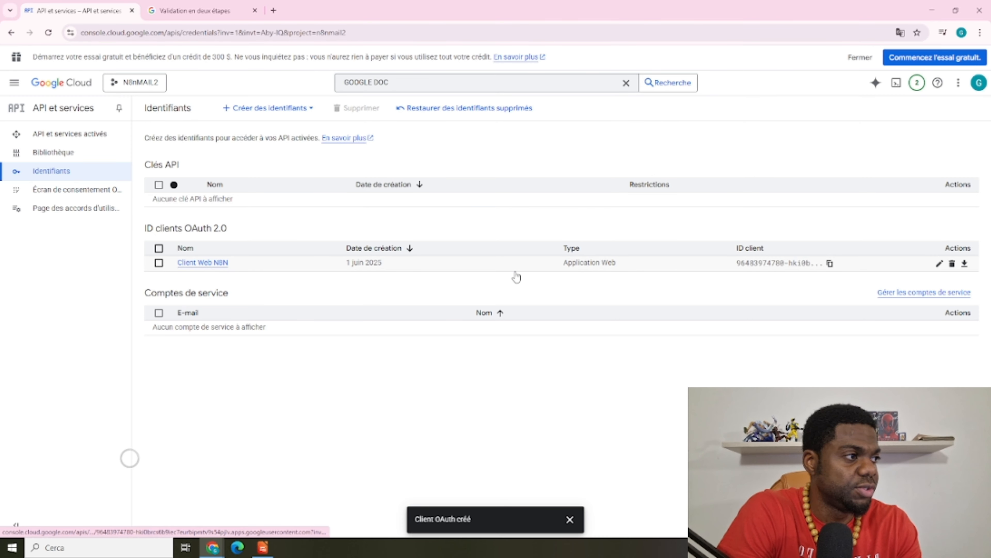
left_click(220, 263)
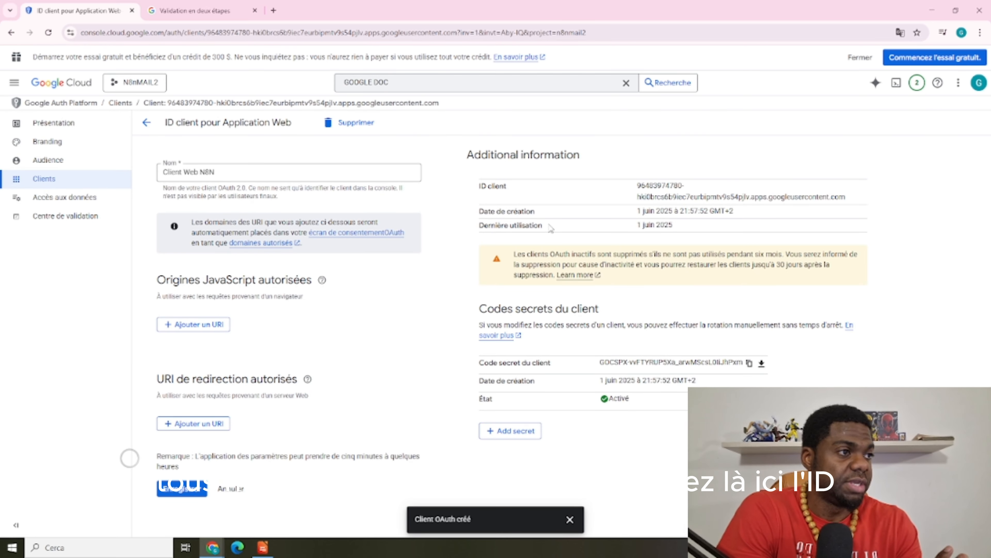
left_click_drag(492, 186, 635, 190)
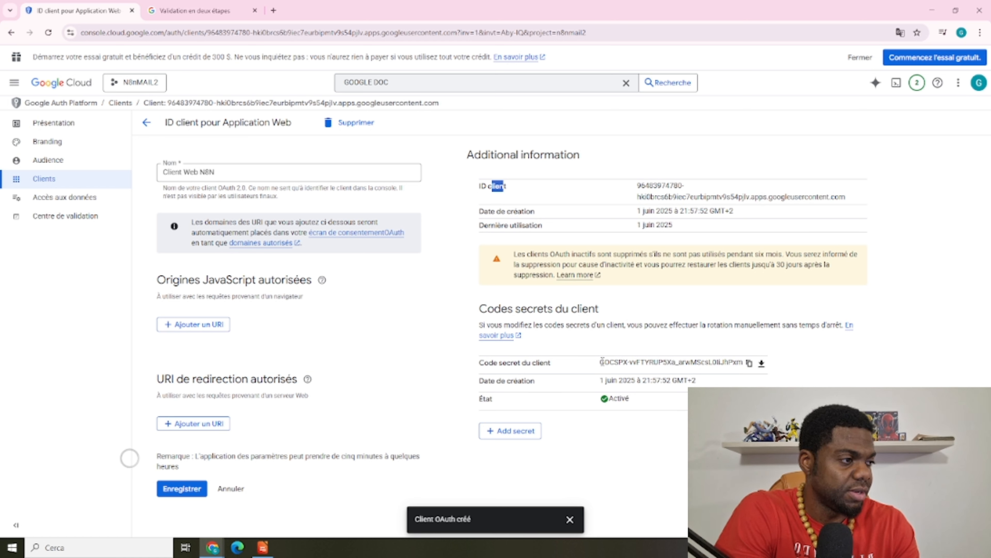
left_click_drag(602, 362, 743, 363)
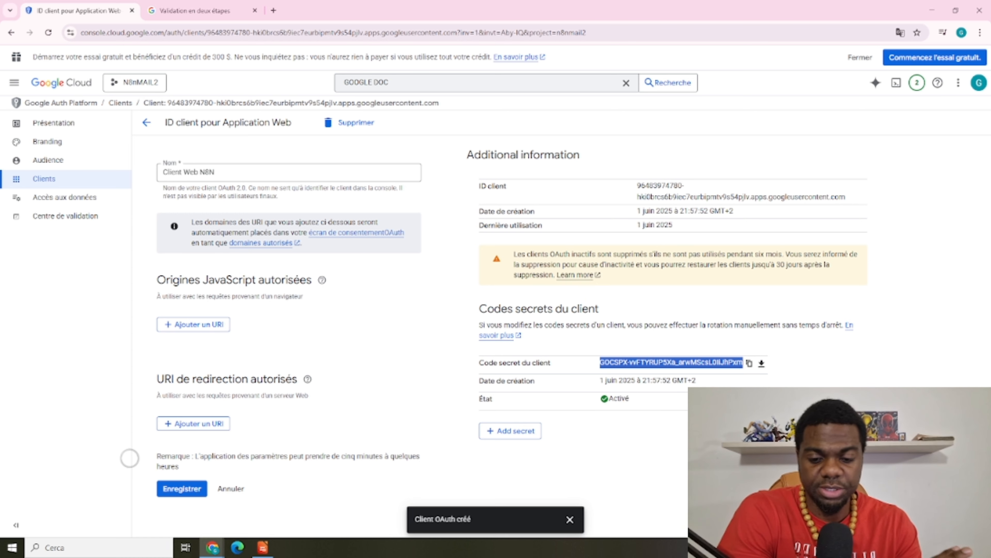
key("alt+Tab")
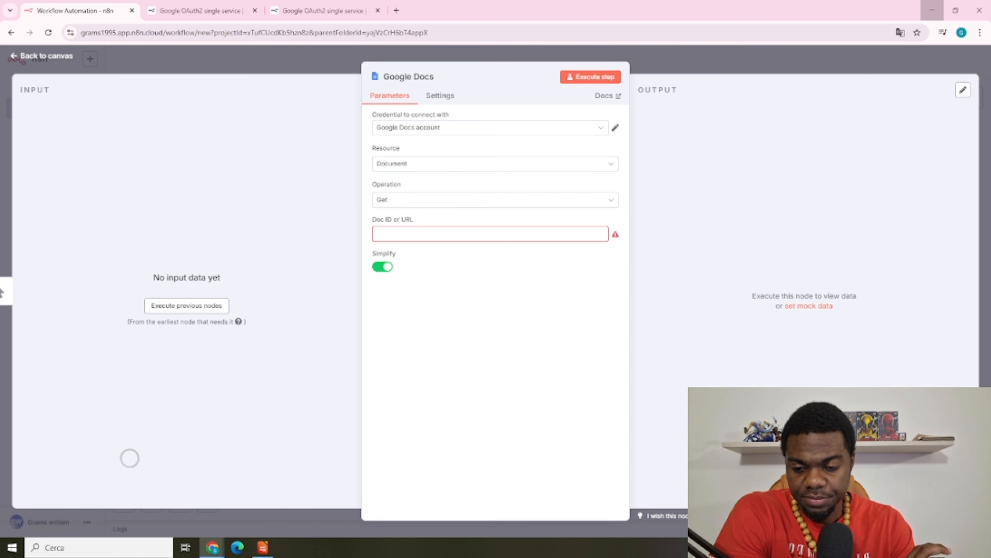
left_click(616, 128)
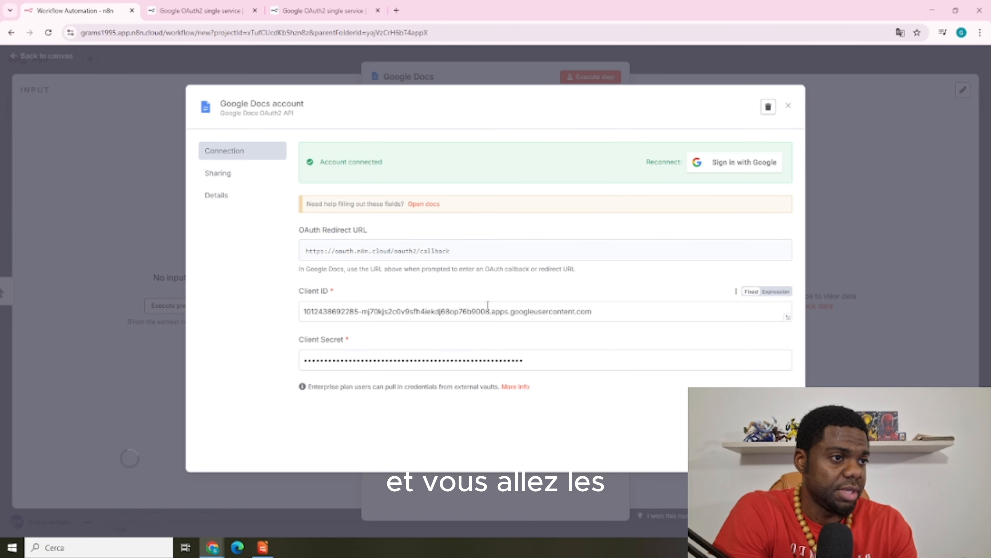
left_click(603, 309)
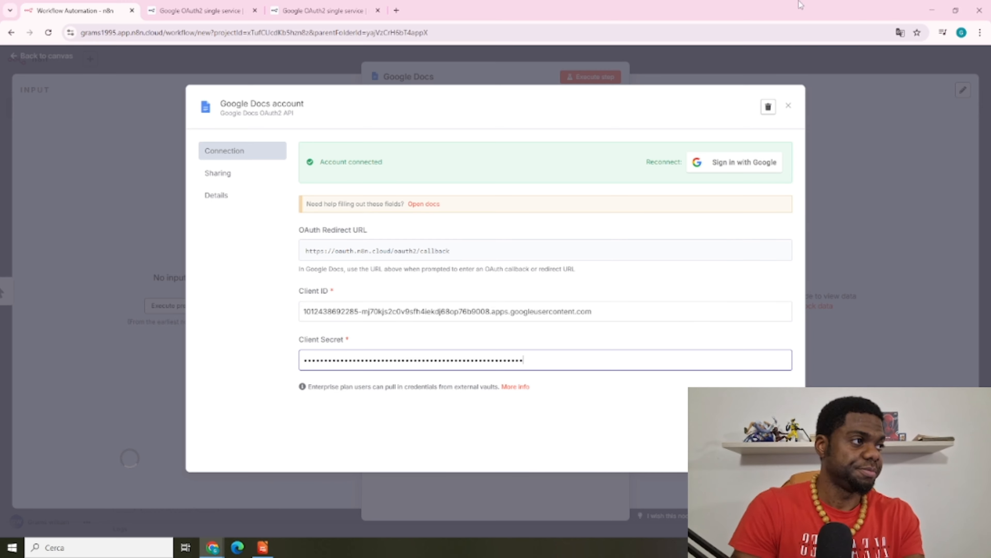
left_click(767, 61)
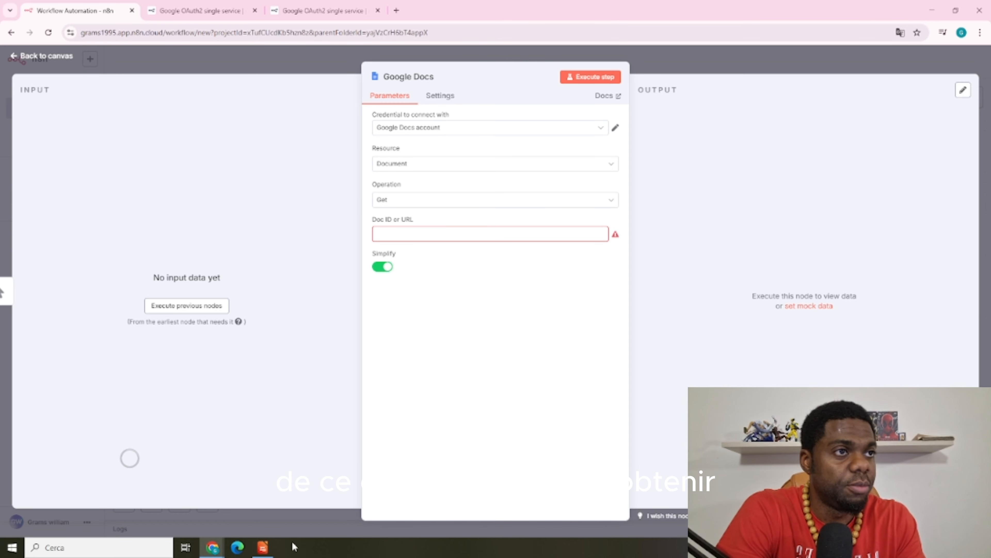
mouse_move(212, 546)
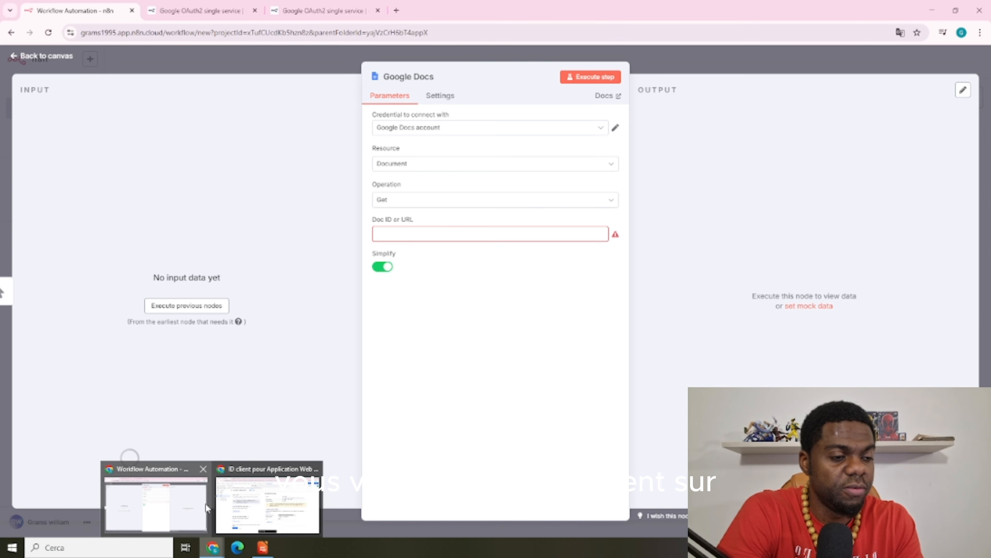
Copy the Mista contact-list document's ID from its Google Docs web address
left_click(221, 501)
mouse_move(191, 500)
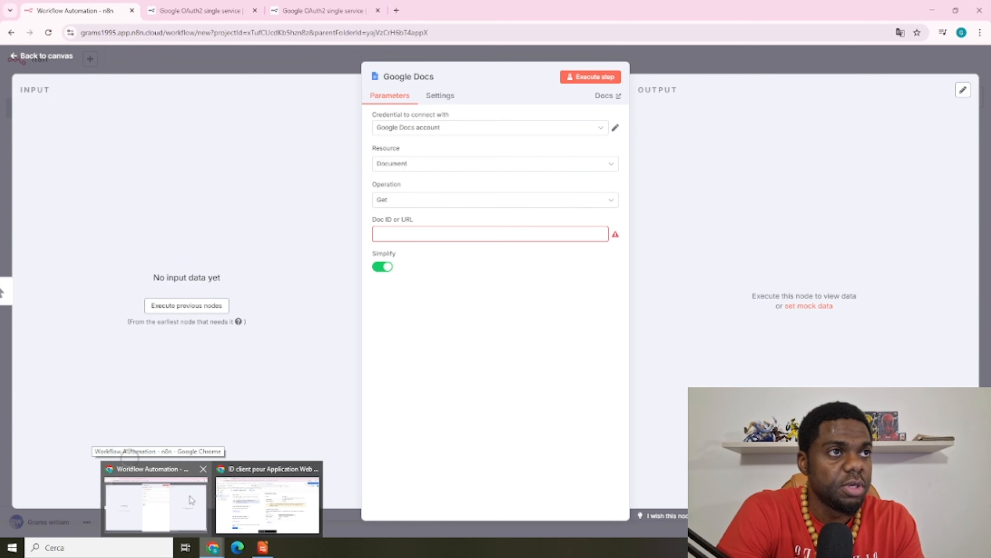
left_click(192, 499)
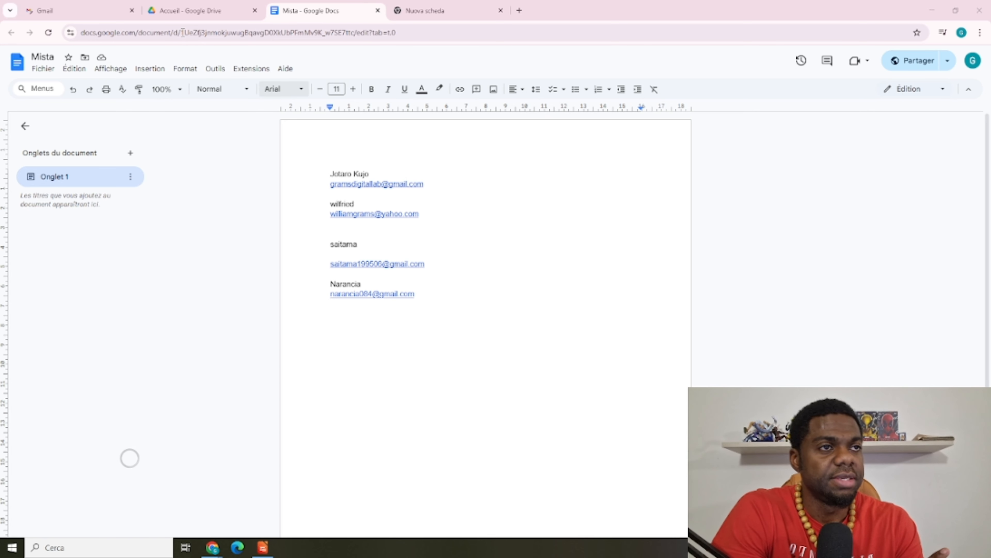
left_click_drag(183, 32, 354, 35)
key("ctrl+c")
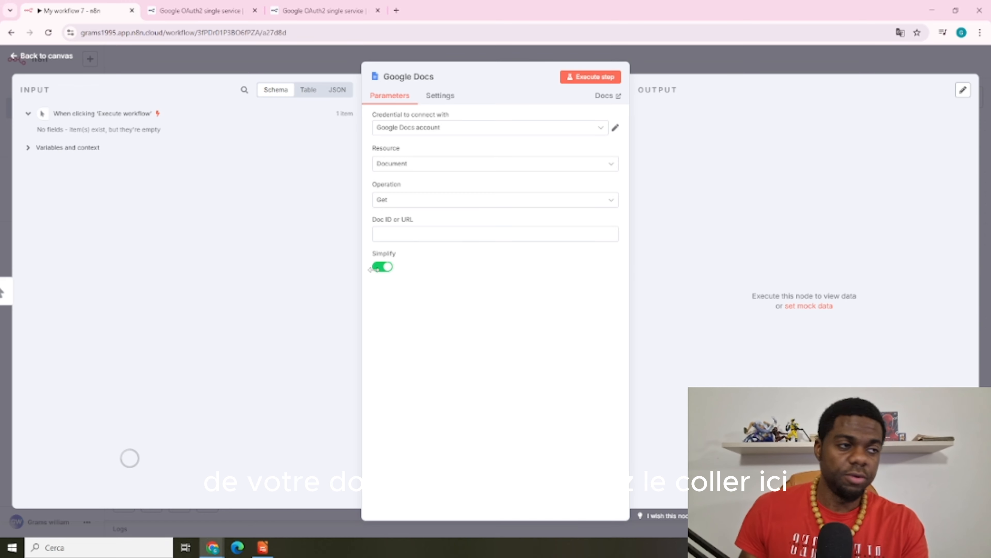
Paste the Mista document ID into the Google Docs node and run it to fetch the document's content
left_click(421, 233)
key("ctrl+v")
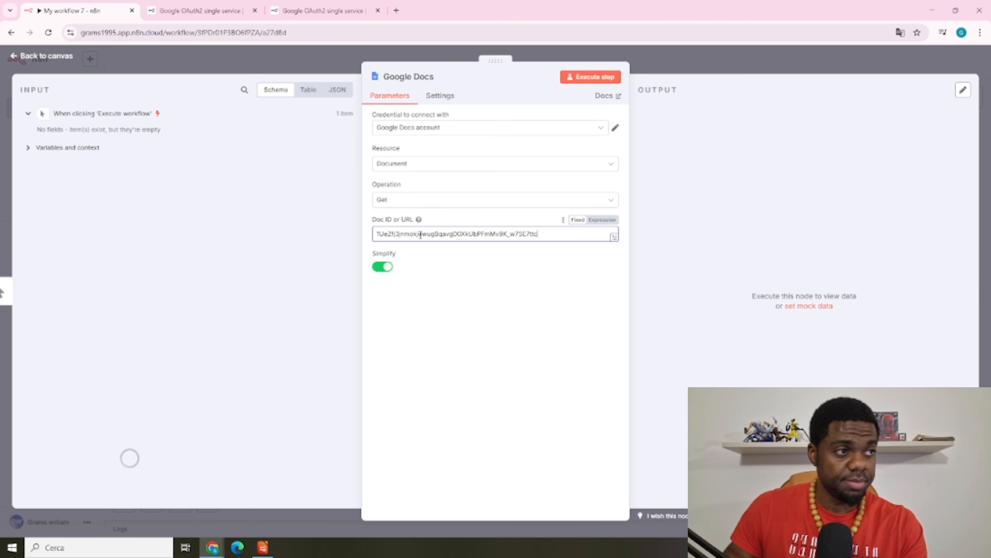
left_click(591, 77)
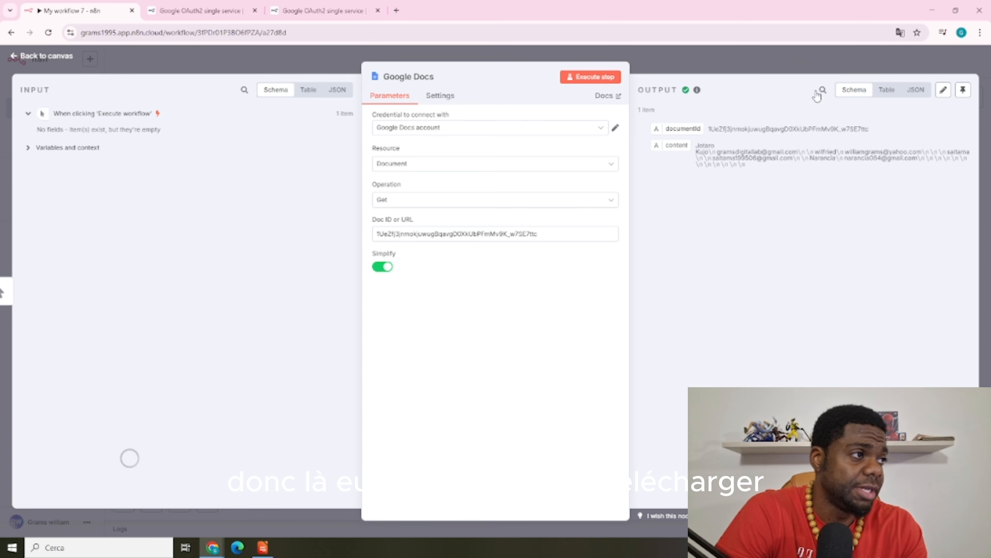
left_click(758, 62)
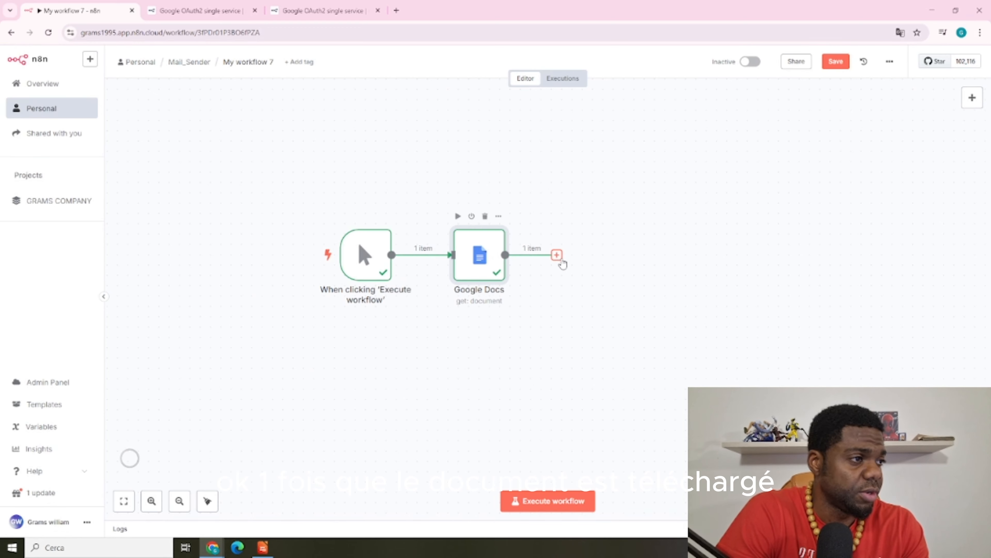
Add a Pinecone Vector Store node after Google Docs set to add documents to the vector store
left_click(557, 255)
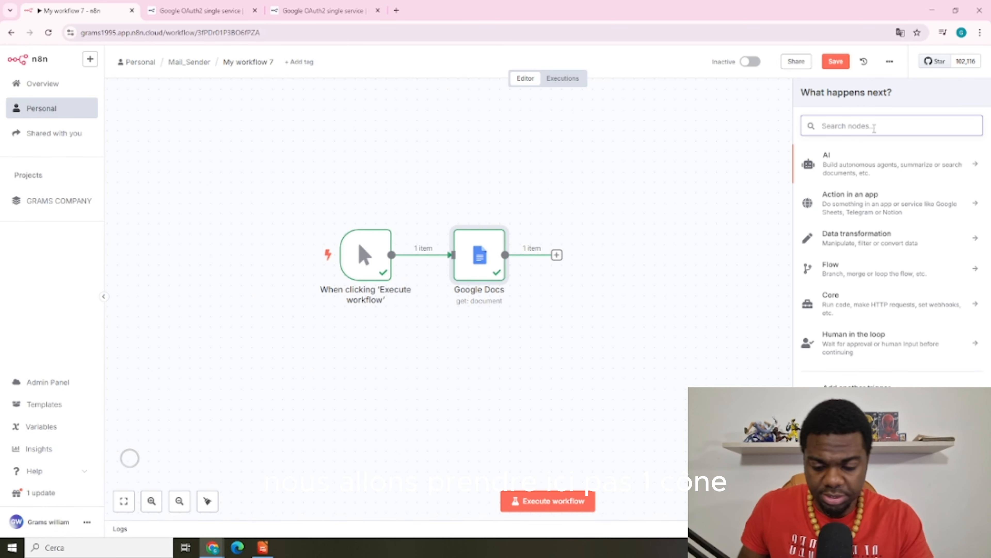
type("PINE")
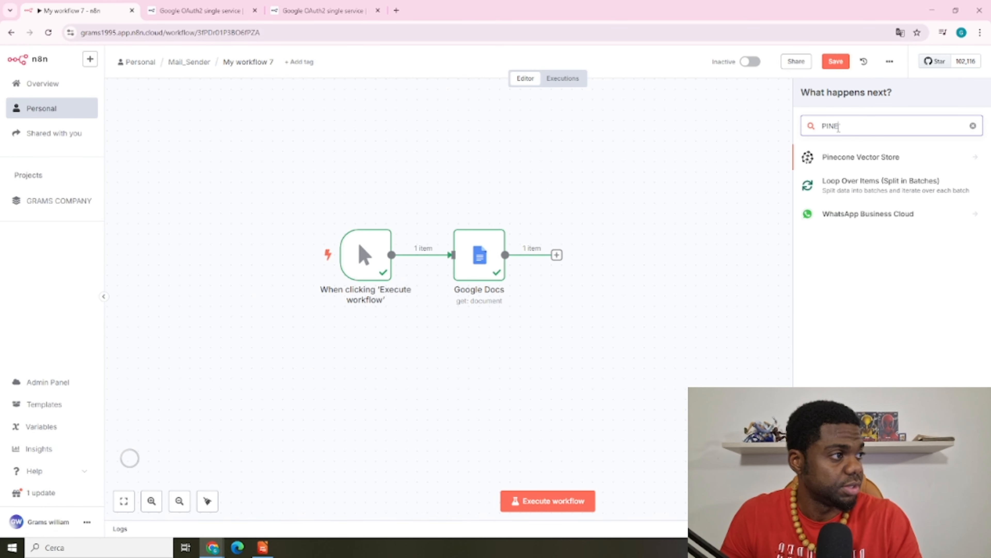
left_click(862, 158)
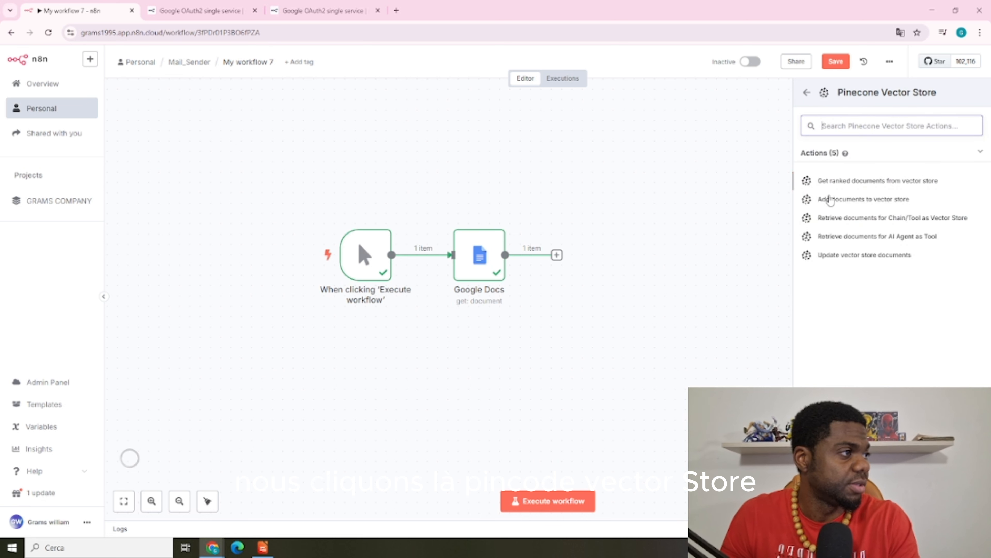
left_click(876, 199)
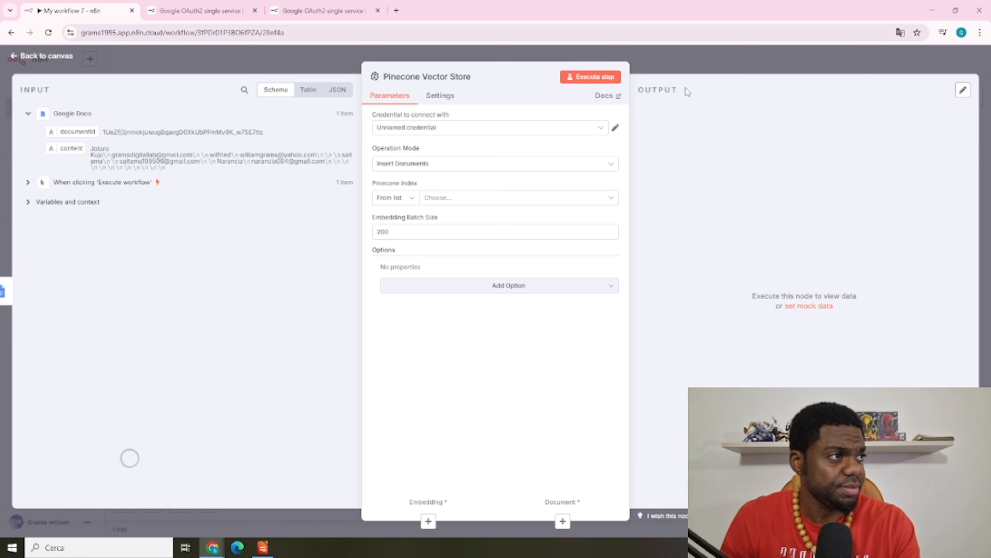
Look over the Pinecone credential choices, then leave the node for the workflow canvas
left_click(593, 128)
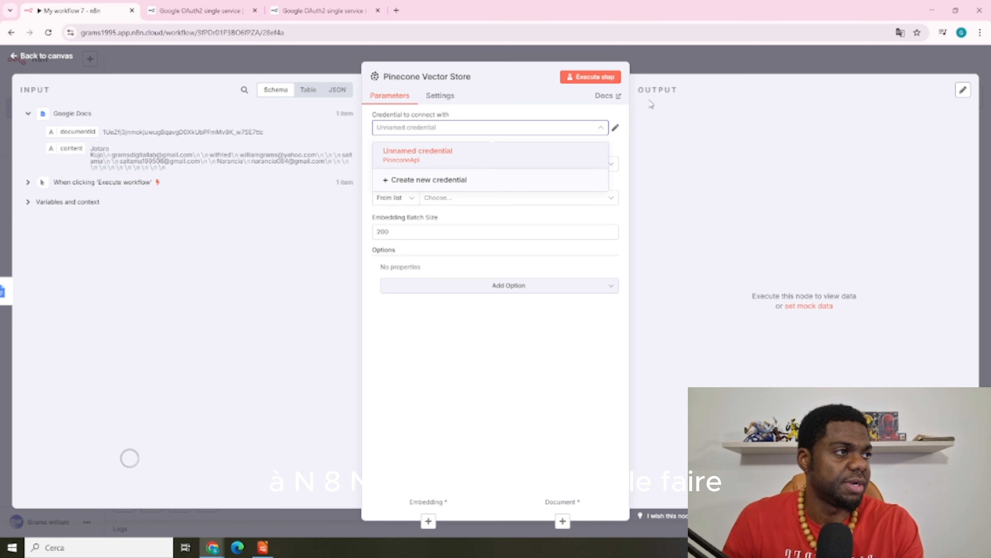
left_click(663, 58)
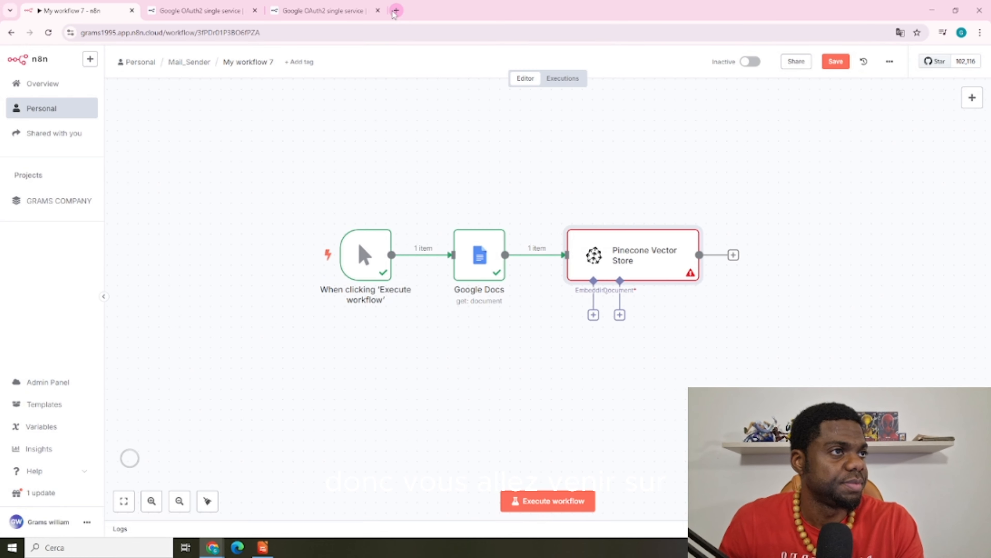
Search Google for pinecone in a new tab and log in to the Pinecone console
left_click(395, 11)
left_click(389, 32)
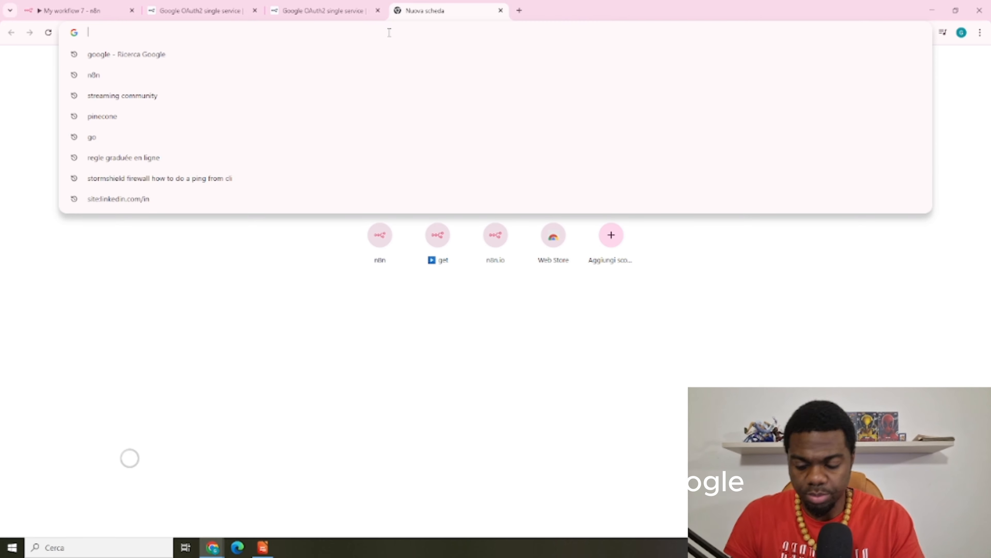
type("goo")
key("Return")
type("pin")
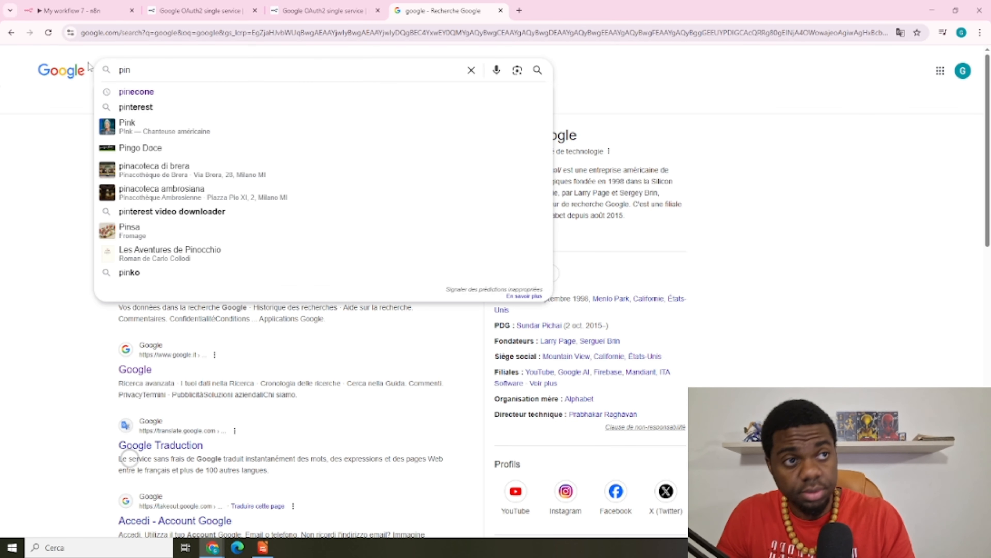
left_click(147, 94)
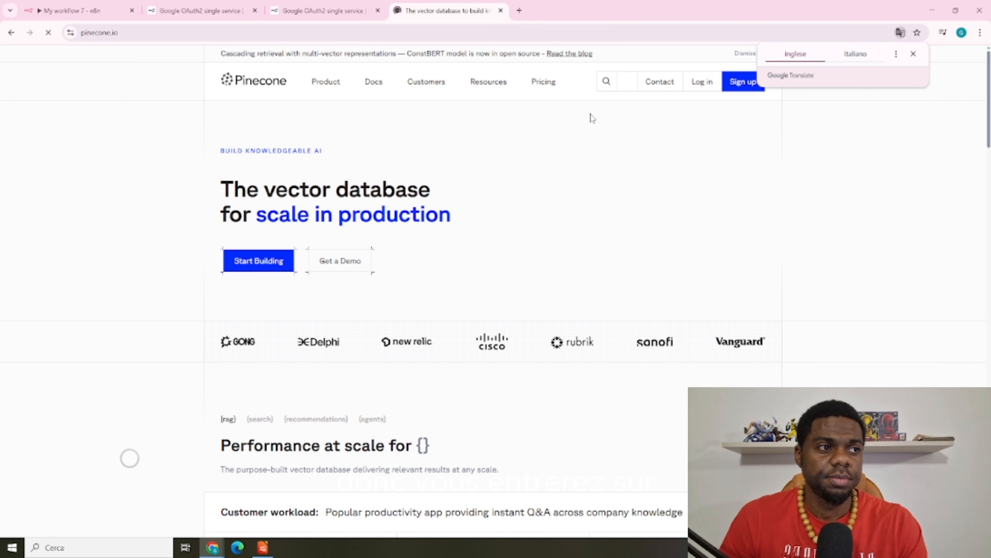
left_click(913, 55)
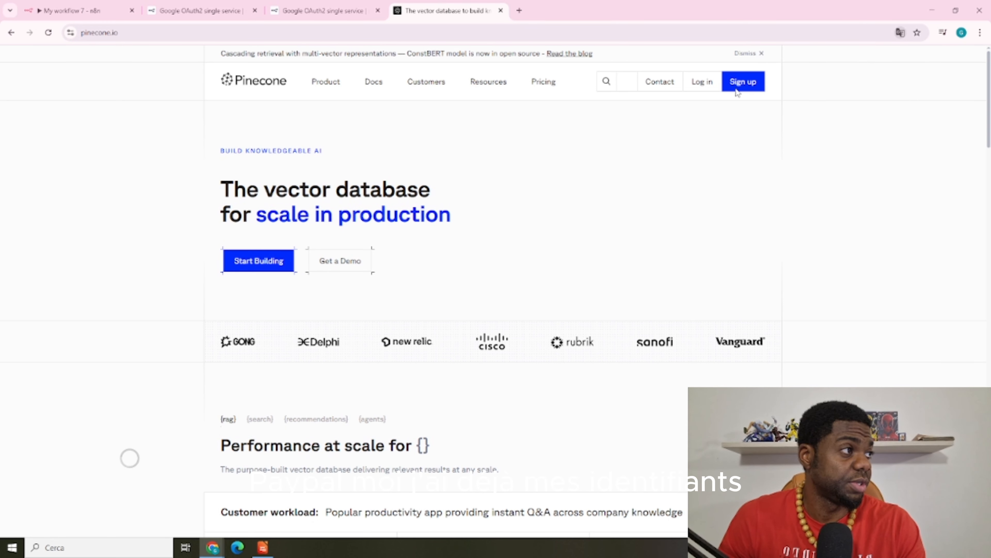
left_click(702, 83)
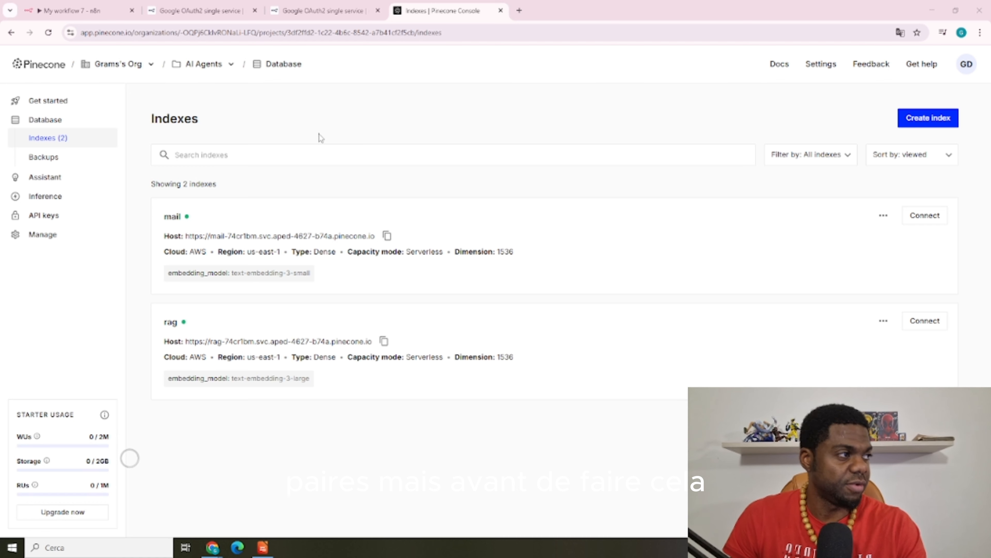
Create a Pinecone index named mailsender using the text-embedding-3-small embedding model
left_click(925, 124)
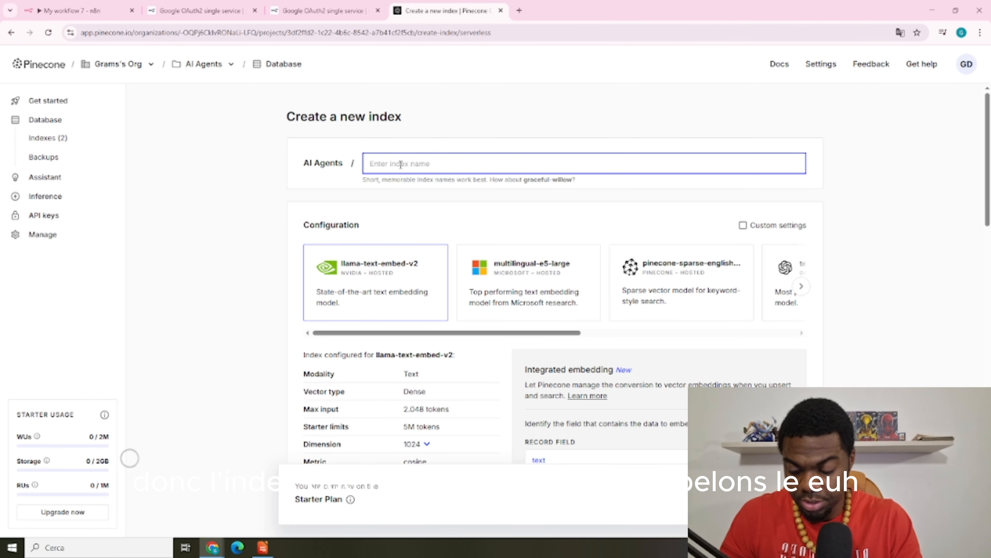
type("Mai")
key("BackSpace")
key("BackSpace")
key("BackSpace")
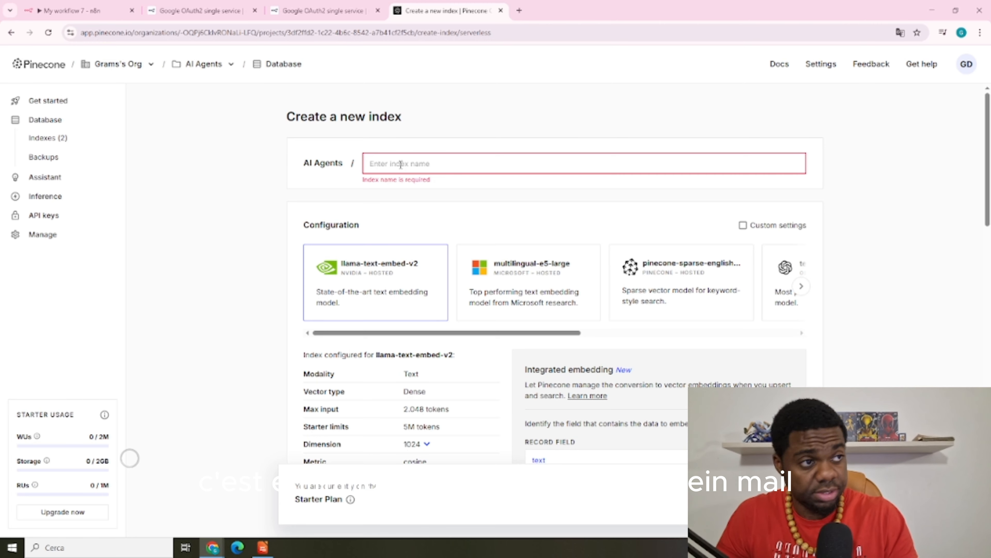
type("mailsender")
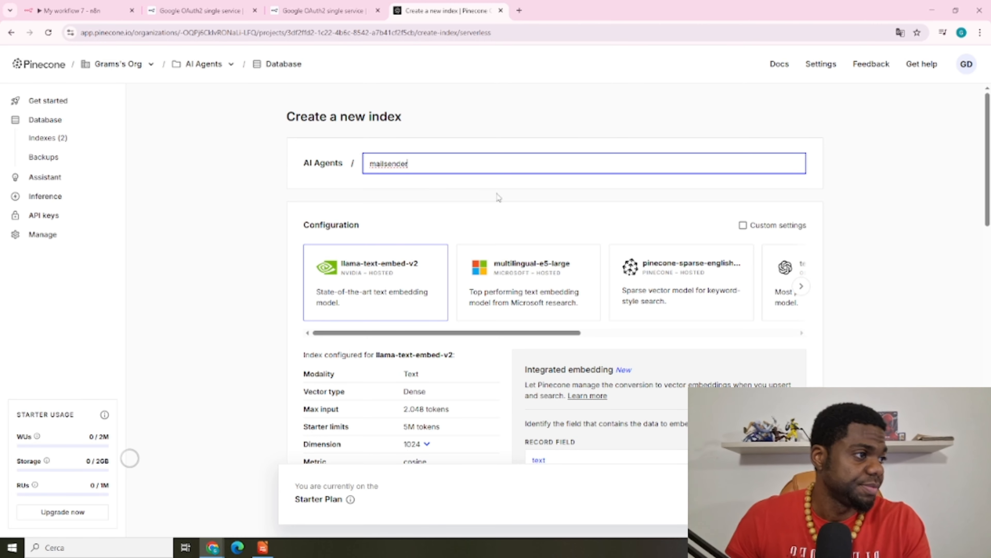
left_click_drag(485, 334, 564, 333)
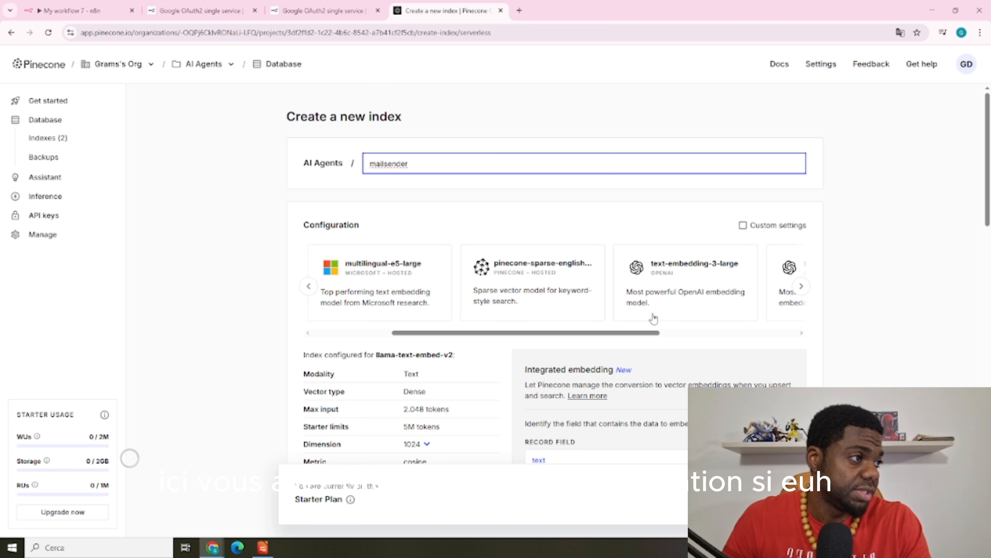
left_click_drag(629, 335, 710, 334)
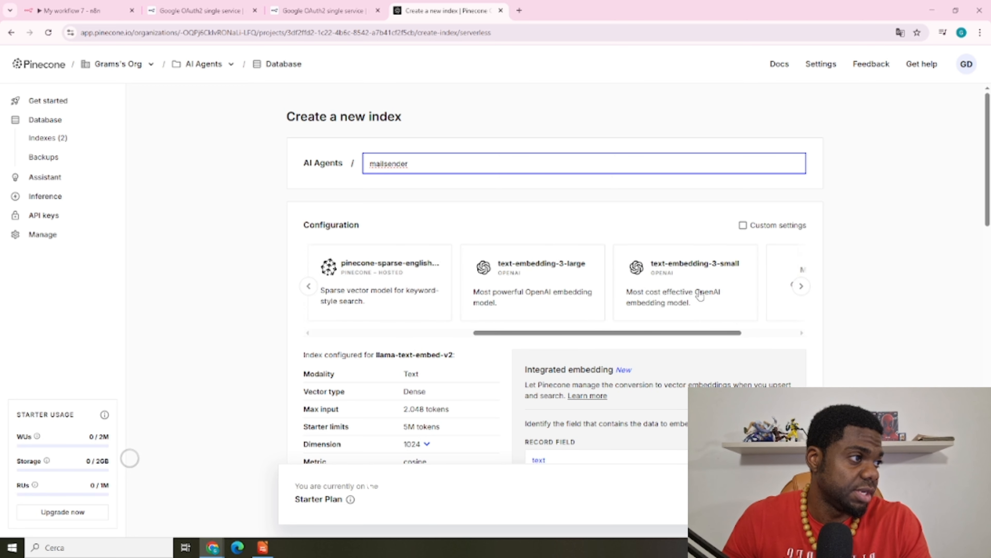
left_click(716, 280)
scroll(854, 249, "down", 10)
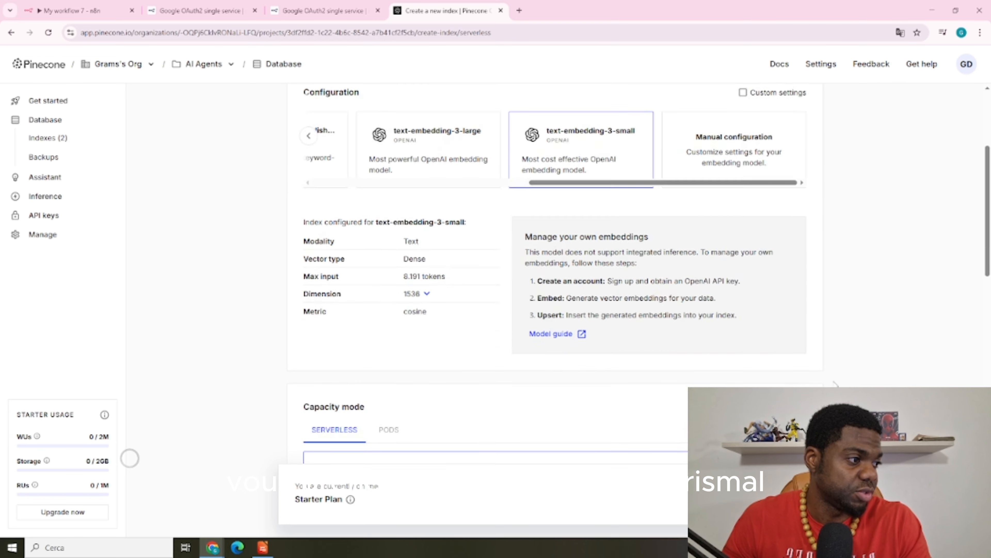
scroll(780, 302, "down", 5)
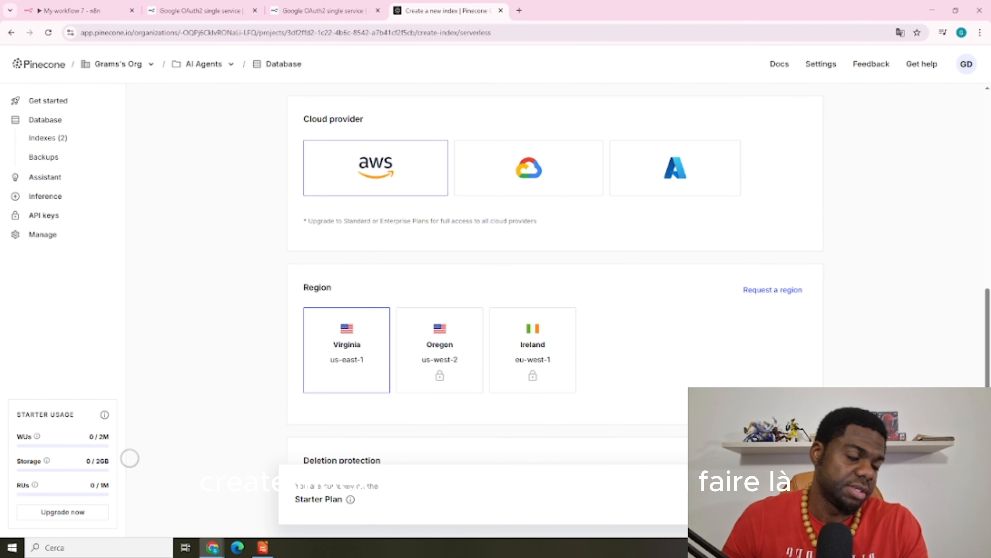
left_click(789, 493)
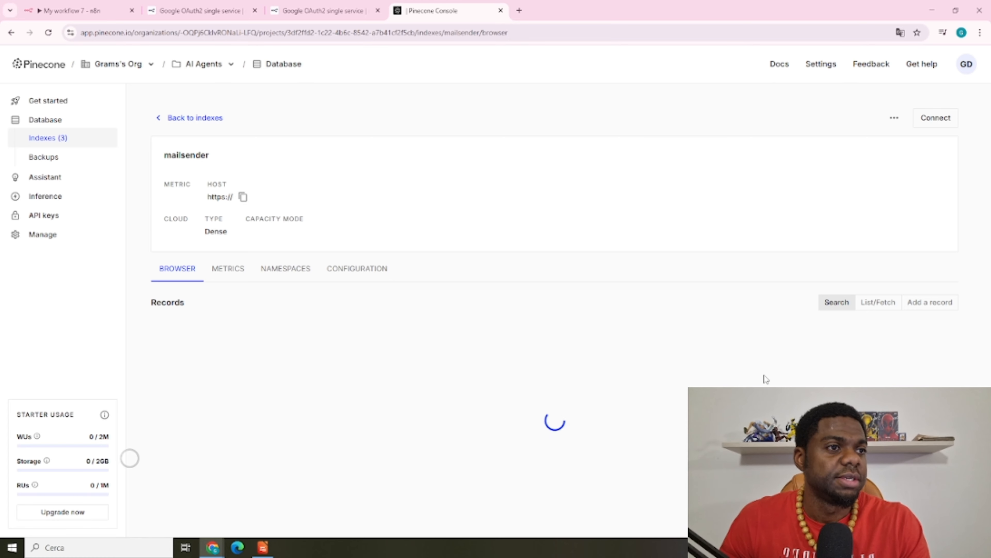
Review the mailsender index's configuration and default namespace, then view the project's API keys
left_click(343, 302)
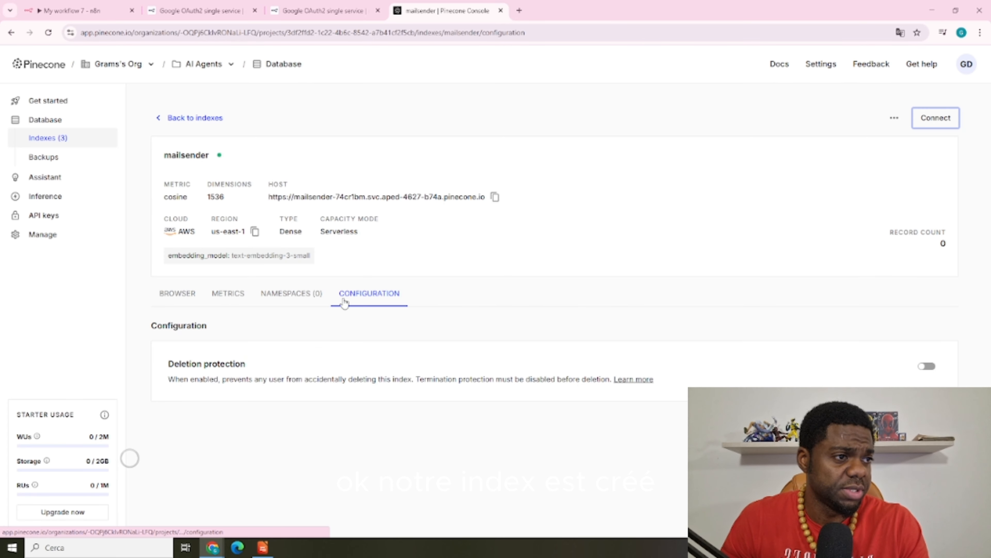
left_click(299, 294)
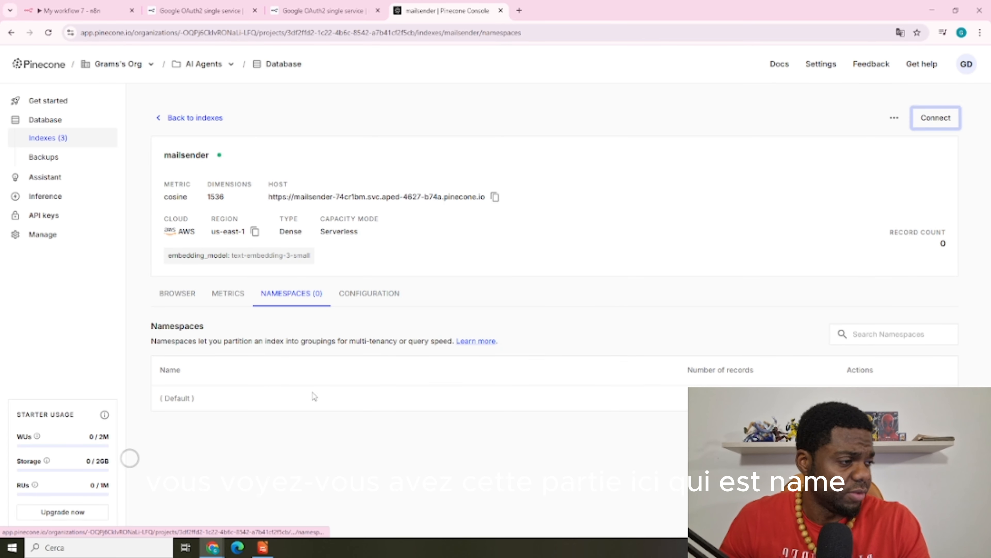
left_click_drag(159, 397, 203, 398)
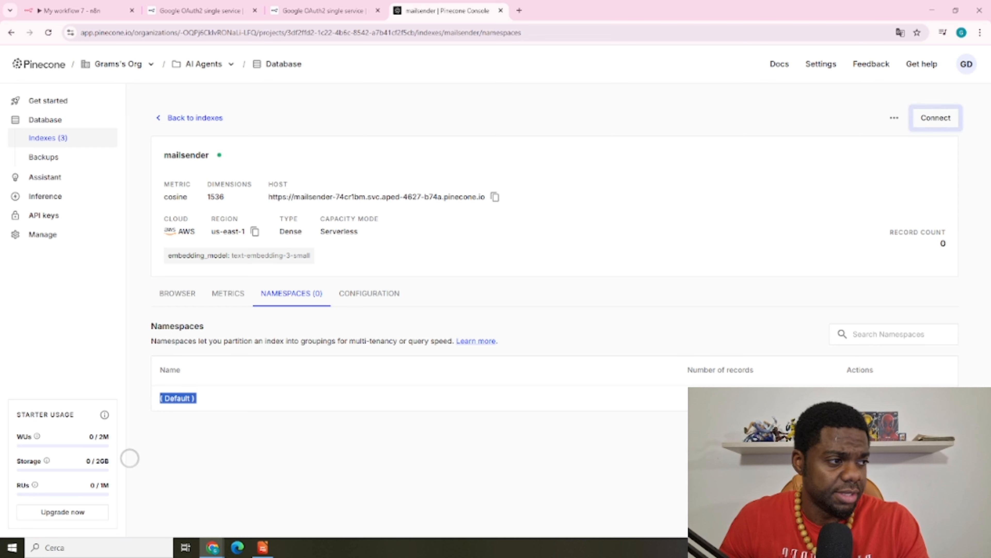
left_click(687, 346)
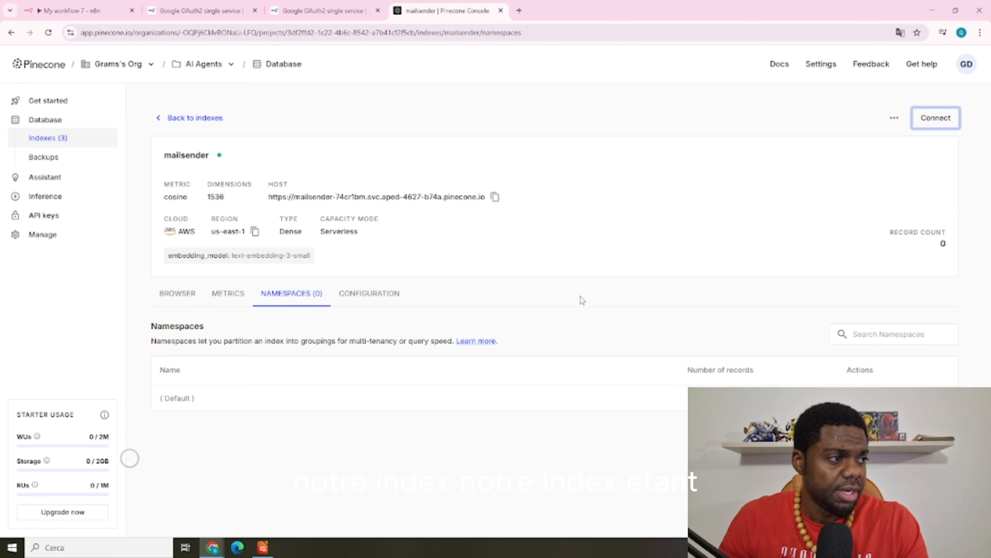
left_click(44, 216)
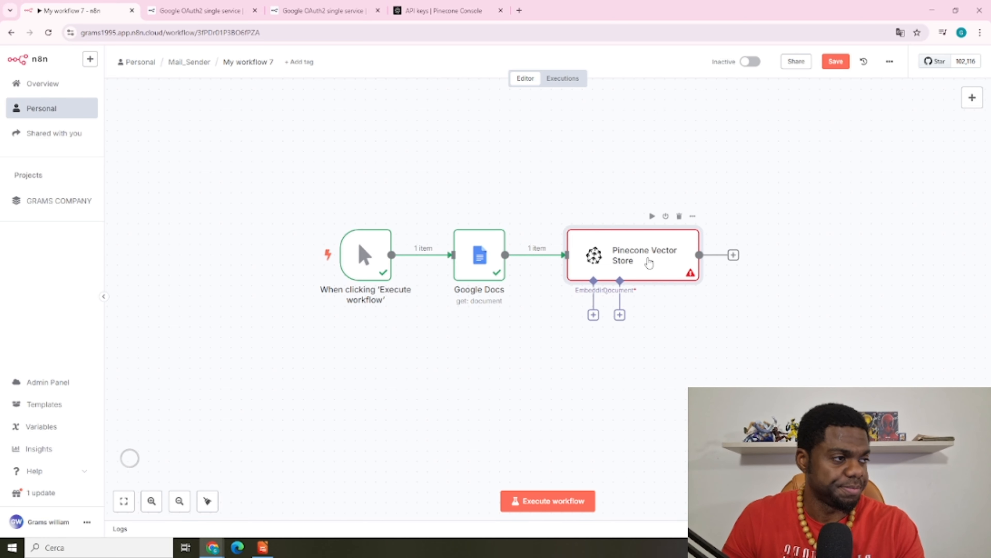
Verify the Pinecone Vector Store node's Pinecone API credential connects successfully
double_click(649, 262)
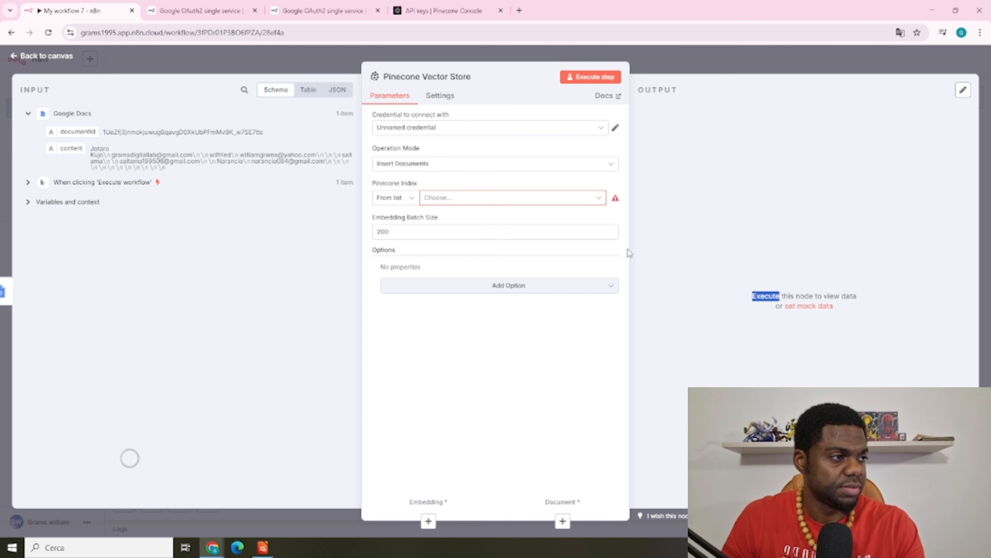
left_click(615, 129)
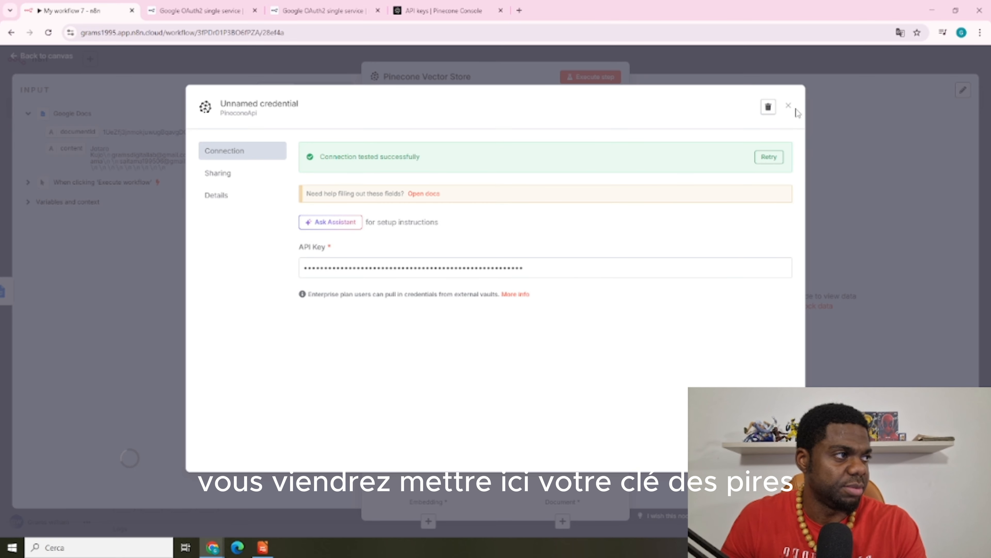
left_click(789, 106)
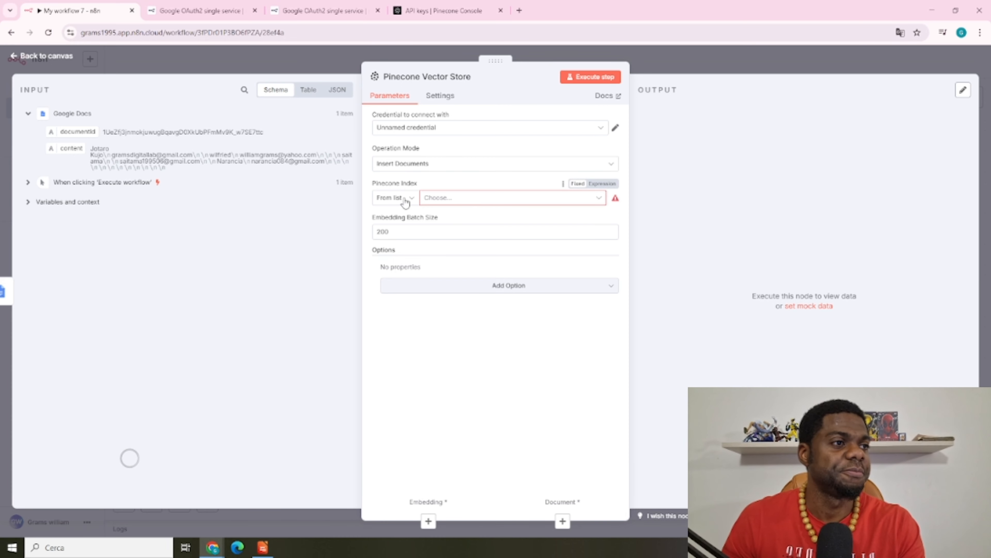
Target the mailsender index with Pinecone Namespace googleDocmail in the Pinecone Vector Store node
left_click(591, 200)
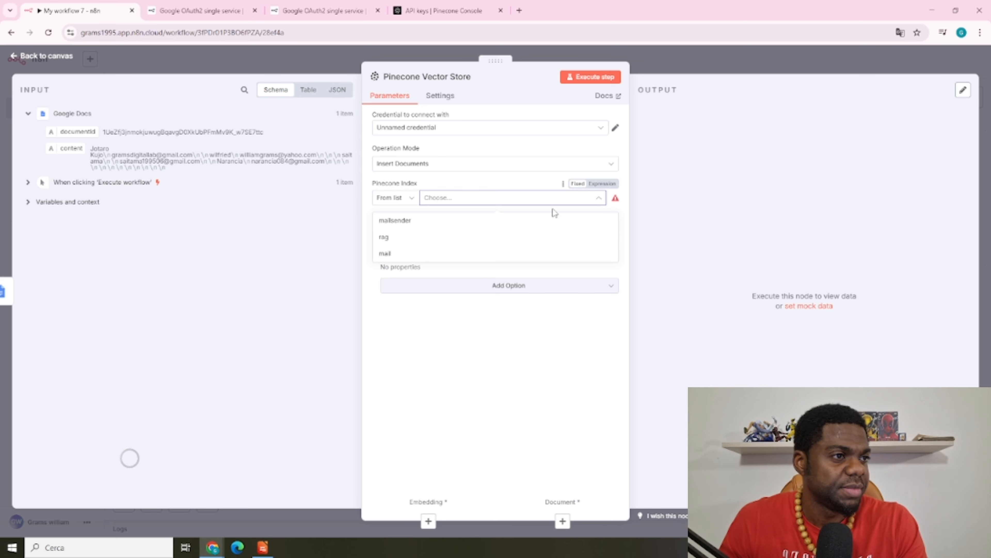
left_click(429, 222)
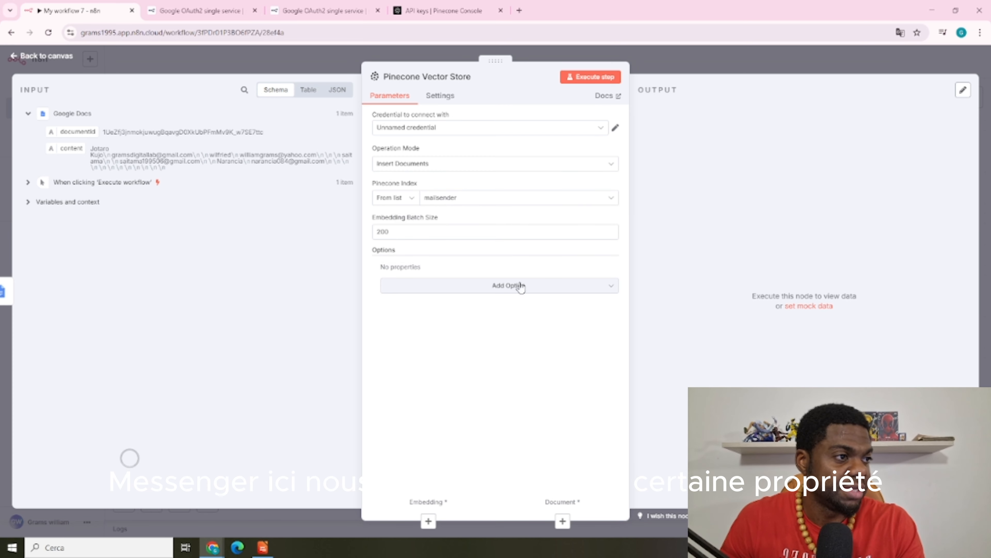
left_click(511, 289)
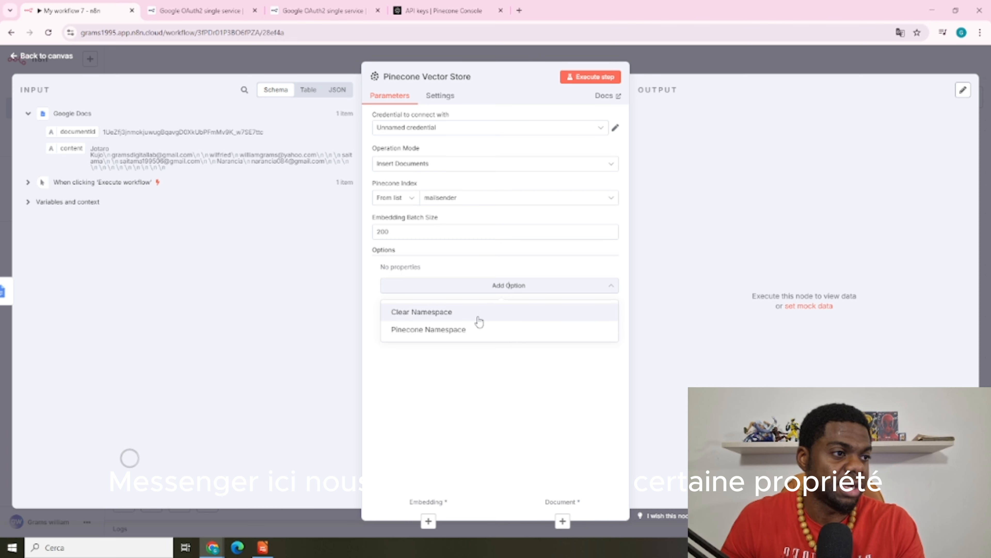
left_click(472, 334)
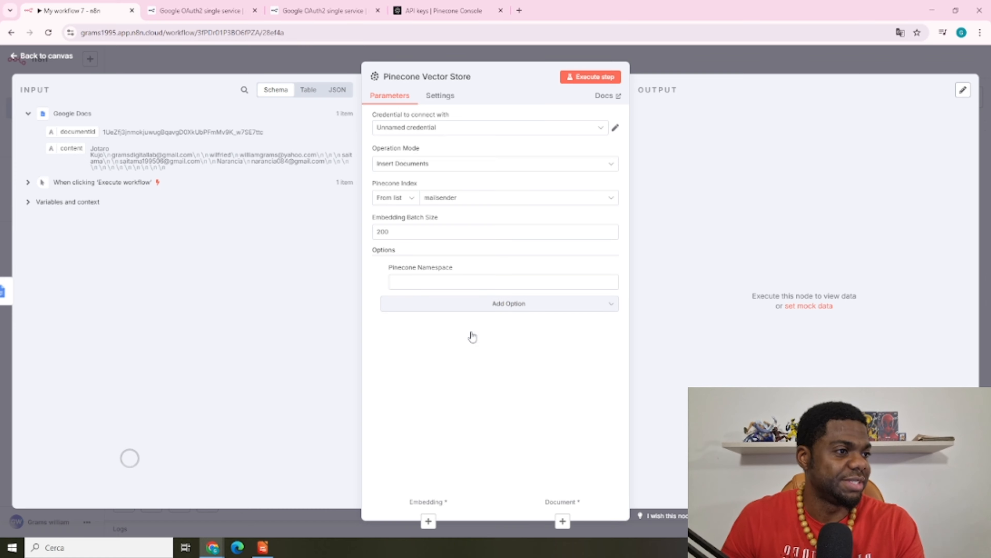
left_click(443, 284)
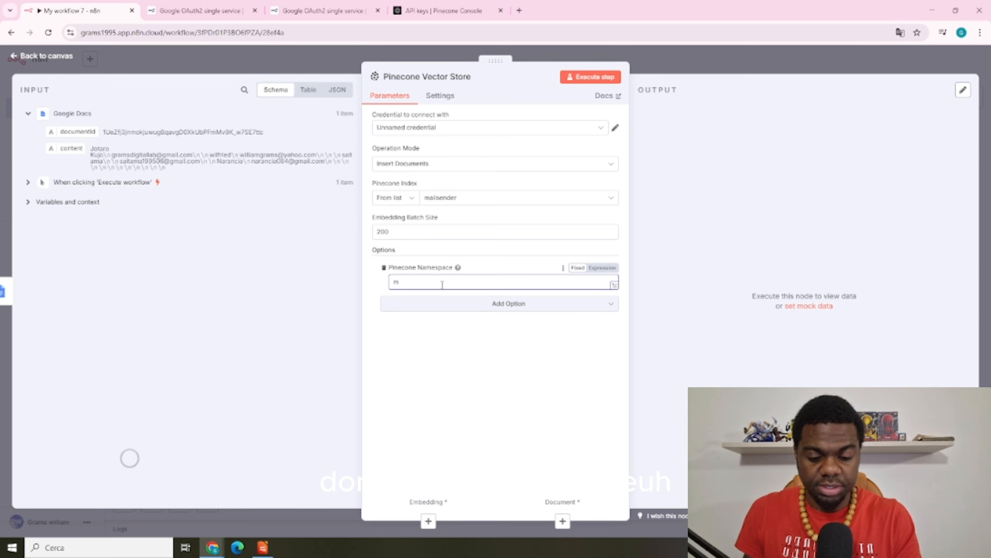
key("BackSpace")
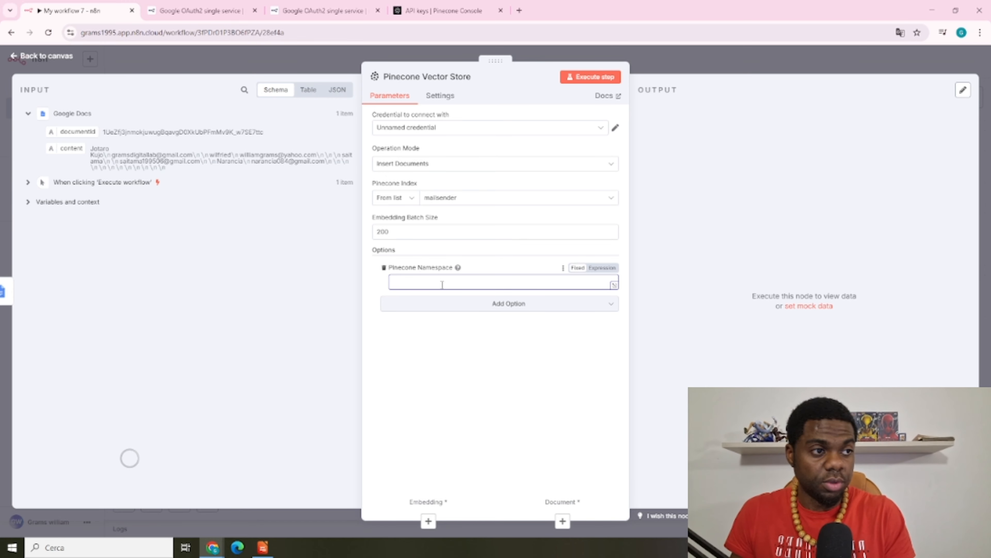
type("googleD")
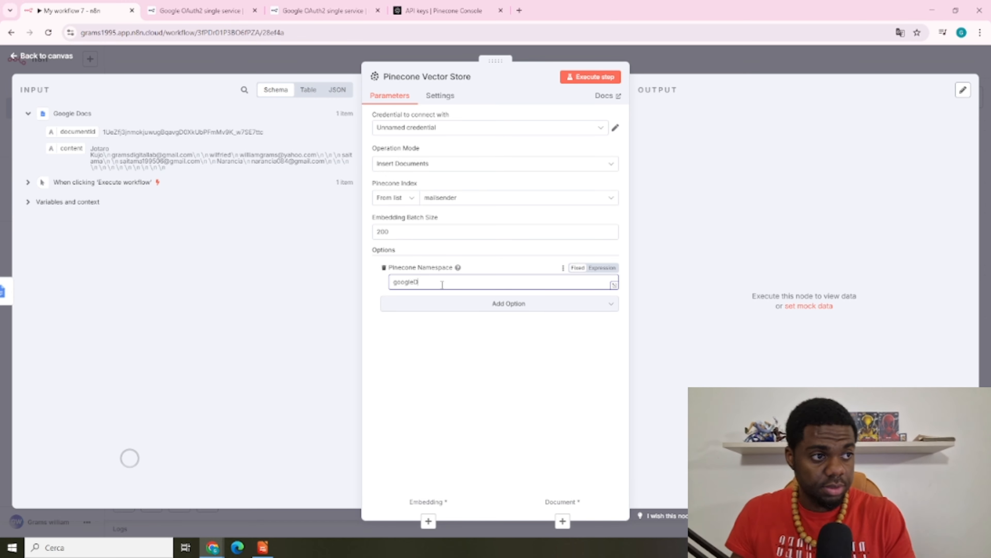
type("ocmail")
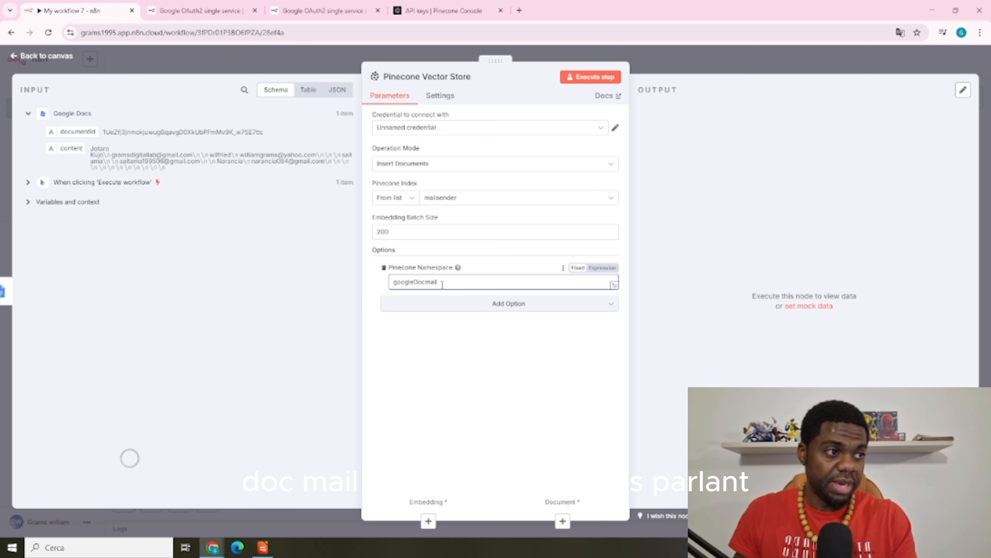
left_click(551, 366)
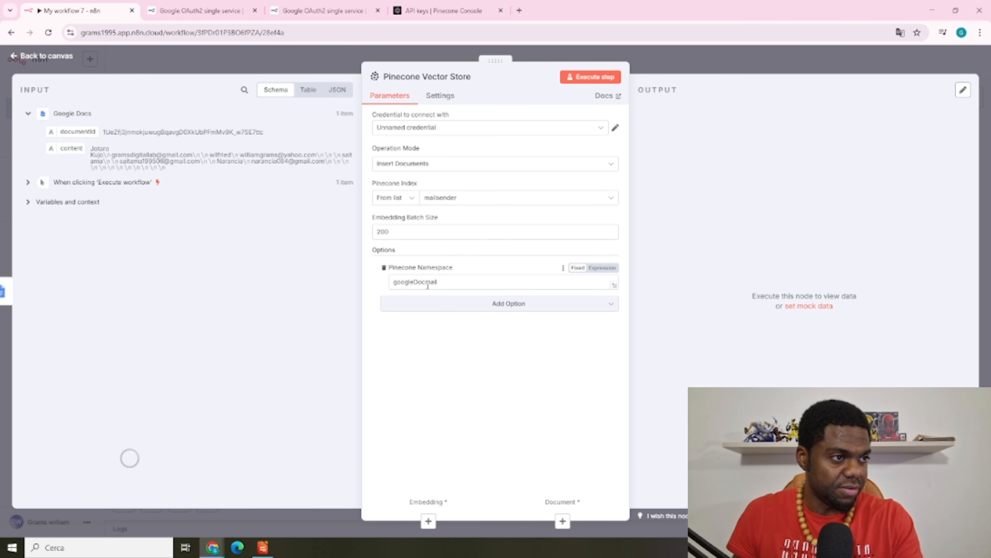
left_click(452, 4)
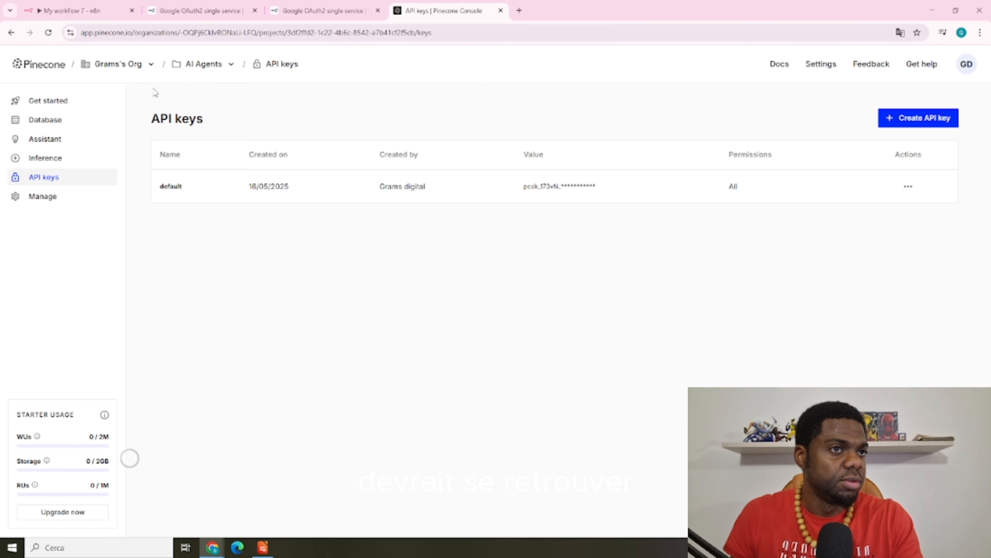
Confirm the mailsender index has only an empty default namespace, then return to the n8n canvas
left_click(42, 120)
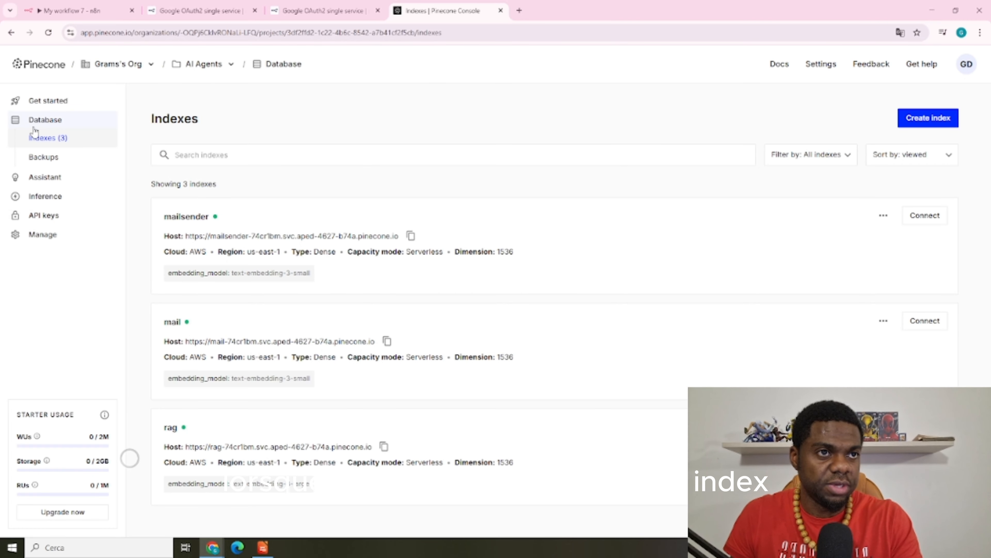
left_click(196, 224)
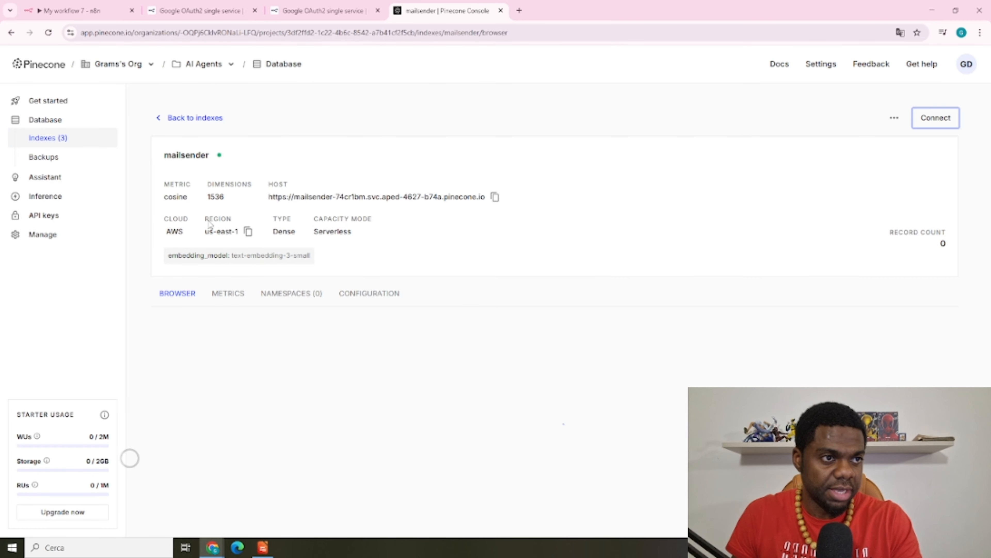
left_click(296, 297)
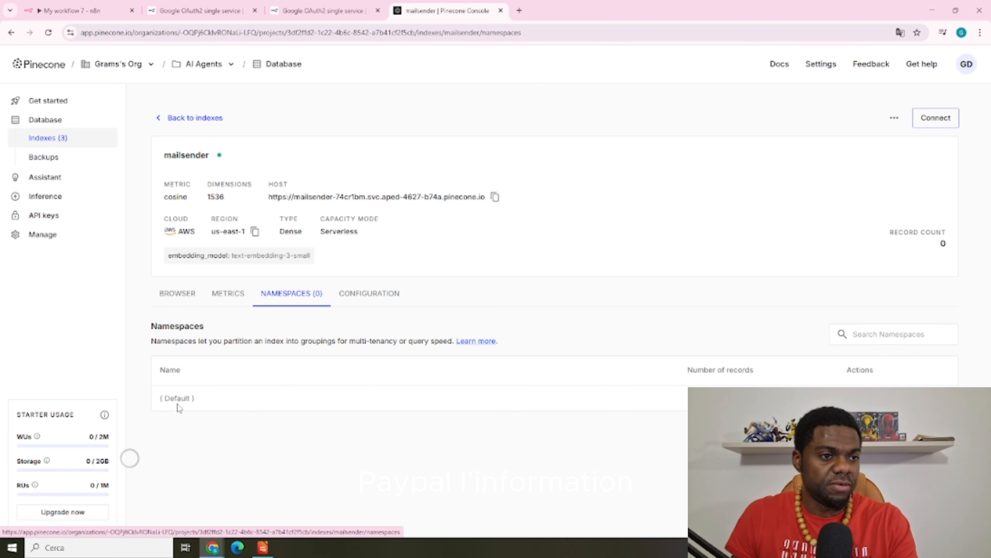
left_click_drag(178, 403, 197, 400)
left_click(201, 400)
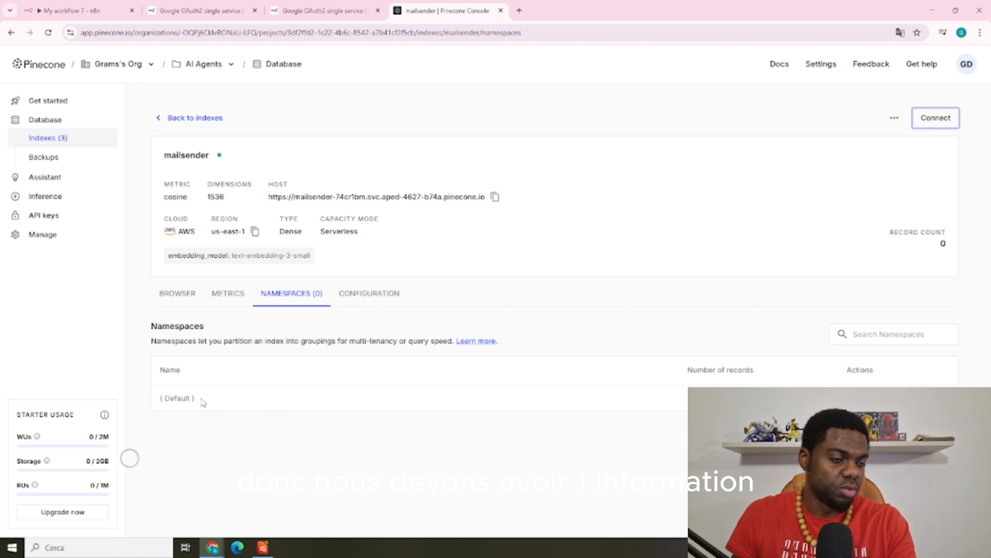
left_click_drag(164, 396, 203, 403)
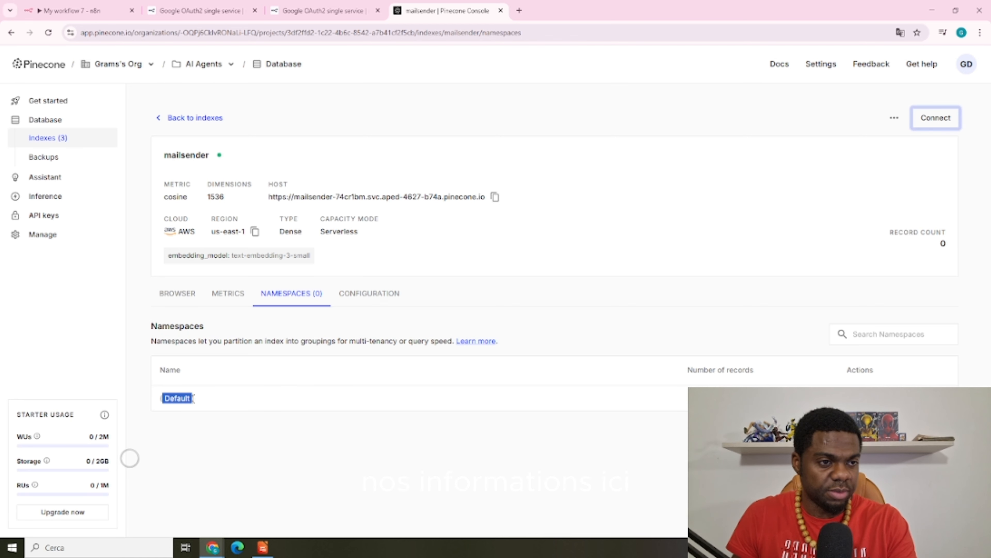
left_click(200, 402)
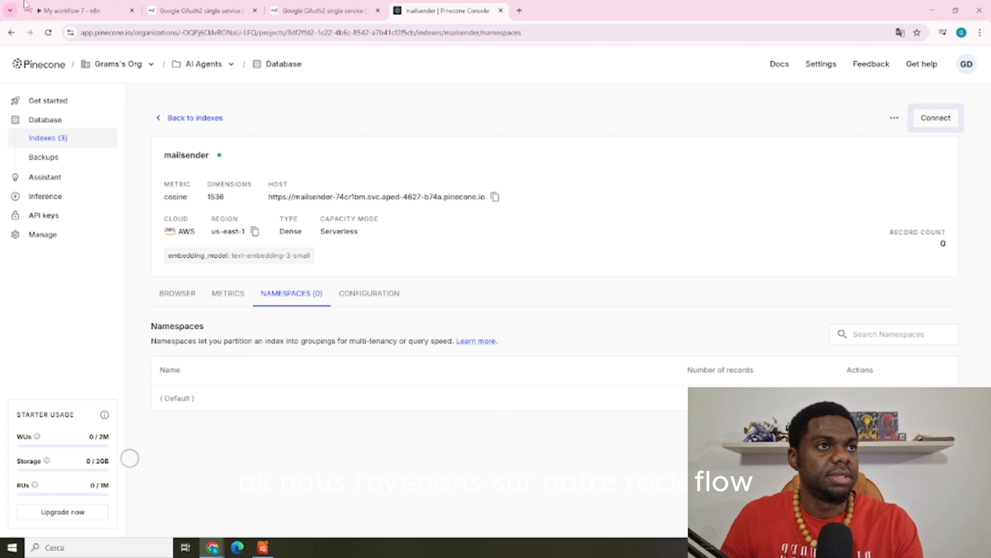
left_click(78, 11)
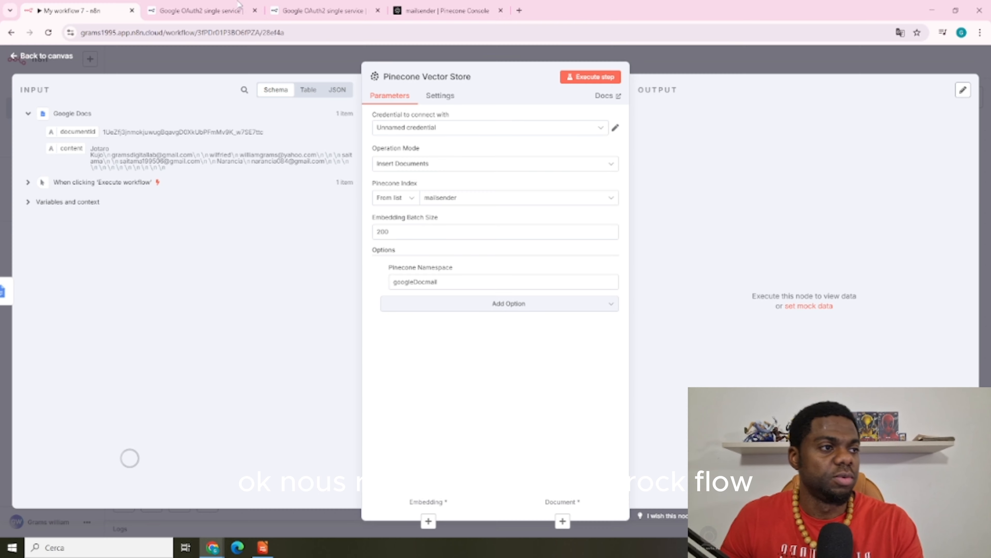
left_click(684, 57)
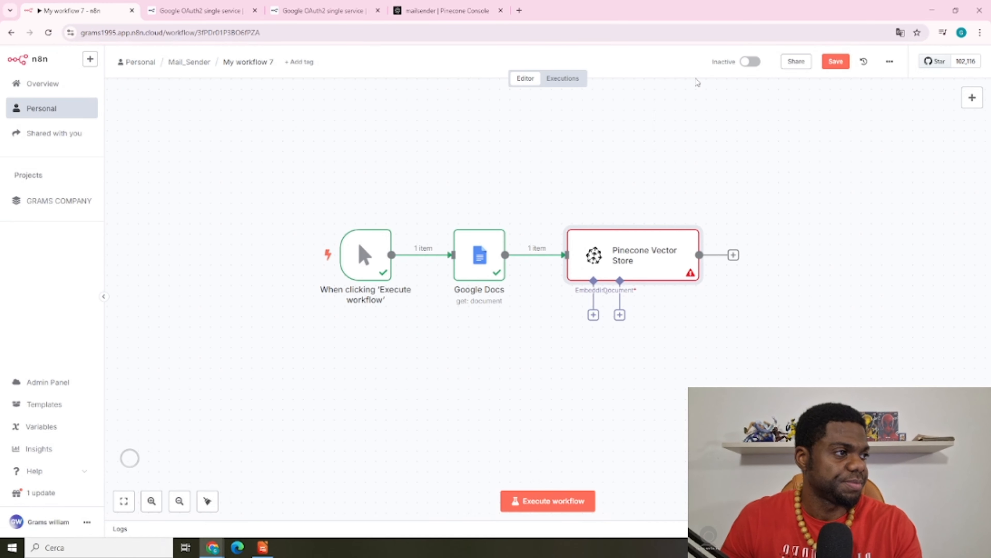
Attach an Embeddings OpenAI node to Pinecone, matching the mailsender index's text-embedding-3-small model
left_click(593, 315)
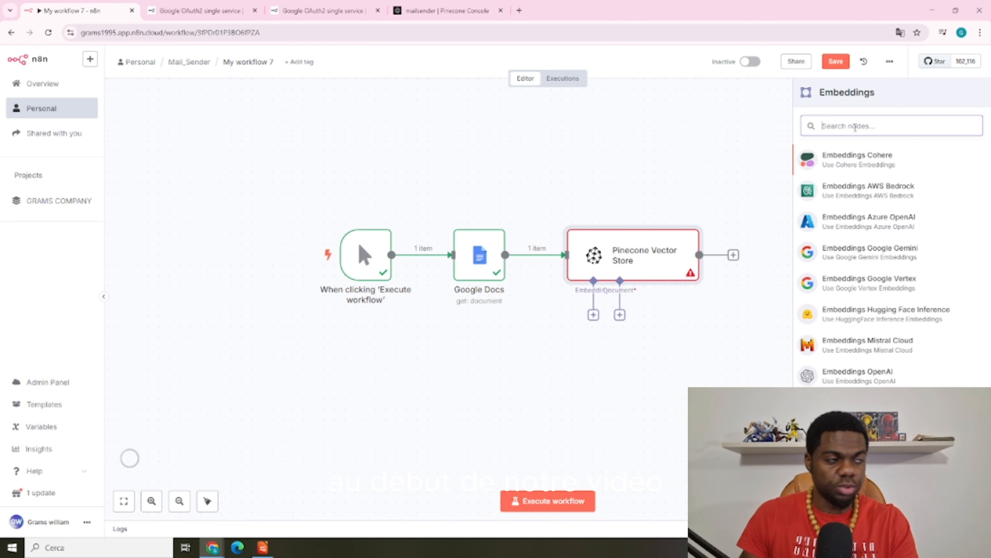
type("open")
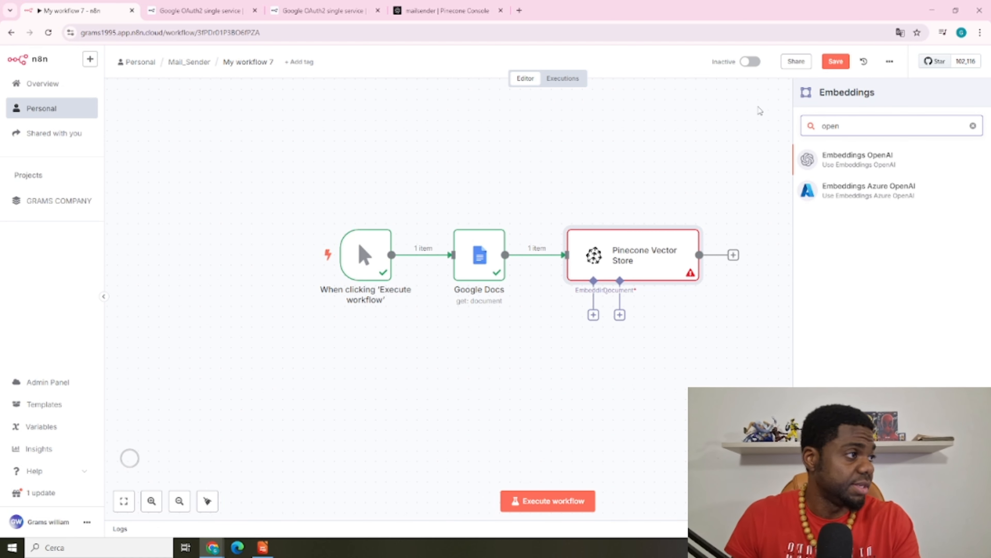
left_click(873, 167)
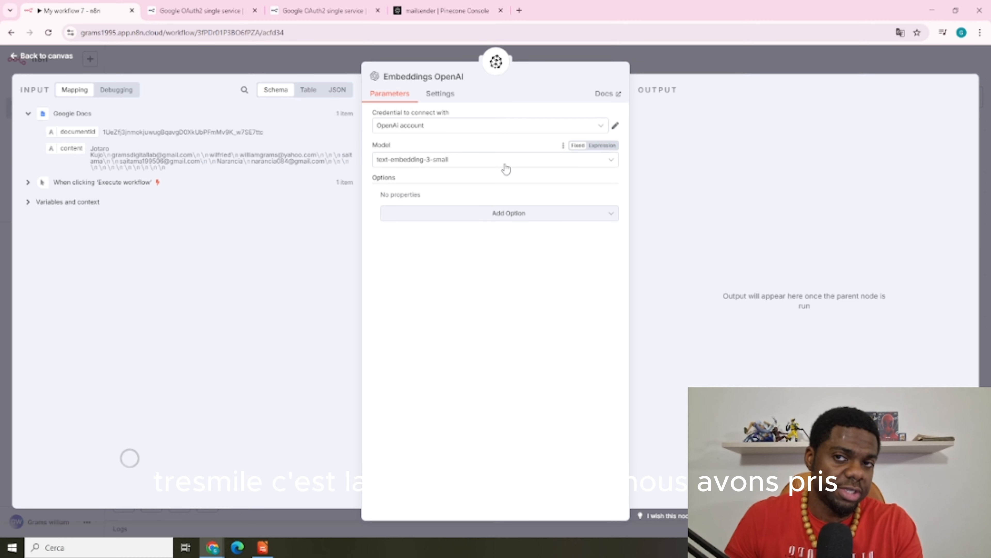
left_click(445, 11)
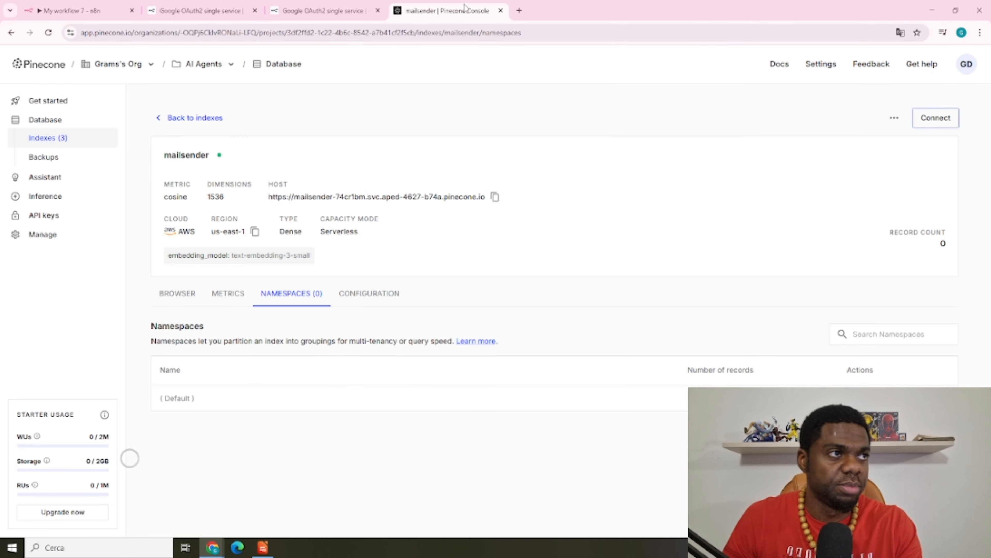
left_click_drag(235, 255, 311, 256)
left_click(74, 10)
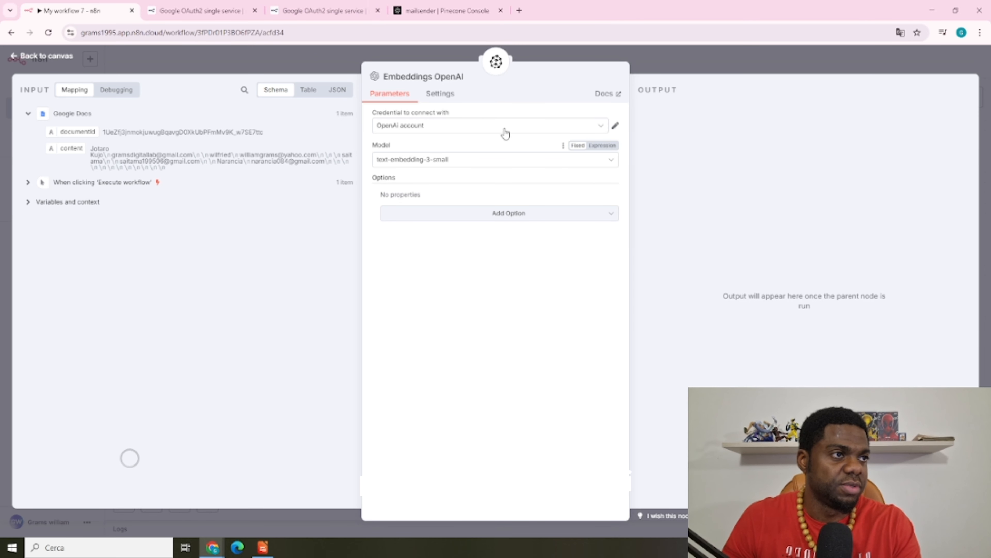
From the OpenAI account credential, sign in to the OpenAI API Platform with a Google account
left_click(616, 126)
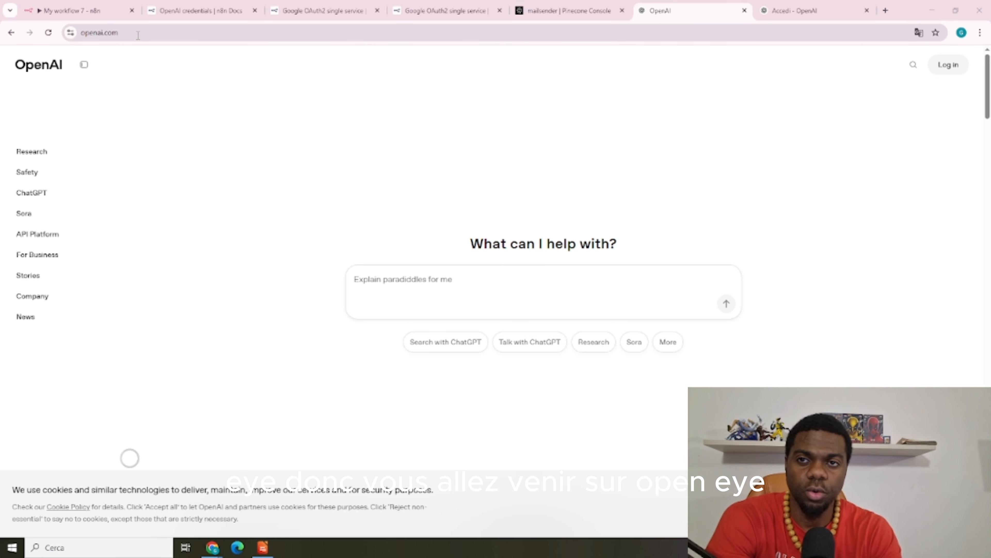
left_click(949, 70)
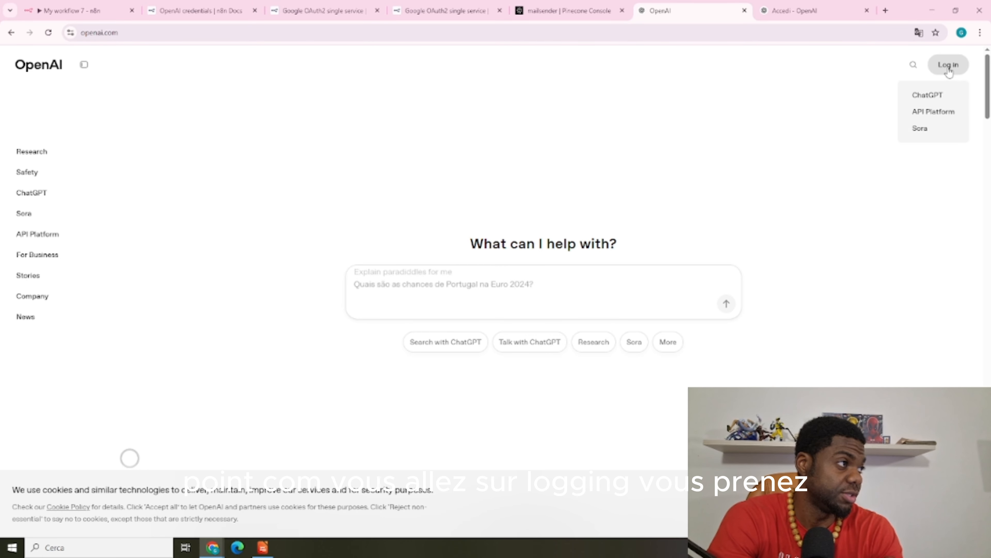
left_click(934, 114)
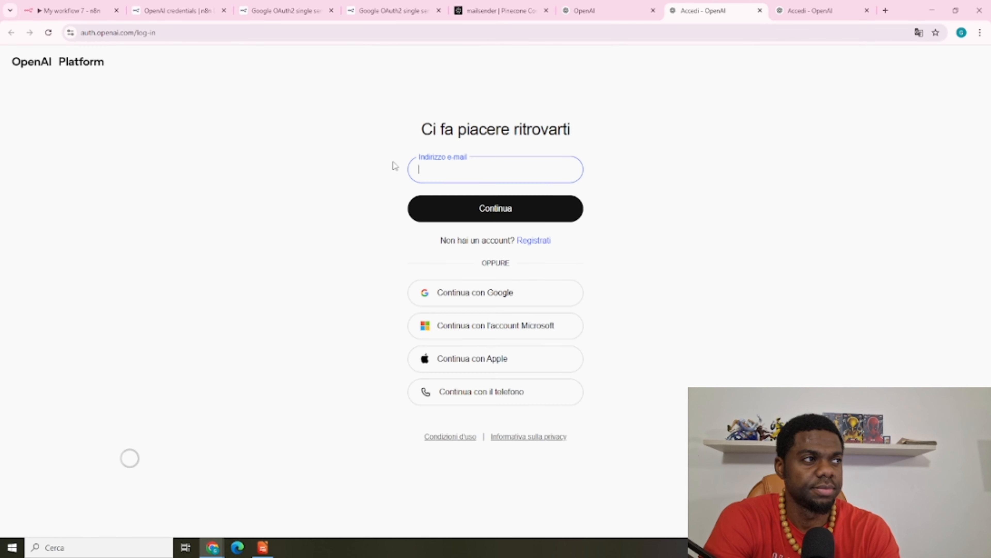
left_click(522, 166)
left_click(507, 192)
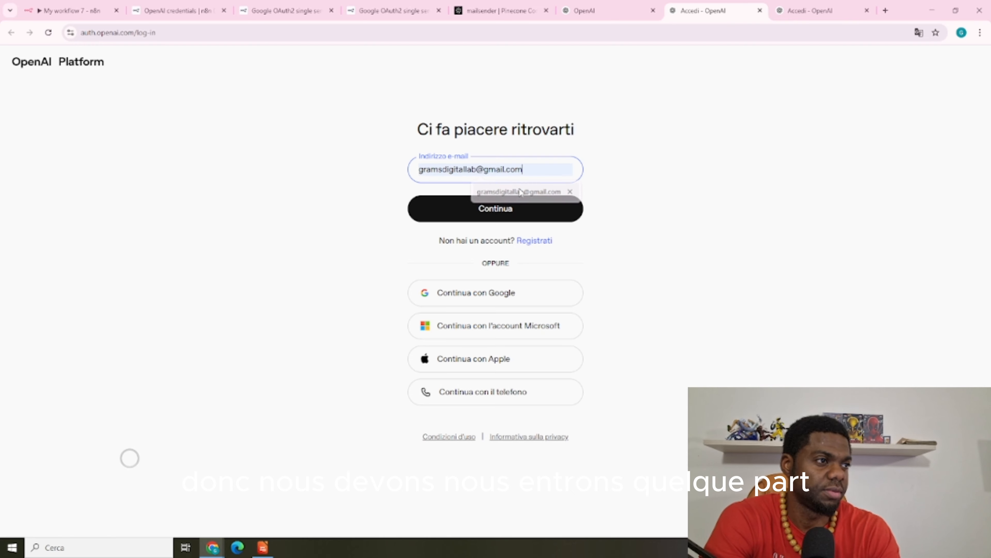
left_click(501, 292)
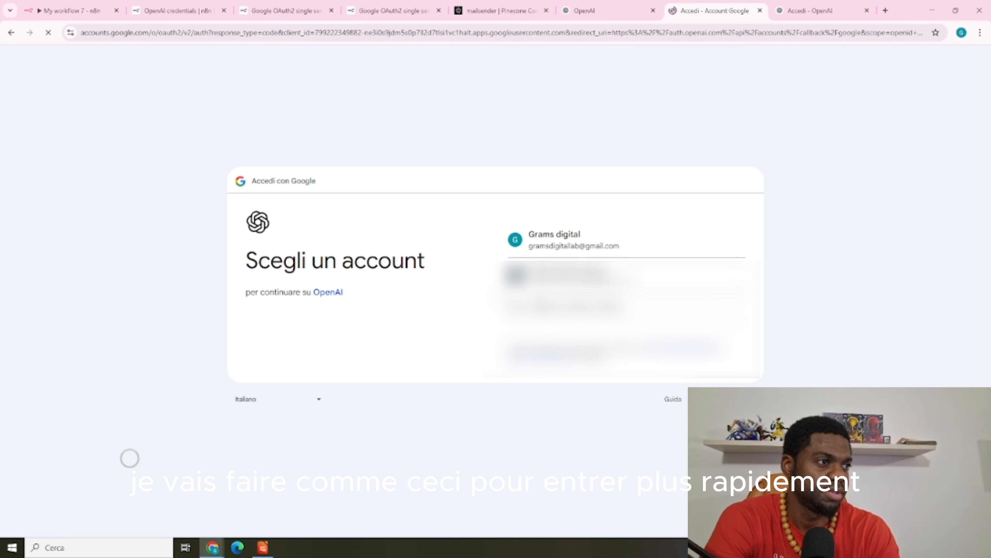
left_click(579, 240)
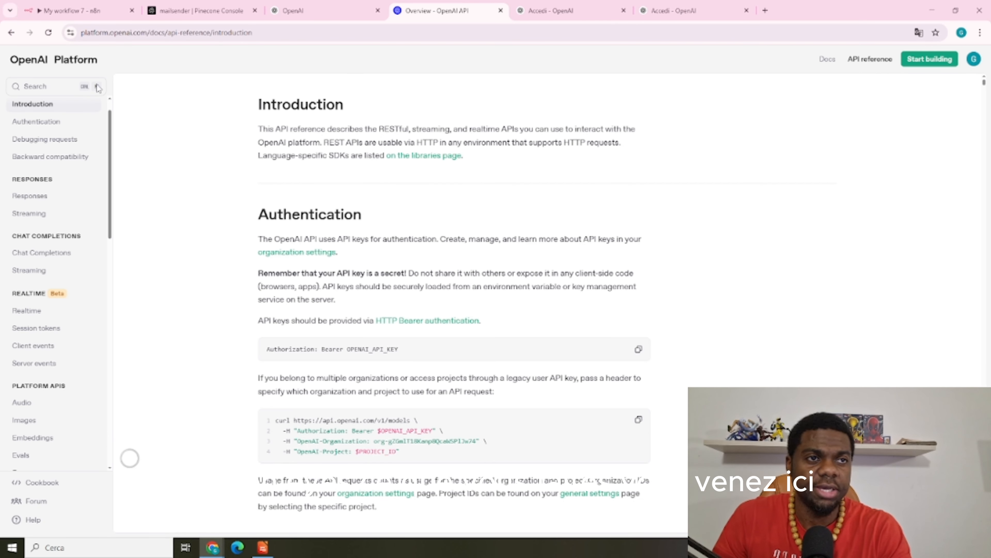
Search the docs for 'api key' and open the organization's API keys page
left_click(62, 87)
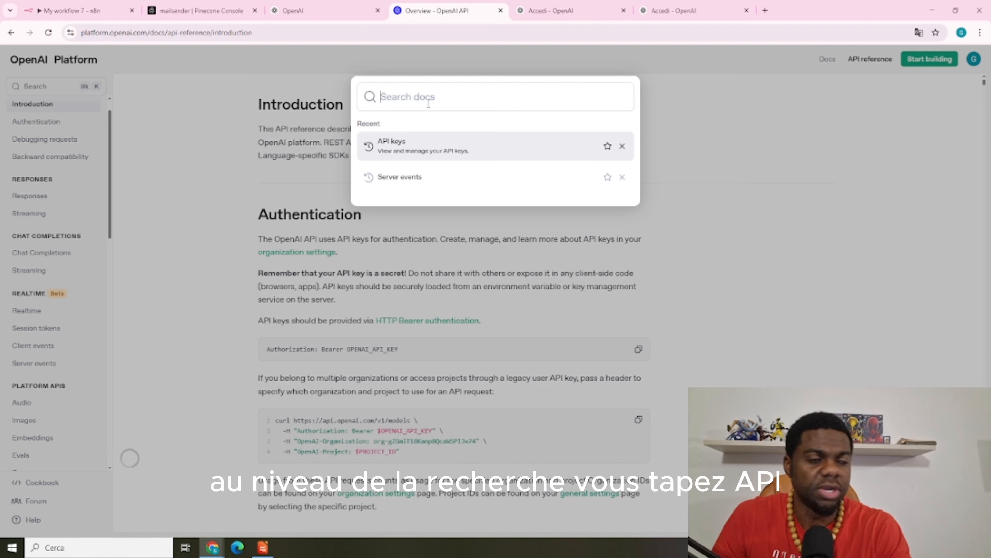
type("api ")
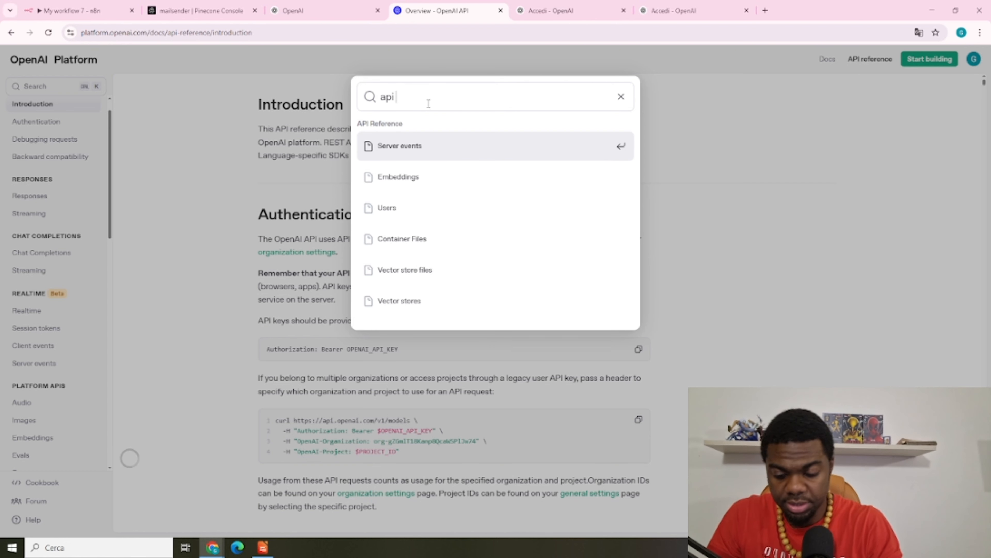
type("key")
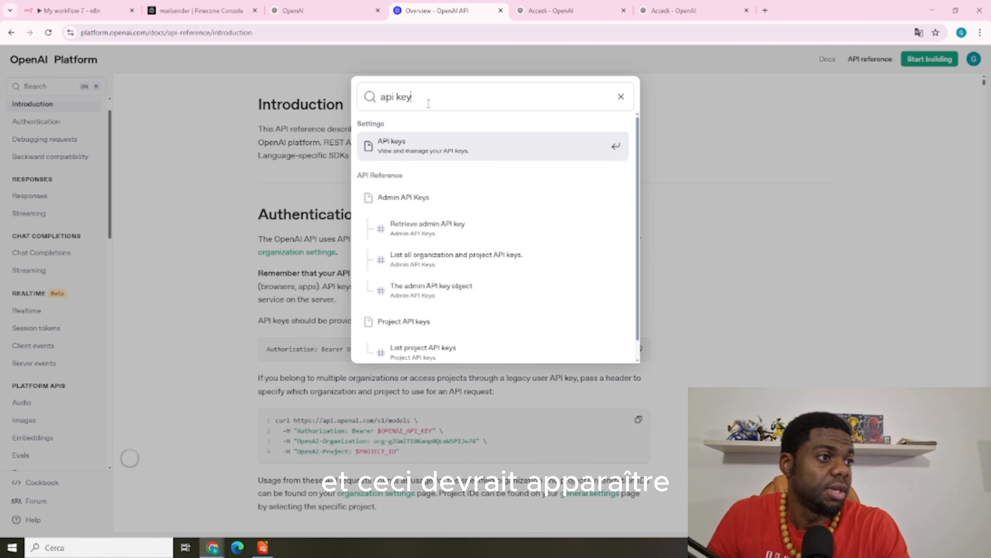
left_click(447, 145)
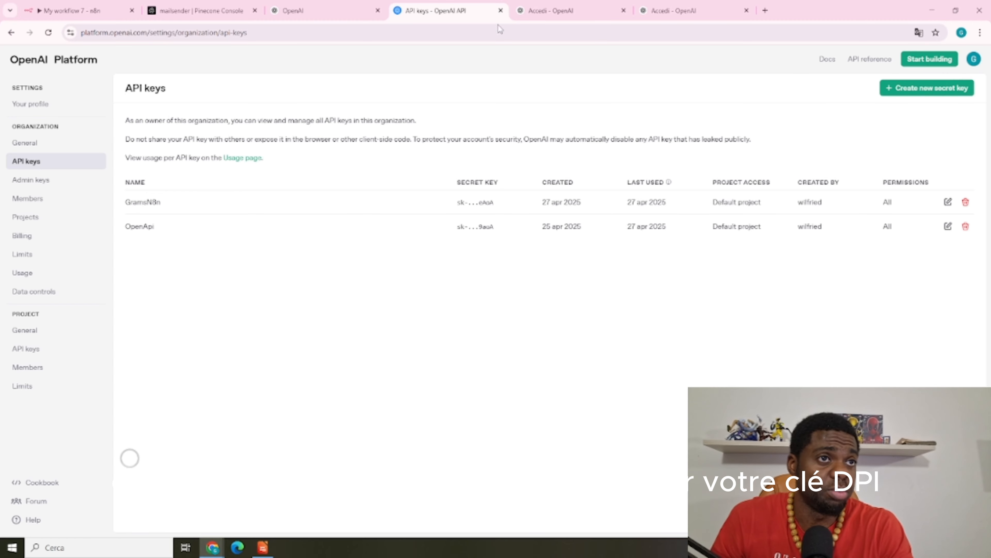
Close the OpenAI credential and Embeddings OpenAI settings, nudging the Embeddings node lower
left_click(91, 4)
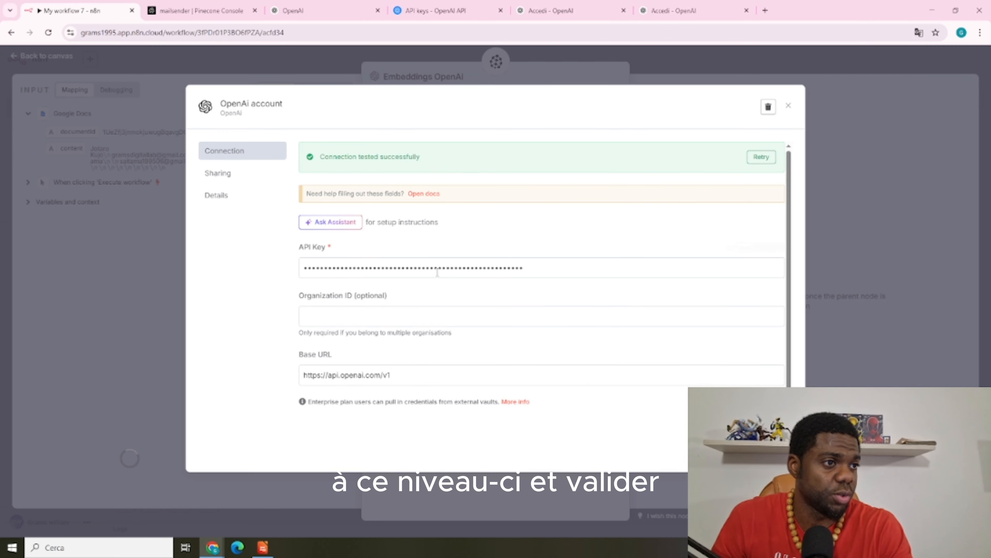
scroll(598, 337, "down", 1)
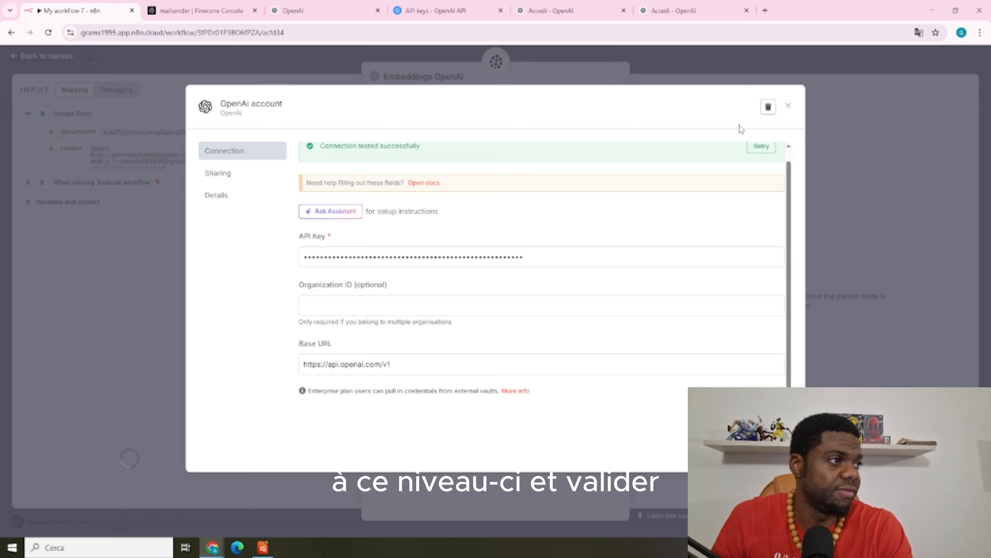
left_click(706, 64)
left_click(697, 55)
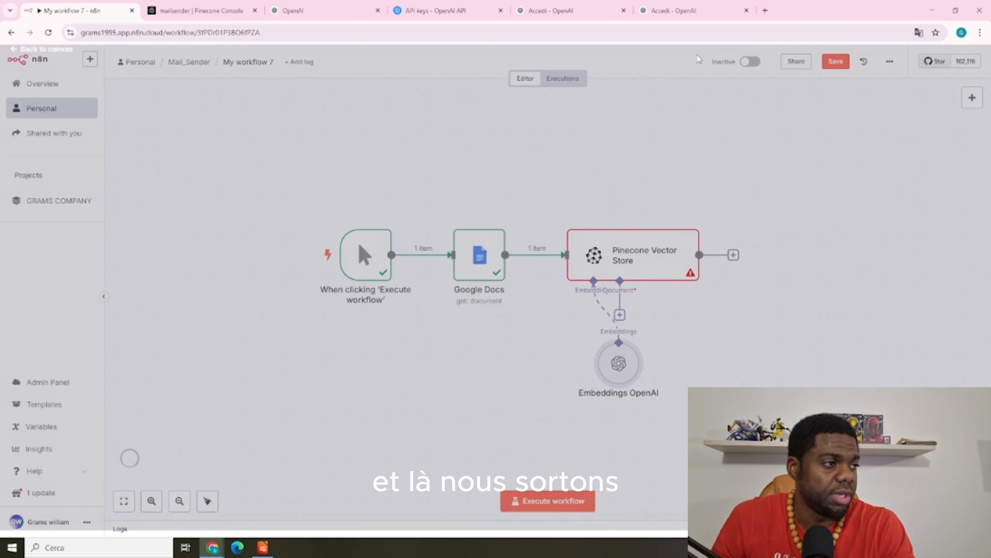
left_click_drag(511, 363, 512, 373)
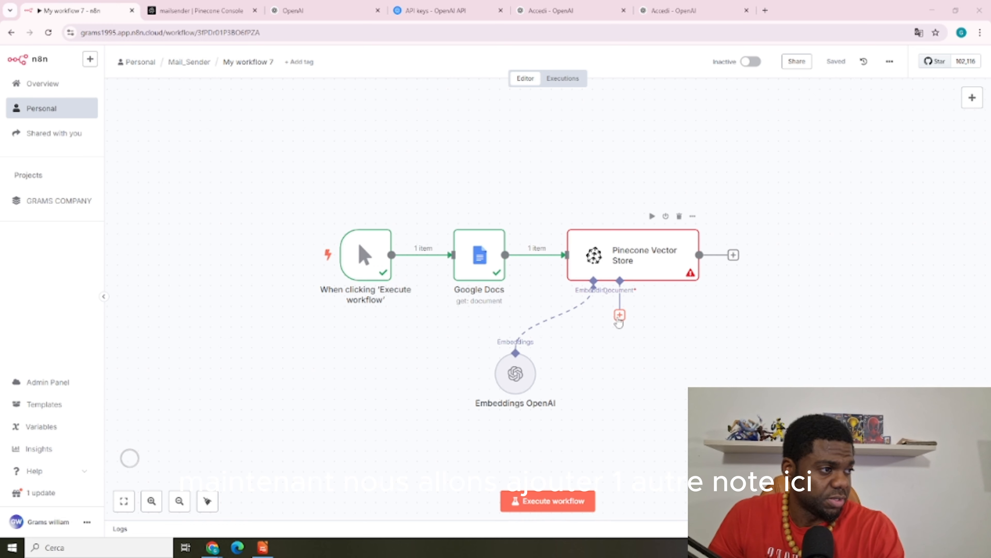
Feed Pinecone a Default Data Loader with a Token Splitter of chunk size 1000
left_click(619, 315)
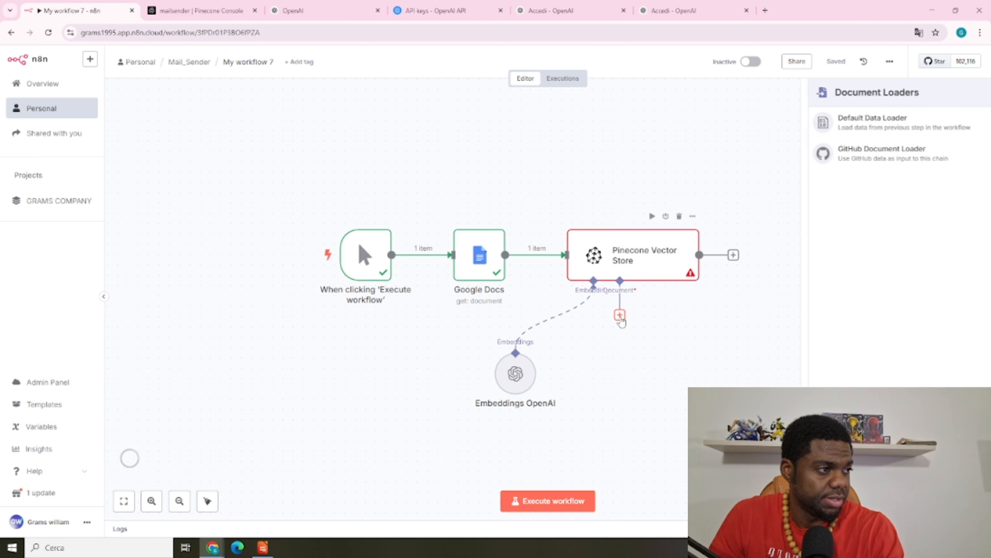
left_click(871, 130)
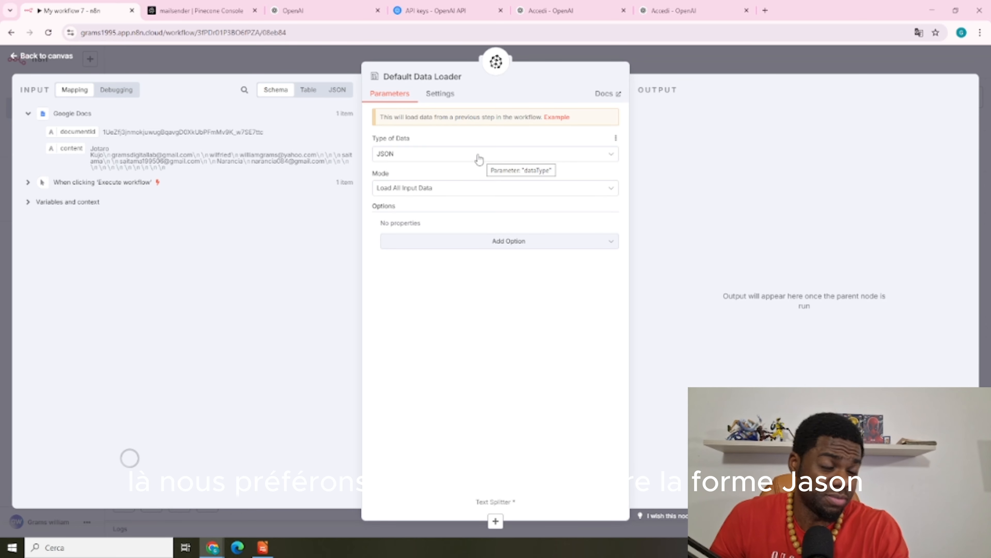
left_click(684, 59)
left_click_drag(726, 370, 715, 381)
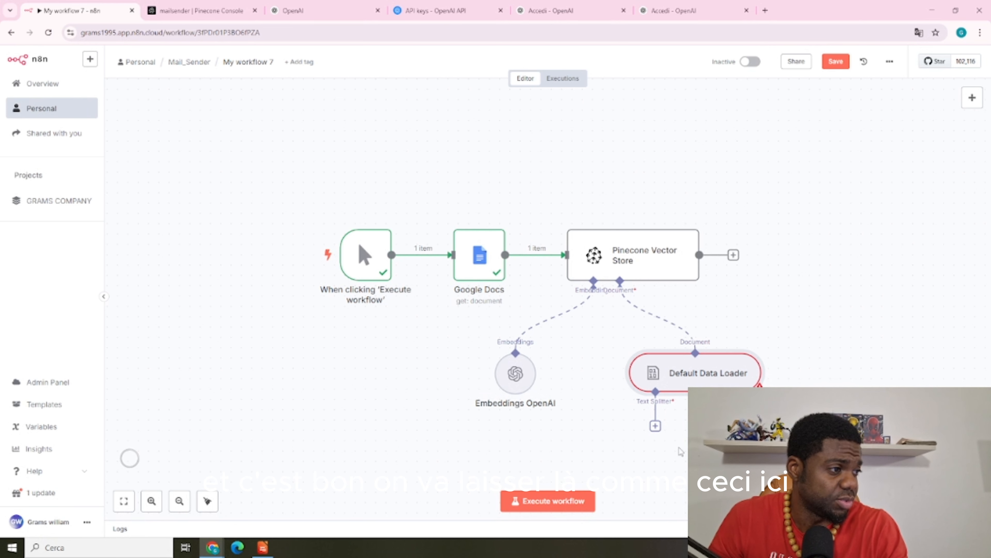
left_click(655, 426)
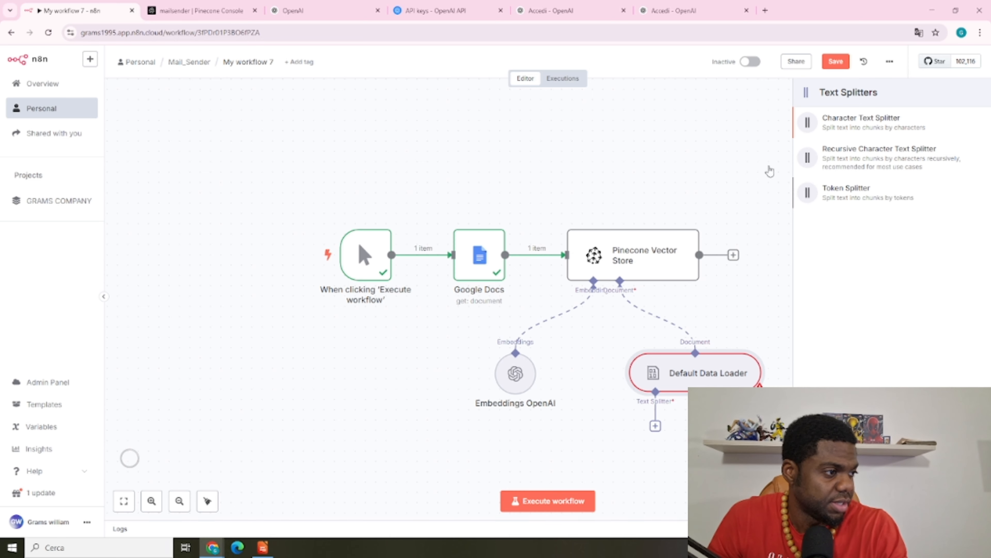
left_click_drag(770, 171, 737, 158)
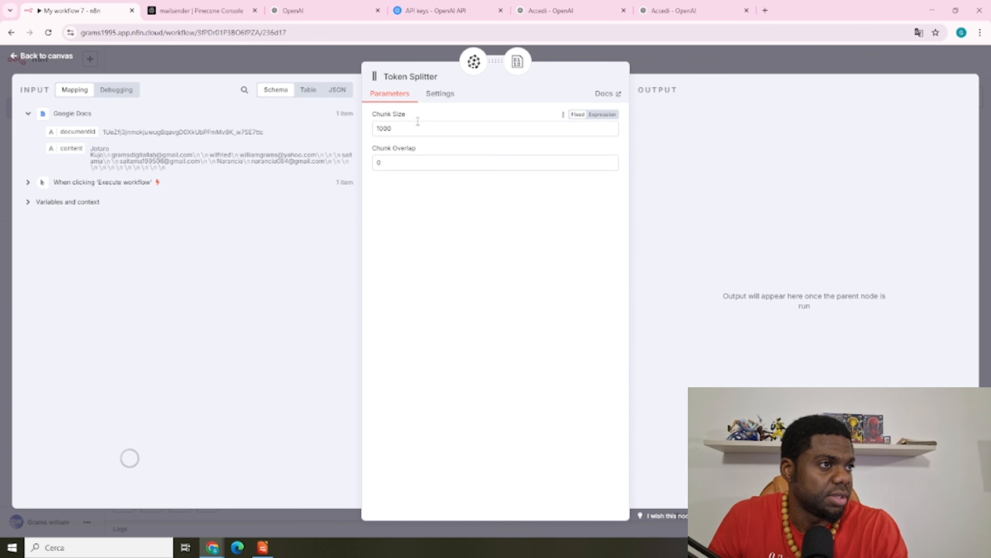
key("Escape")
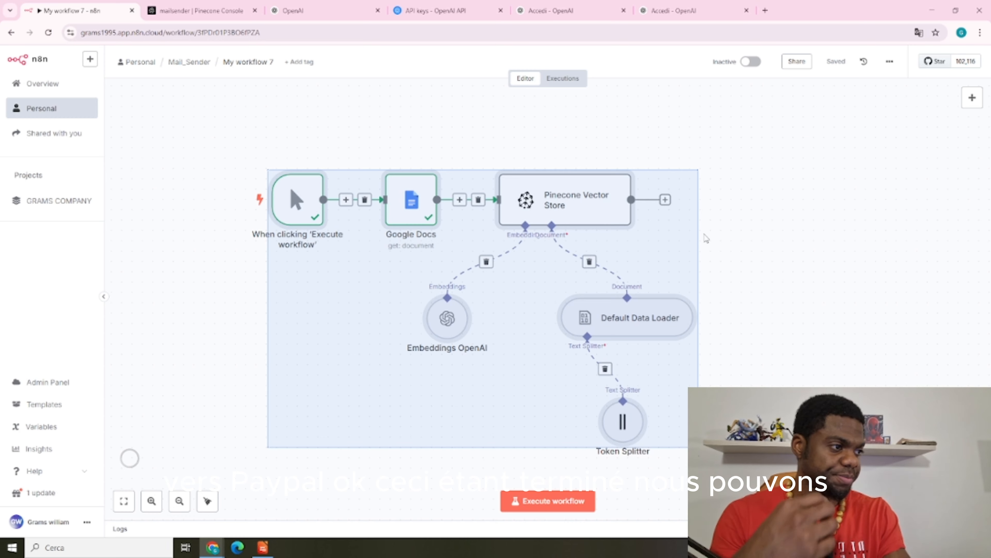
Rename the Pinecone upload workflow to 'PUSH ON PINECONE'
left_click(845, 204)
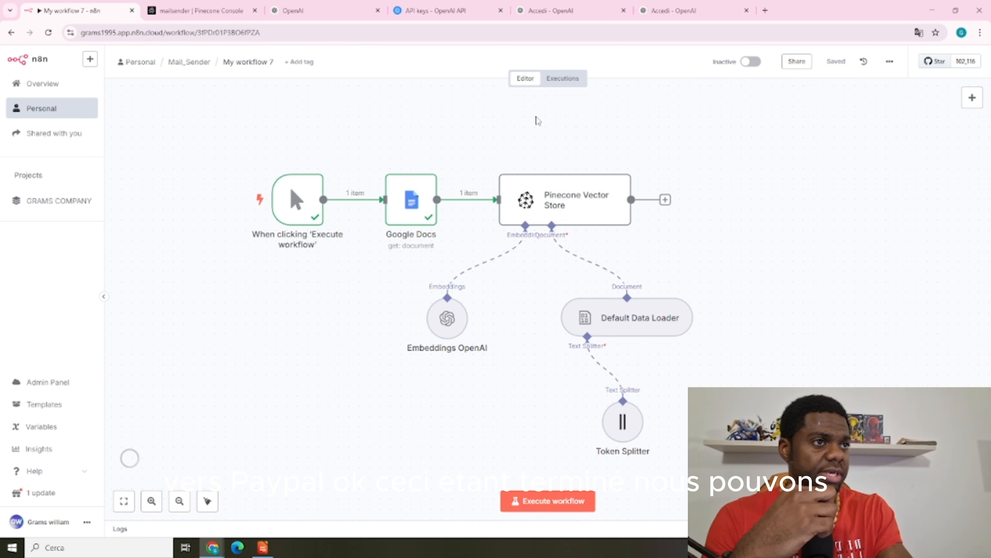
left_click(273, 62)
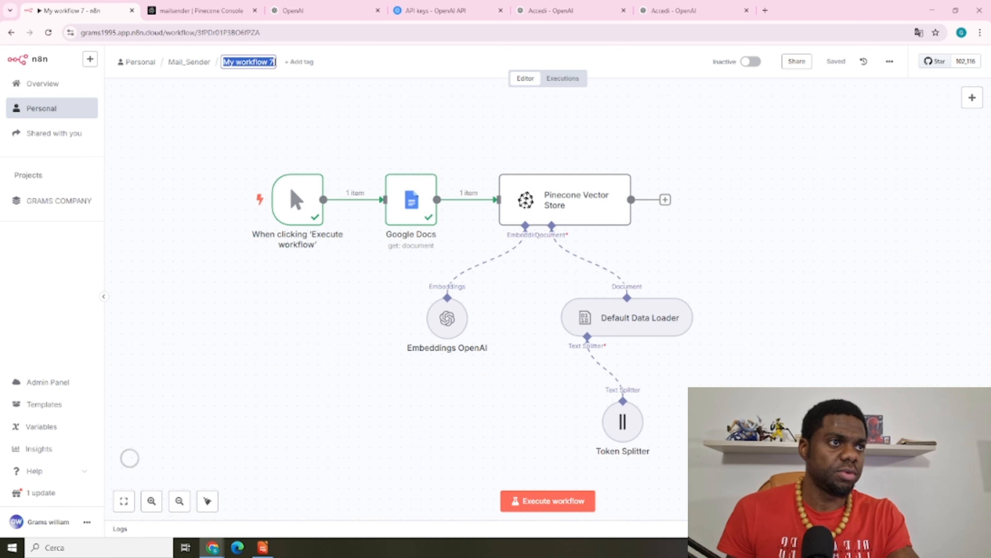
left_click(273, 61)
key("BackSpace")
key("BackSpace")
key("BackSpace")
key("BackSpace")
key("BackSpace")
key("BackSpace")
key("BackSpace")
key("BackSpace")
key("BackSpace")
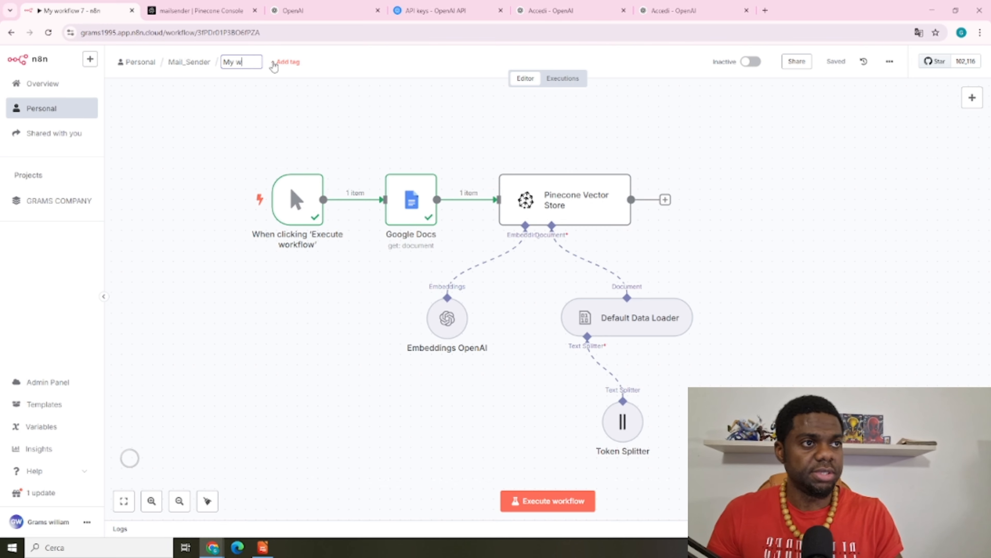
key("BackSpace")
key("BackSpace")
key("BackSpace")
key("BackSpace")
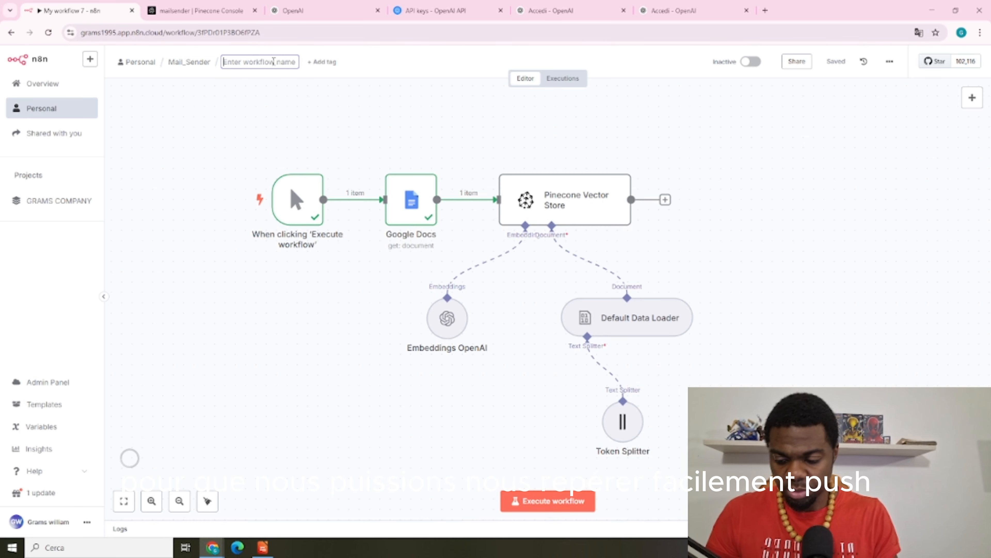
type("PUSH ON PI")
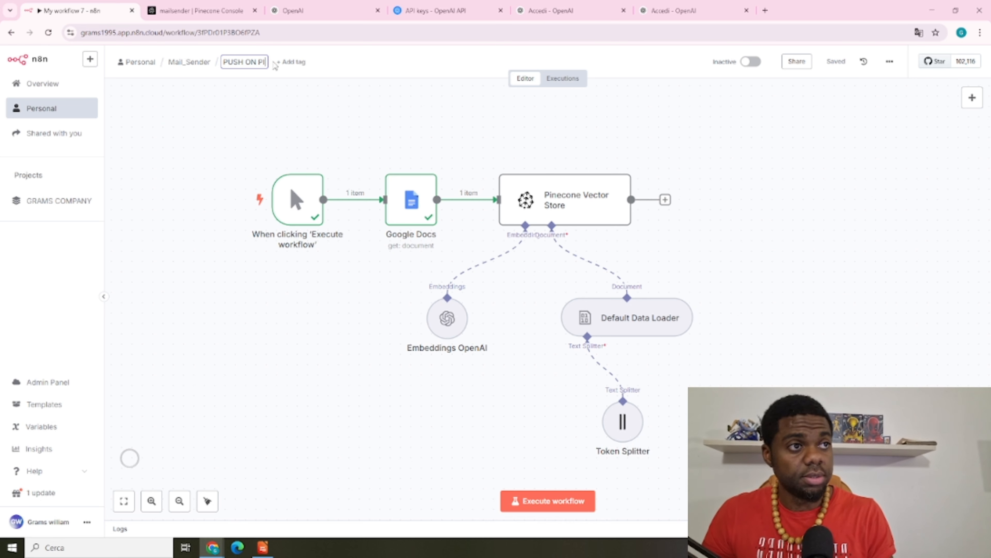
type("NECONE")
key("Return")
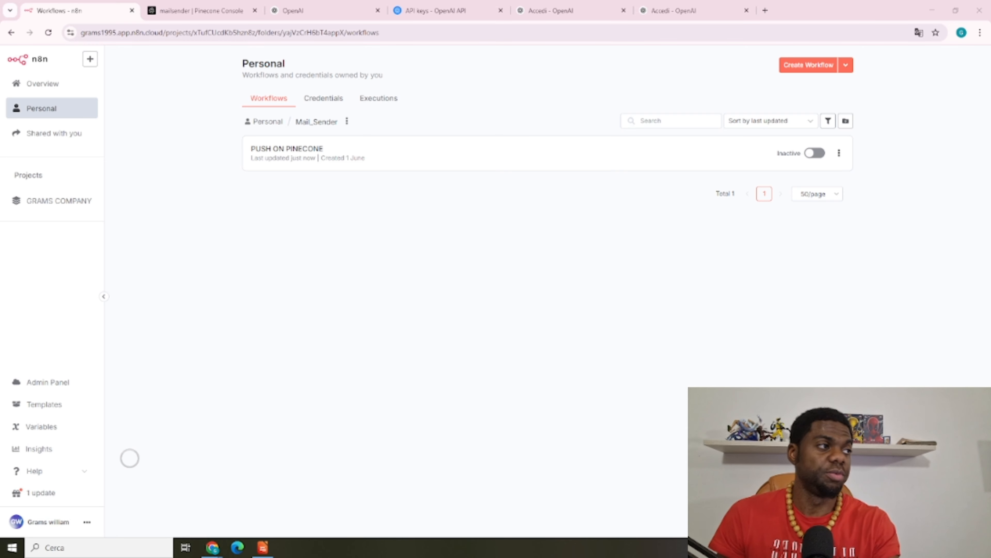
Create a new workflow started by the 'When executed by another workflow' trigger
left_click(820, 68)
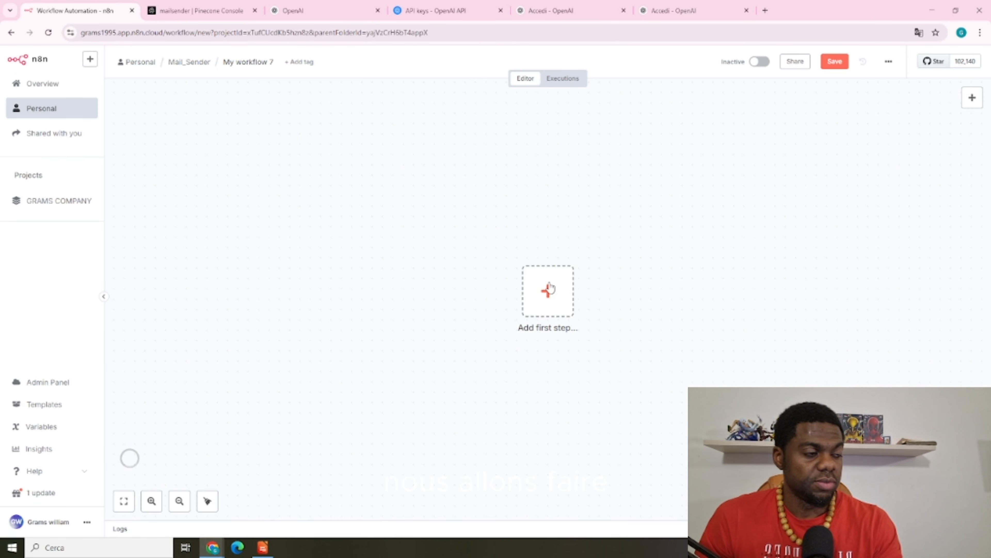
left_click(561, 289)
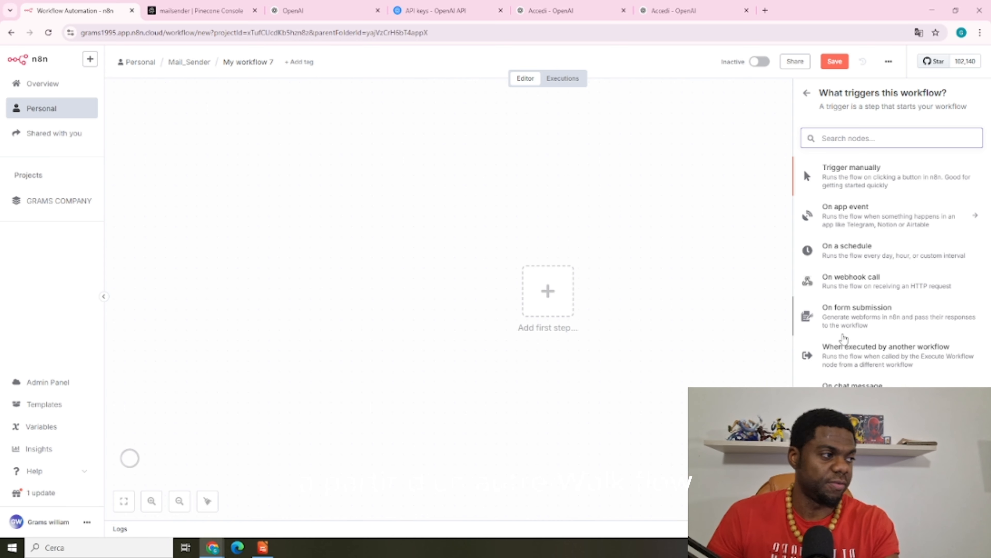
left_click(852, 354)
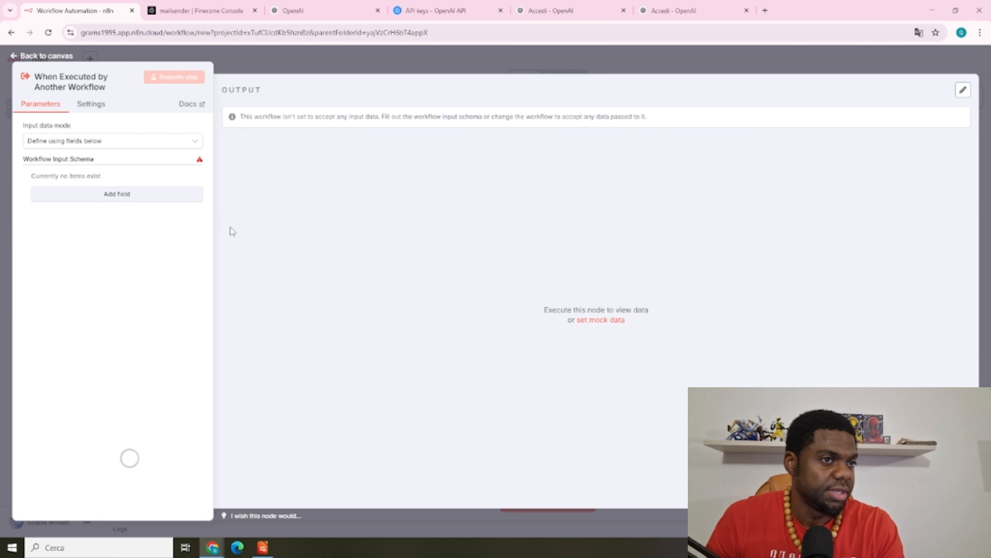
left_click(144, 194)
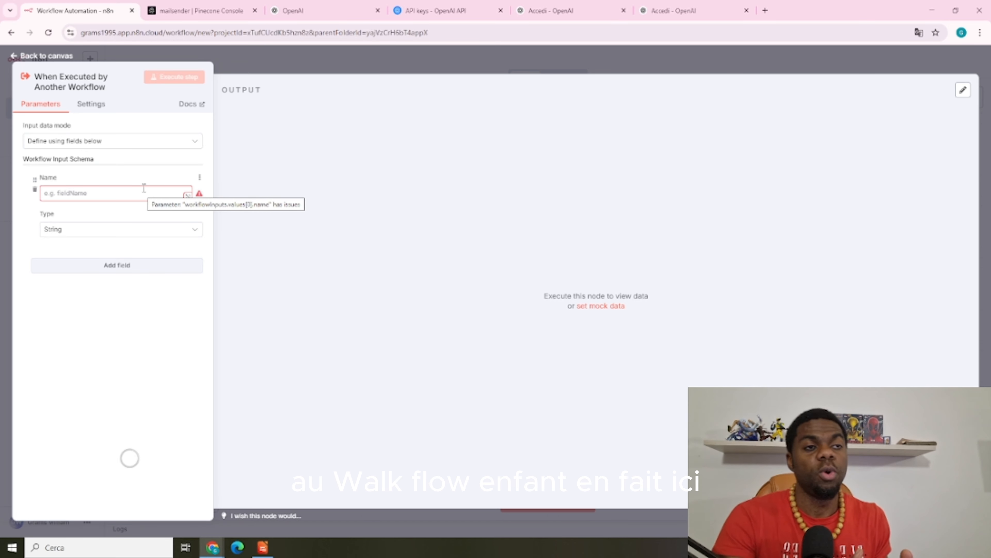
left_click(431, 59)
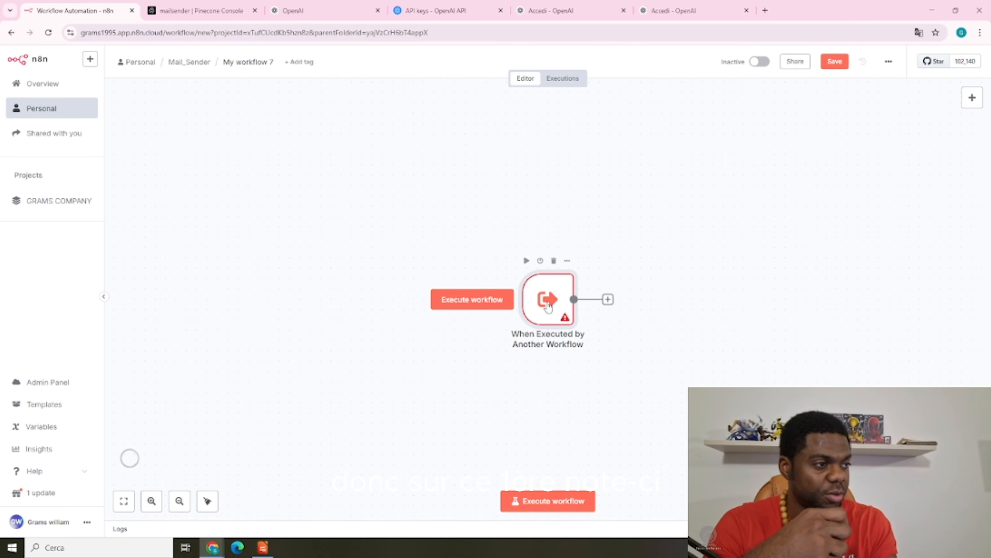
double_click(548, 304)
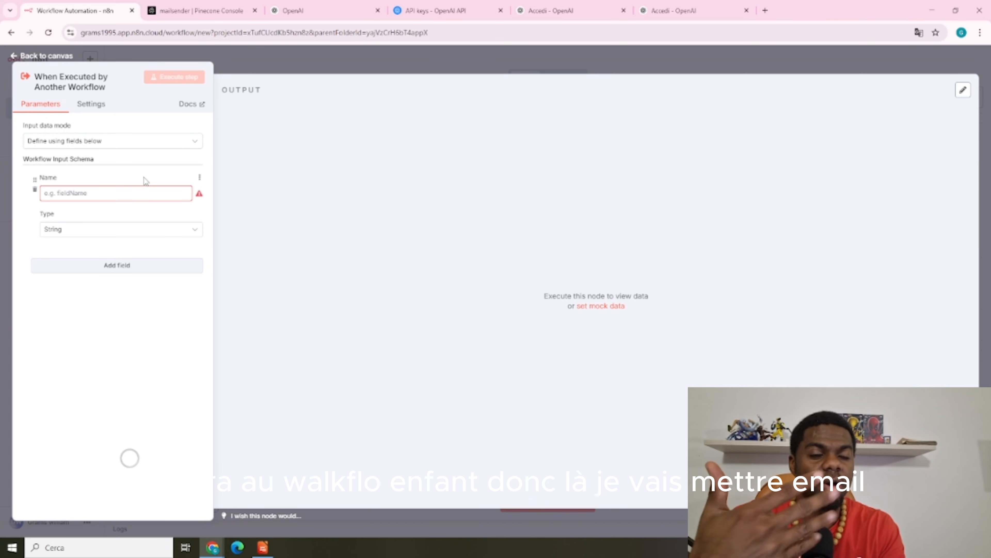
Define the trigger's String input fields email, sujet and message
left_click(118, 194)
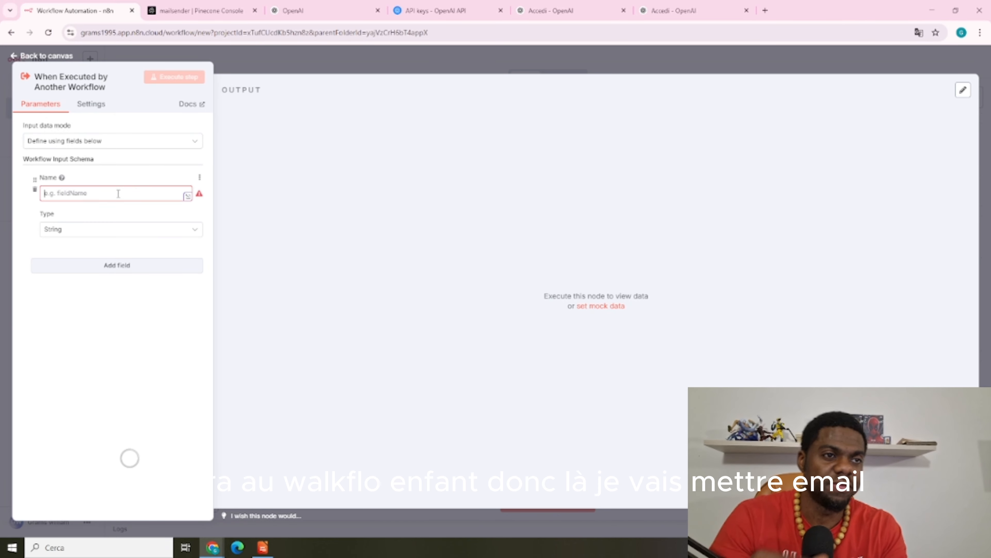
type("EMA")
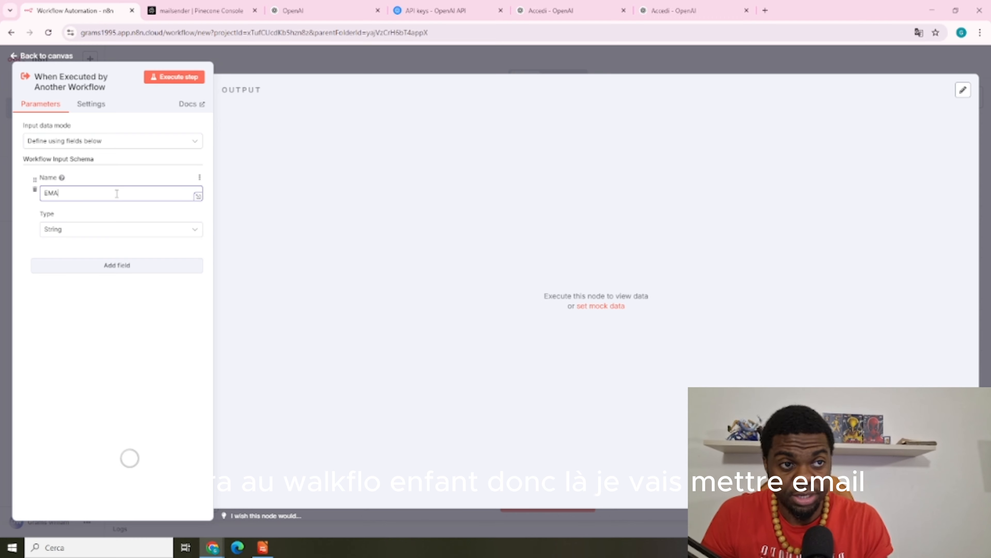
key("BackSpace")
key("BackSpace")
key("BackSpace")
type("email")
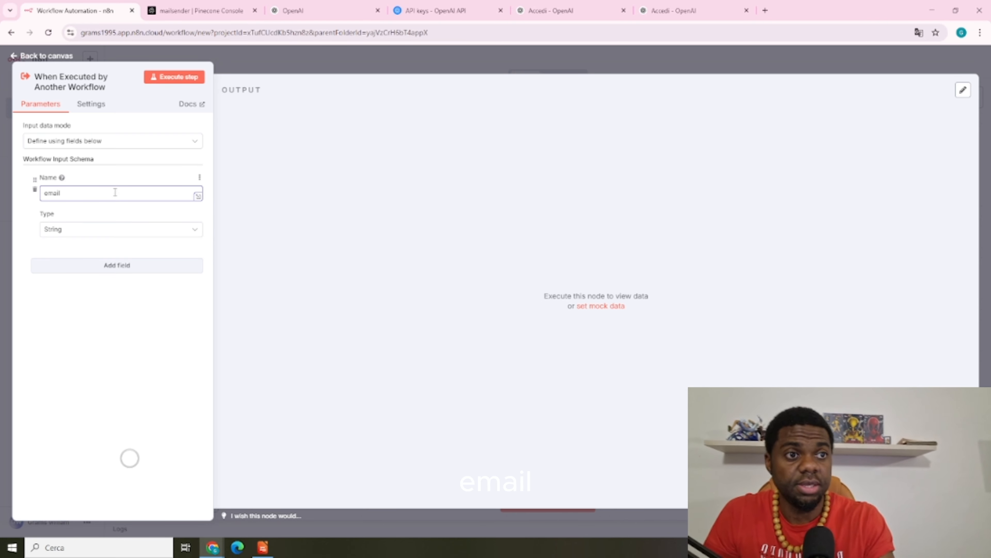
left_click(95, 231)
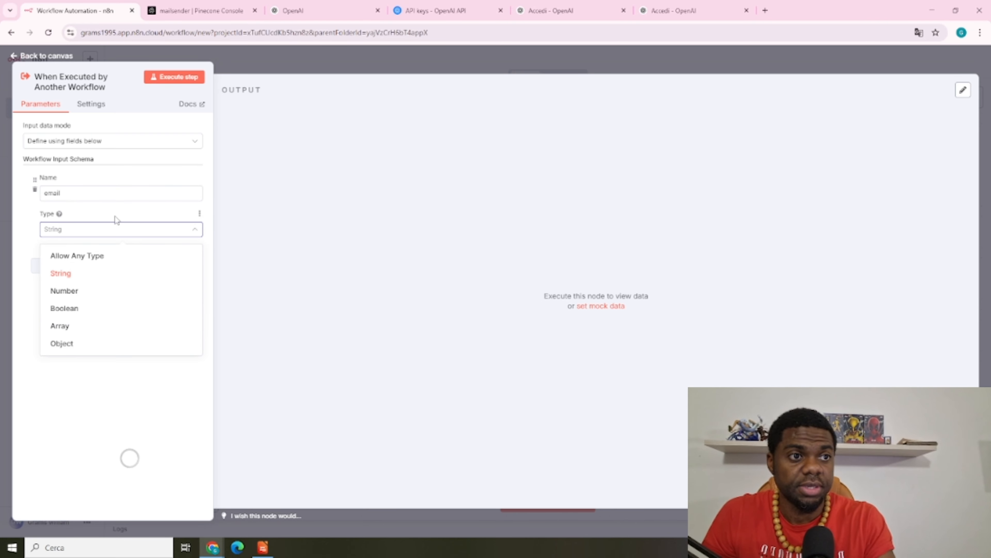
left_click(132, 234)
left_click(117, 269)
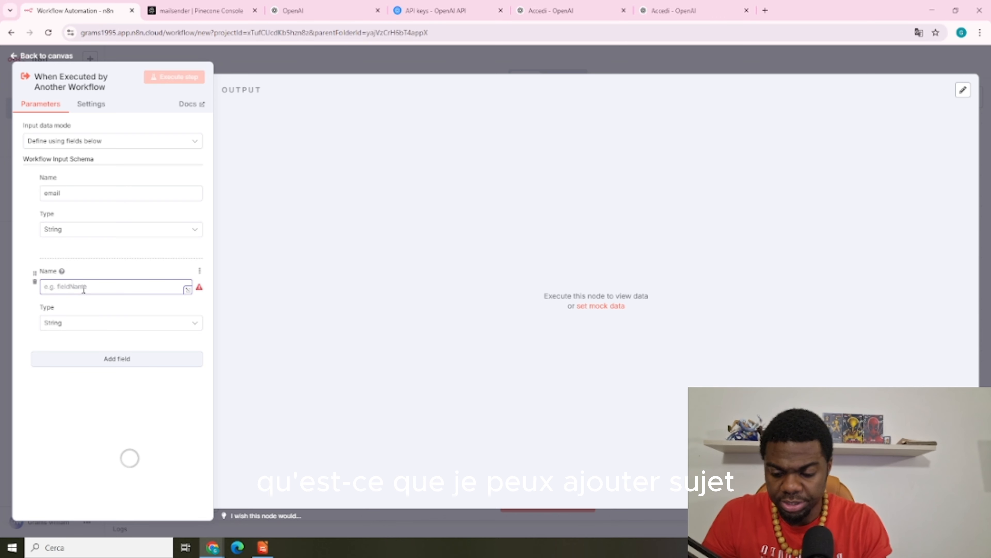
type("sujet")
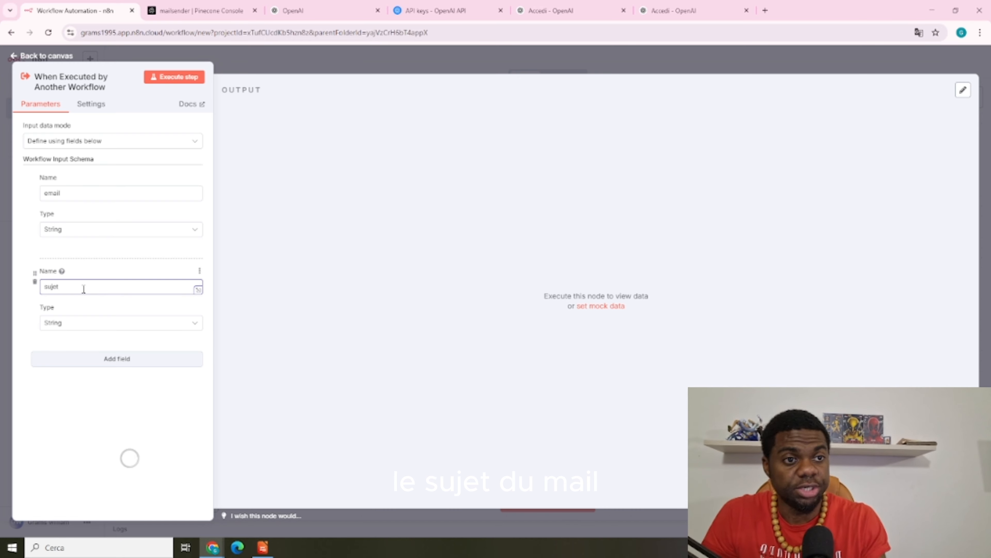
left_click(129, 359)
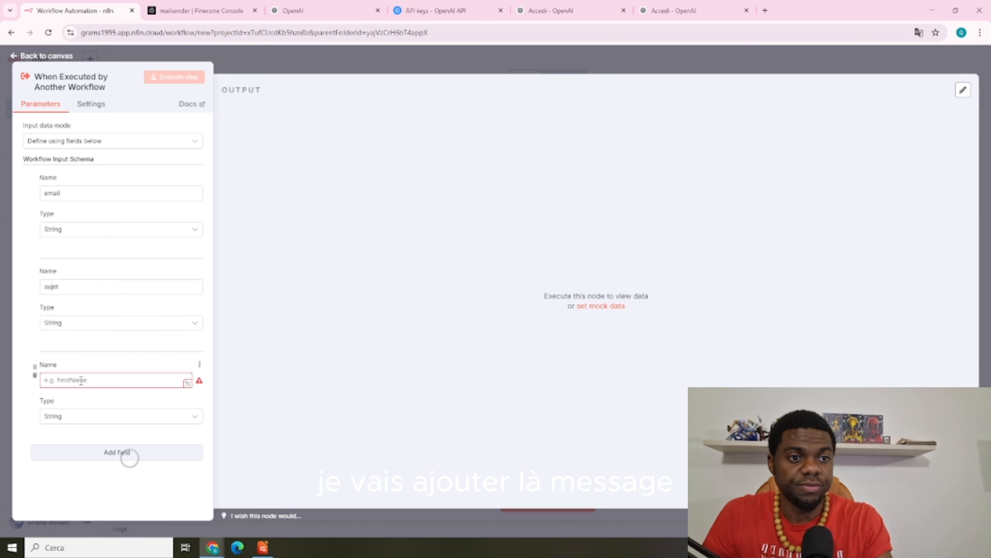
type("mess")
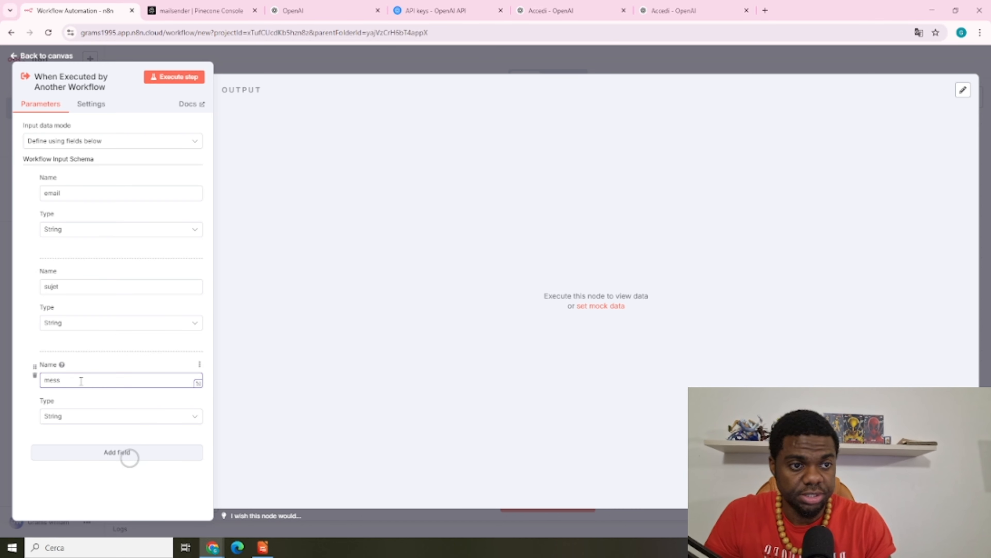
type("age")
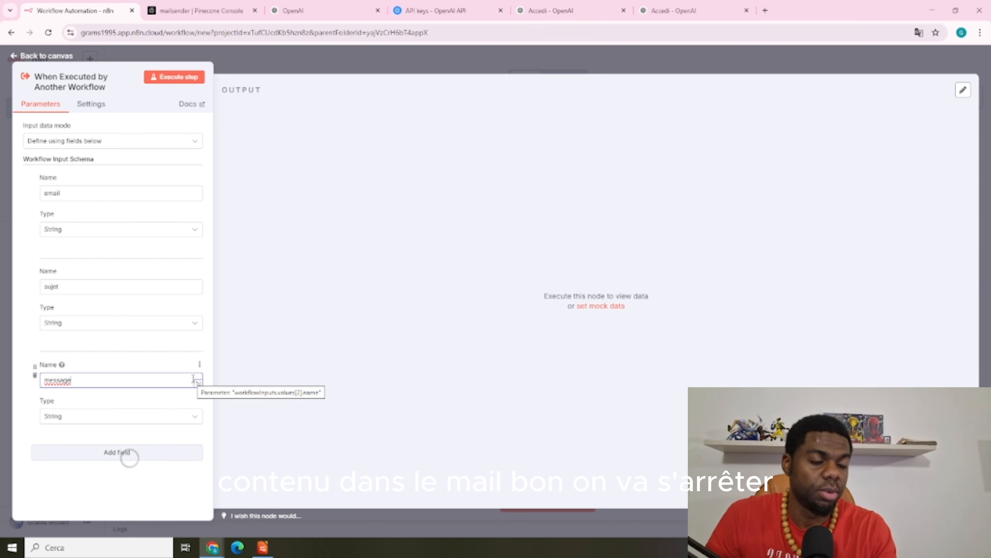
Add a Gmail 'Send a message' node after the trigger and zoom out to view the workflow
left_click(318, 69)
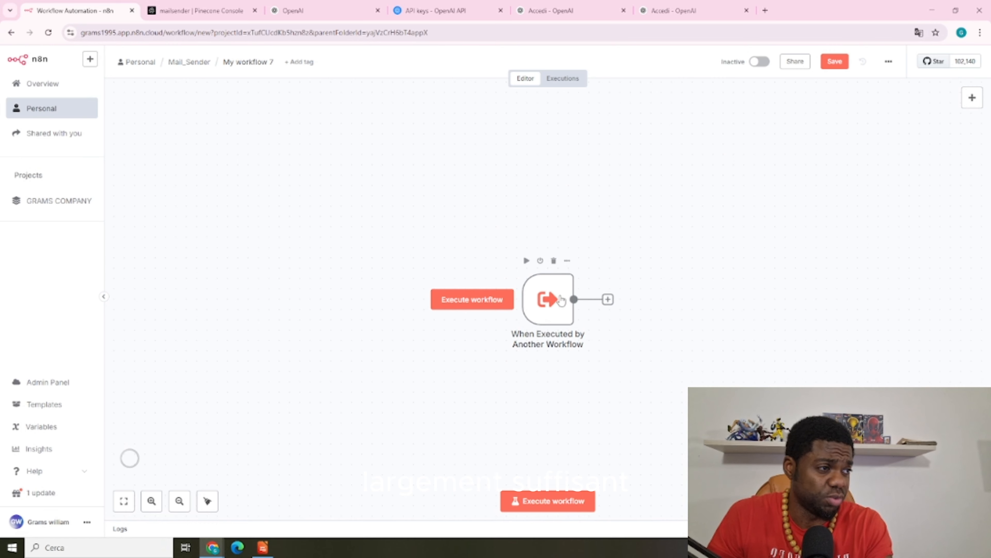
left_click_drag(556, 293, 463, 273)
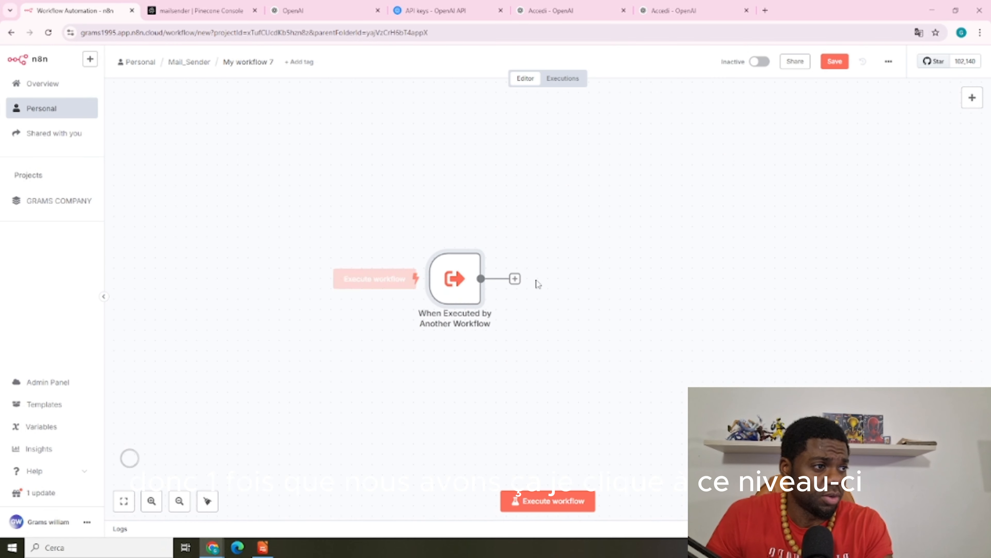
left_click(515, 279)
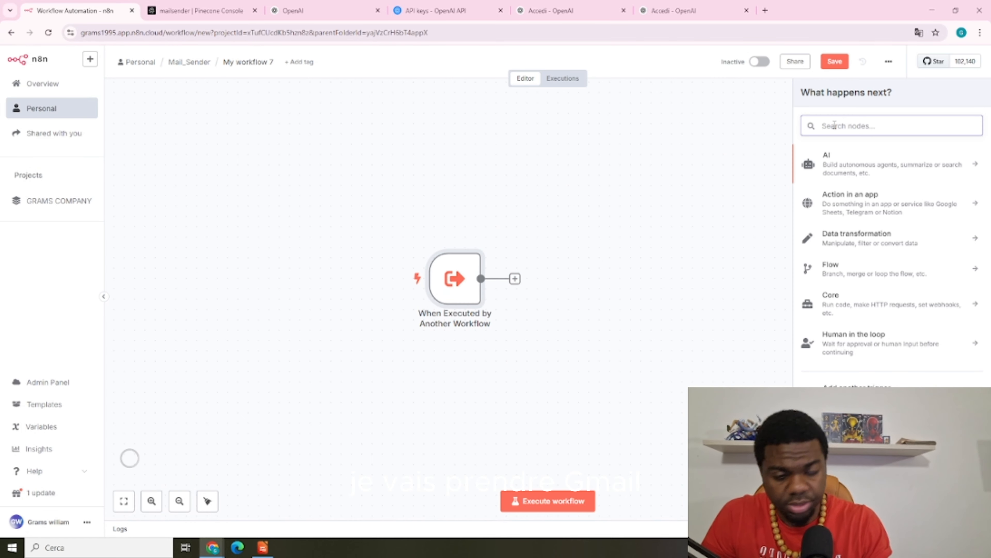
type("gma")
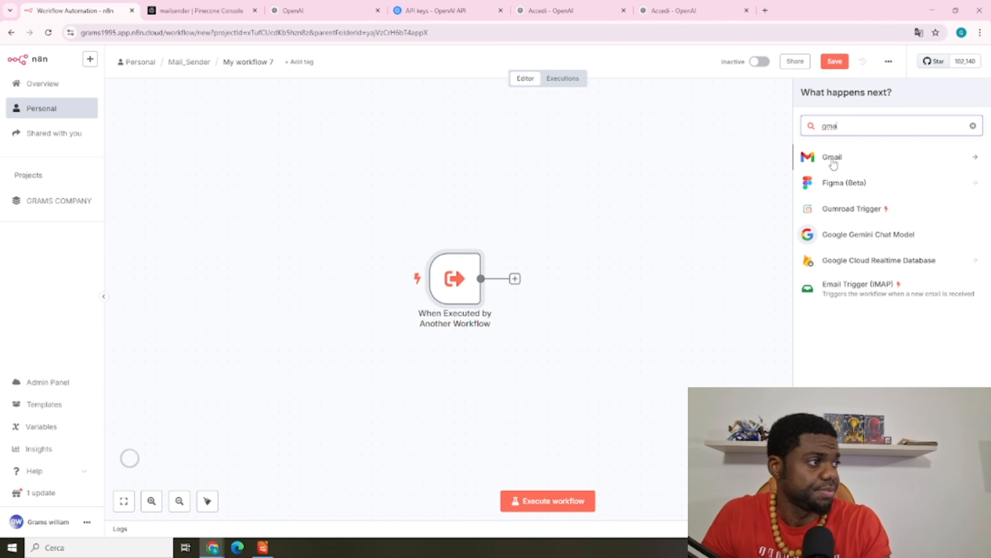
left_click(834, 162)
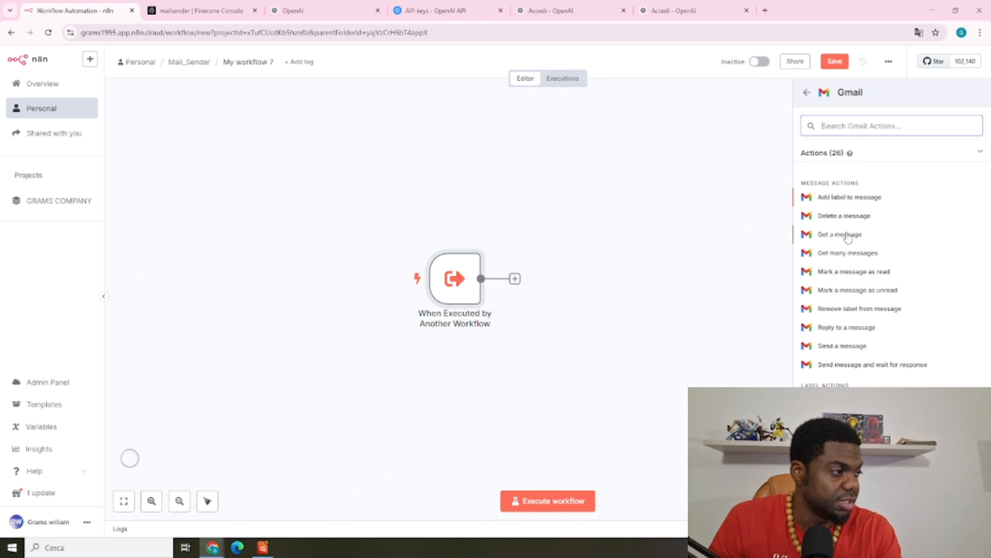
left_click(840, 347)
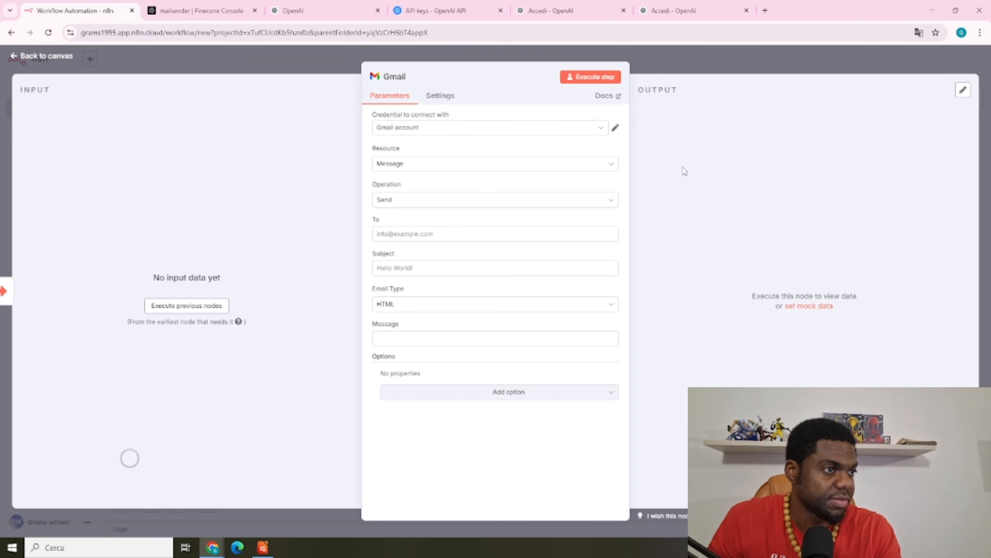
left_click(681, 59)
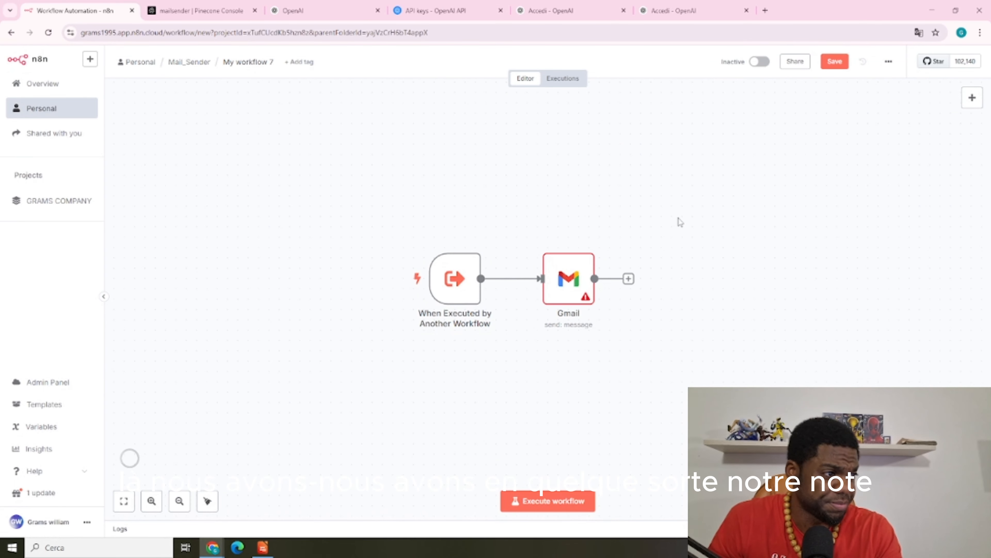
scroll(679, 219, "up", 3)
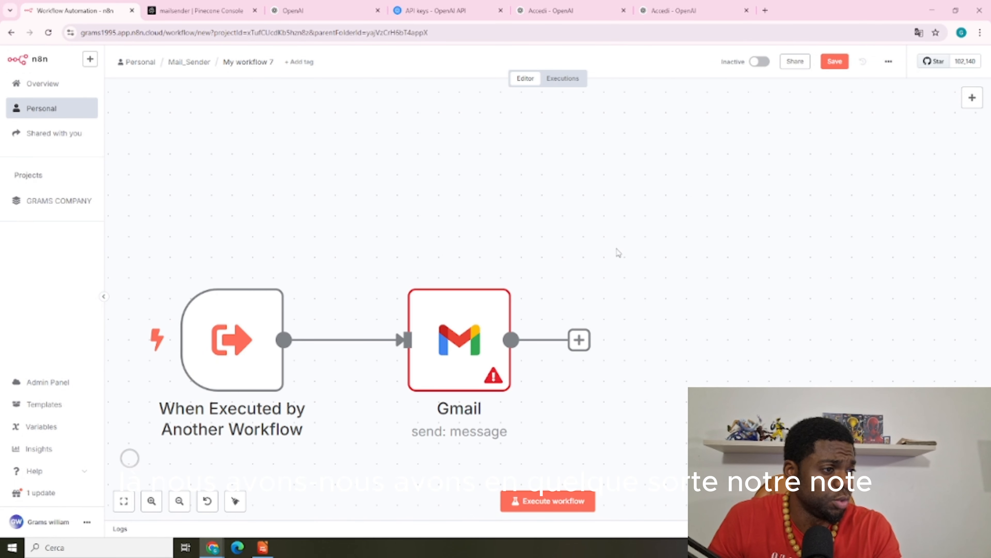
left_click(180, 501)
left_click(180, 502)
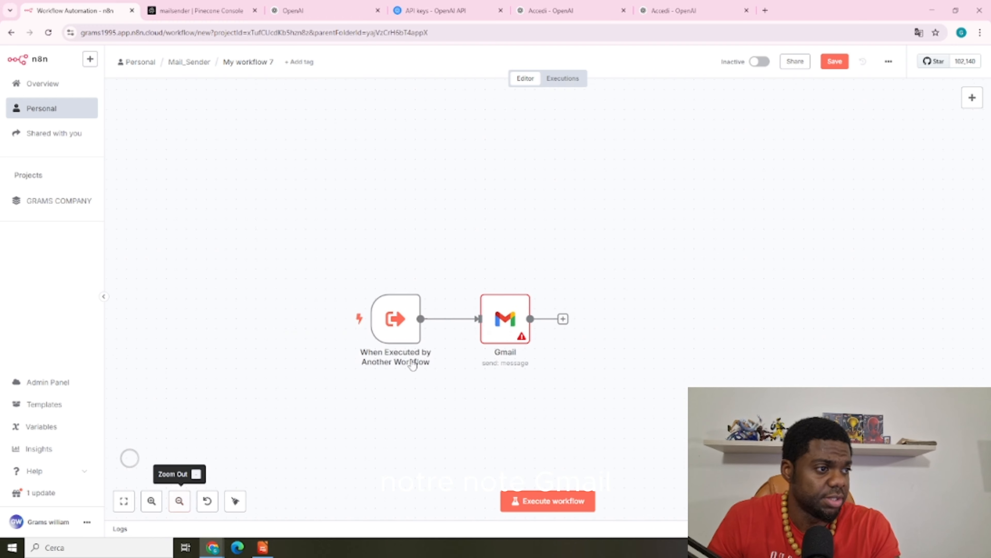
Set the Gmail node's Email Type to Text and run the previous node to load email, sujet, message
double_click(508, 321)
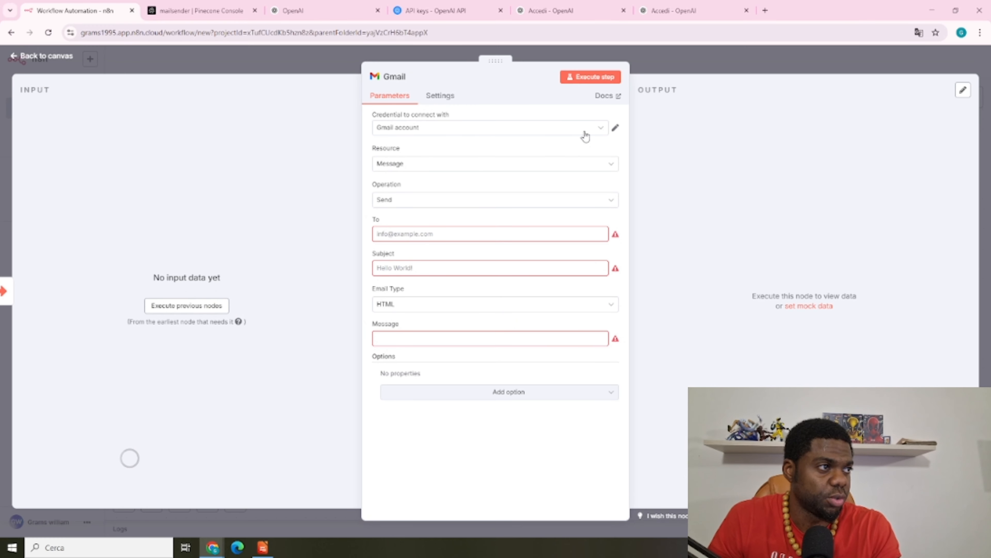
left_click(615, 128)
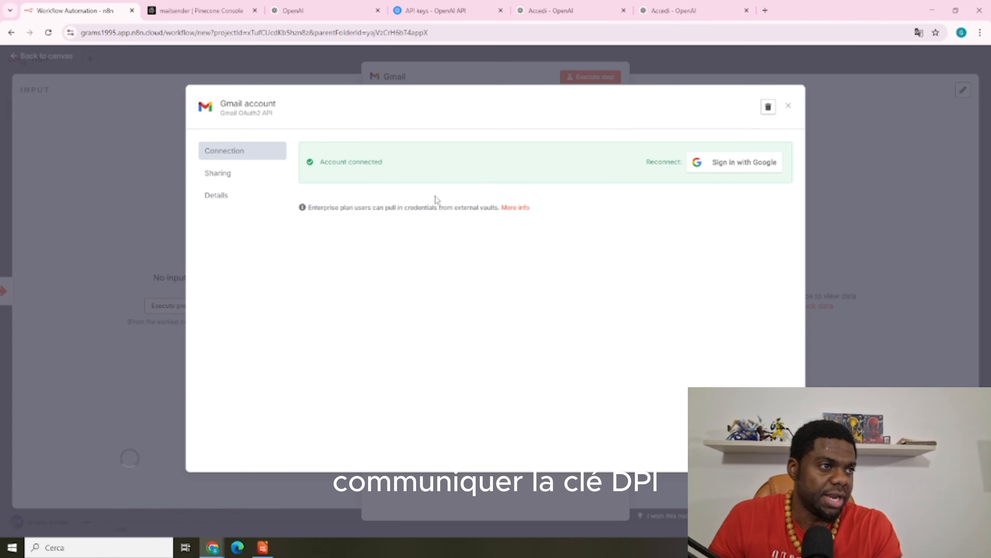
left_click(586, 75)
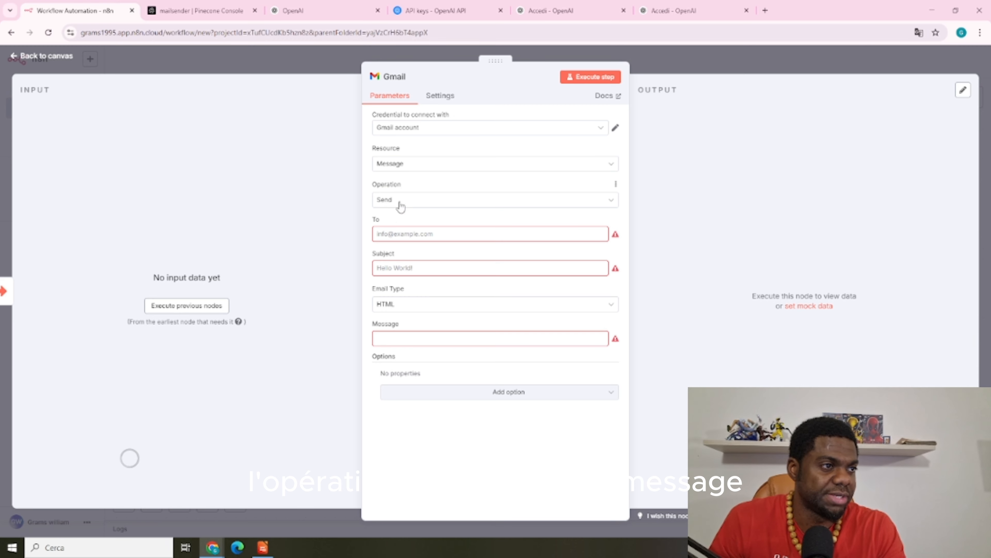
left_click(393, 233)
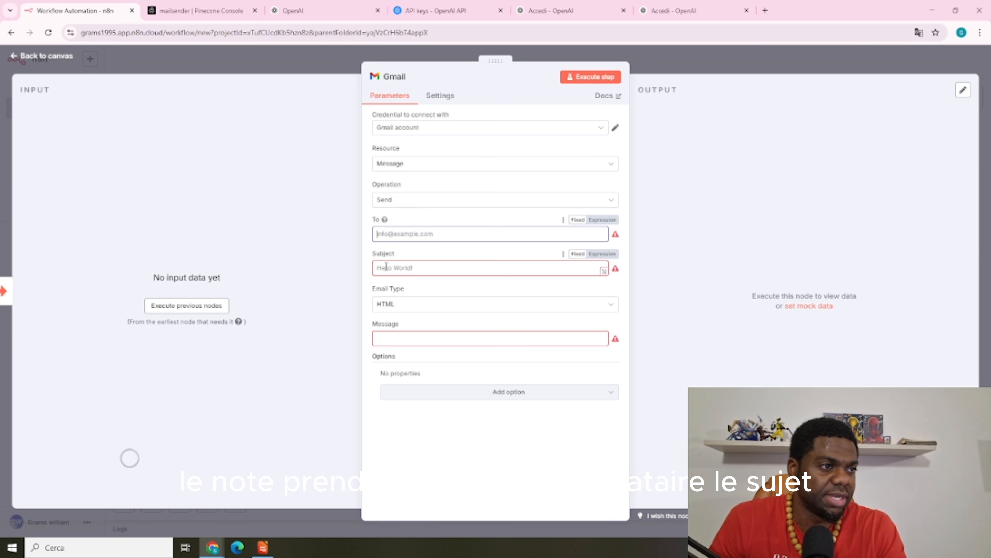
left_click(436, 267)
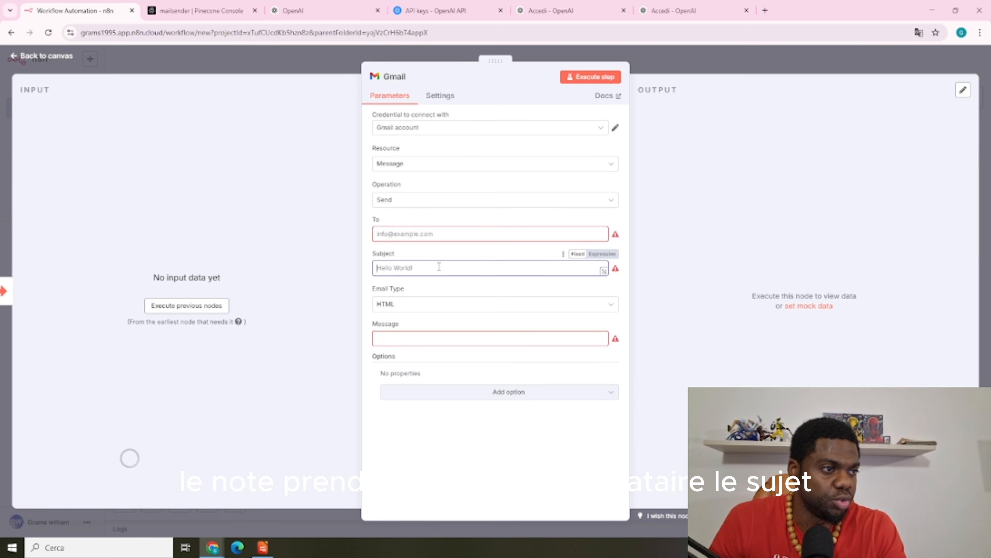
left_click(424, 305)
left_click(402, 332)
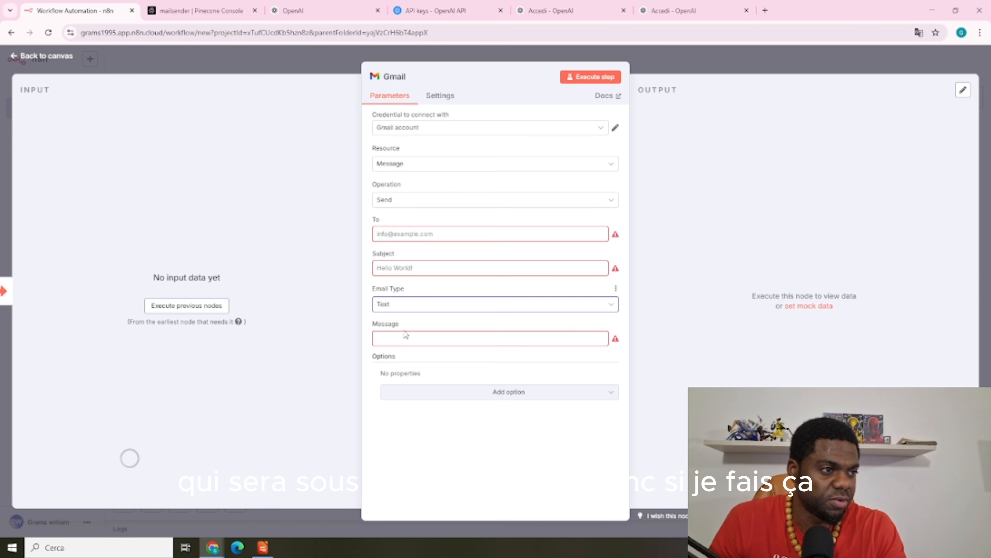
left_click(212, 308)
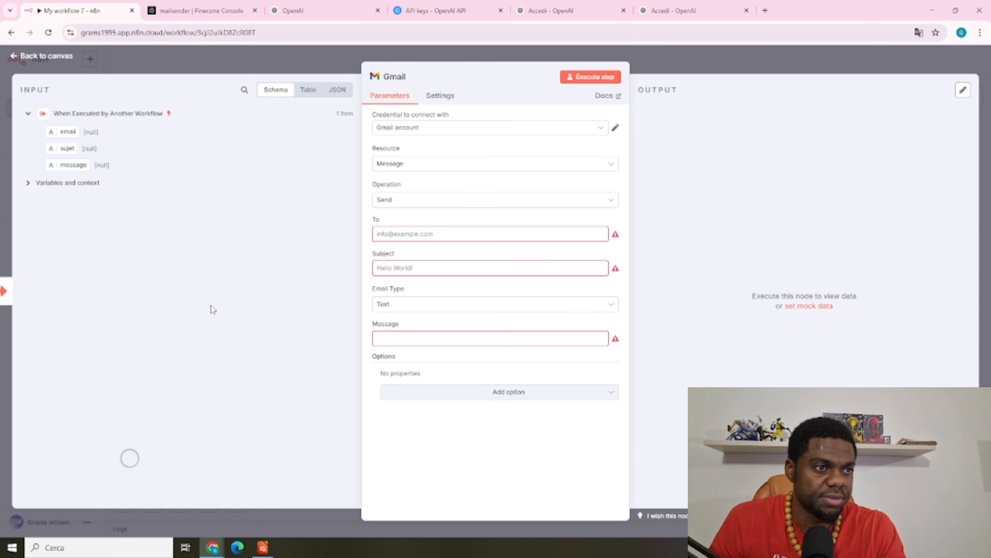
Map the trigger's email, sujet and message into Gmail's To, Subject and Message fields
left_click_drag(66, 132, 389, 239)
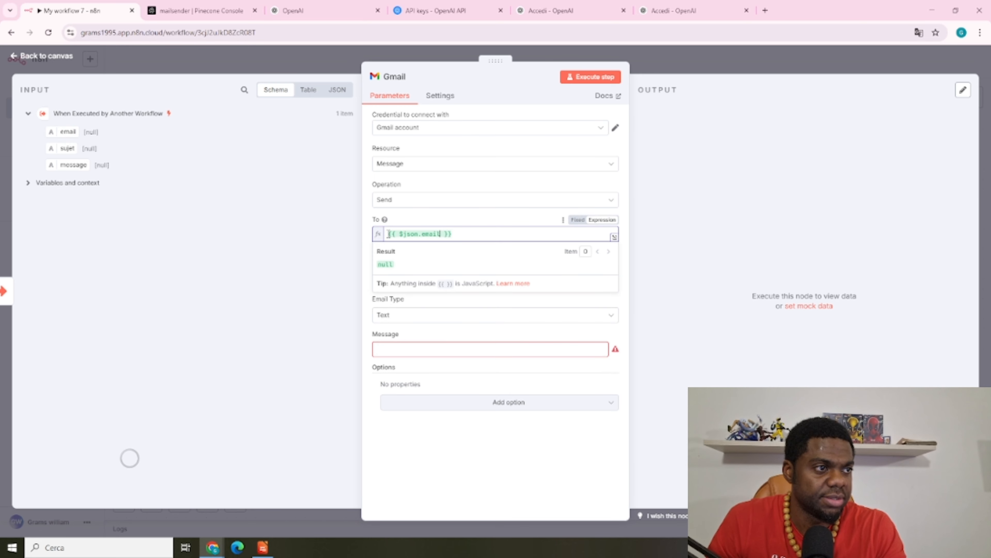
left_click(114, 159)
left_click_drag(67, 147, 390, 279)
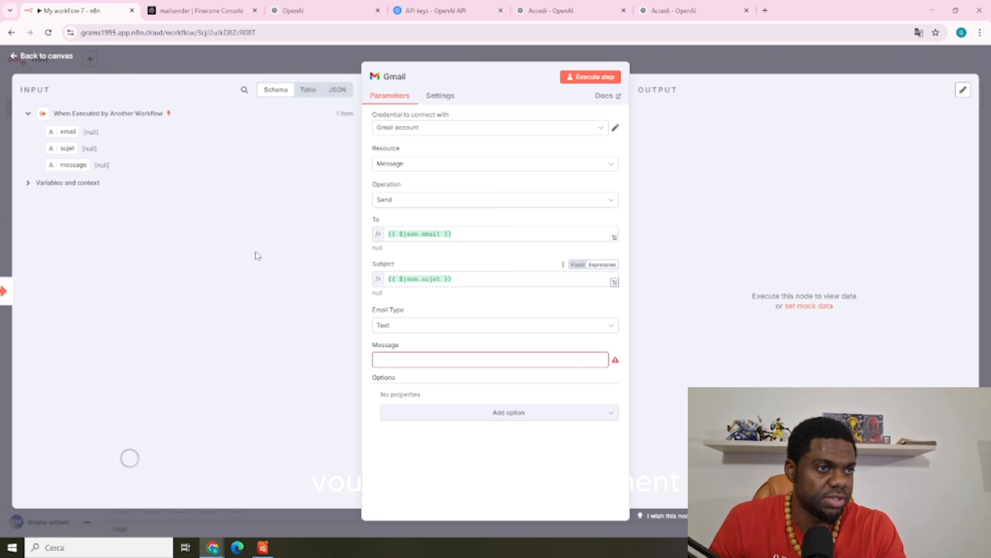
left_click_drag(73, 163, 437, 354)
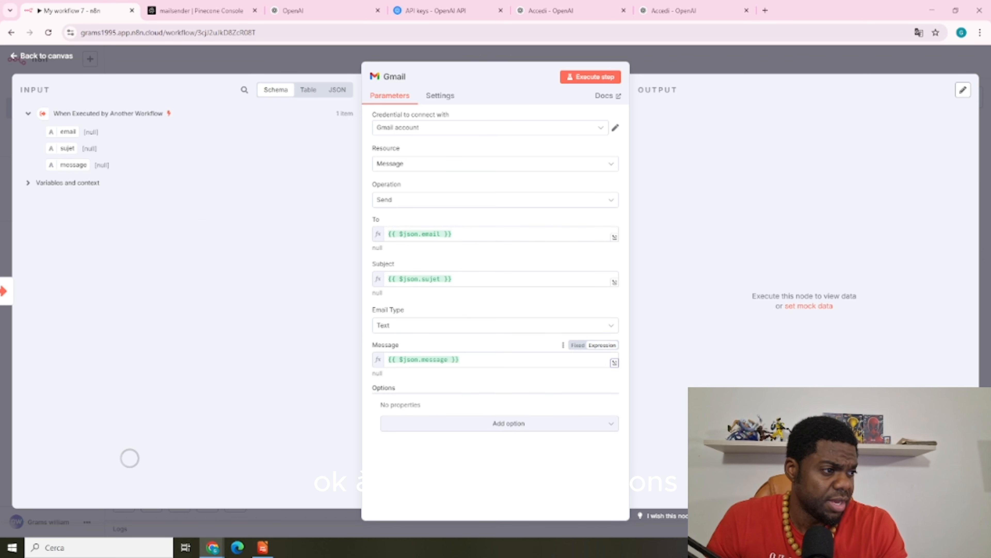
Add Gmail options: turn off Append n8n Attribution and set a Sender Name
left_click(512, 426)
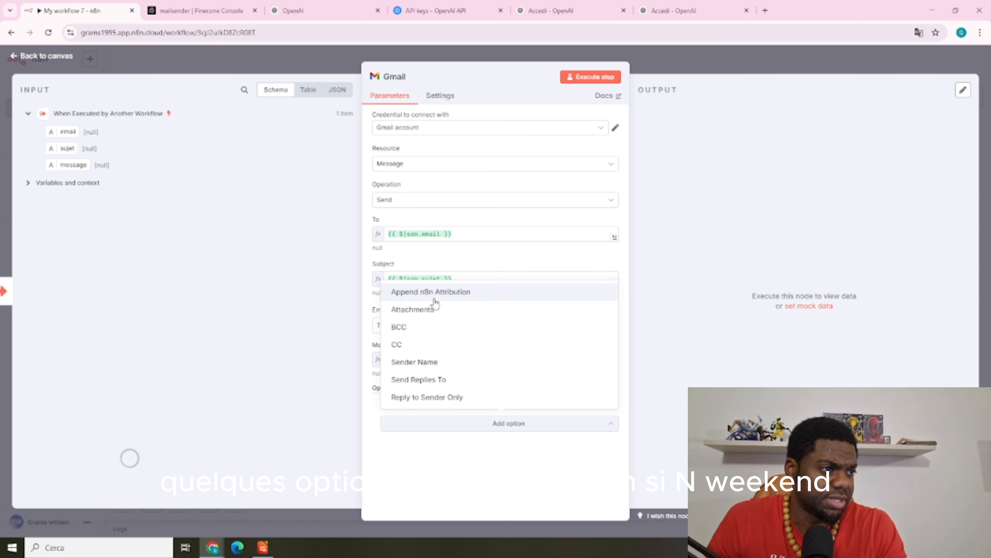
left_click(463, 294)
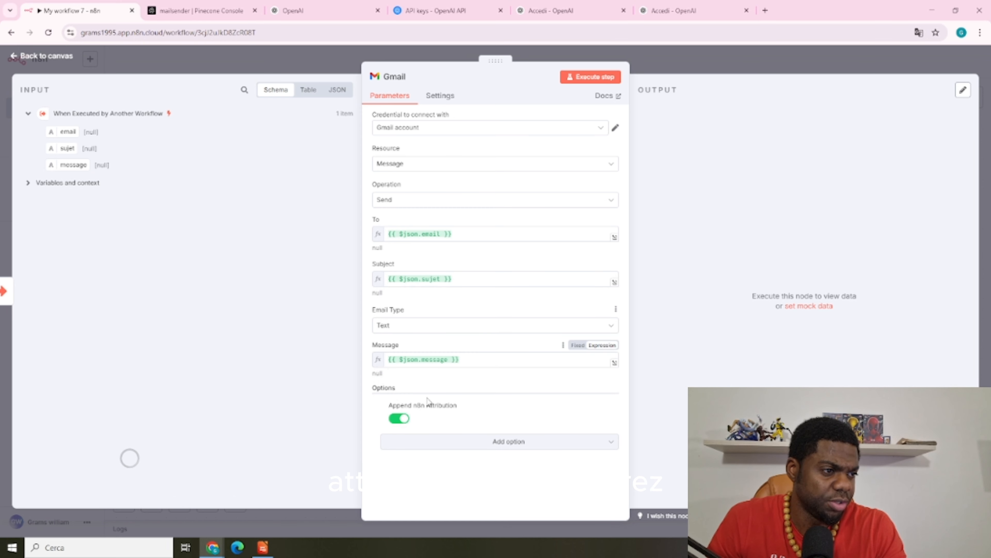
left_click(395, 420)
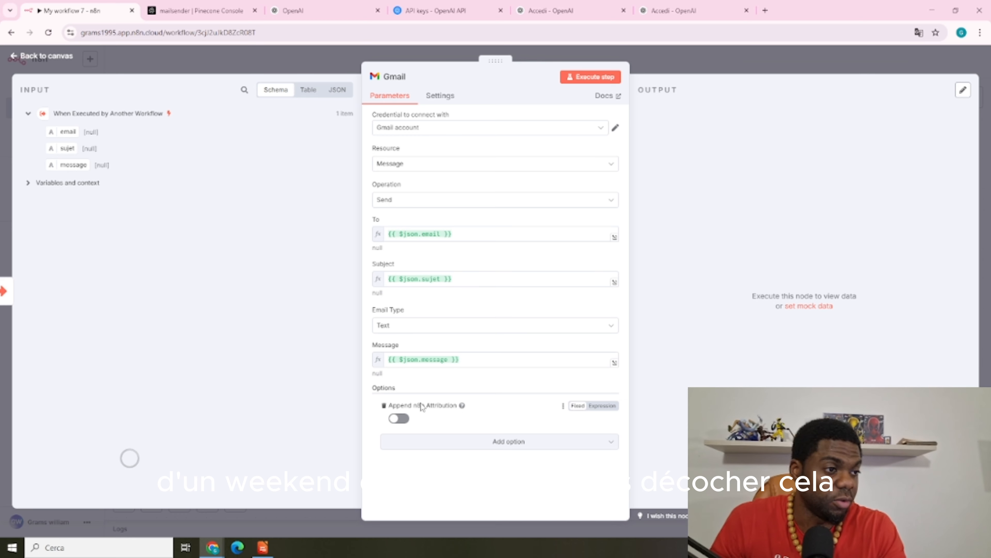
left_click(505, 440)
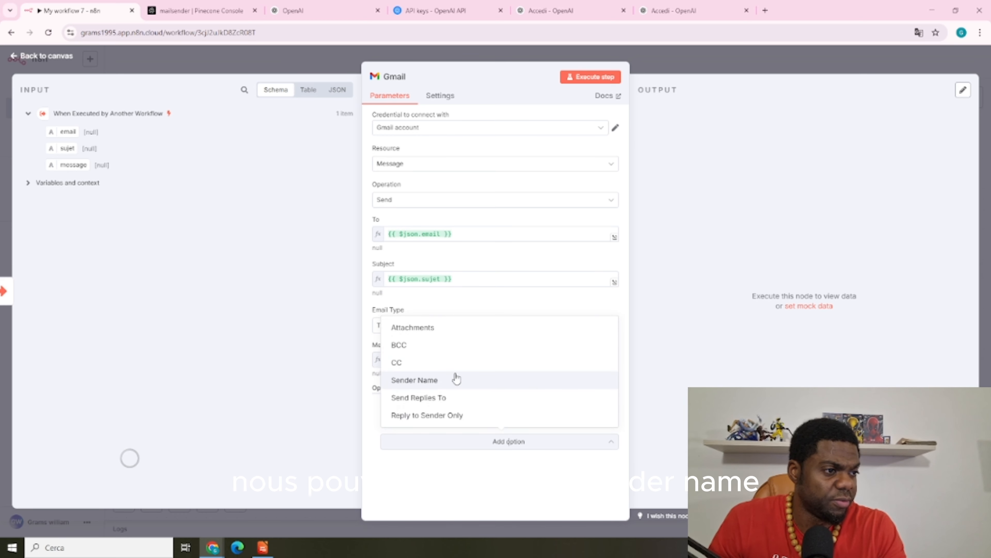
left_click(440, 381)
left_click(434, 453)
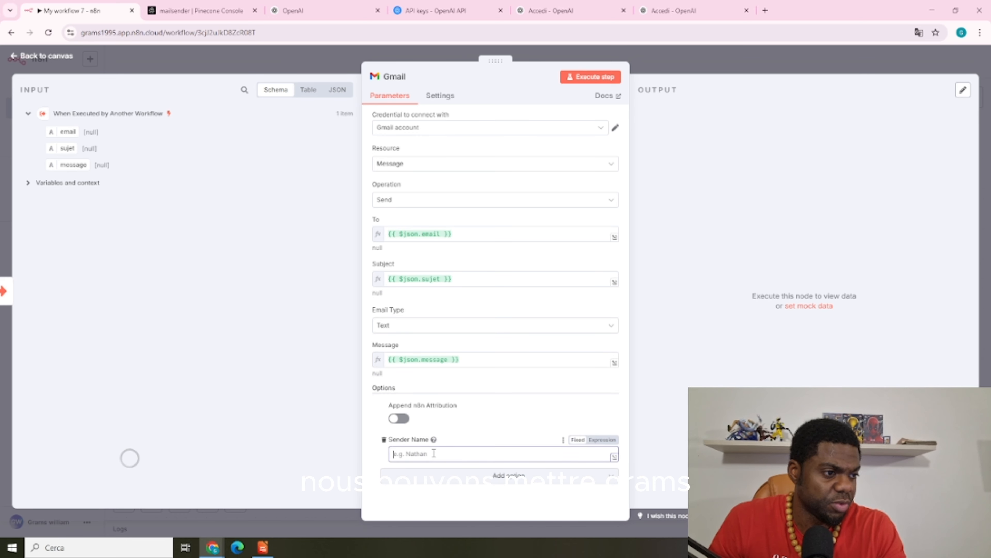
type("Grams")
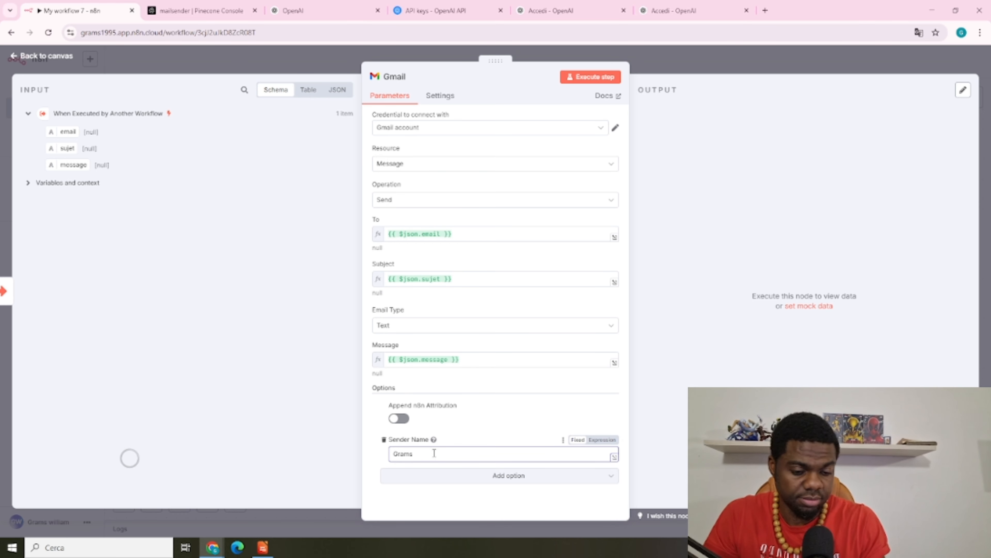
left_click_drag(434, 453, 386, 456)
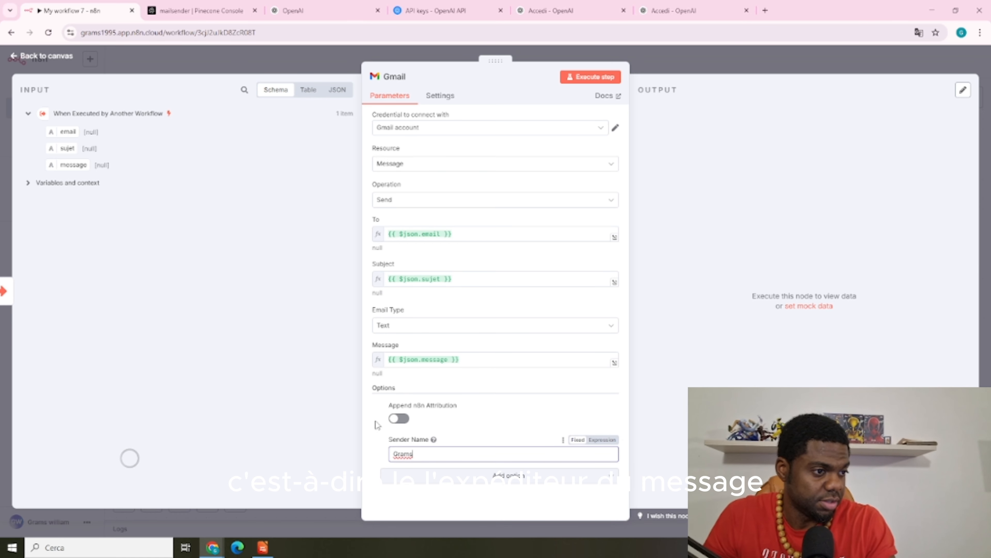
left_click(378, 423)
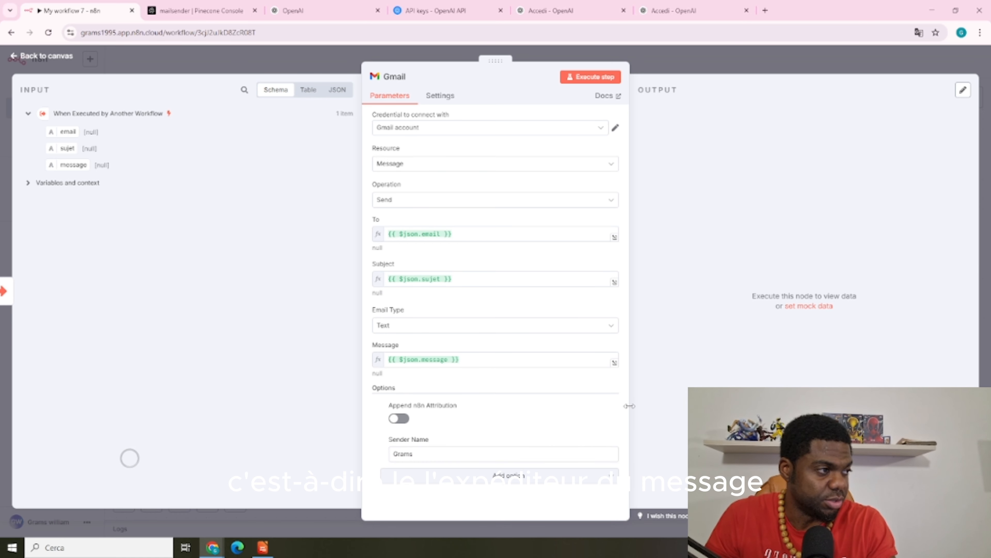
Test-run the Gmail step, then review the trigger node's settings
left_click(595, 77)
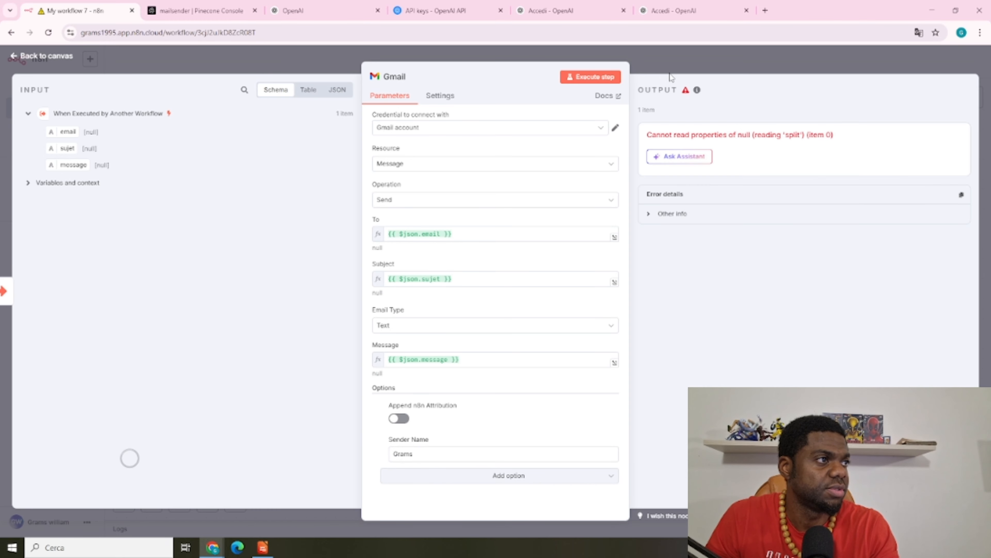
left_click(741, 70)
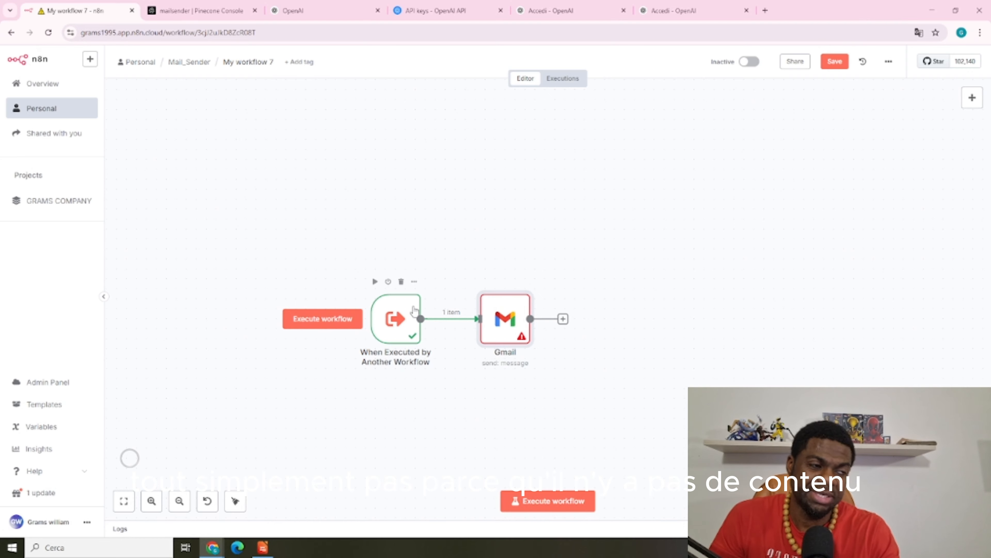
left_click(398, 324)
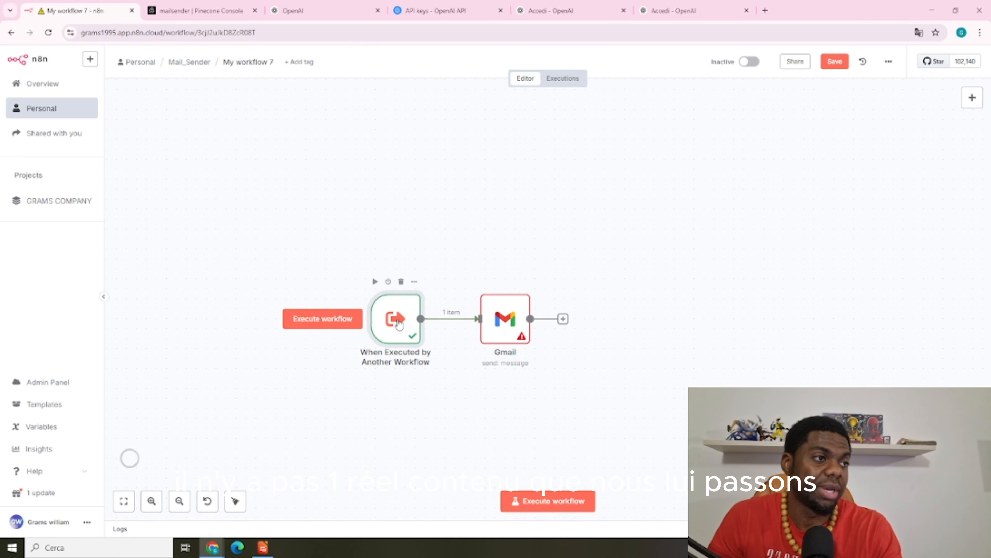
double_click(398, 324)
left_click(469, 55)
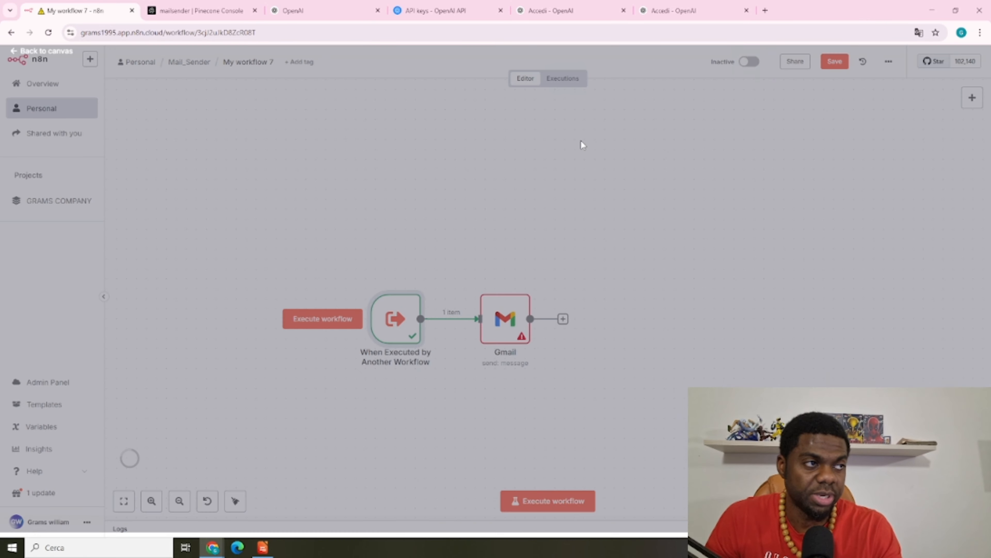
Add an Edit Fields (Set) node after Gmail setting the field reponse to envoyer
left_click(563, 319)
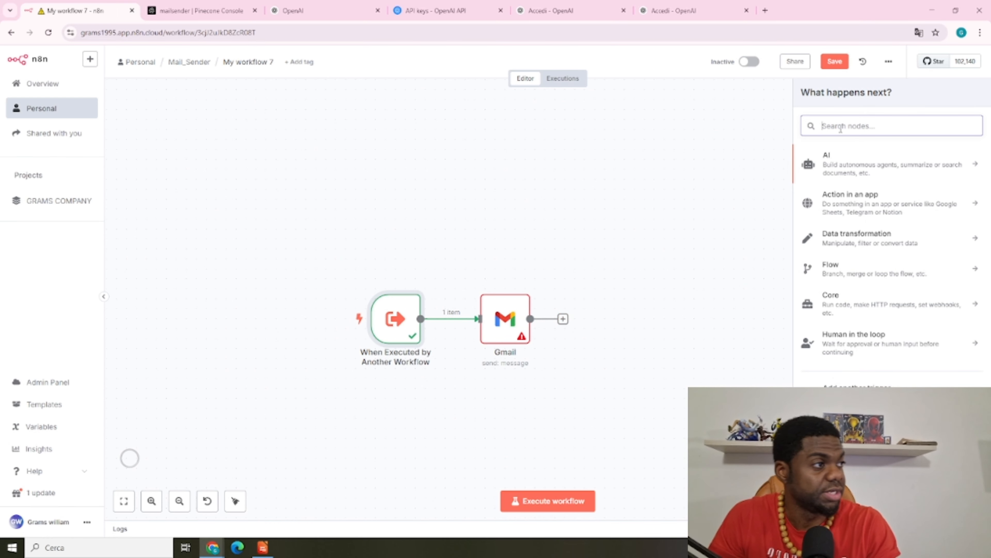
type("ed")
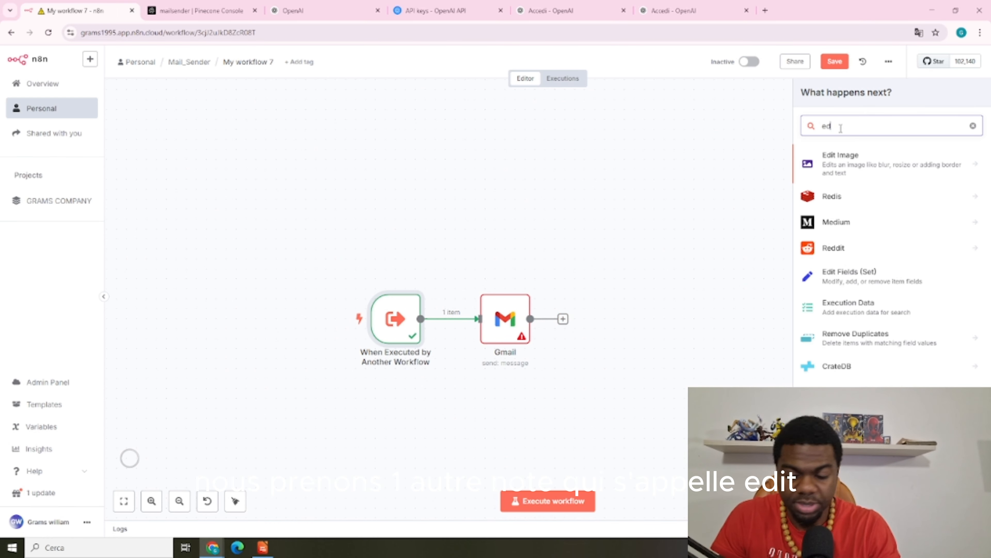
type("it")
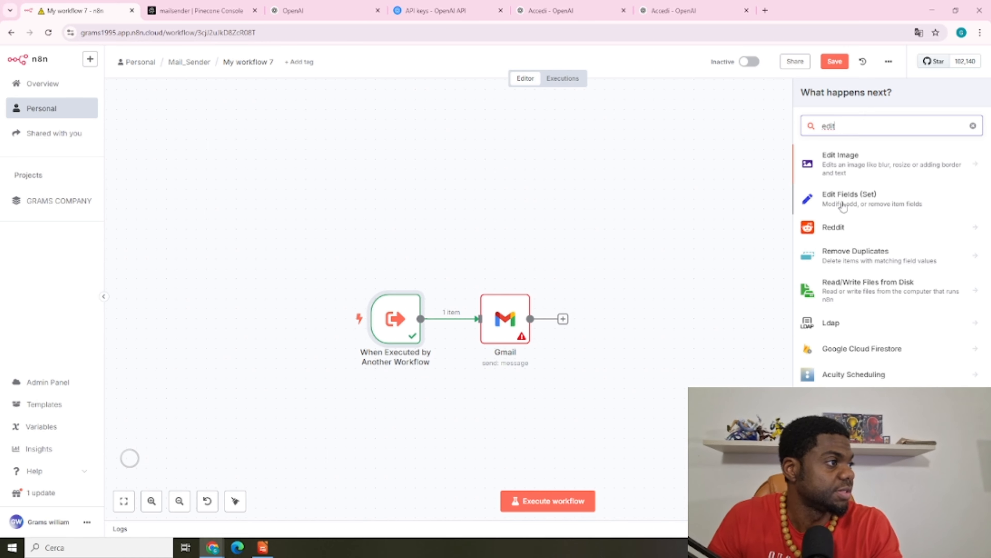
left_click(845, 204)
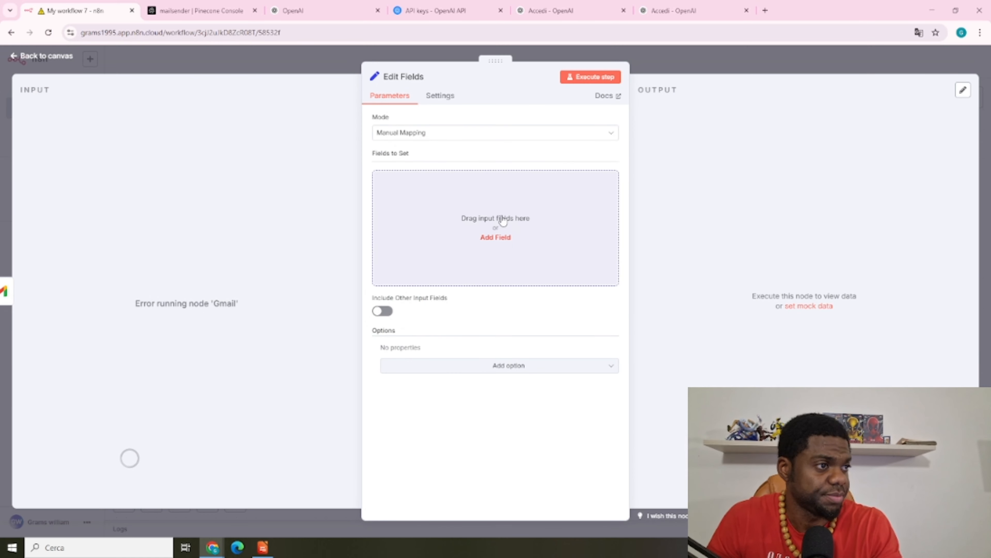
left_click(479, 203)
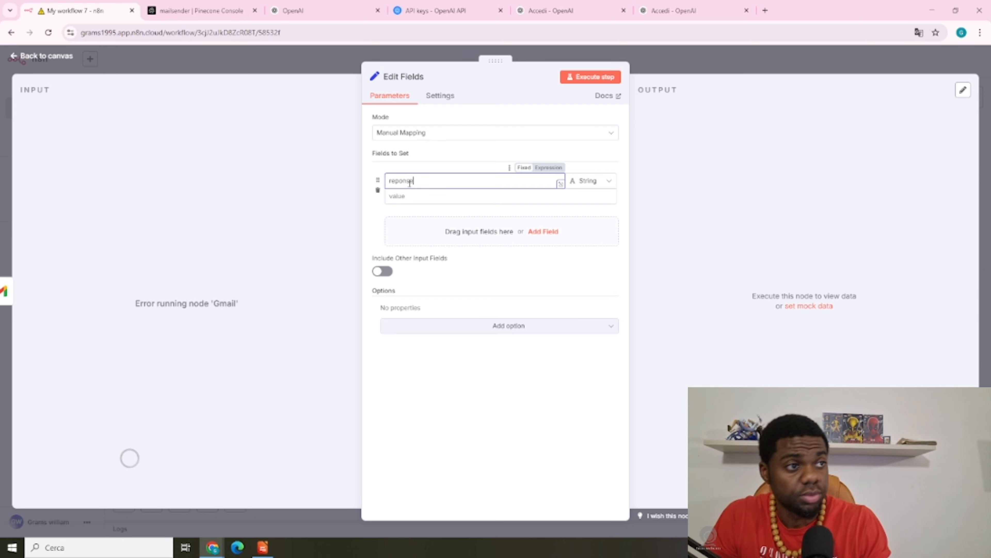
left_click(427, 195)
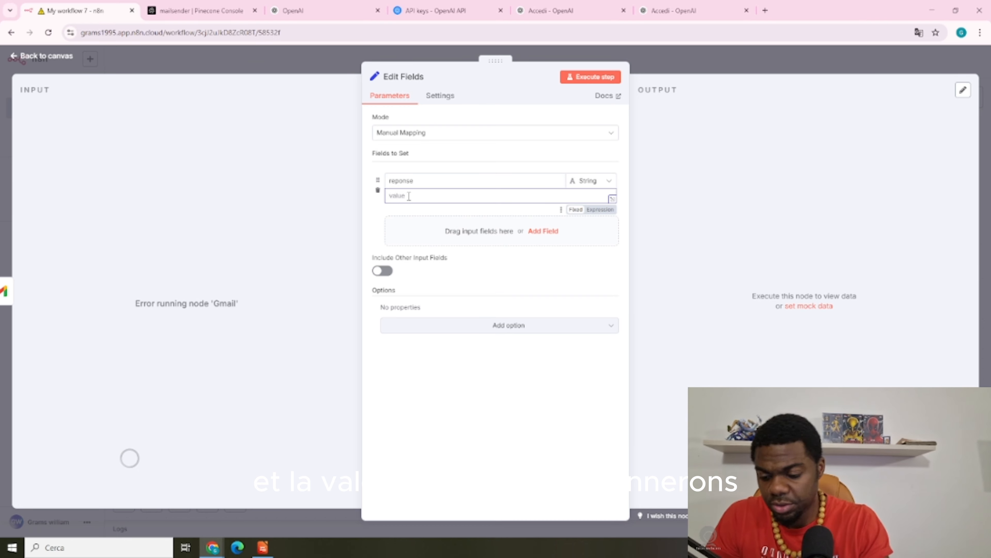
type("Sen")
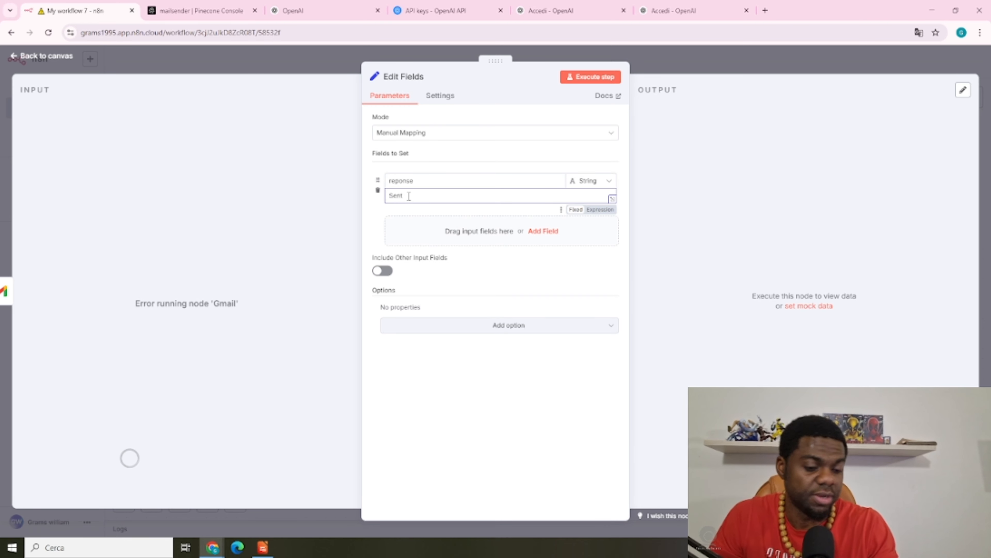
type("t")
key("BackSpace")
key("BackSpace")
type("voyer")
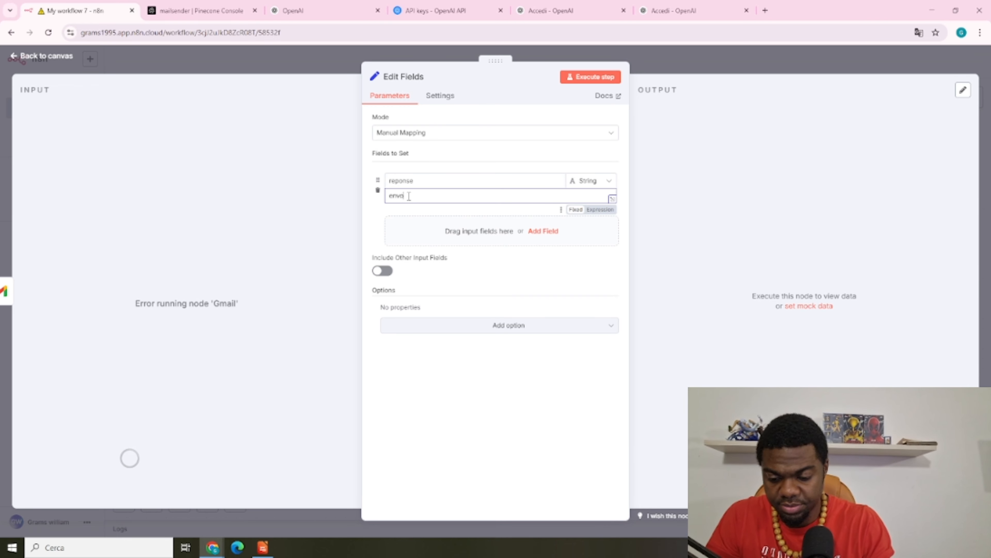
Recheck the Edit Fields node and select all three workflow nodes
left_click(677, 66)
mouse_move(621, 315)
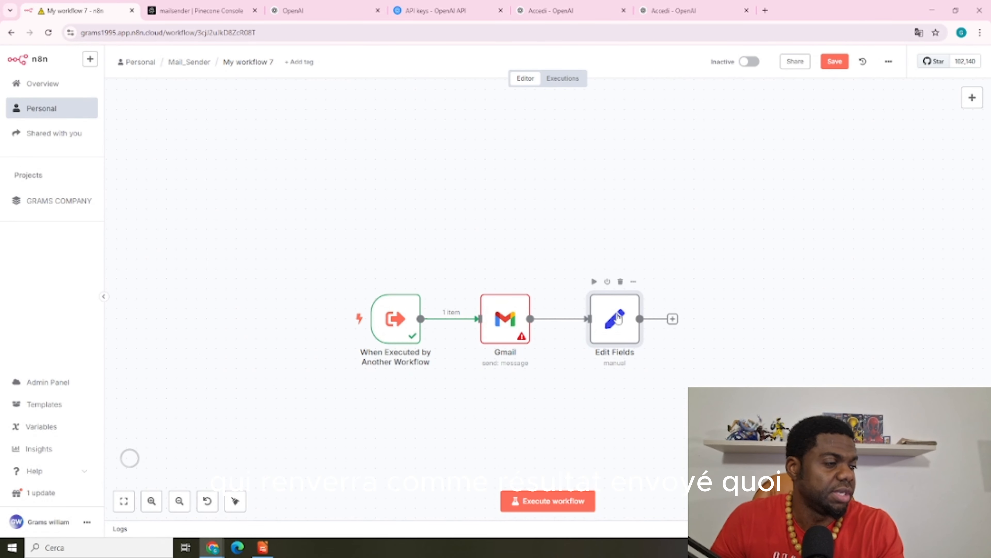
double_click(616, 318)
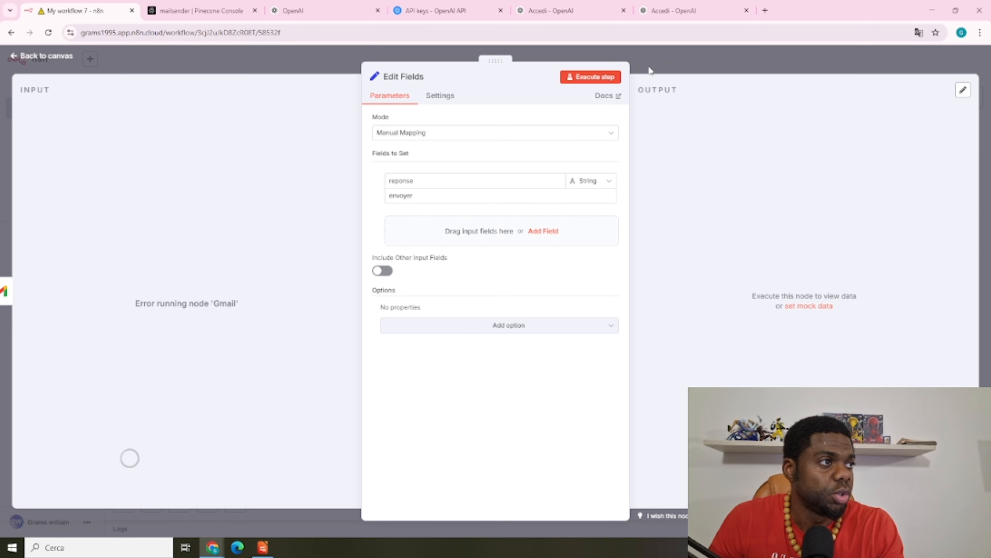
left_click(659, 58)
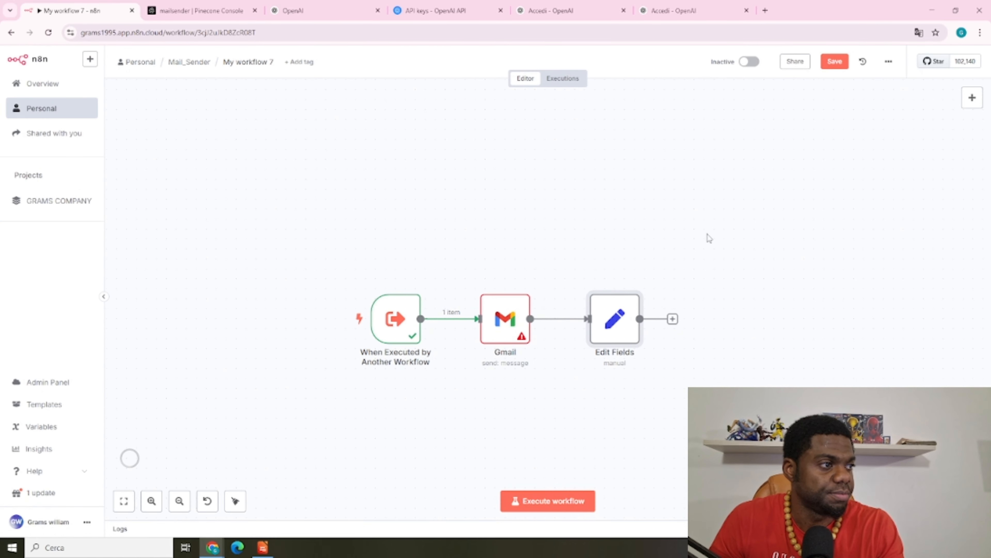
left_click_drag(311, 202, 921, 434)
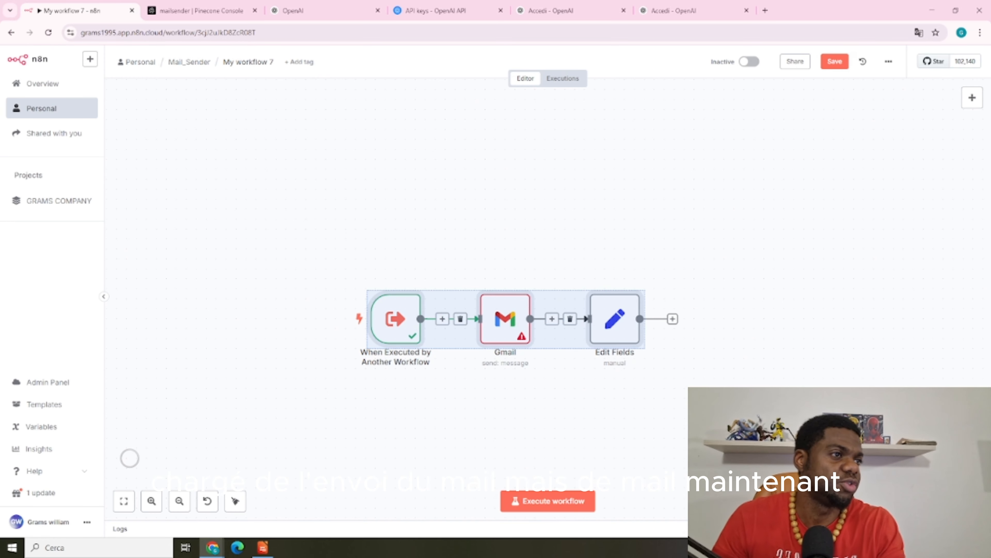
Save the workflow as SENDER_MAIL and reopen it from the Mail_Sender folder list
left_click(547, 253)
key("ctrl+s")
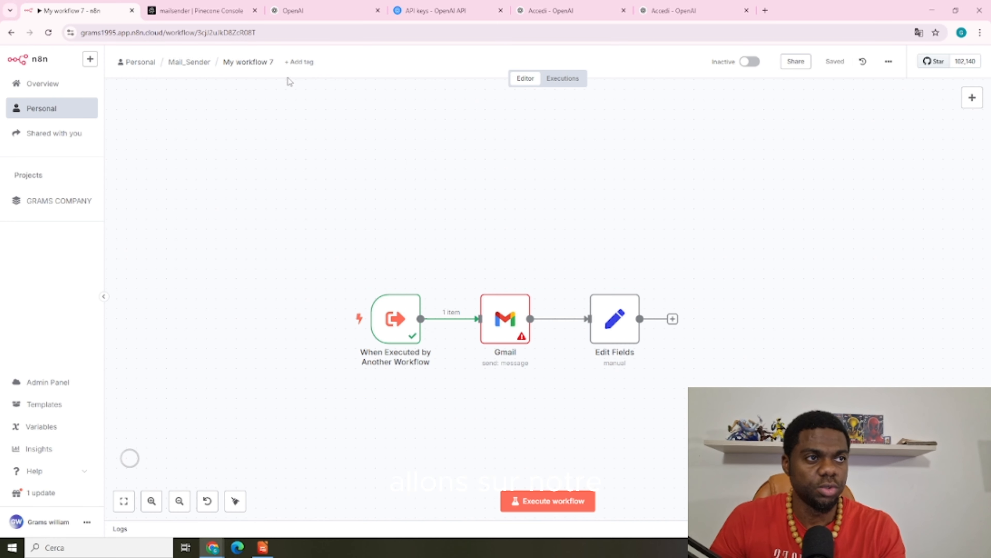
left_click(272, 61)
key("BackSpace")
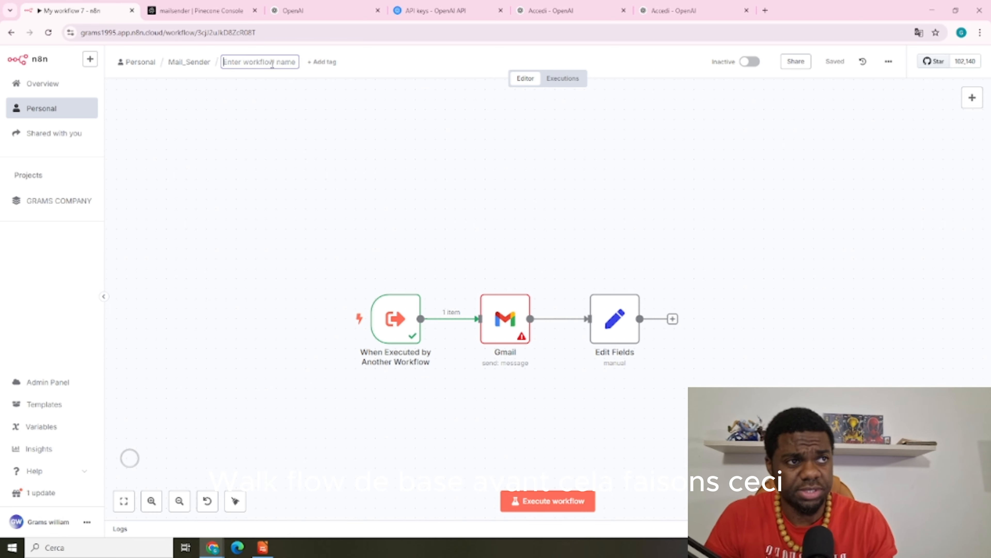
type("SEND")
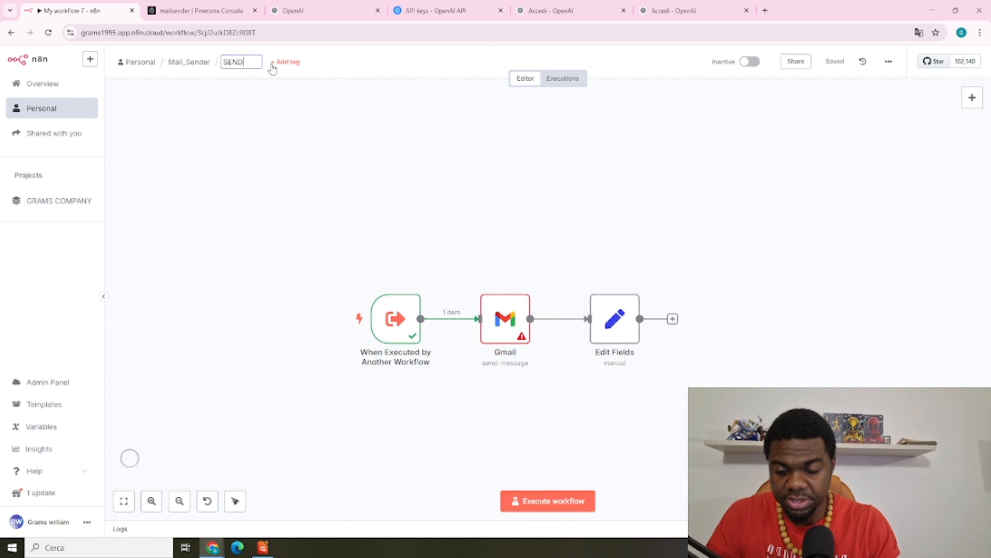
type("ER_MAIL")
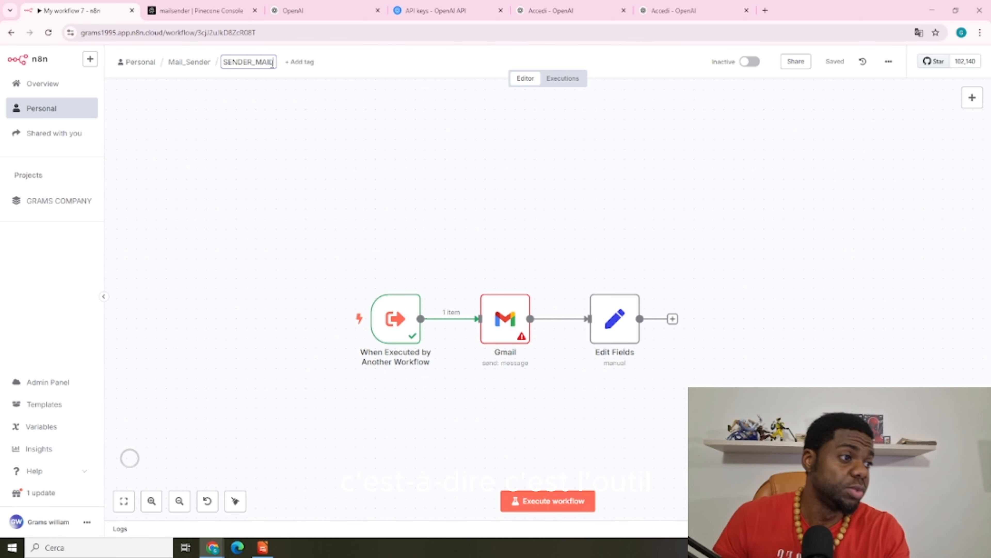
left_click(432, 183)
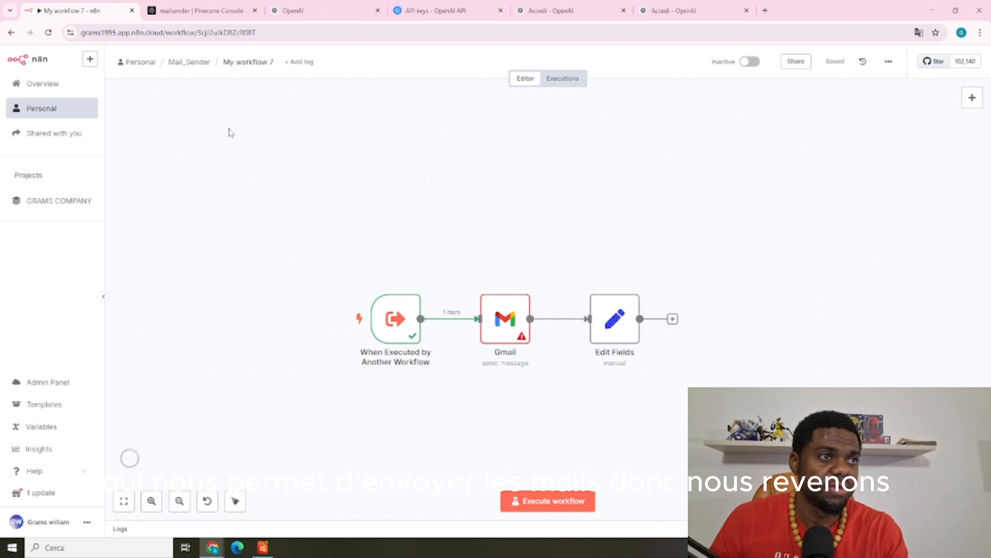
left_click(191, 62)
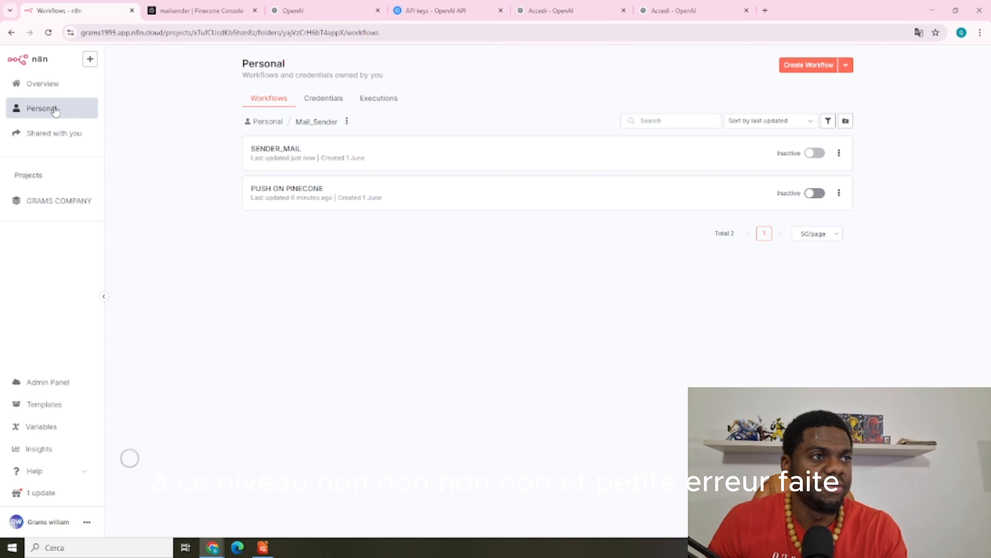
left_click(378, 161)
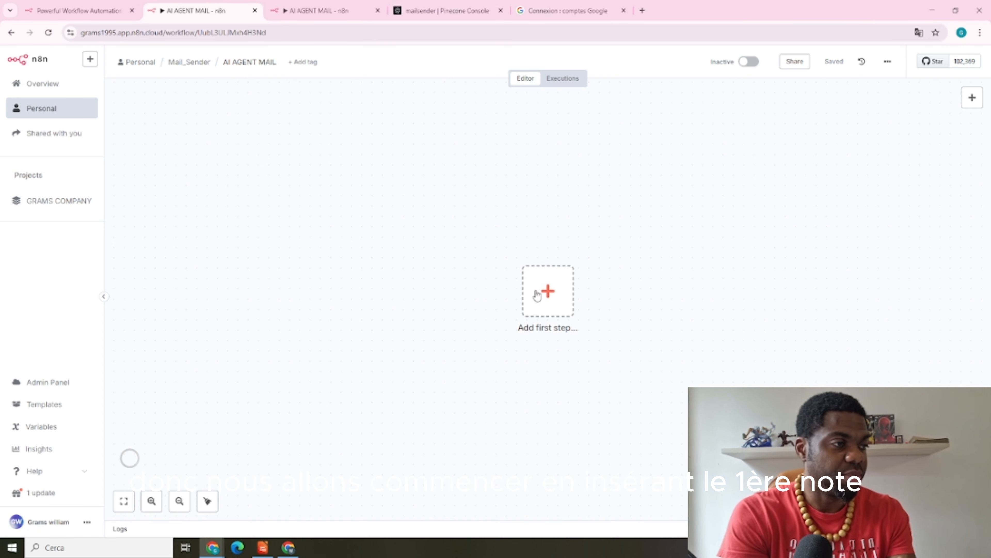
Start the workflow with an On chat message trigger and move it up and left
left_click(548, 295)
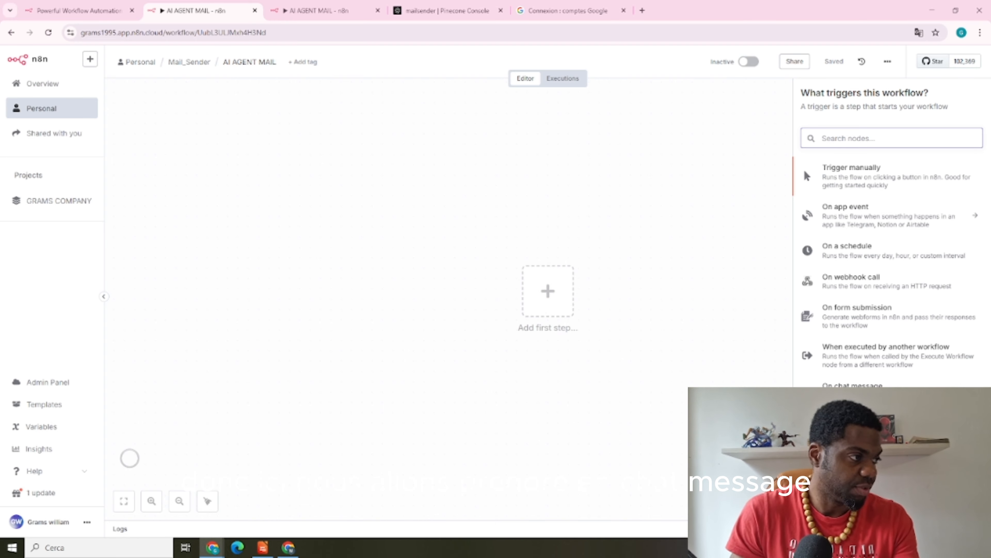
left_click(853, 391)
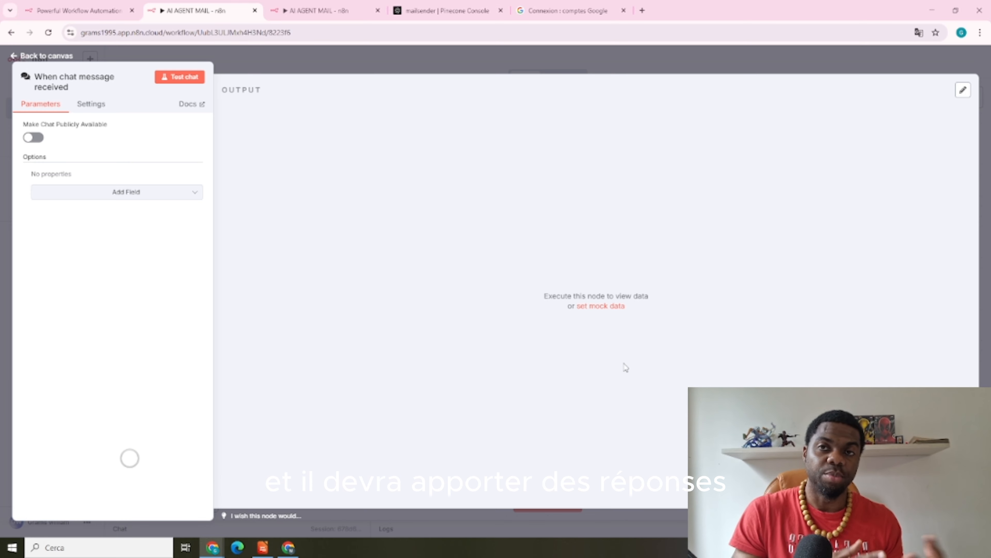
left_click(510, 64)
left_click_drag(547, 318, 464, 256)
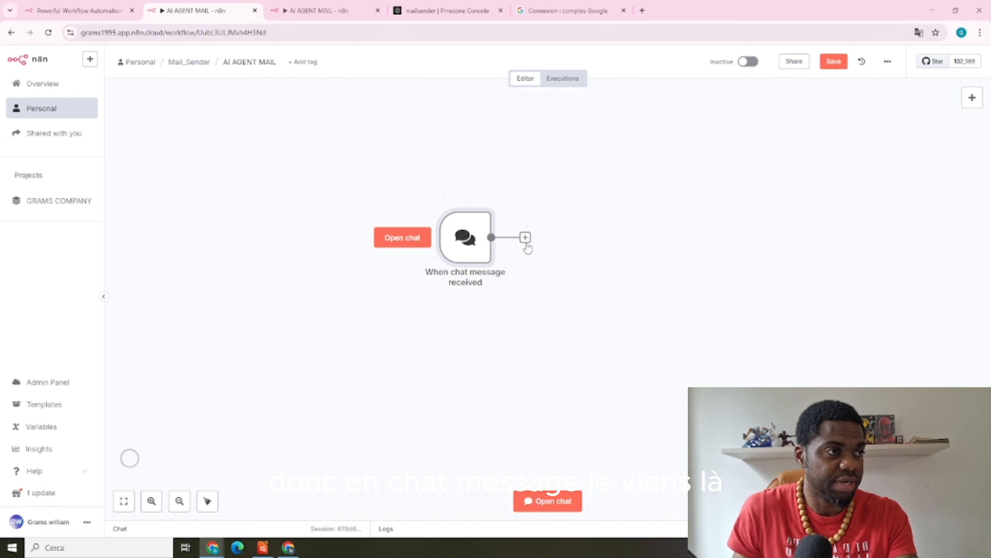
Connect an AI Agent node after the chat trigger, aligned with it and centred in view
left_click(525, 237)
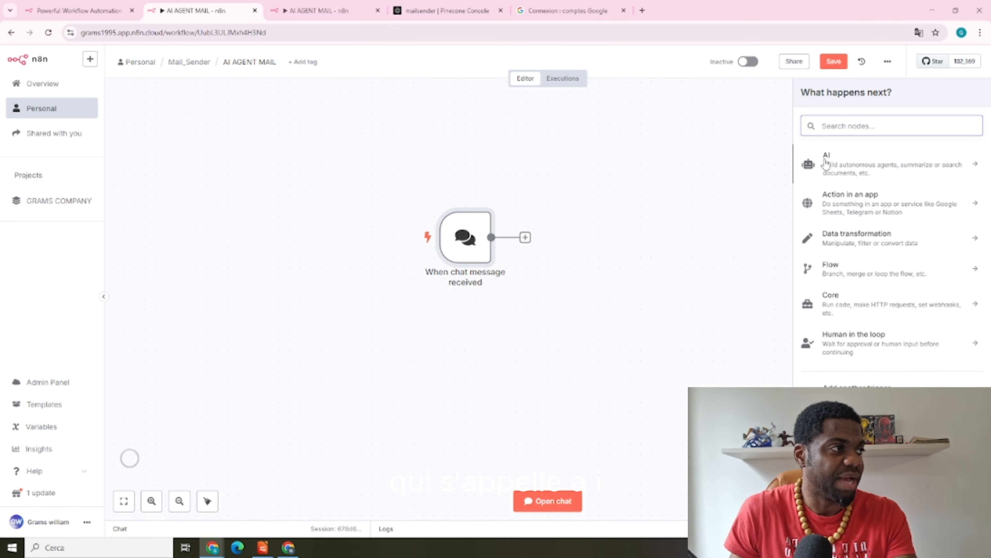
left_click(846, 163)
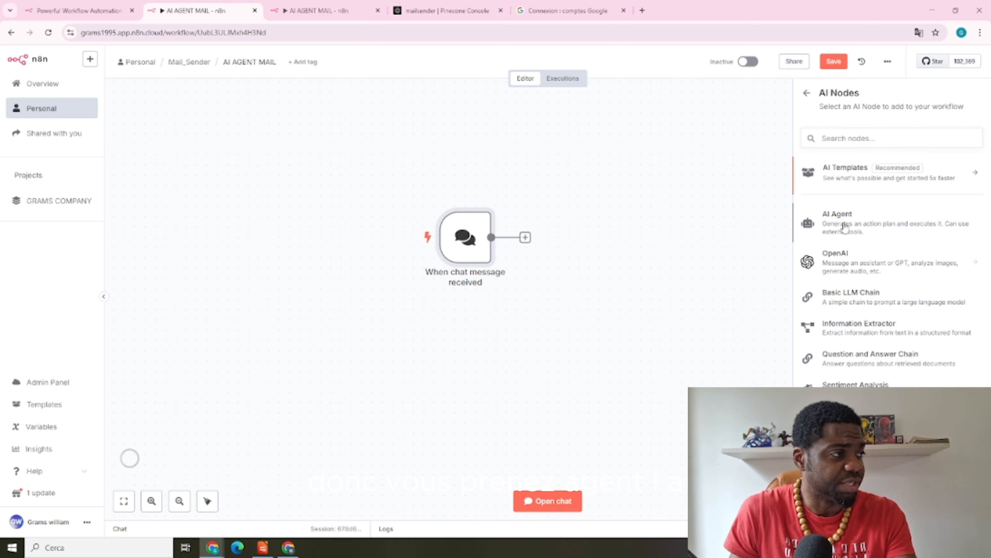
left_click_drag(845, 227, 645, 226)
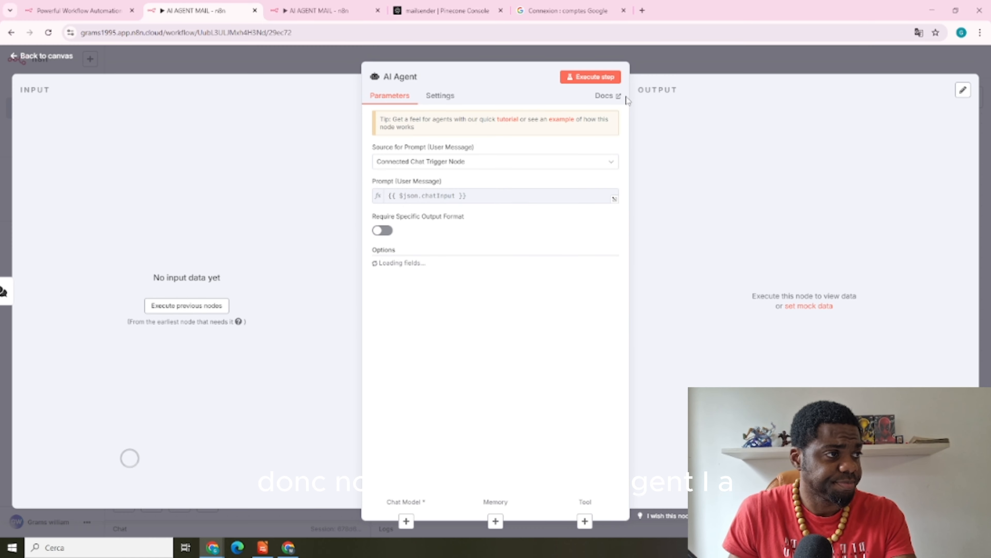
left_click(663, 57)
mouse_move(593, 209)
left_mouse_down()
mouse_move(603, 201)
mouse_move(593, 220)
left_mouse_up()
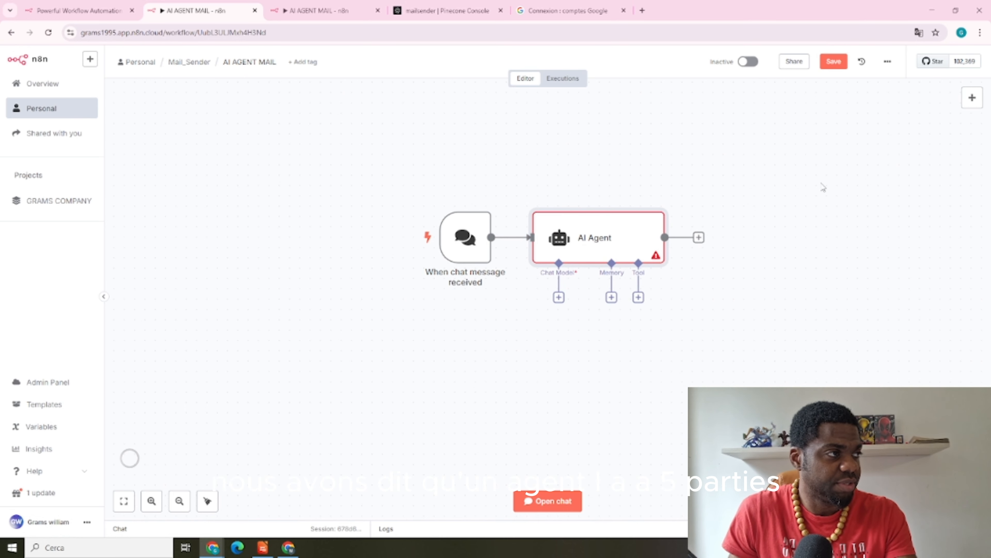
left_click_drag(823, 188, 693, 137)
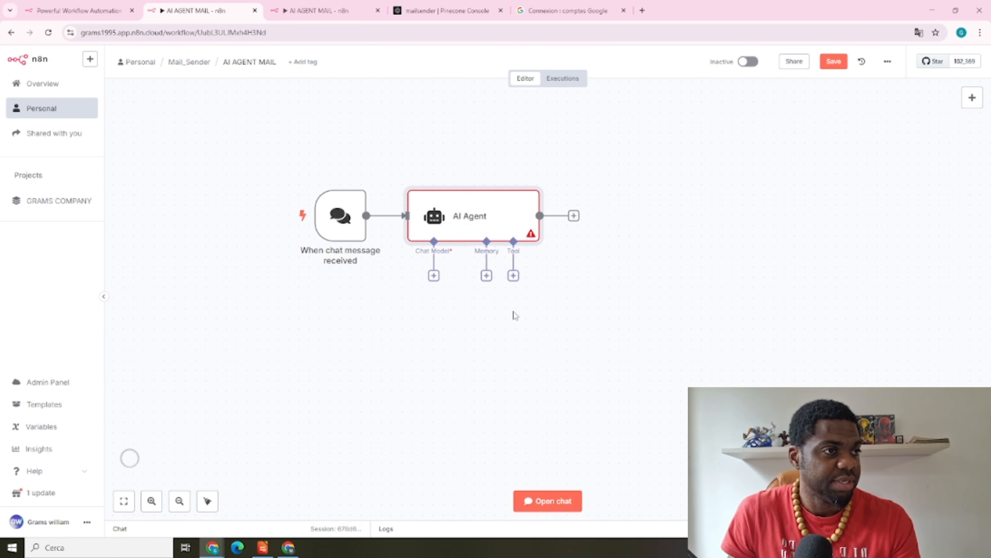
Attach an OpenAI Chat Model set to gpt-4o as the AI Agent's chat model, placed below-left
left_click(434, 276)
type("OPEN")
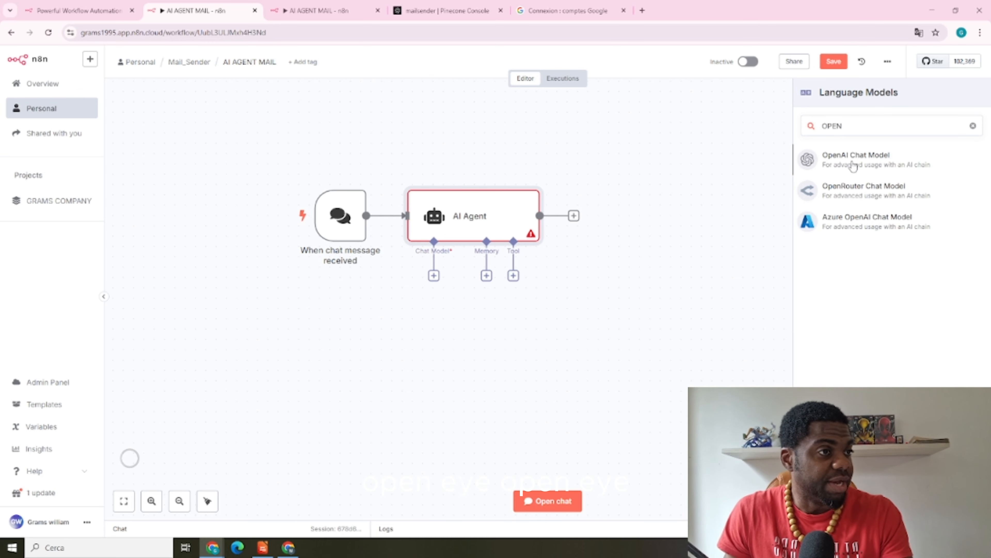
left_click(852, 160)
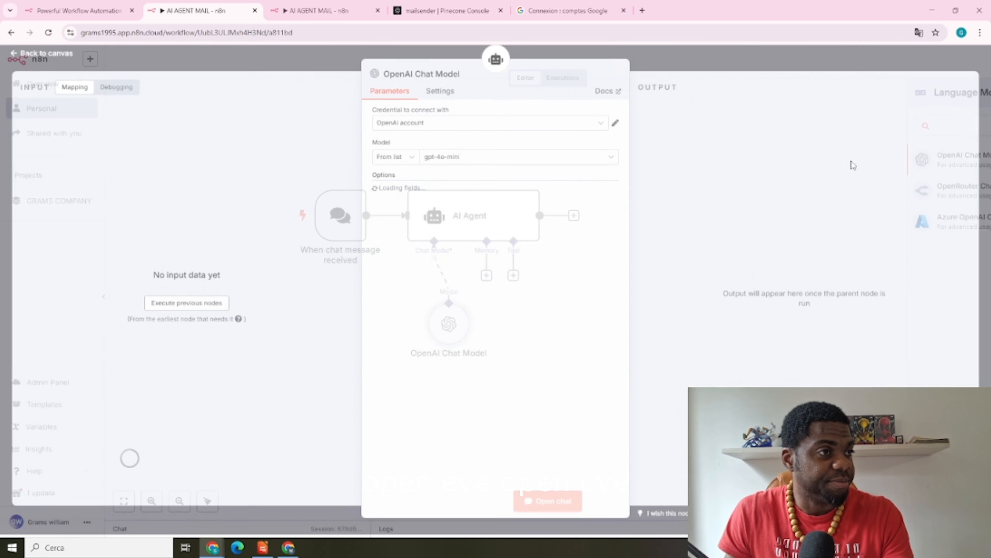
left_click(515, 159)
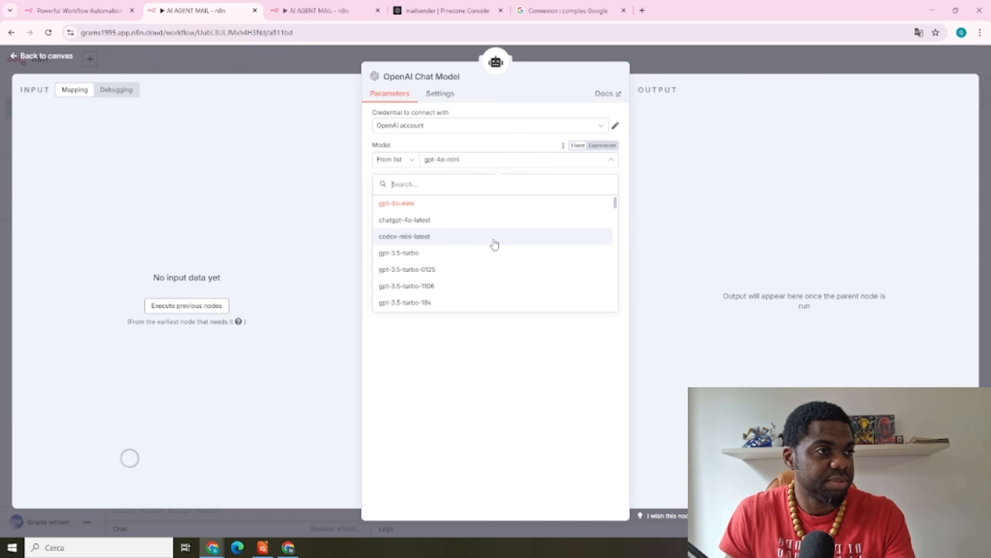
scroll(496, 244, "down", 5)
scroll(434, 260, "down", 4)
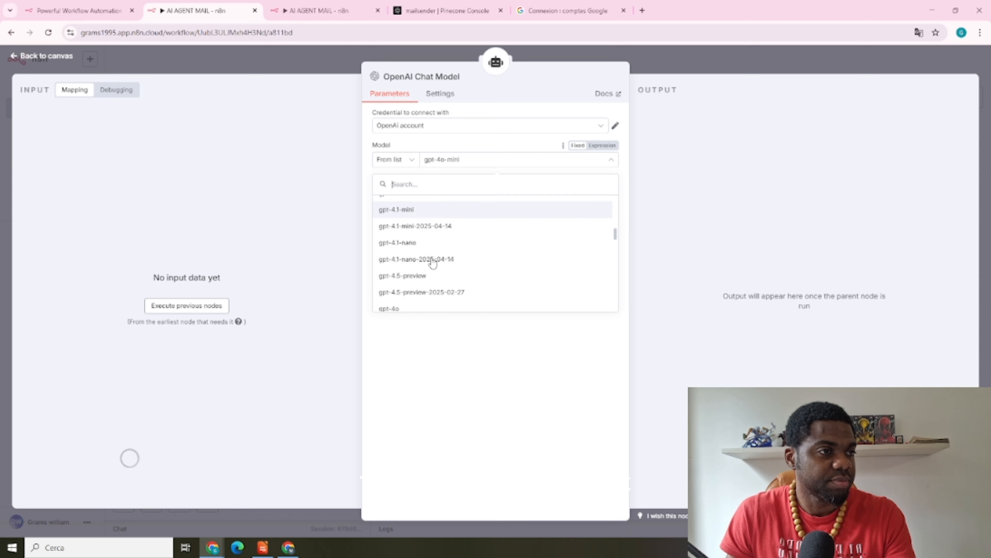
left_click(440, 256)
left_click(689, 56)
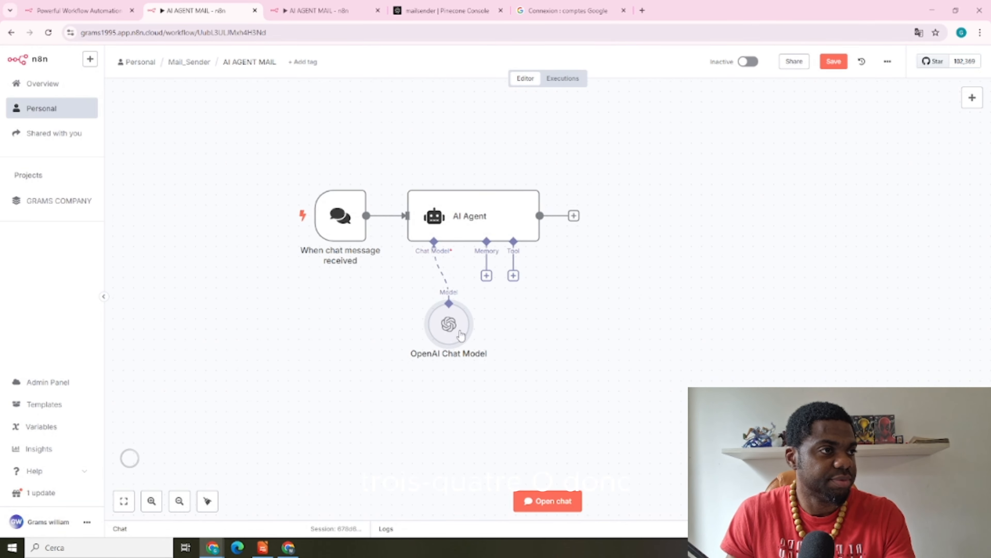
left_click_drag(455, 328, 336, 347)
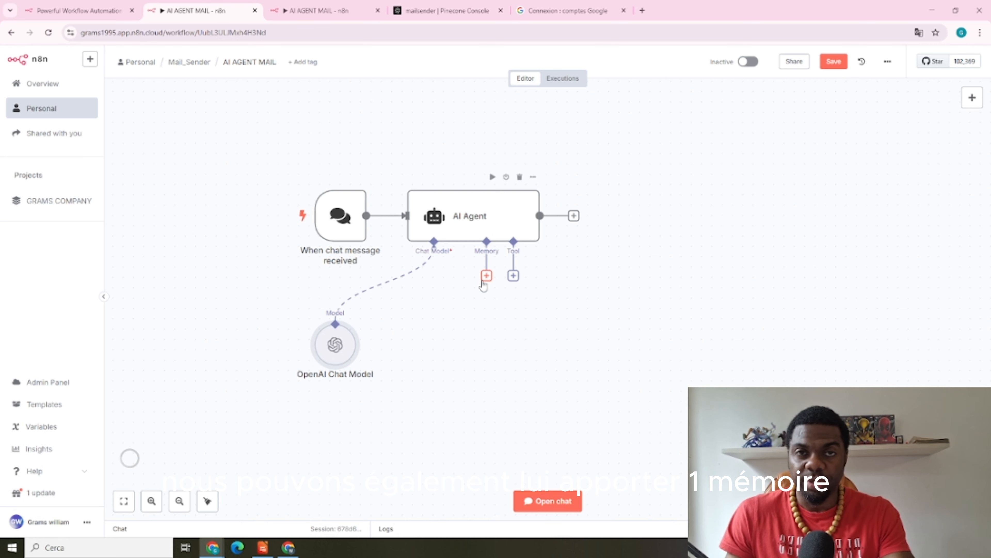
Add a Vector Store Question Answer Tool described (in French) as retrieving a contact's information, such as e-mail
left_click(517, 281)
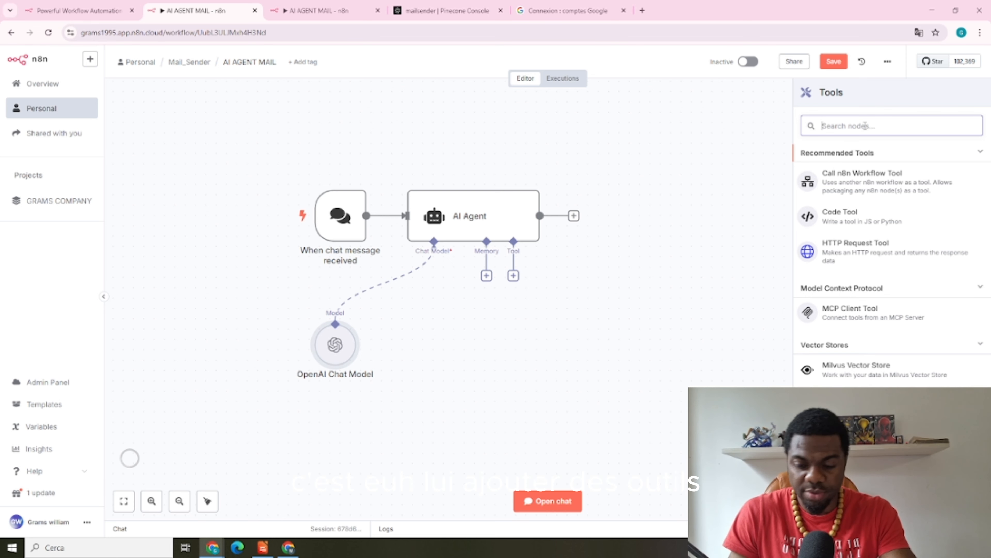
type("VECTEUR")
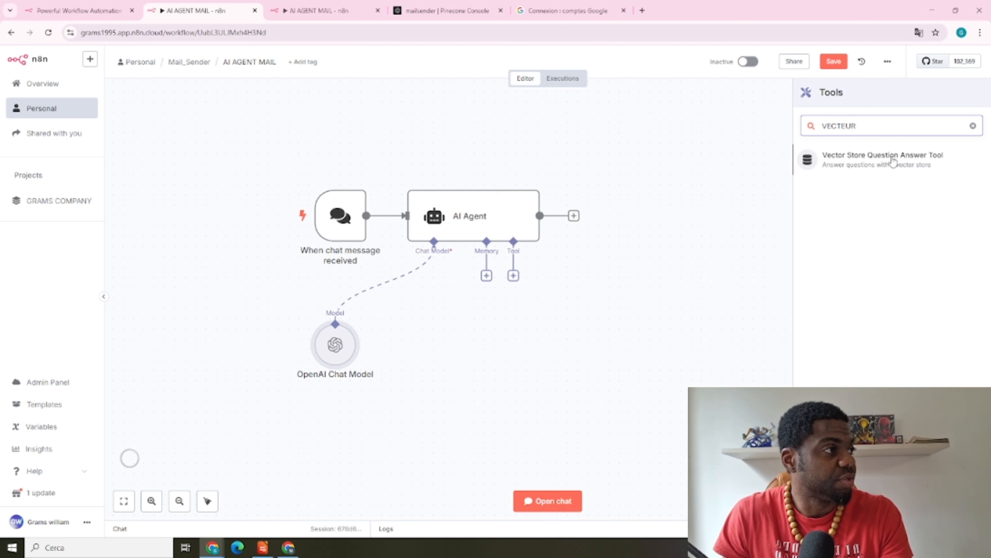
left_click(925, 164)
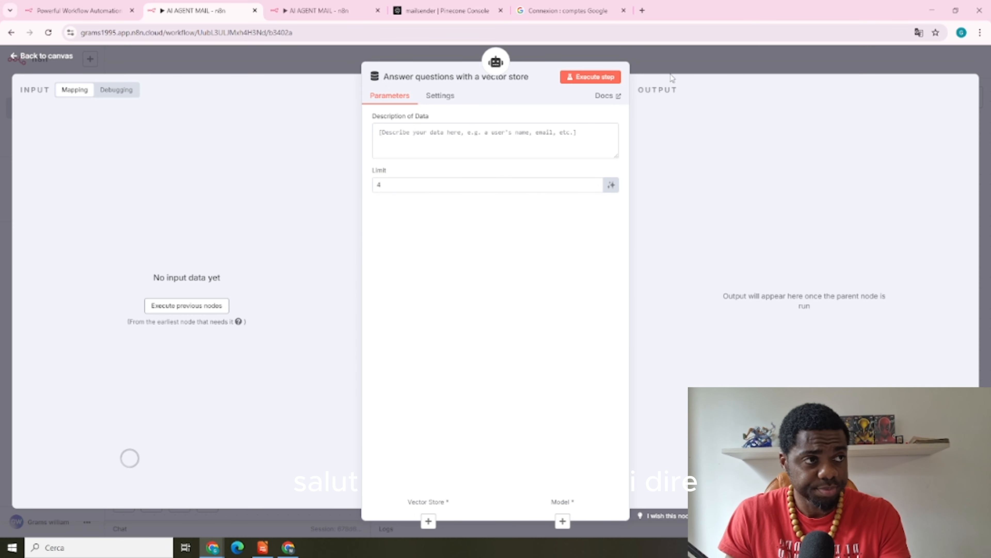
left_click(393, 133)
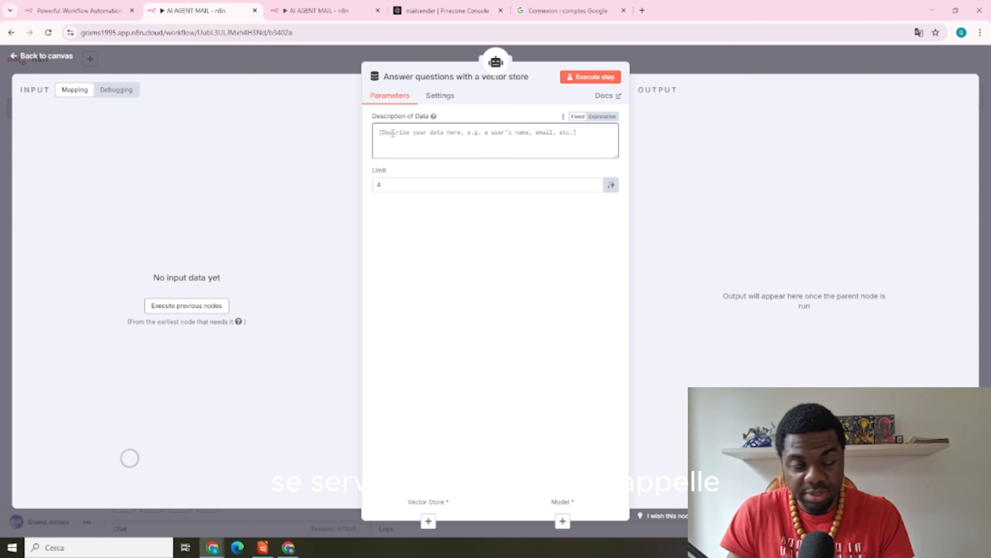
type("APPELLE")
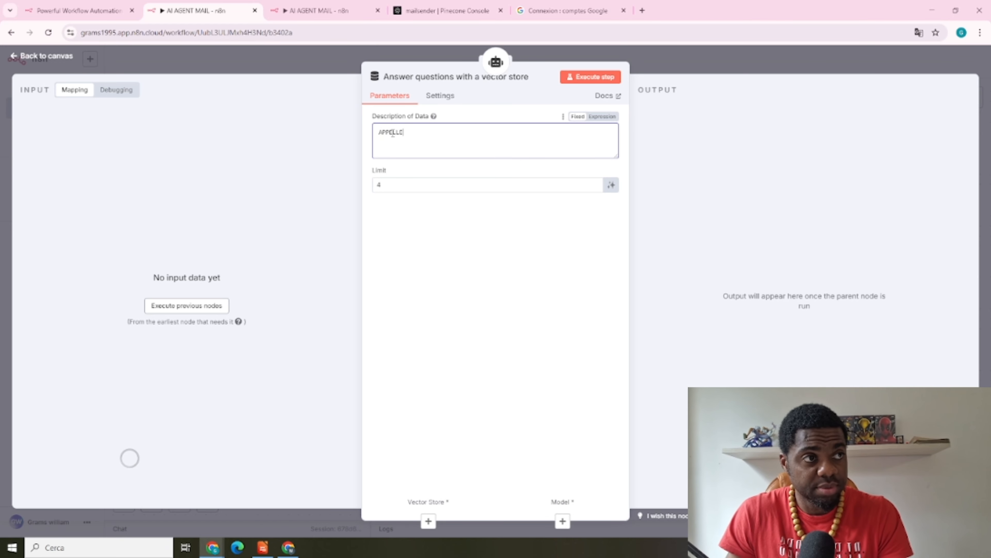
type(" CETTE OUTILS LORSQUE TU DOIS RECUPERE")
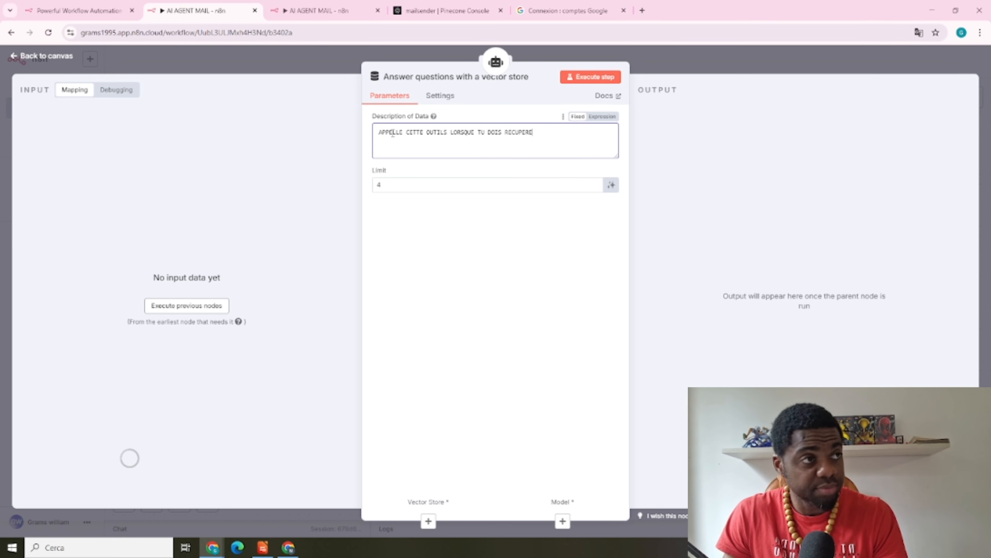
type("R LES INFORMATION D'UN CONTACT TEL")
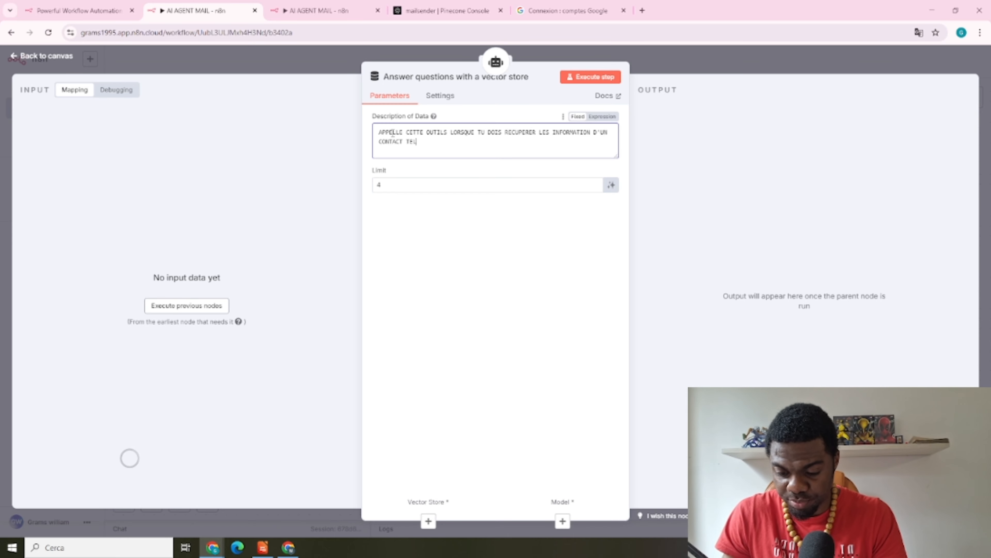
type("QUE SON D")
type("RESSE MAIL")
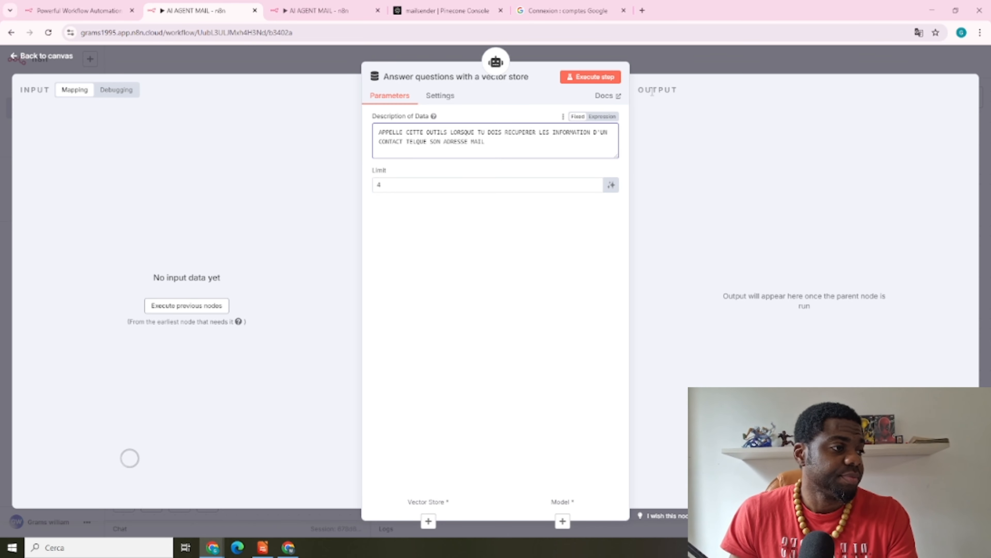
left_click(678, 61)
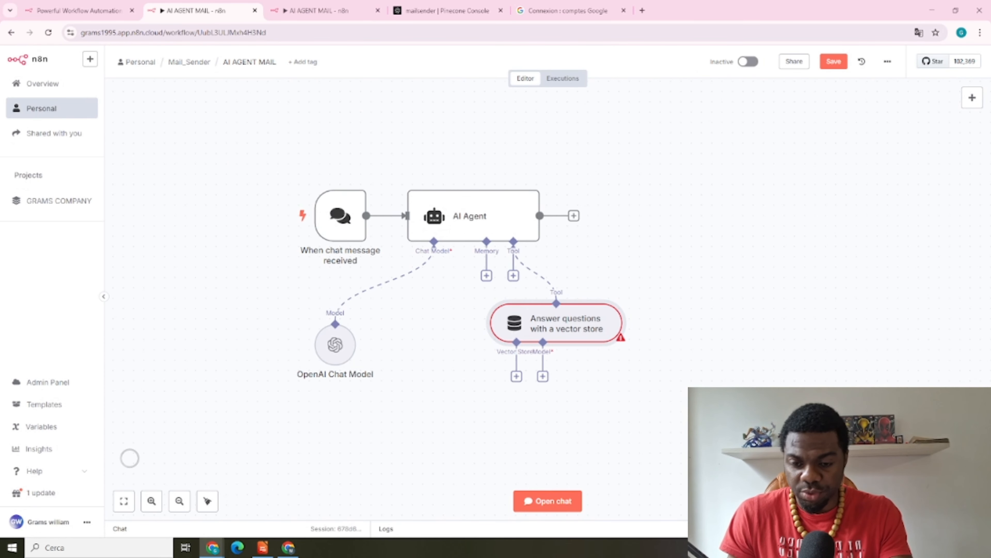
scroll(674, 282, "down", 1)
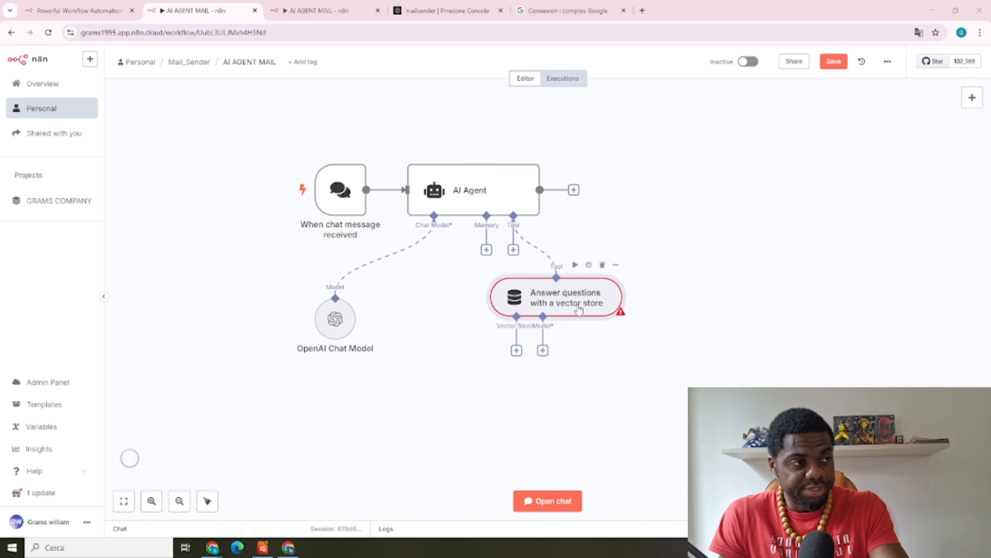
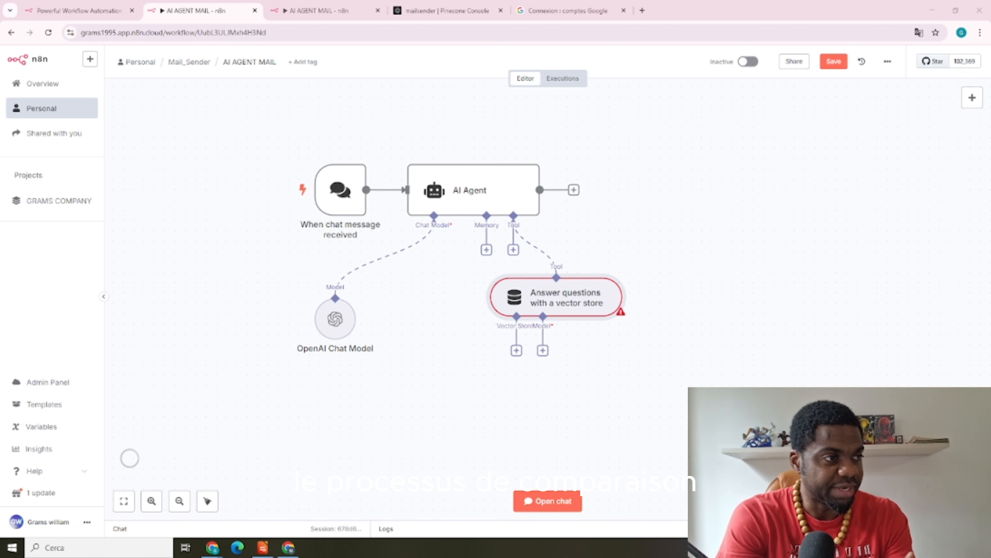
Add a Pinecone Vector Store under the Answer questions tool and tidy both nodes' positions
left_click(516, 351)
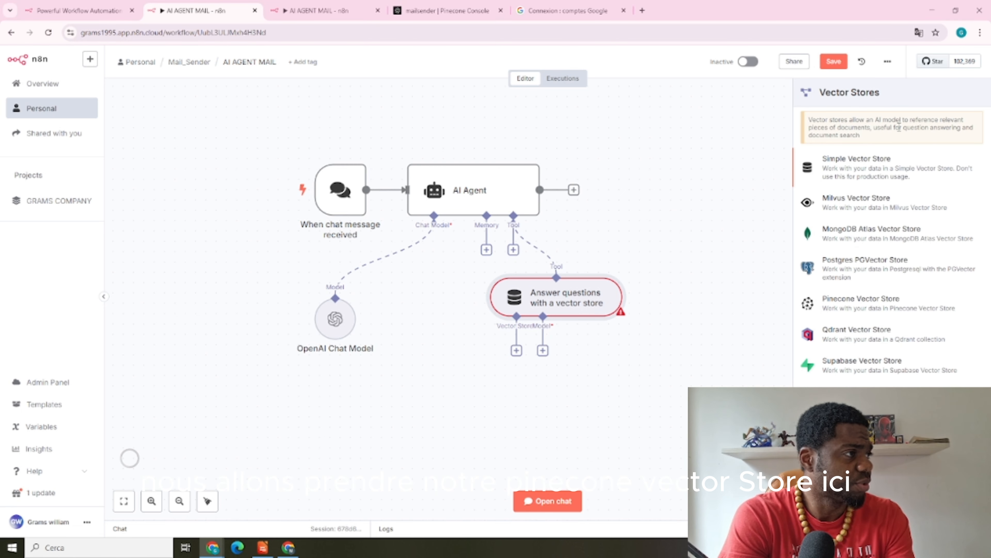
left_click(874, 308)
left_click(660, 83)
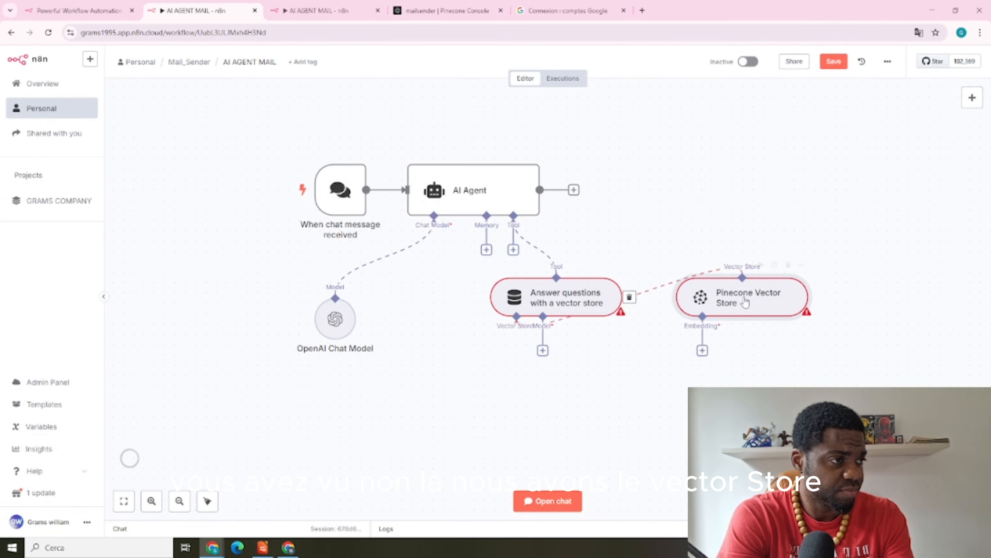
left_click_drag(746, 302, 612, 423)
left_click_drag(581, 299, 864, 277)
left_click_drag(612, 429, 767, 378)
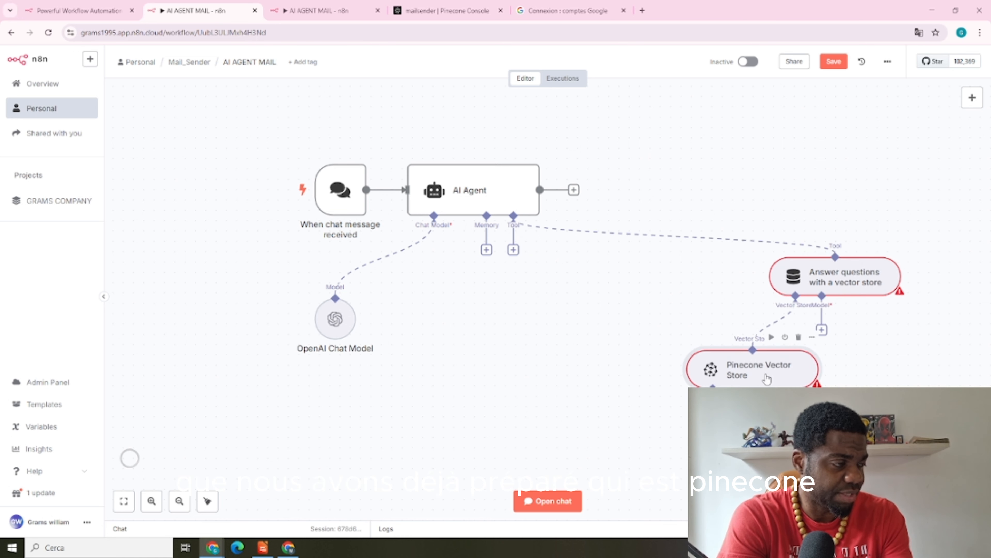
scroll(742, 371, "down", 2)
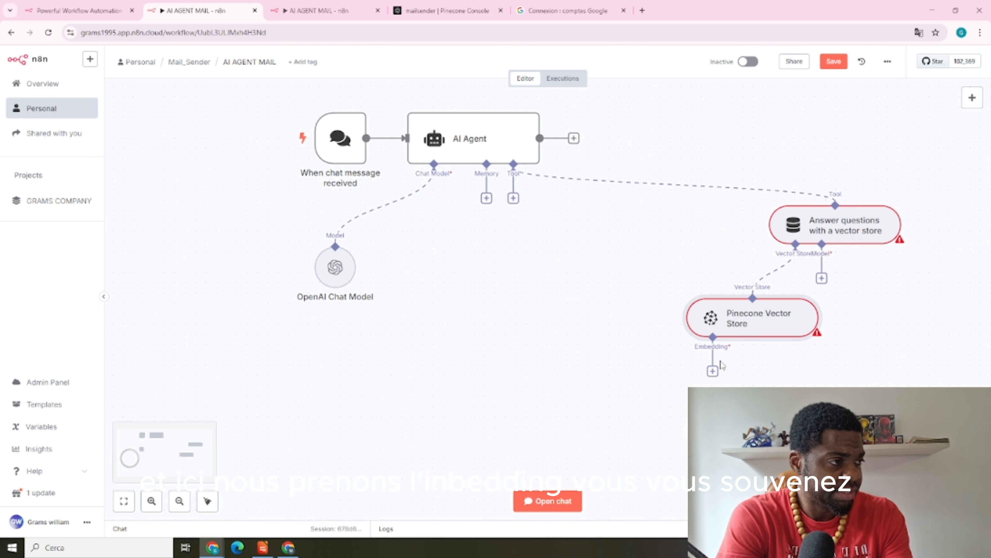
Add Embeddings OpenAI (text-embedding-3-small), checked against the mailsender index's model in the Pinecone console
left_click(713, 370)
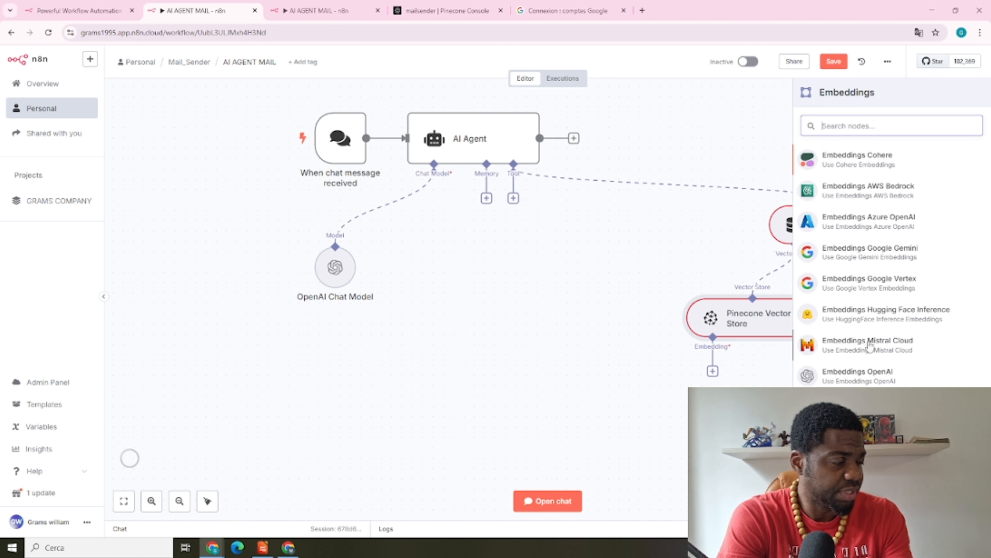
left_click(859, 377)
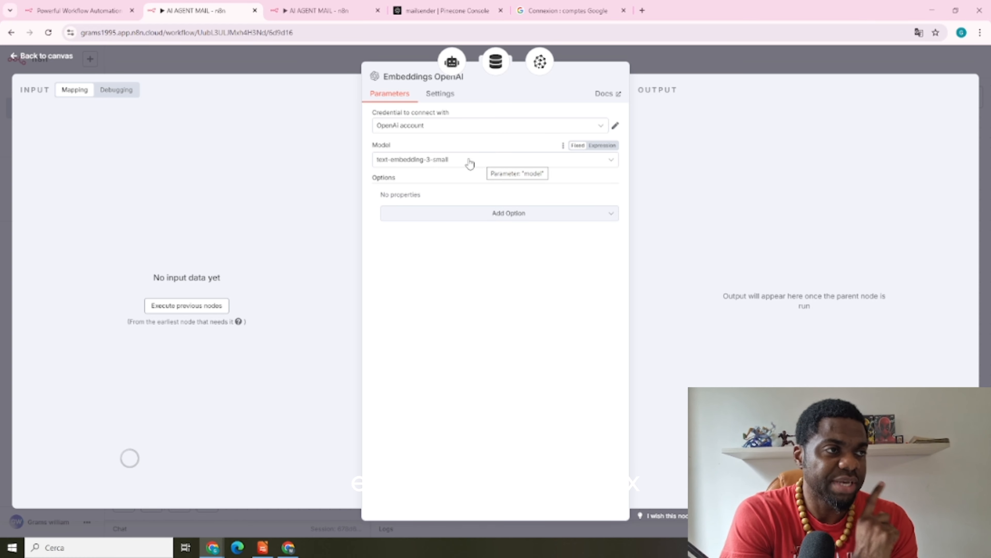
left_click(443, 11)
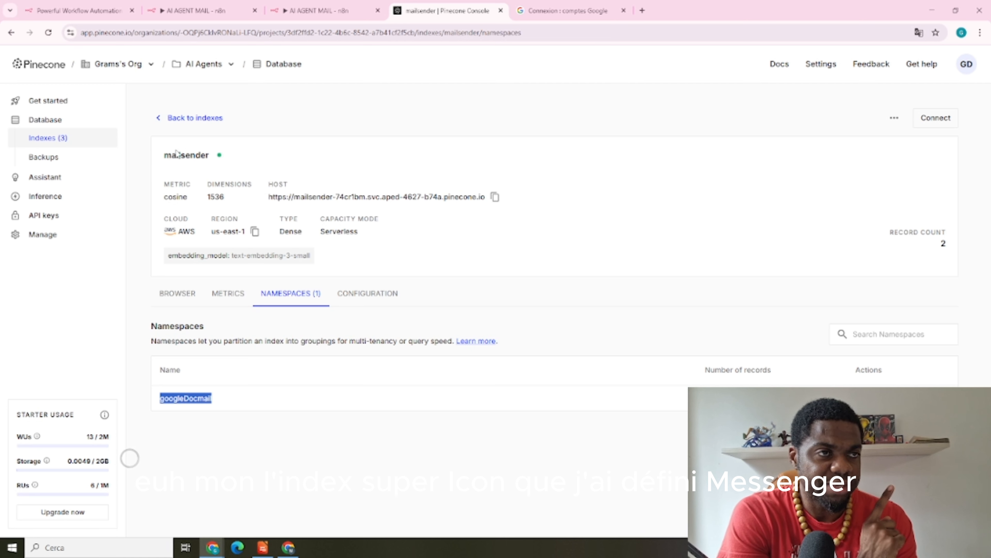
left_click_drag(164, 155, 226, 164)
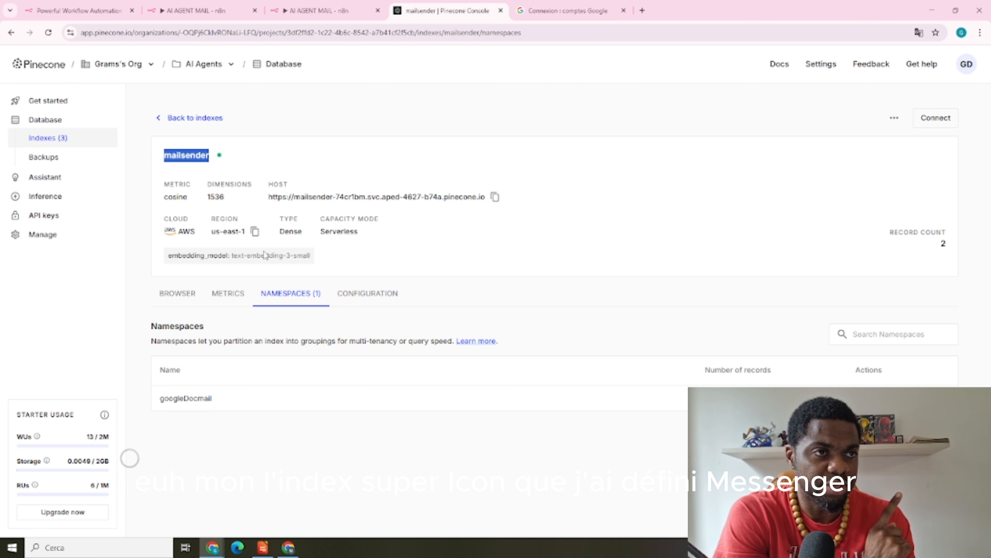
left_click_drag(233, 255, 314, 256)
left_click(324, 10)
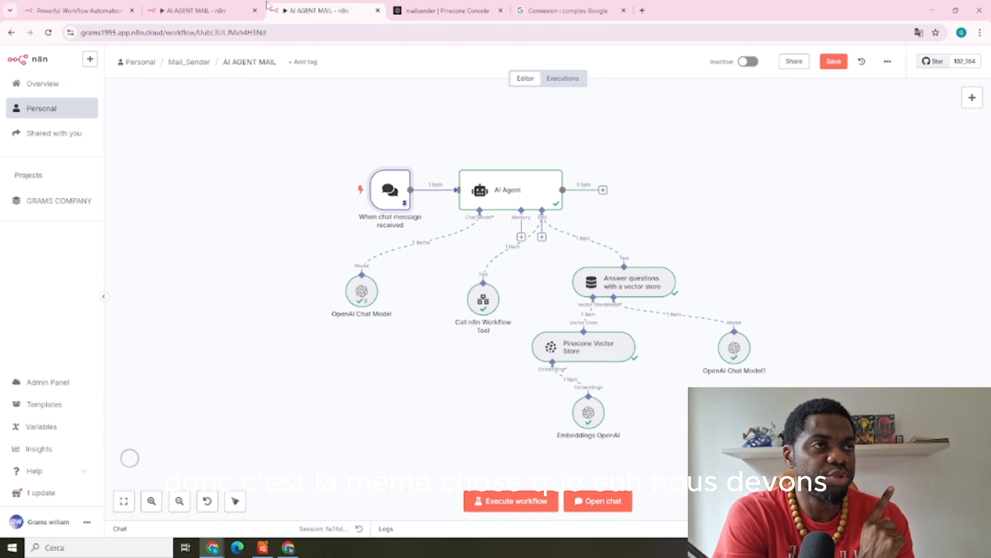
left_click(216, 8)
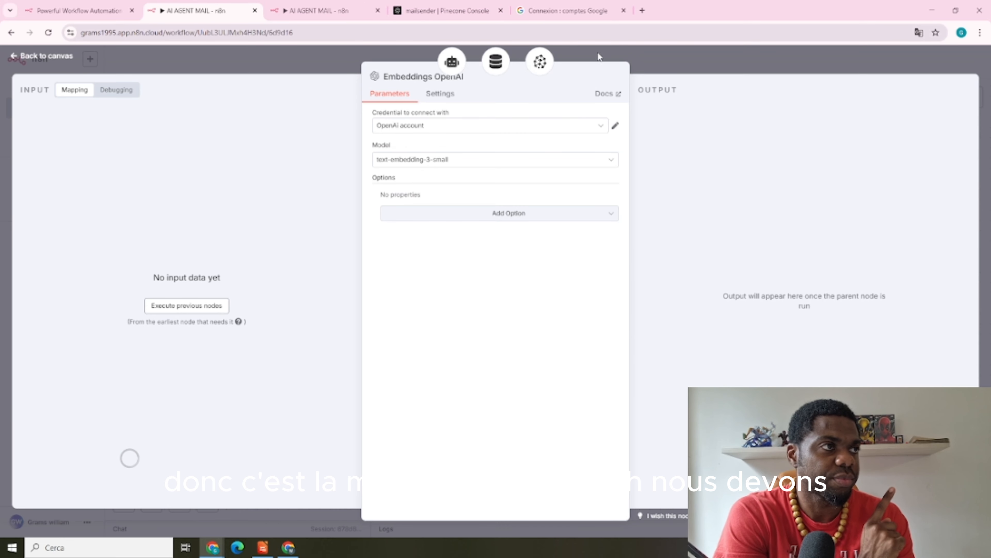
left_click(719, 59)
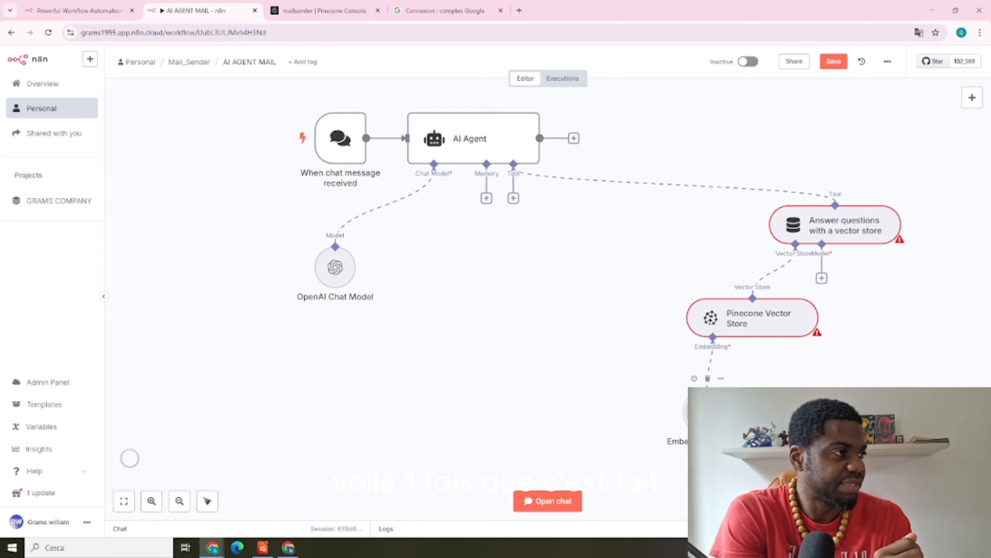
double_click(771, 322)
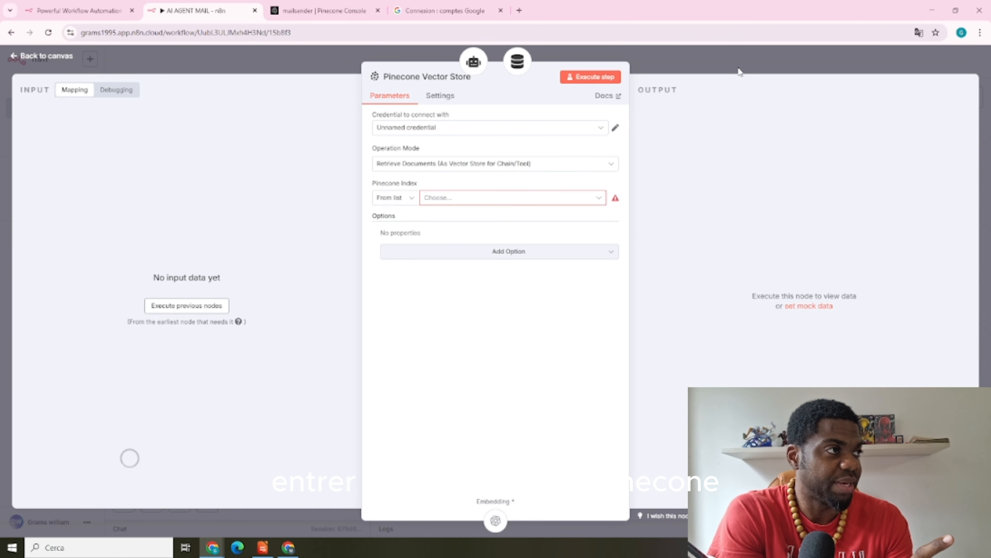
key("Escape")
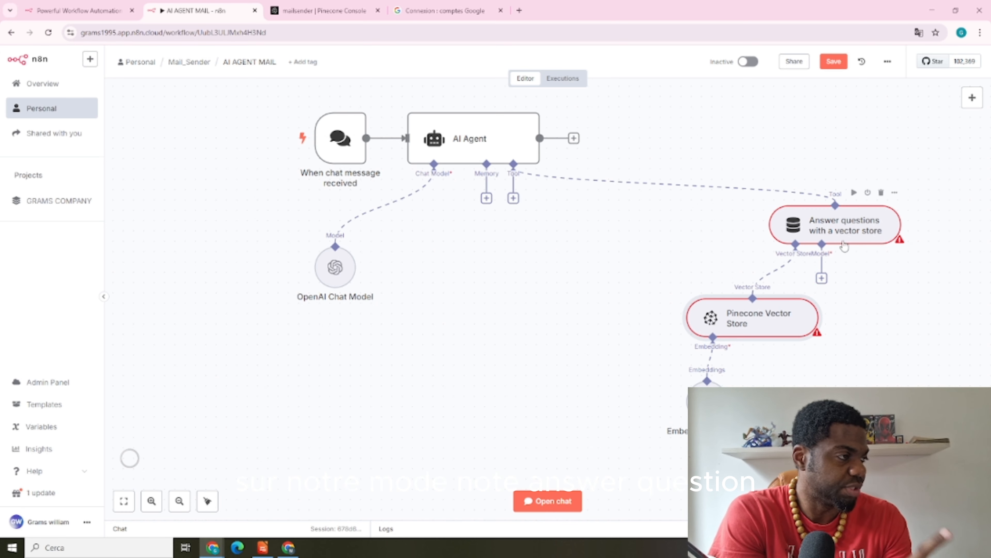
Add an OpenAI Chat Model set to gpt-4o for Answer questions, placed beside the Pinecone node
left_click(822, 277)
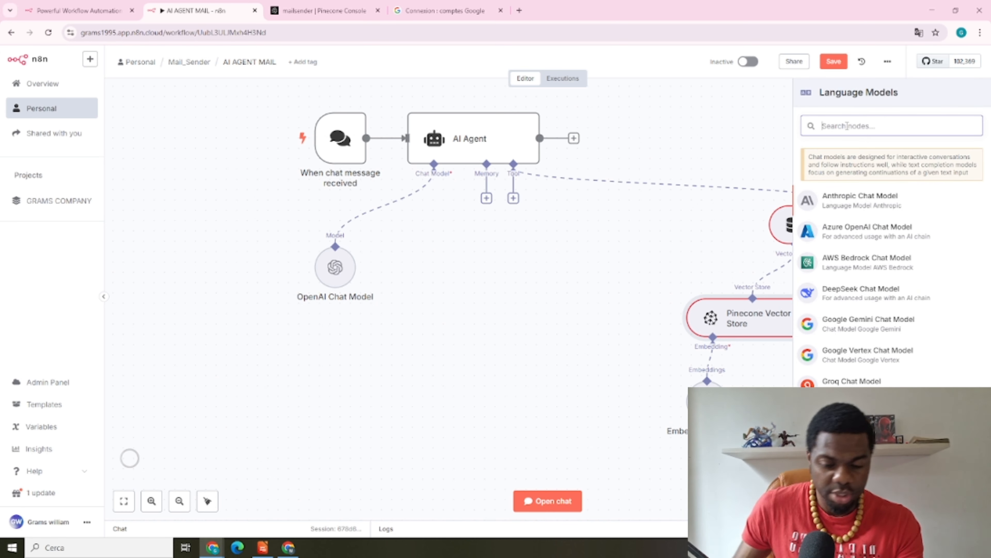
type("OPEN")
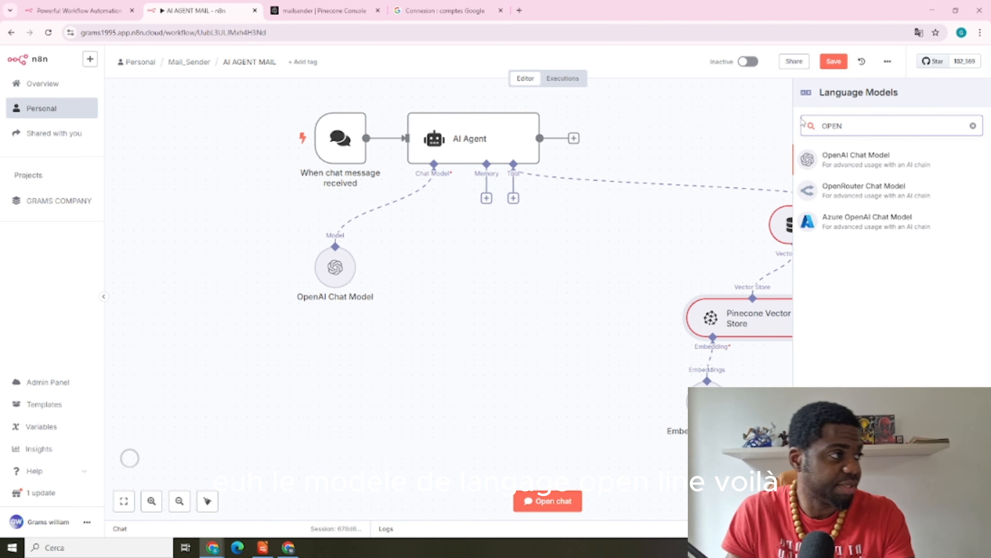
left_click(861, 169)
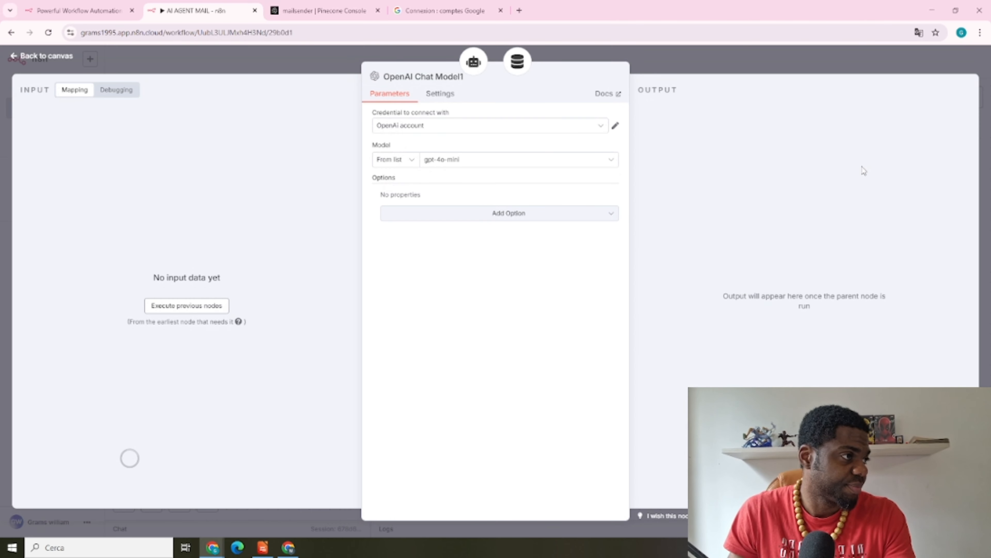
left_click(503, 160)
scroll(452, 246, "down", 3)
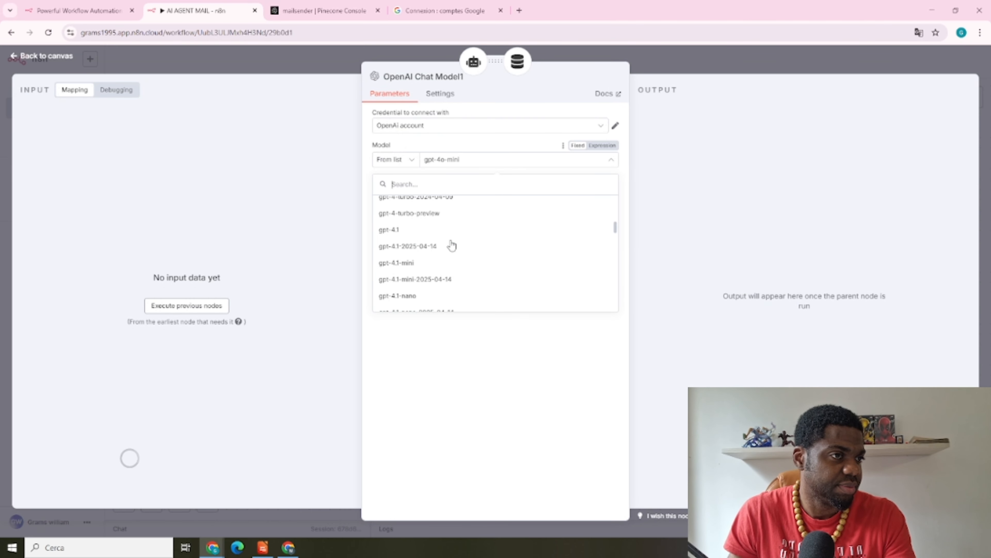
scroll(453, 245, "up", 2)
left_click(382, 258)
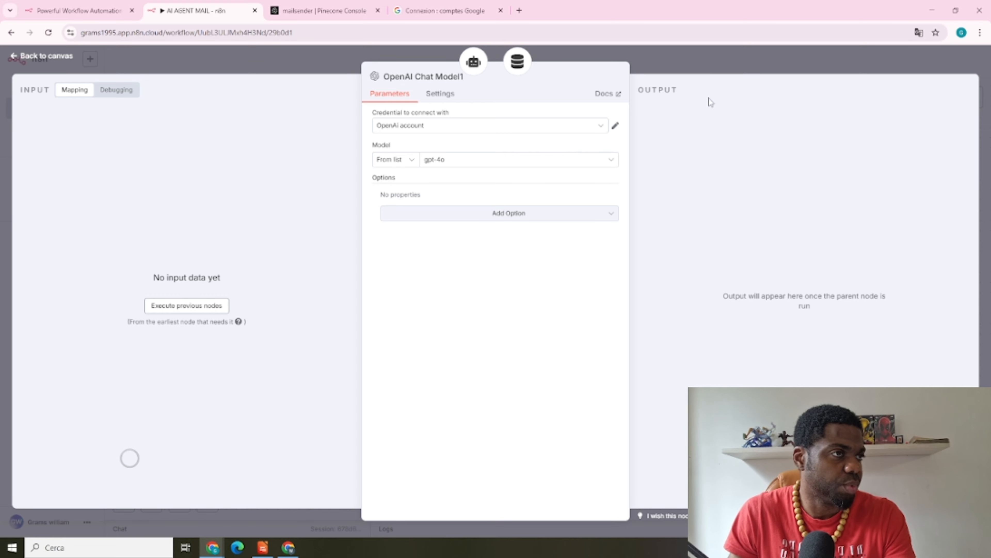
left_click(736, 60)
left_click_drag(862, 332, 893, 312)
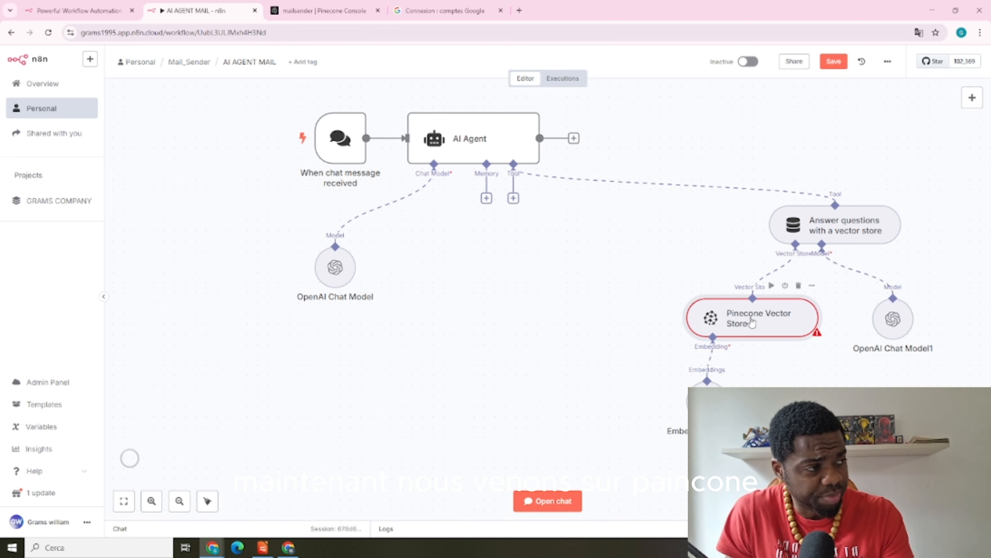
Set the Pinecone Vector Store's index to mailsender, keeping the retrieve-documents operation mode
double_click(751, 322)
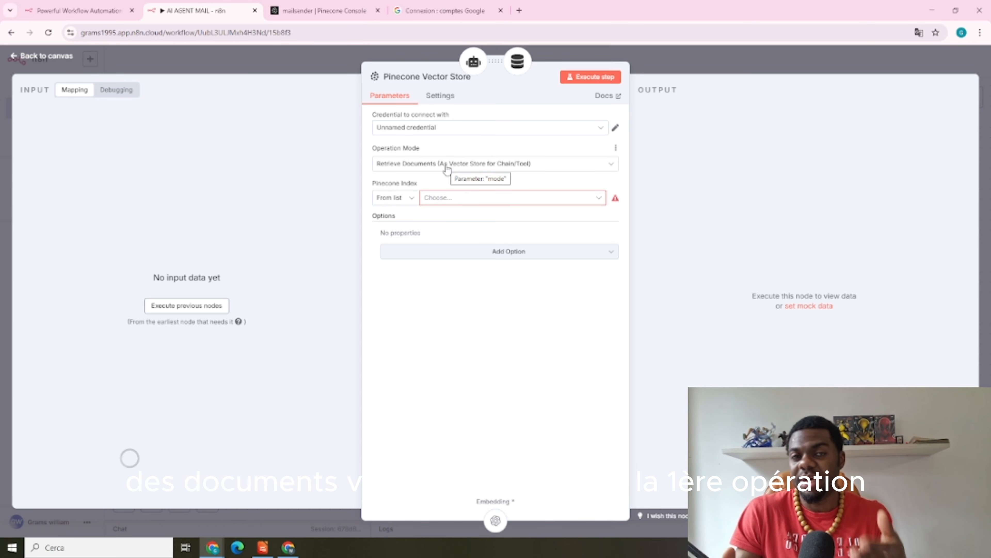
left_click(580, 166)
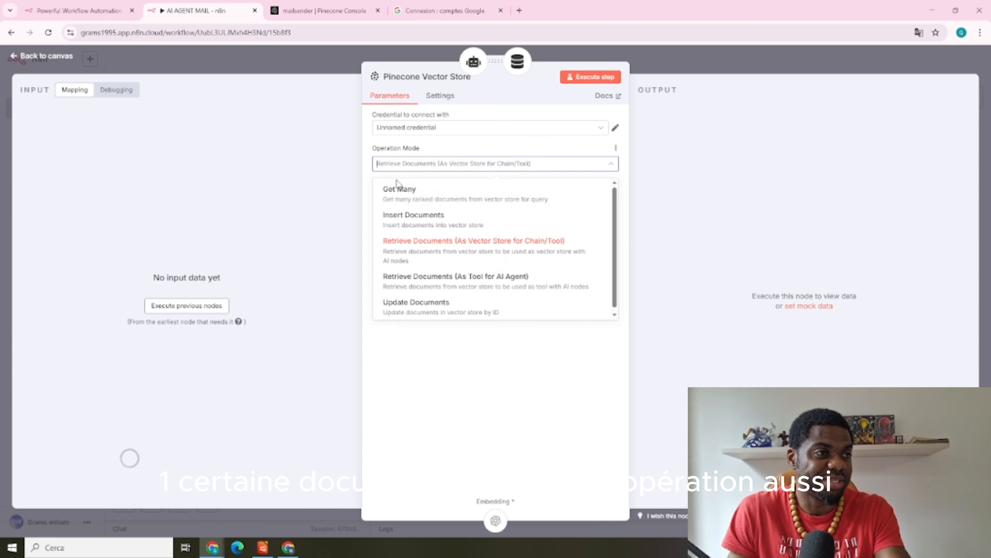
left_click(567, 152)
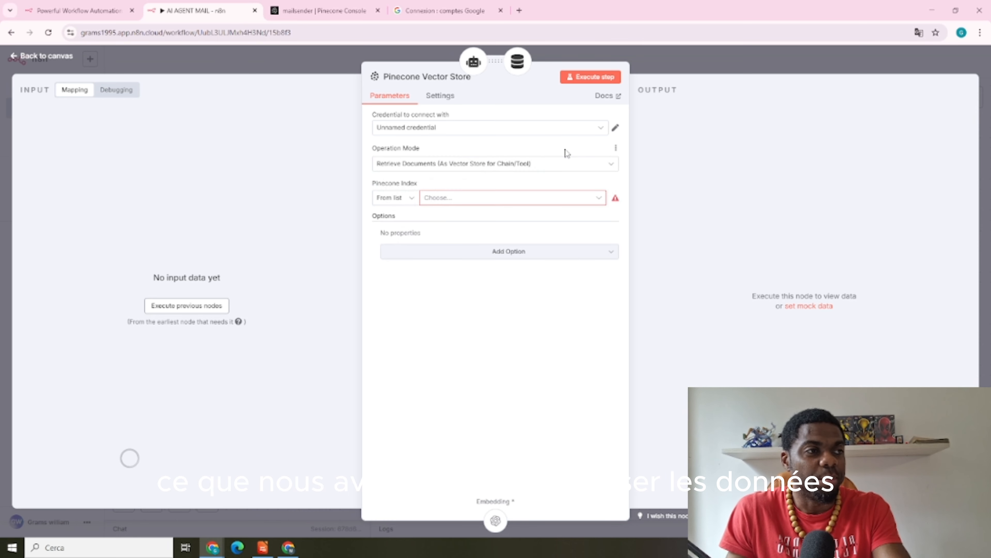
left_click(598, 198)
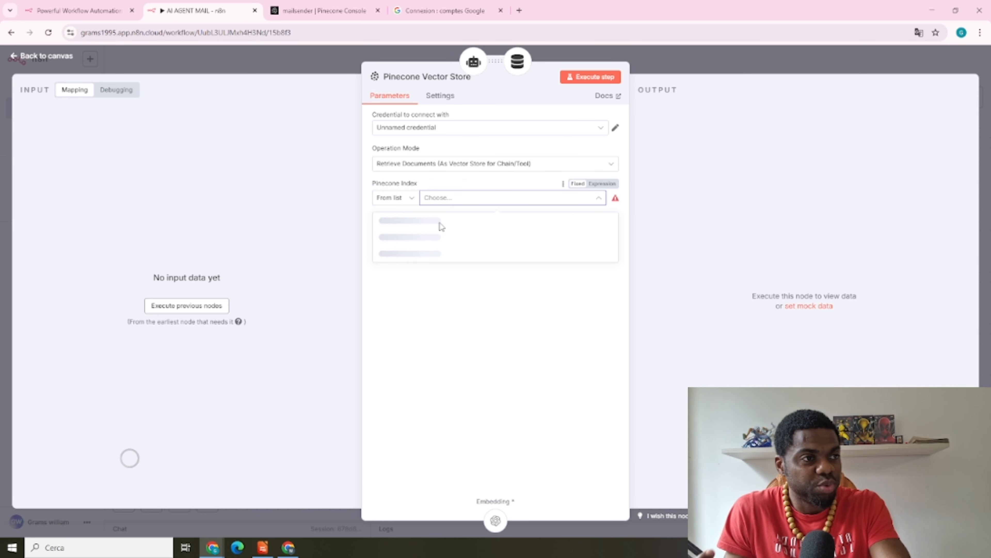
left_click(410, 224)
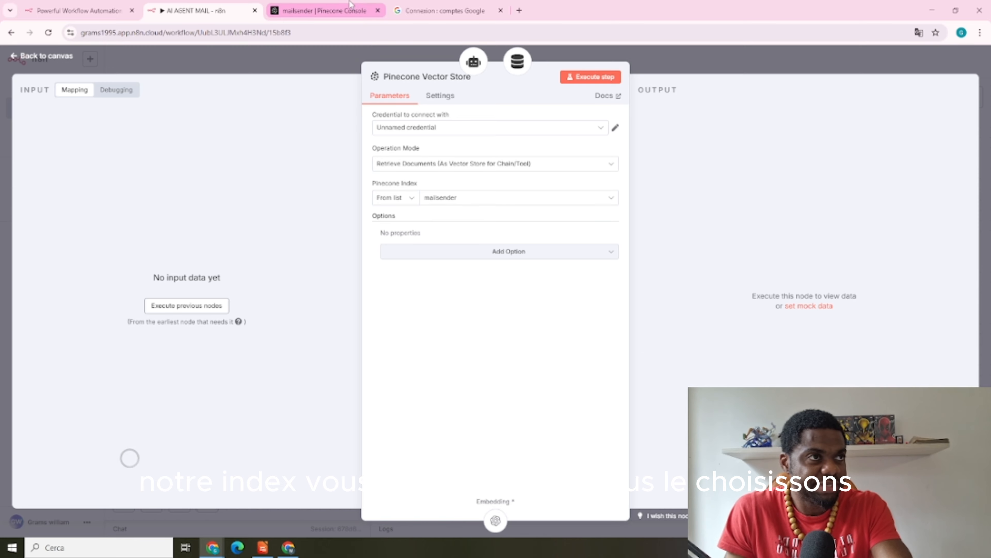
left_click(324, 10)
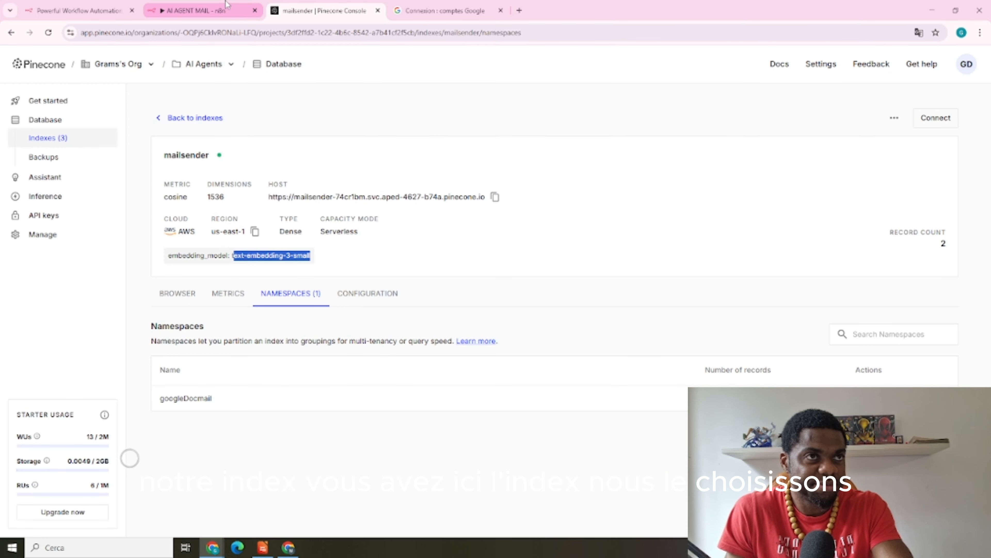
left_click(193, 11)
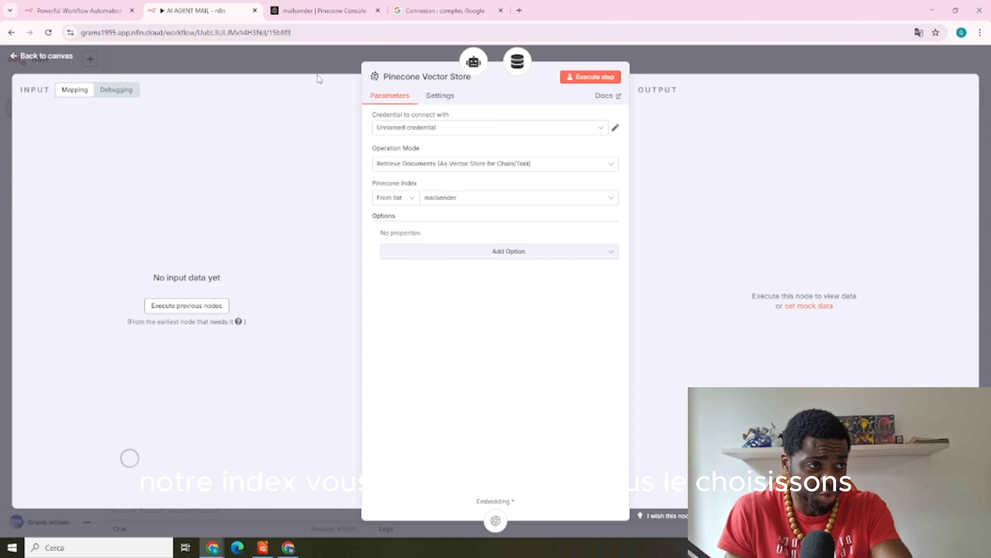
Add an empty Pinecone Namespace option to the vector store
left_click(507, 254)
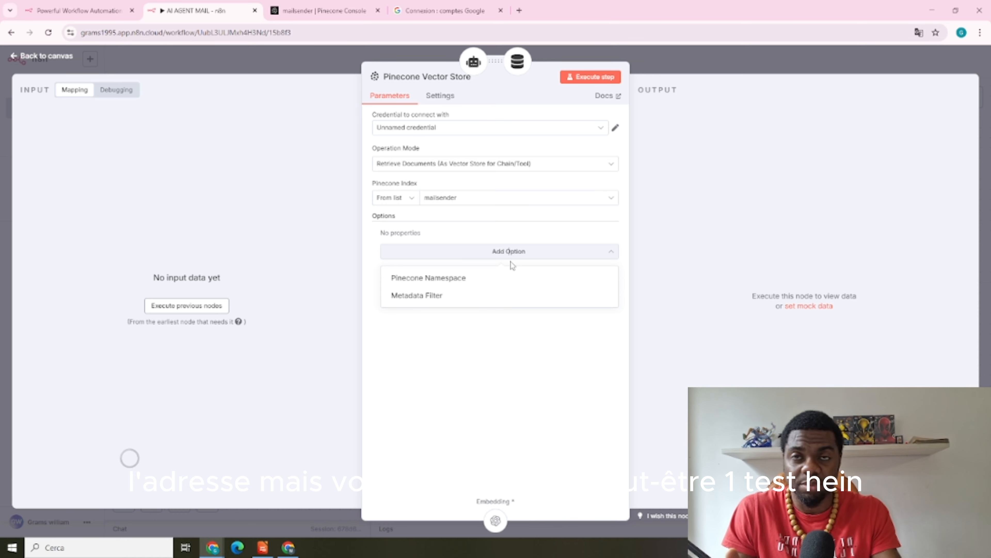
left_click(485, 282)
mouse_move(457, 233)
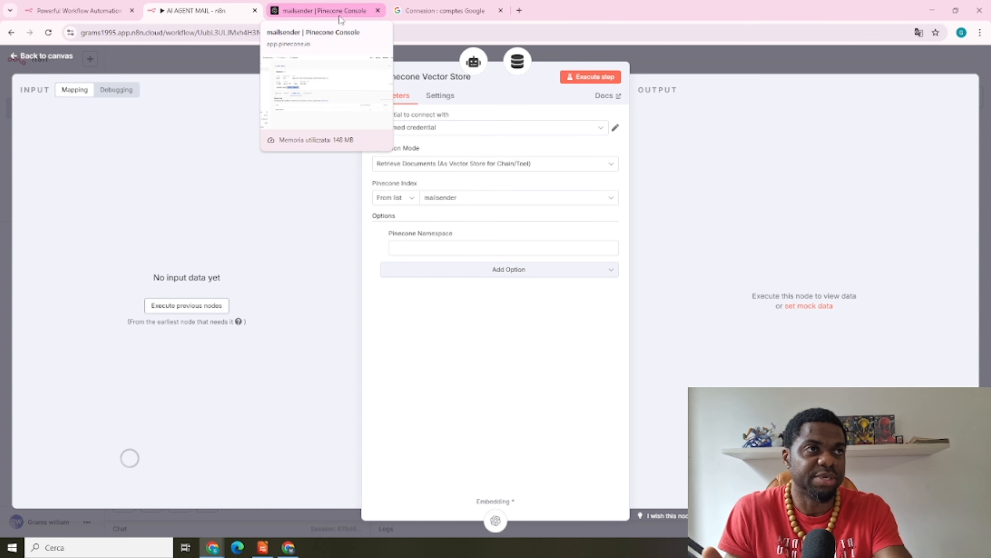
Save AI AGENT MAIL and look up the namespace used by PUSH ON PINECONE's Pinecone node
left_click(751, 55)
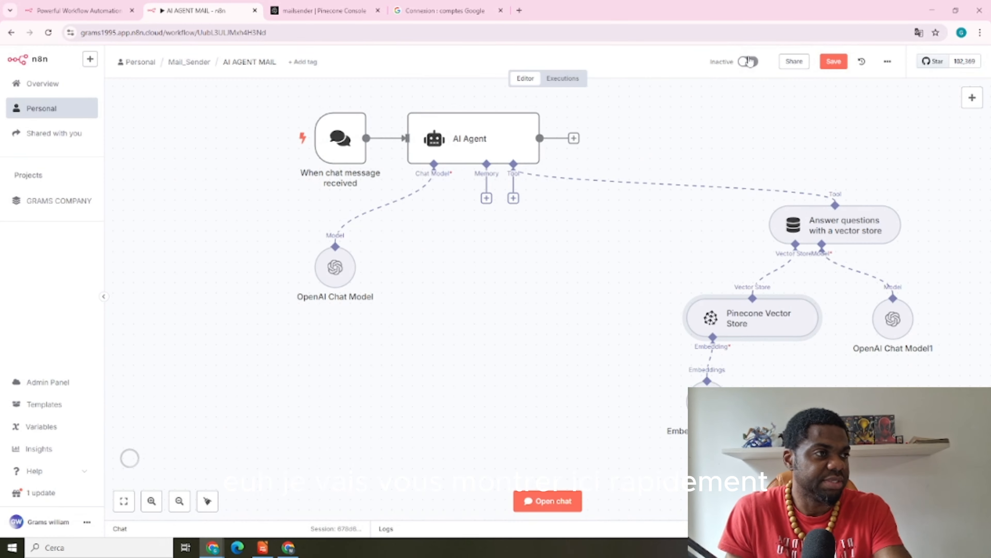
left_click(829, 62)
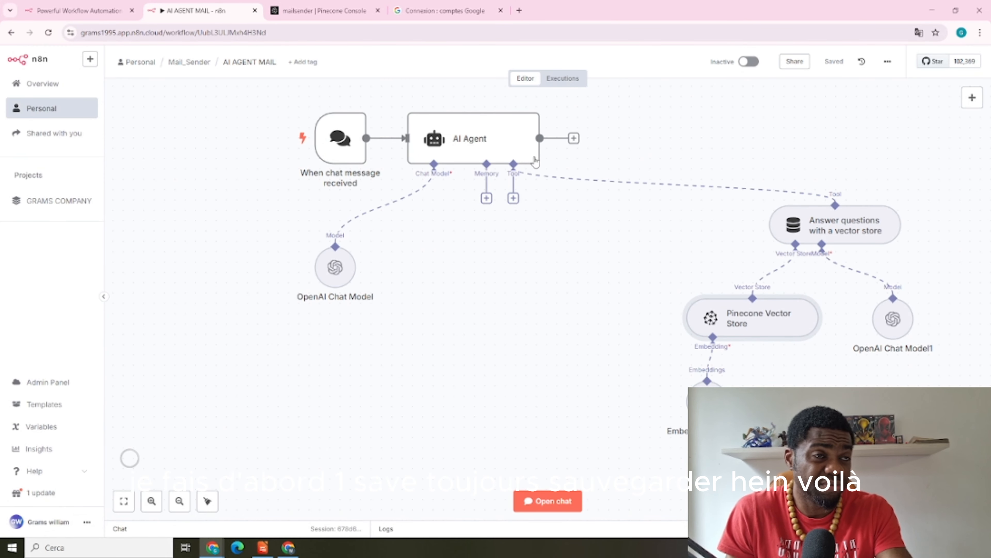
left_click(179, 69)
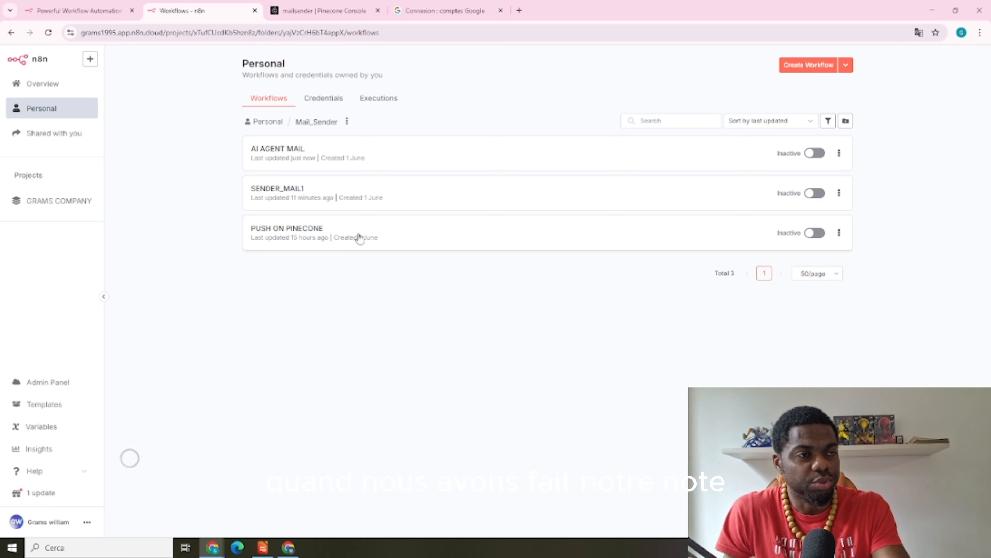
left_click(358, 237)
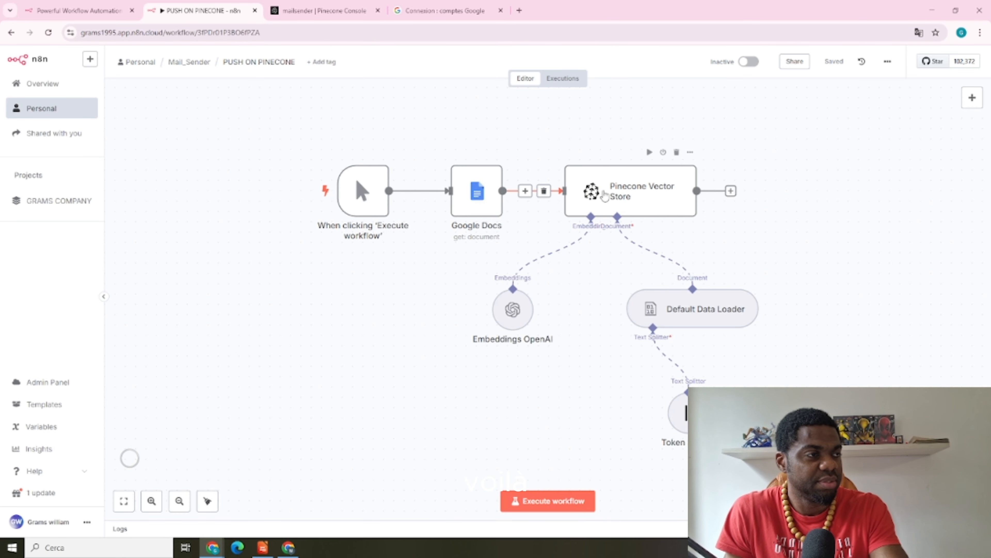
double_click(594, 191)
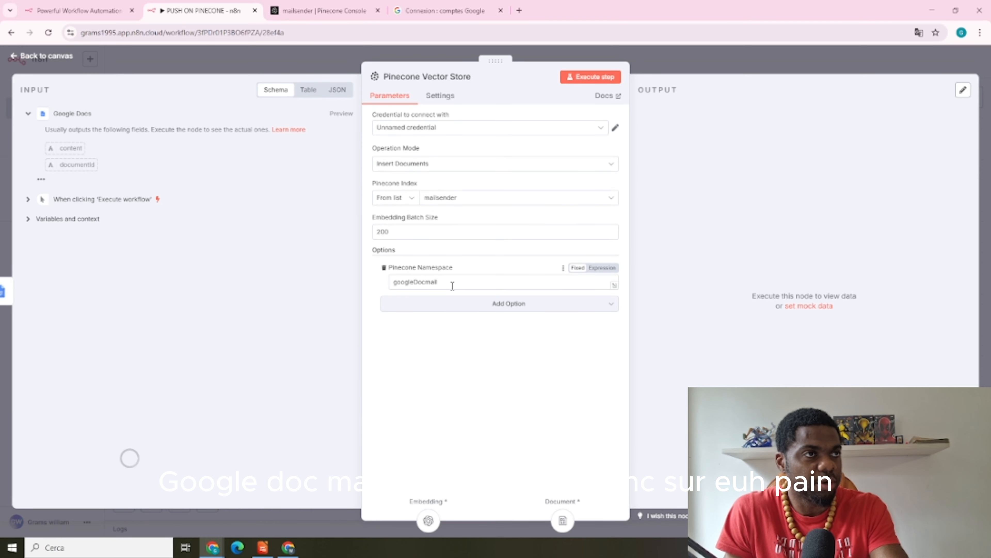
left_click(327, 4)
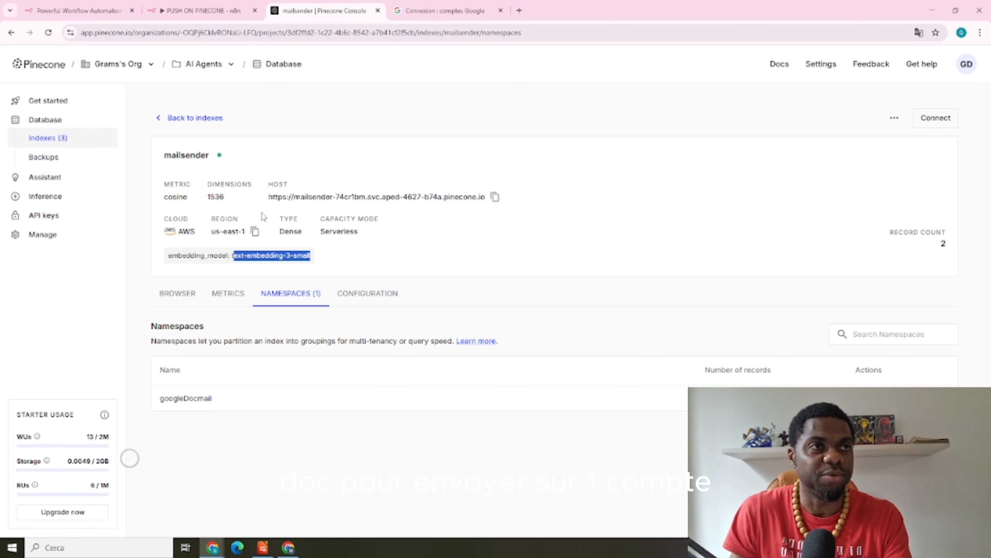
left_click(199, 11)
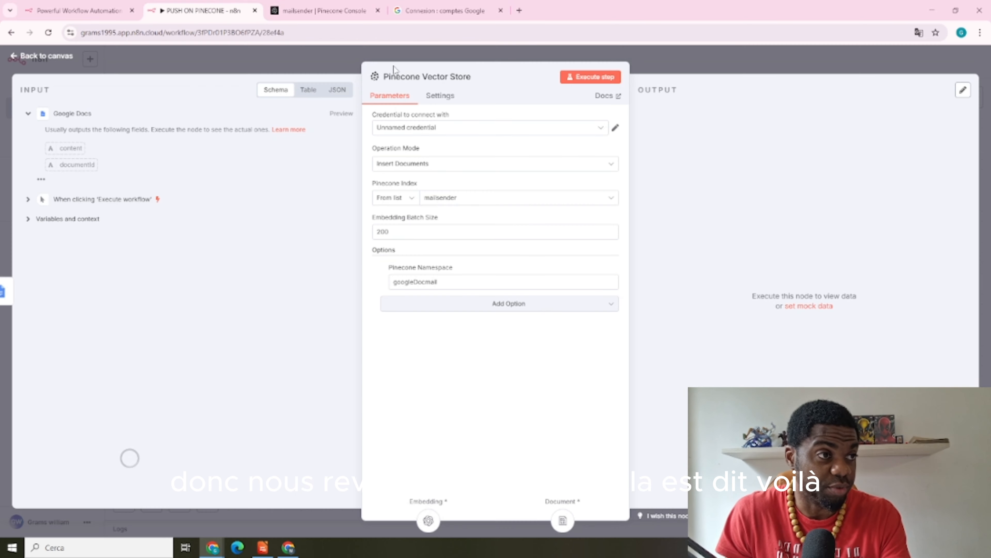
left_click(584, 55)
Paste googleDocmail as the Pinecone Namespace in AI AGENT MAIL's Pinecone Vector Store
left_click(188, 63)
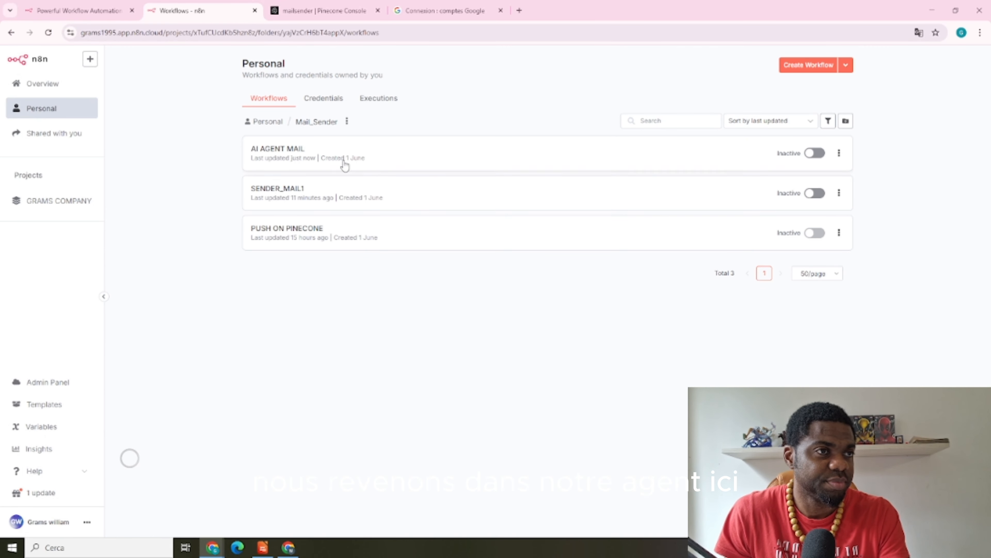
double_click(343, 162)
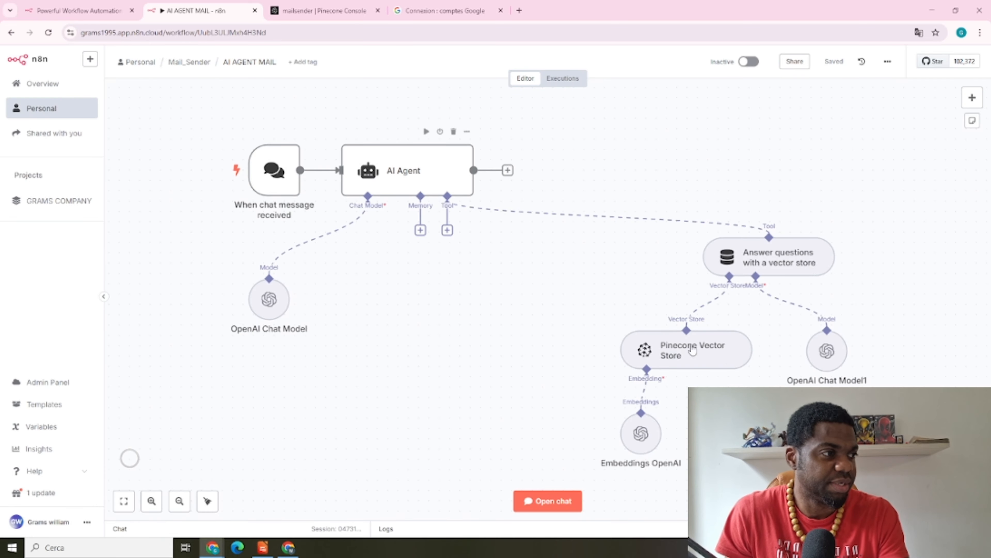
double_click(730, 359)
left_click(422, 249)
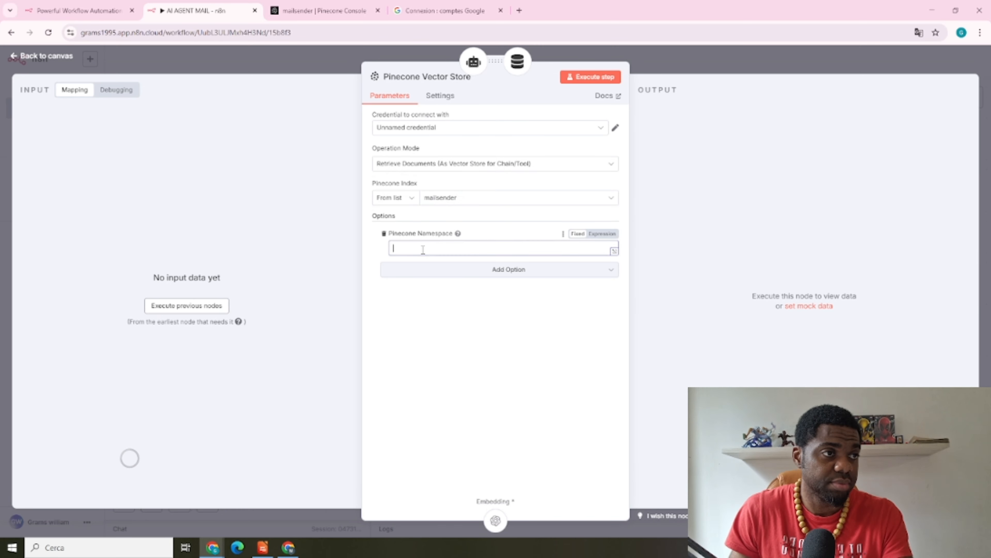
type("googleDocmail")
left_click(704, 185)
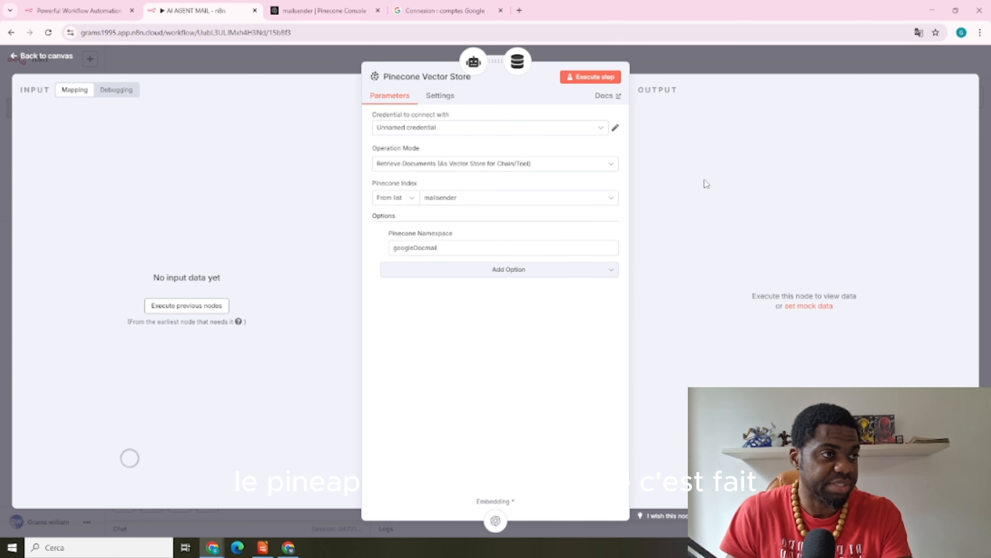
left_click(742, 70)
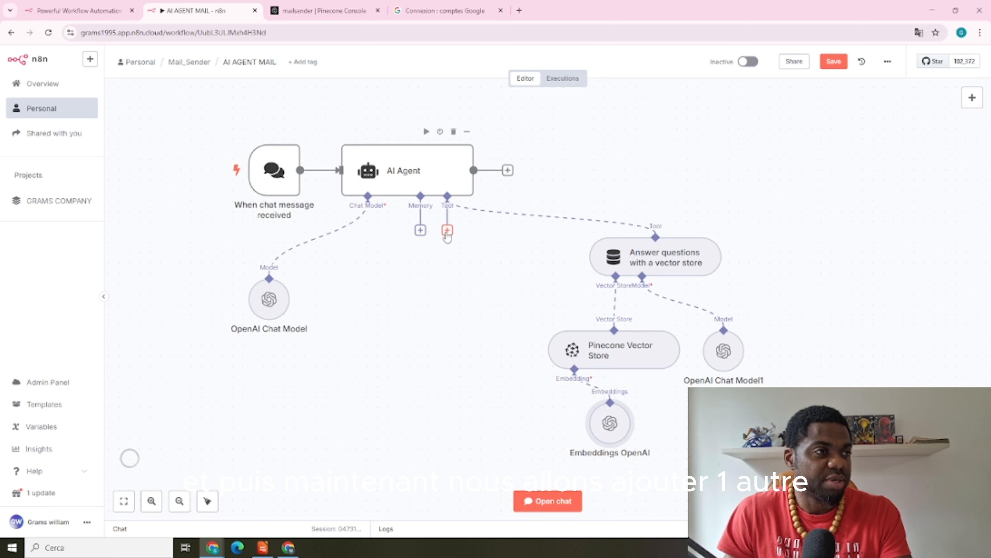
Open the Tools list from the AI Agent's Tool connector
left_click(447, 231)
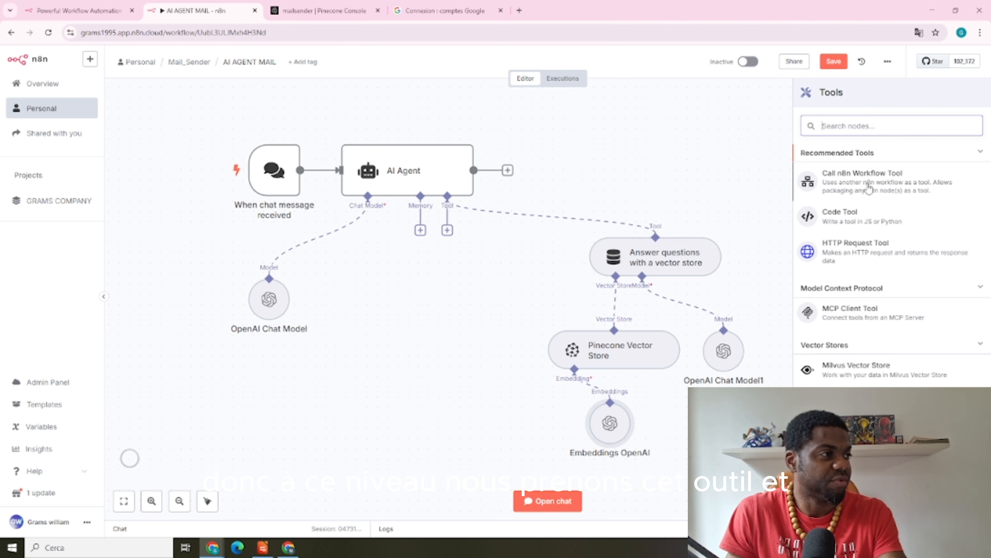
Add a Call n8n Workflow Tool described 'APPELLE CETTE OUTIL LORSQUE TU DOIS ENVOYER UN MAIL'
left_click(855, 192)
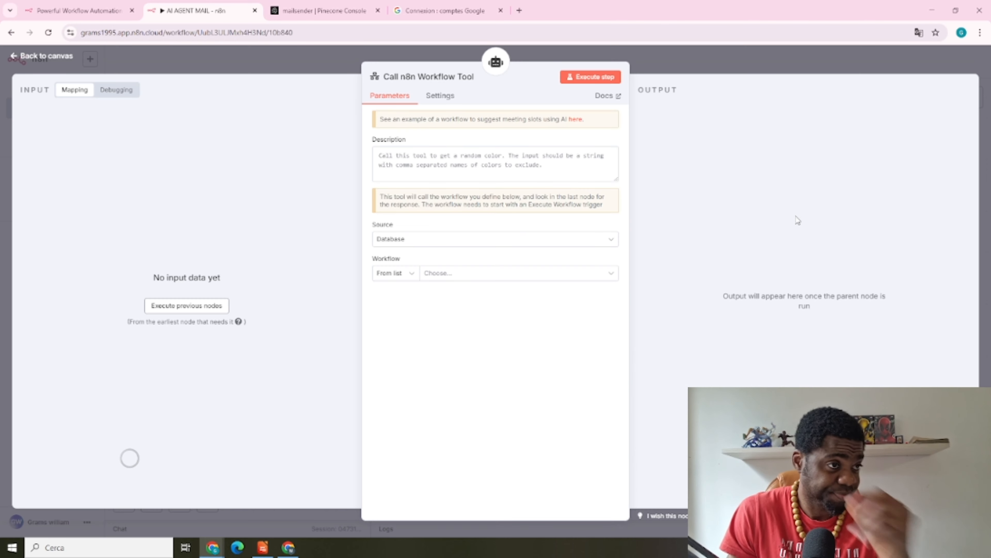
left_click(381, 155)
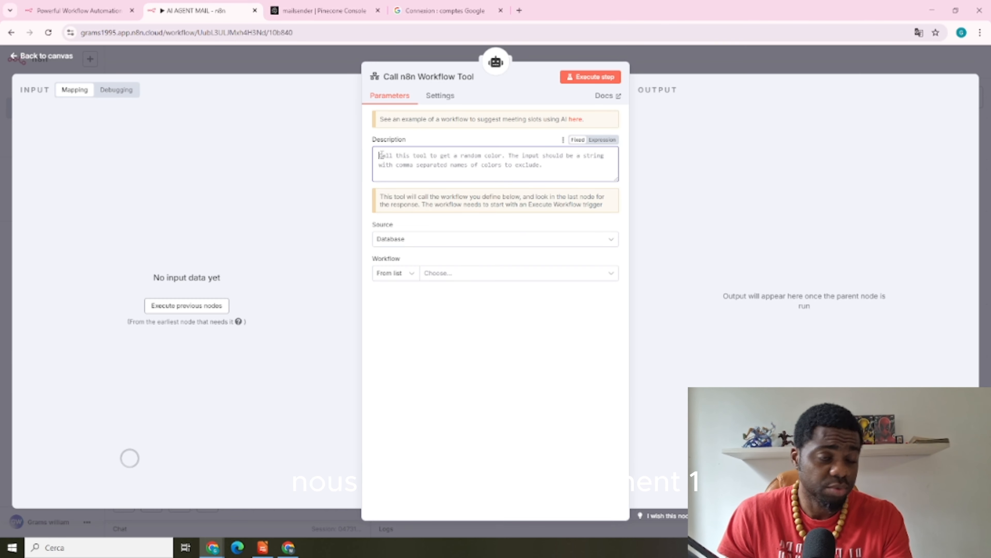
type("AP")
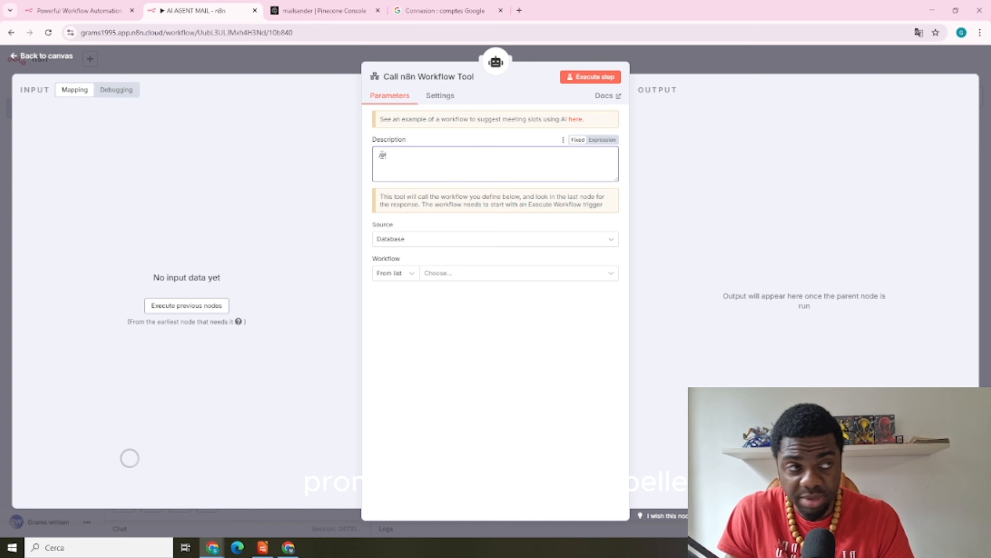
type("PELLE CETTE OUTIL LORSQUE TU DOIS ENVOYER UN MAIL")
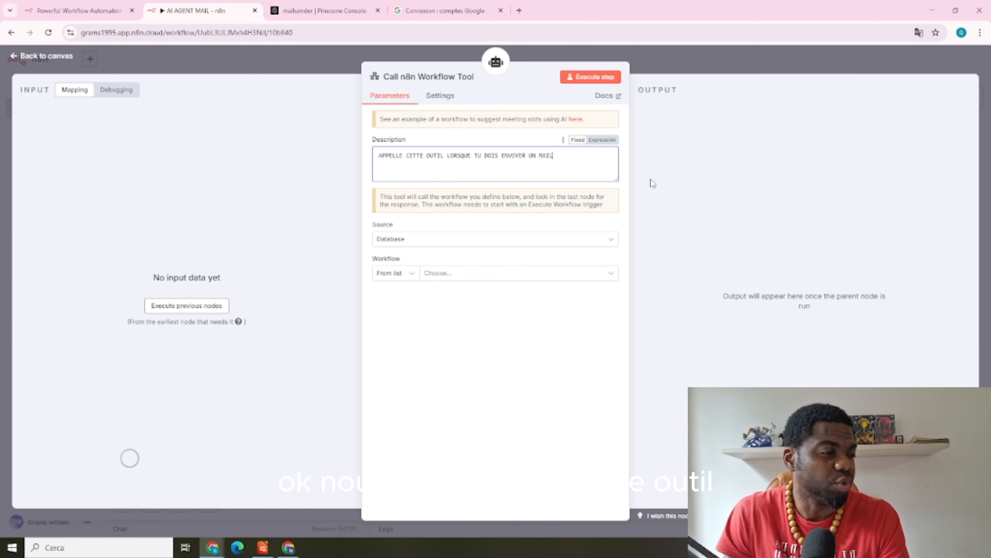
left_click(550, 251)
Select SENDER_MAIL1 as the called workflow and review its email, sujet and message inputs
left_click(576, 272)
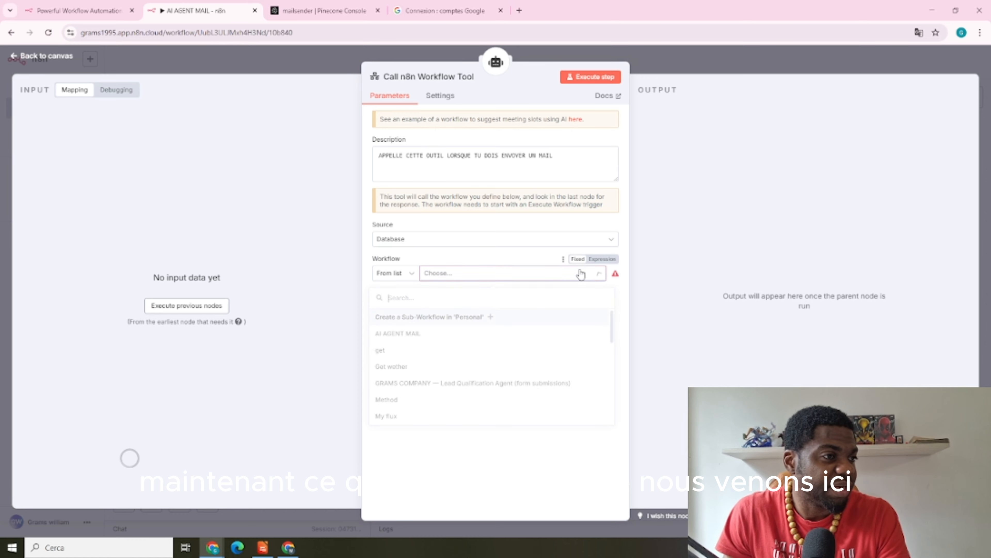
scroll(484, 352, "down", 5)
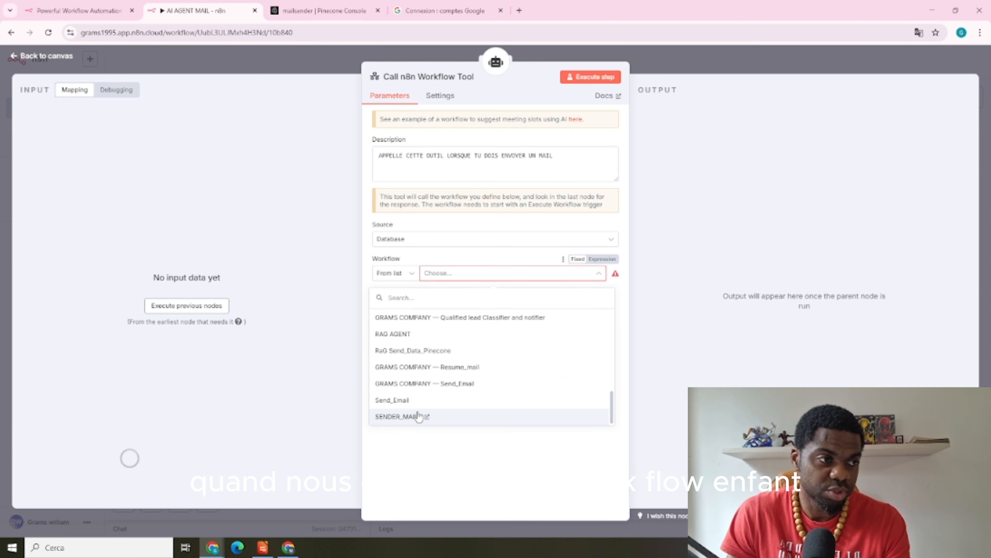
left_click(418, 417)
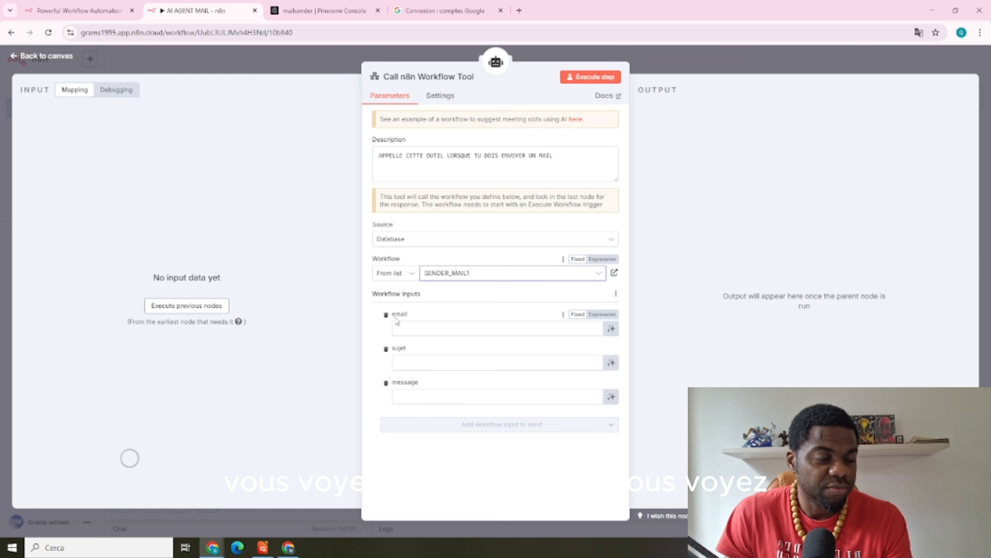
left_click(410, 363)
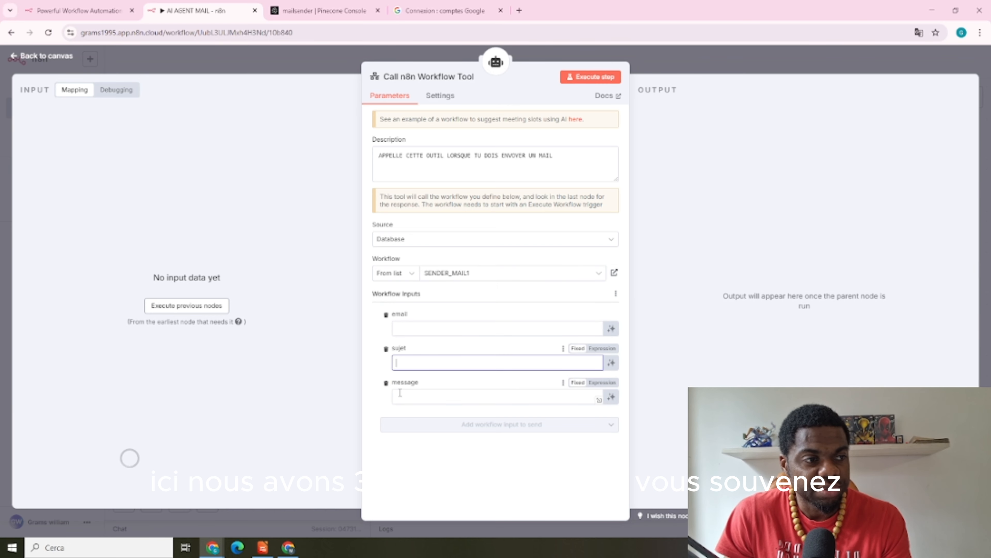
left_click(400, 394)
left_click(405, 328)
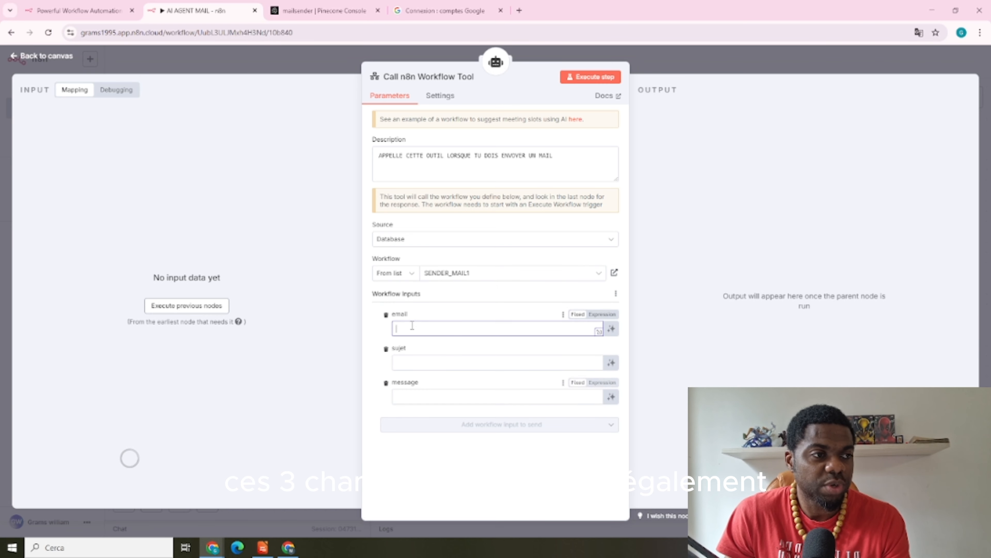
left_click(405, 361)
left_click(411, 392)
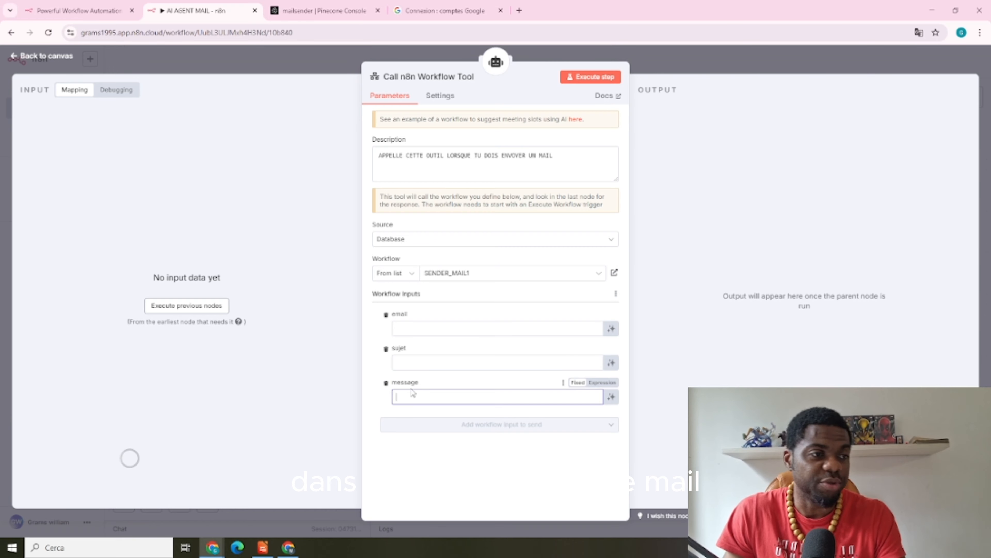
Rearrange the Answer questions, Pinecone and Embeddings OpenAI nodes, then open the test chat
left_click(650, 57)
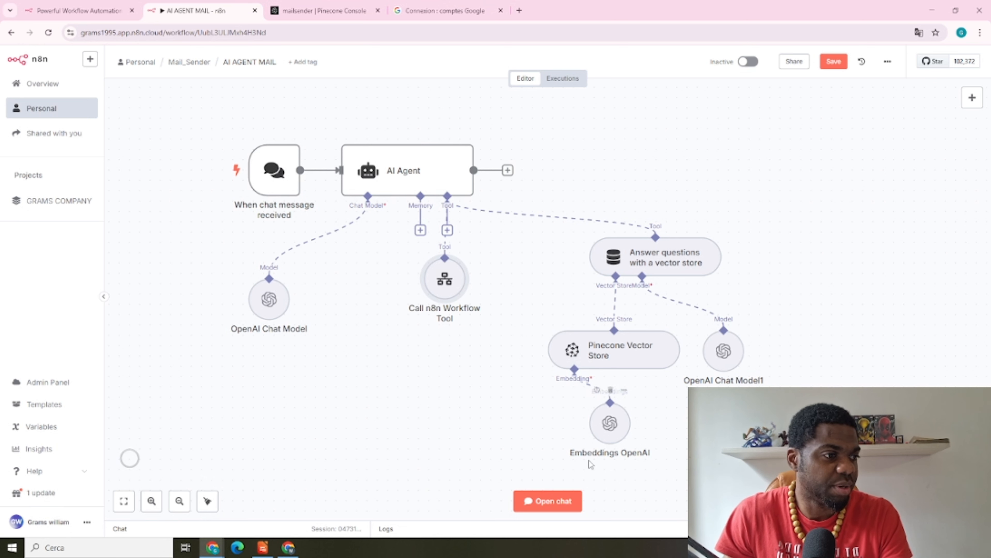
left_click_drag(660, 255, 577, 286)
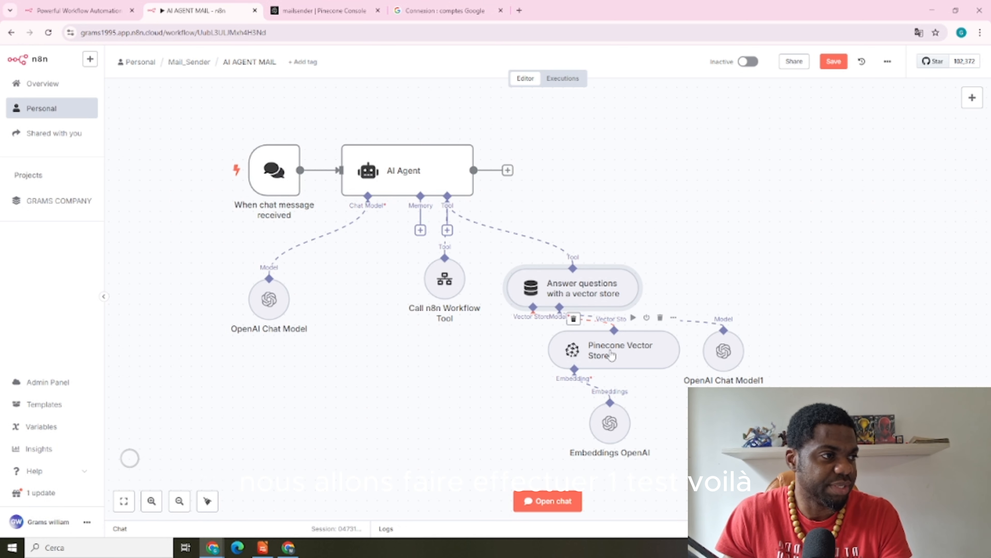
left_click_drag(605, 354, 512, 363)
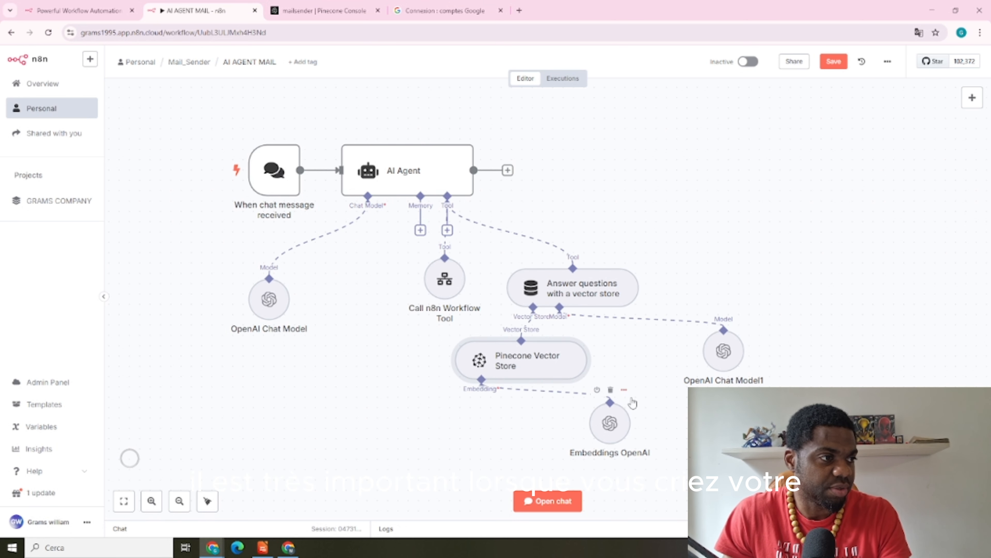
left_click_drag(621, 414, 559, 414)
left_click_drag(725, 351, 703, 362)
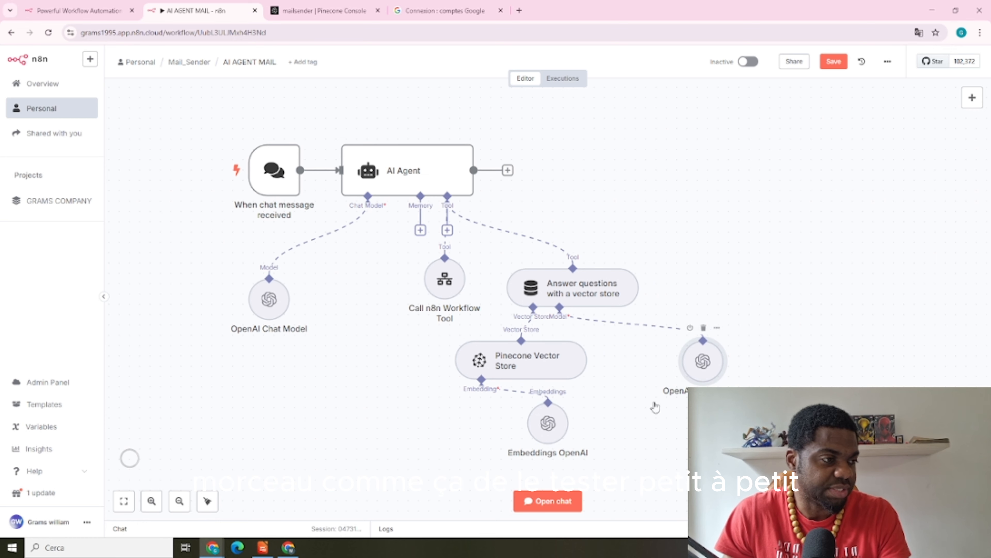
left_click(548, 501)
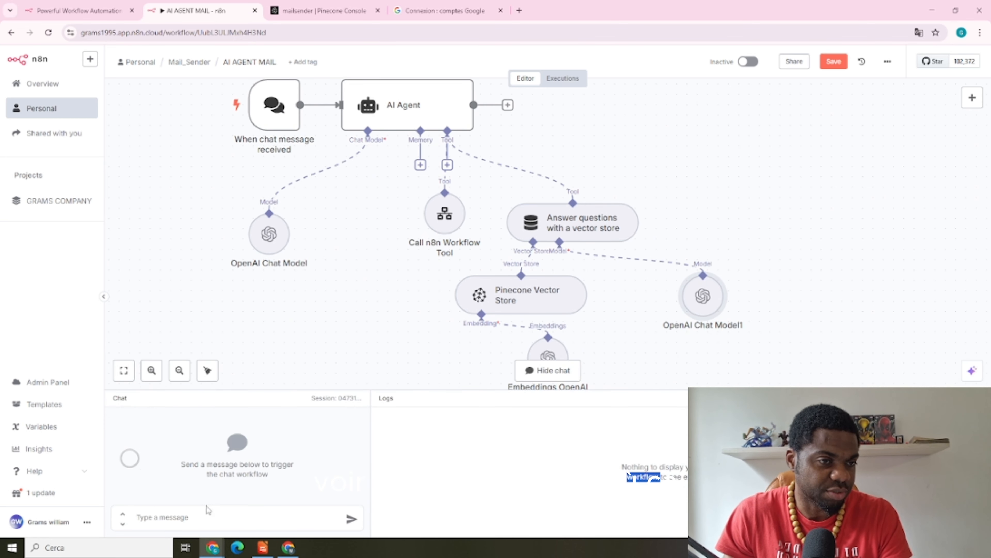
Send a chat request asking the agent to e-mail a contact about dinner, then lower the workflow tool node
left_click(174, 509)
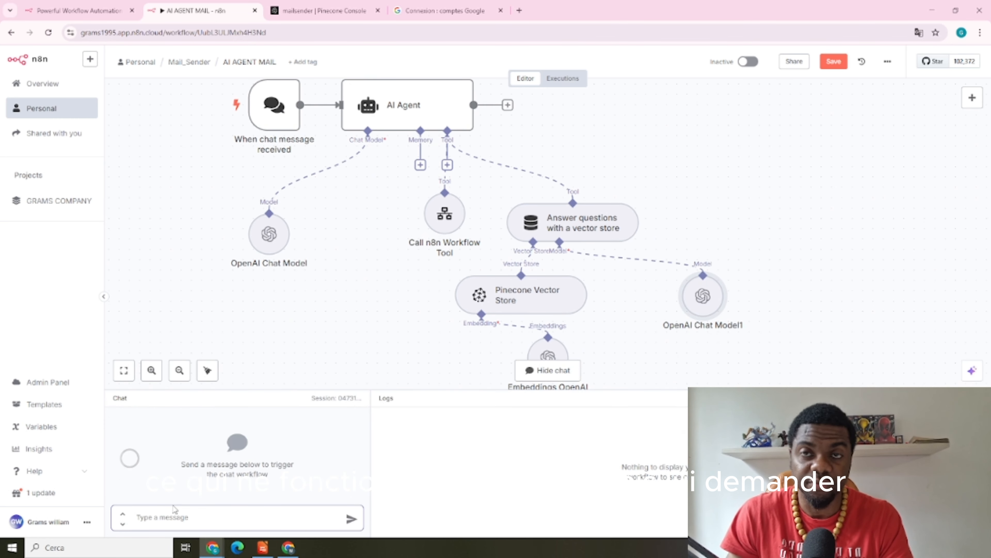
type("PEUX")
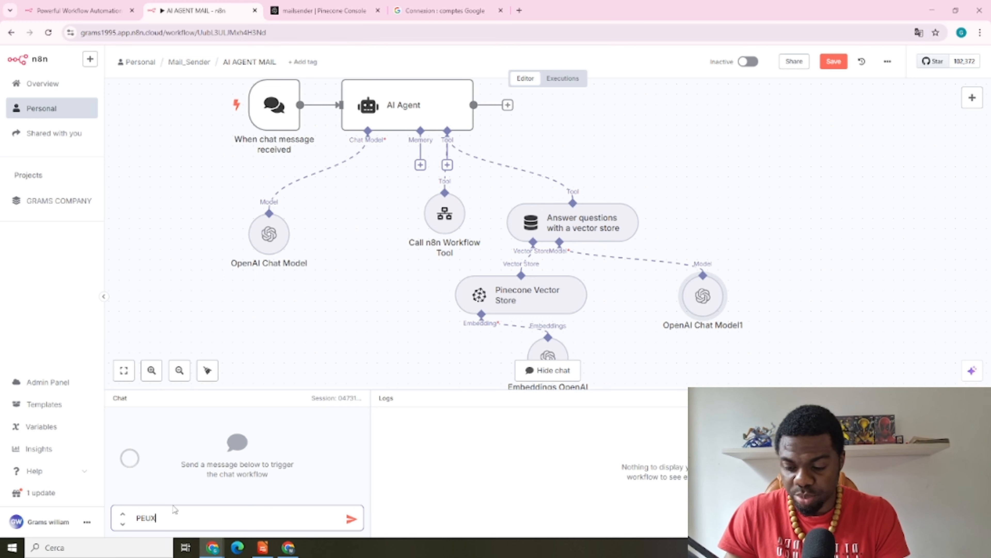
type(" TU M'EN")
key("BackSpace")
key("BackSpace")
key("BackSpace")
key("BackSpace")
type("ENVOYER UN MAIL")
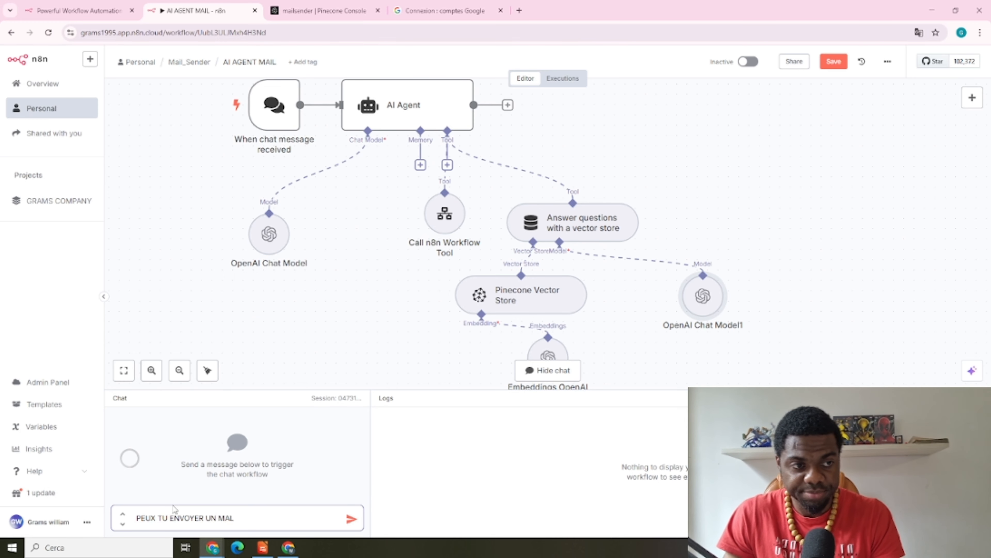
type(" A NRANCIA LUI DEMANDANT VE")
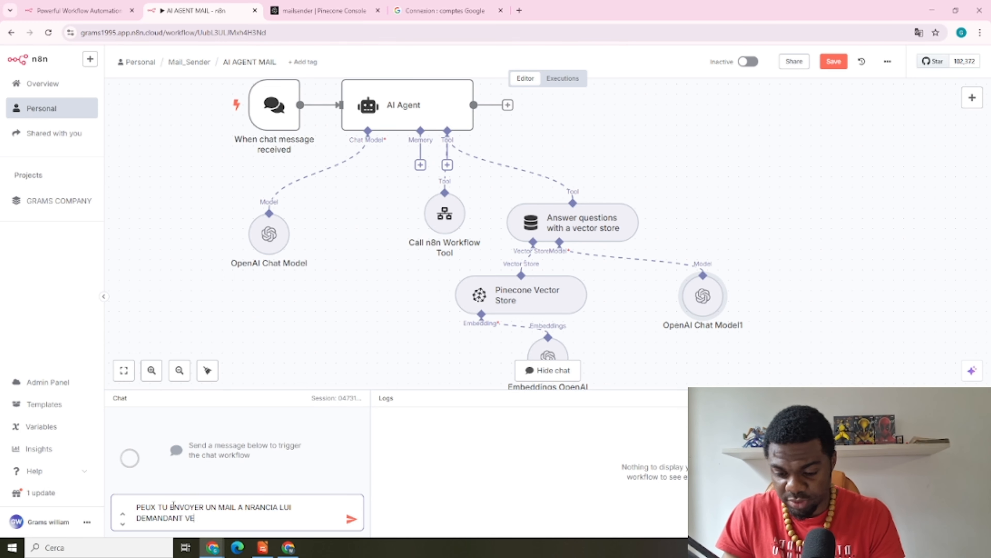
type("IR DINER")
left_click(350, 518)
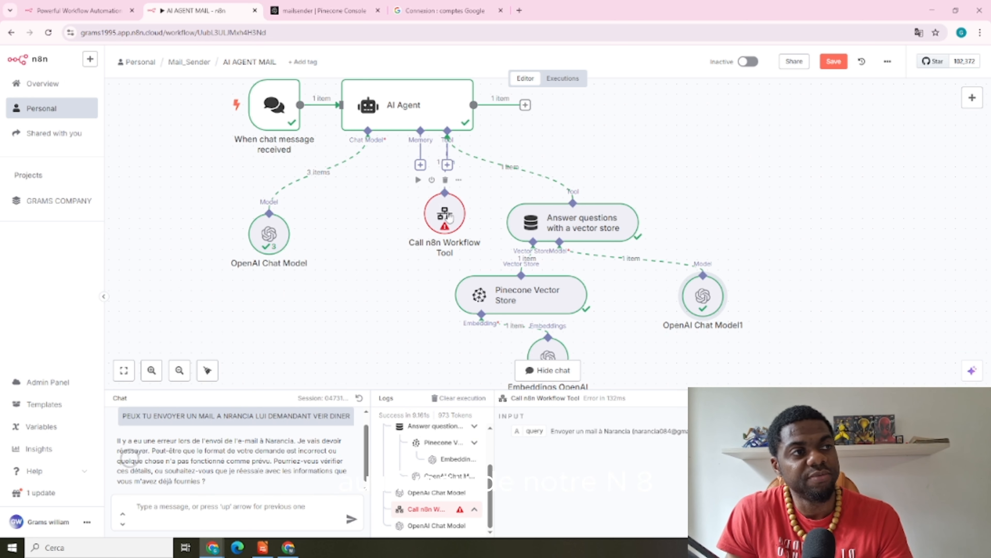
left_click_drag(452, 213, 401, 233)
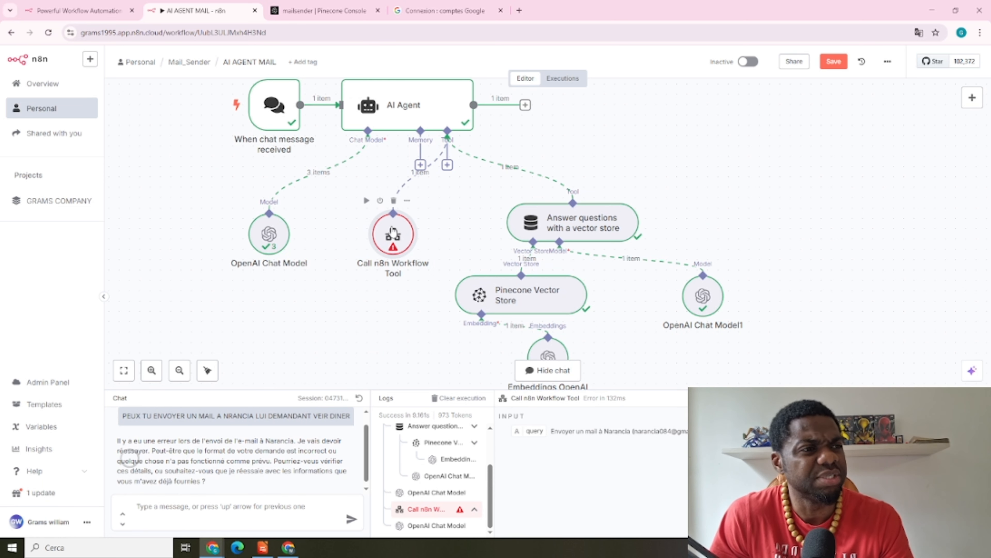
Set the AI Agent's prompt source to Define below with the chatInput expression
double_click(416, 105)
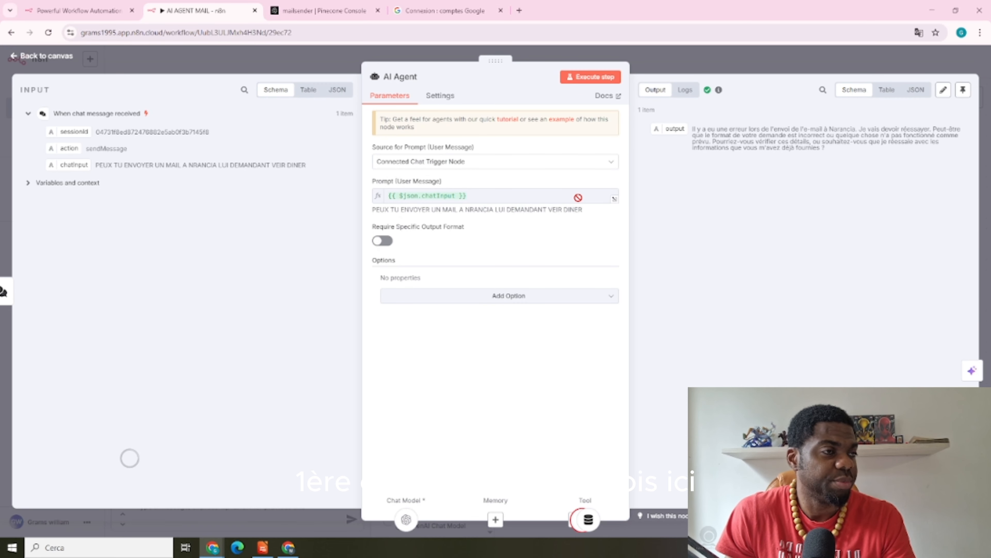
left_click(610, 162)
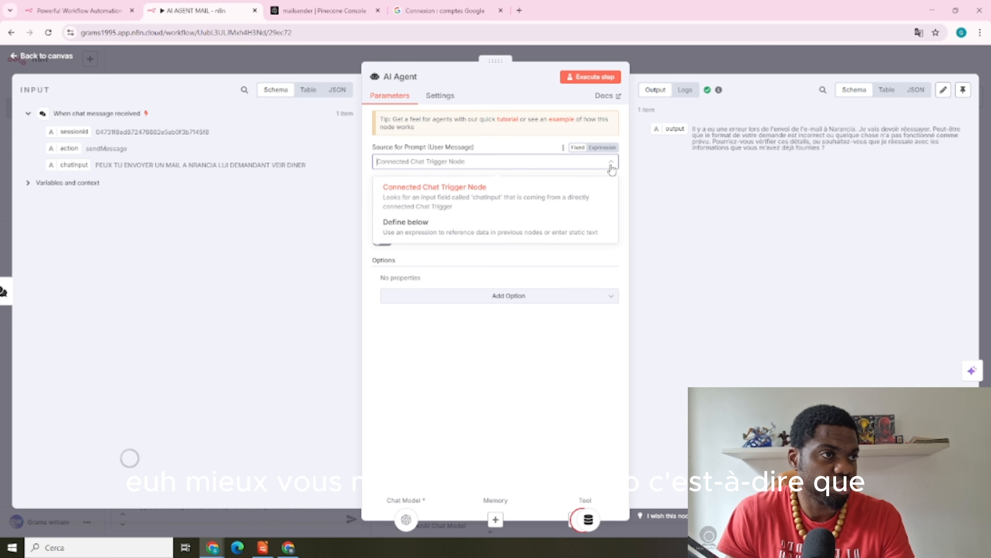
left_click(428, 226)
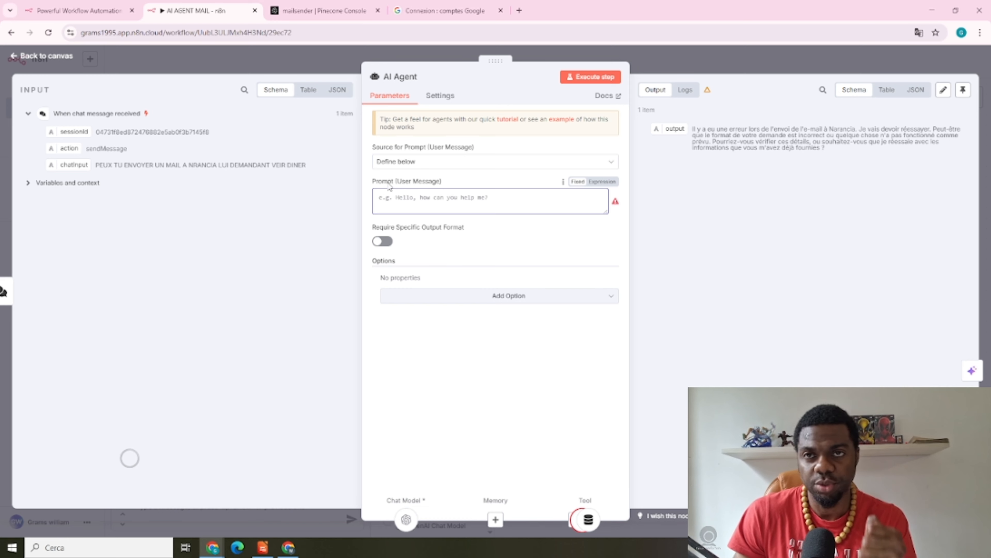
left_click(441, 161)
left_click(431, 187)
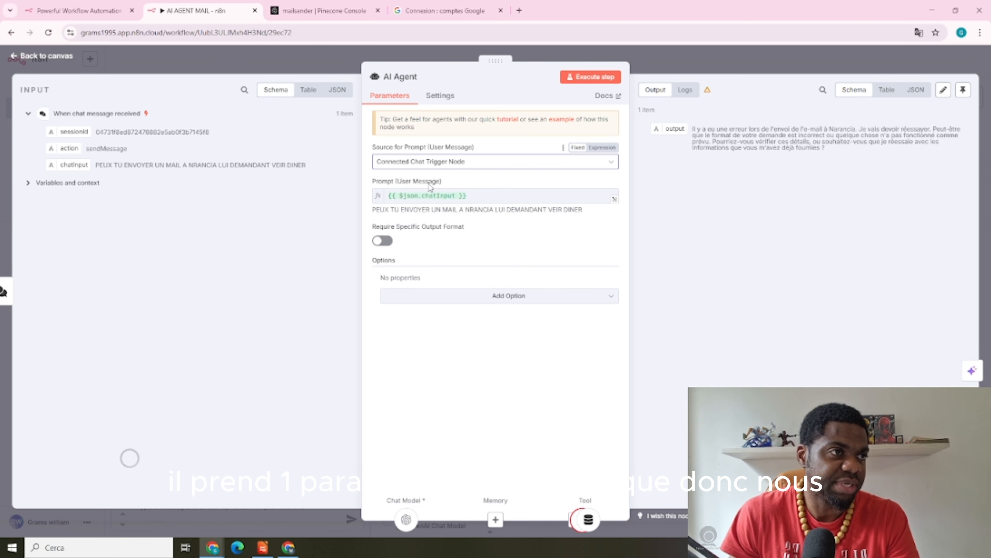
left_click(455, 162)
left_click(418, 219)
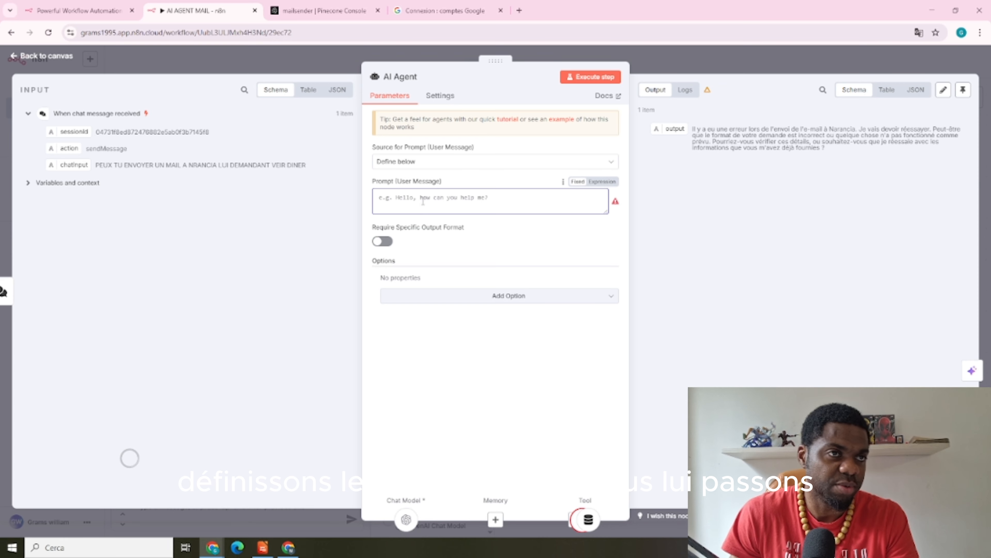
left_click_drag(71, 164, 389, 208)
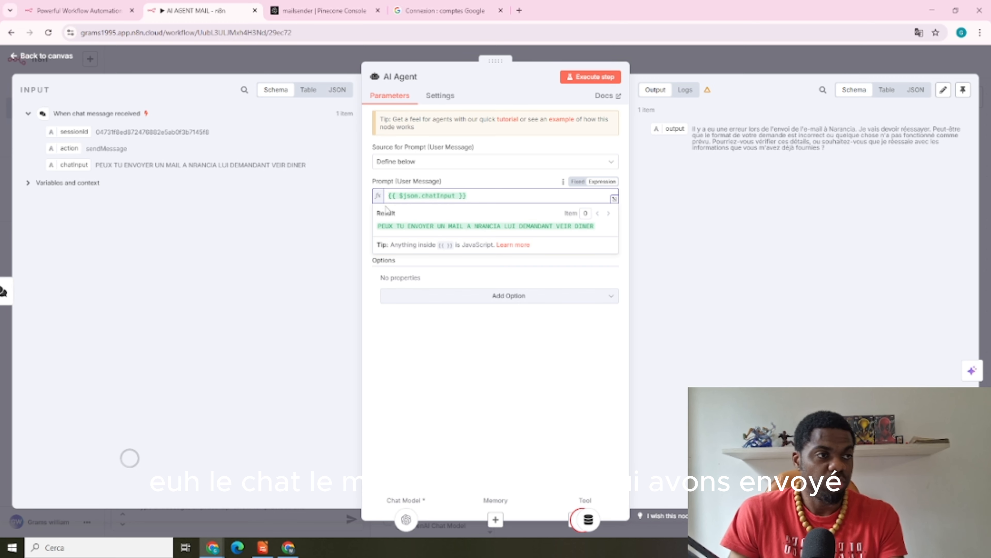
Enable Require Specific Output Format on the AI Agent and open its extra options list
left_click(627, 222)
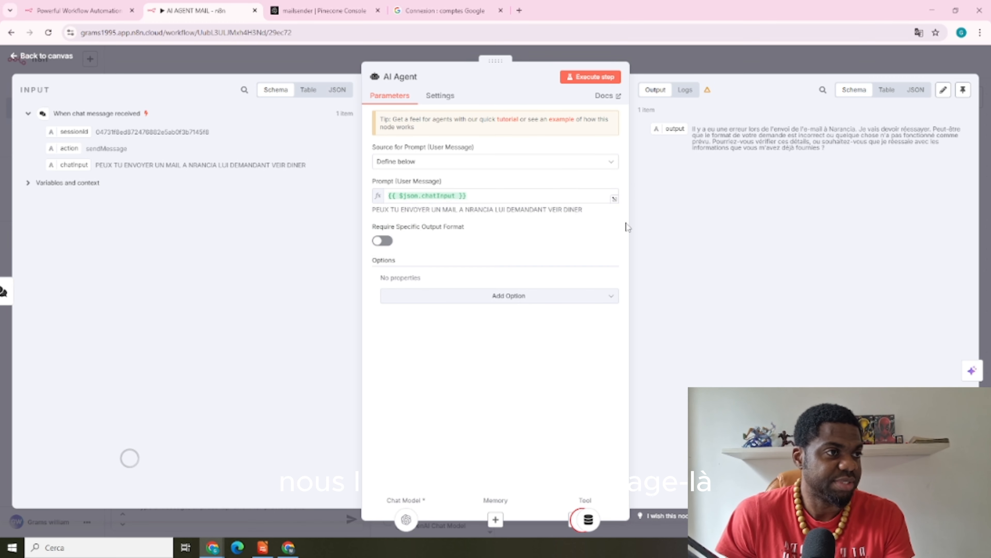
left_click(382, 241)
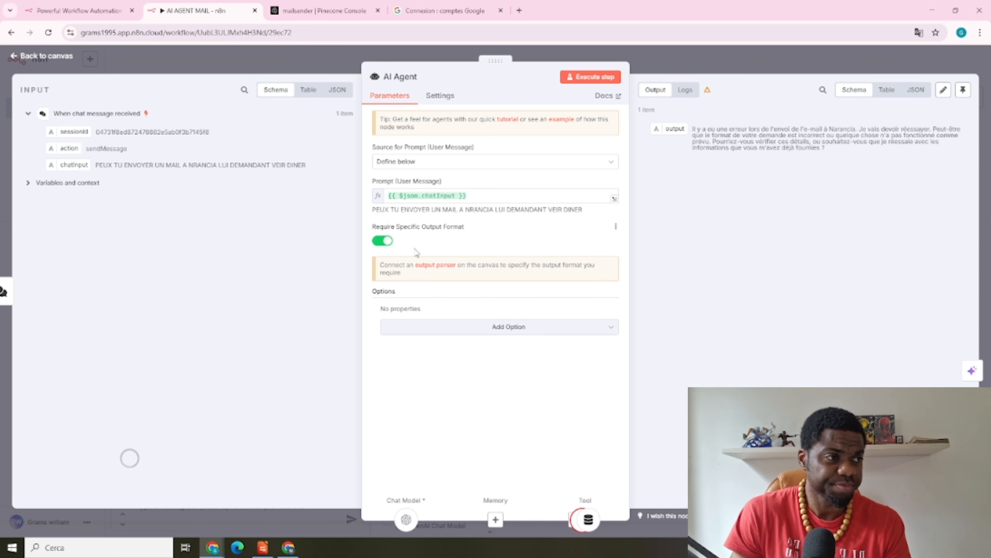
left_click(496, 331)
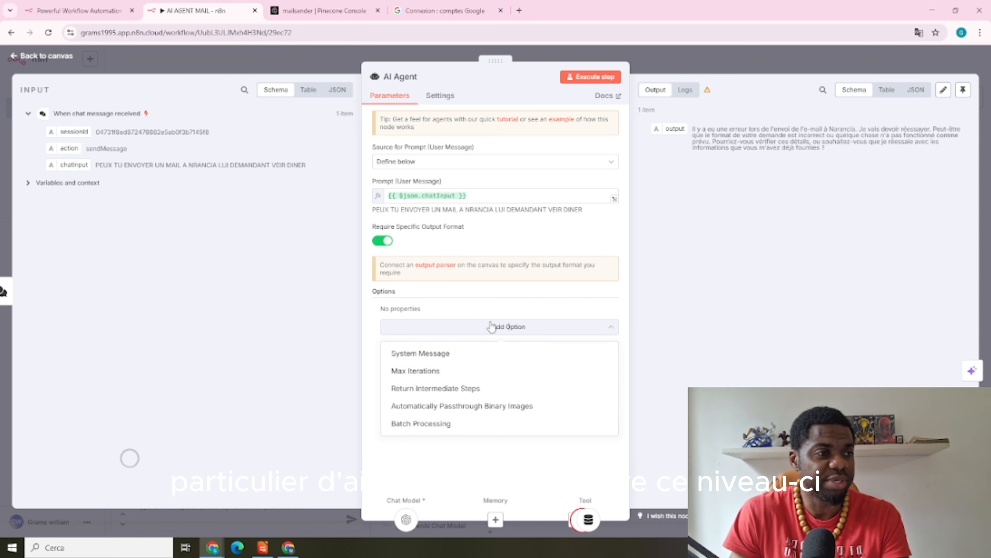
Add a System Message option to the AI Agent and clear its default text
left_click(439, 363)
left_click(523, 336)
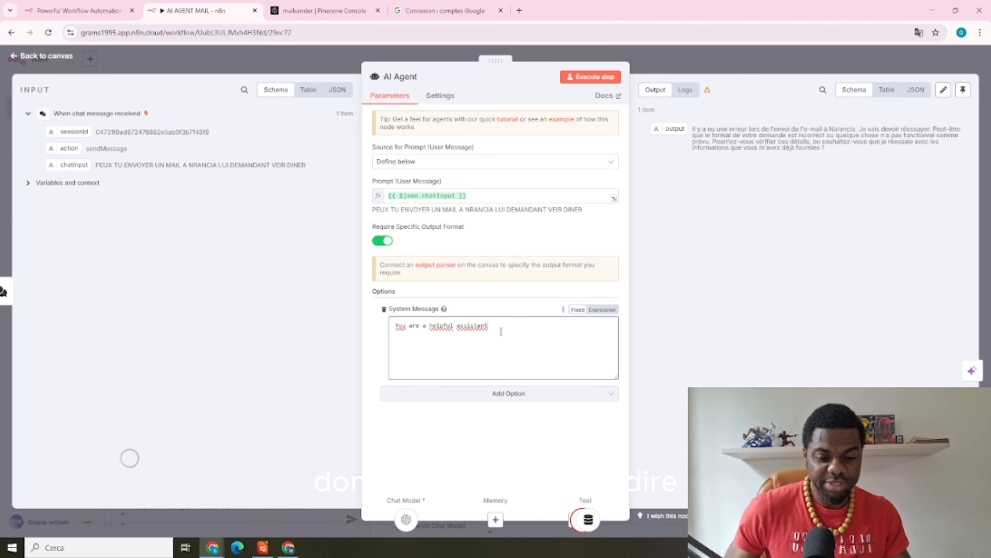
key("BackSpace")
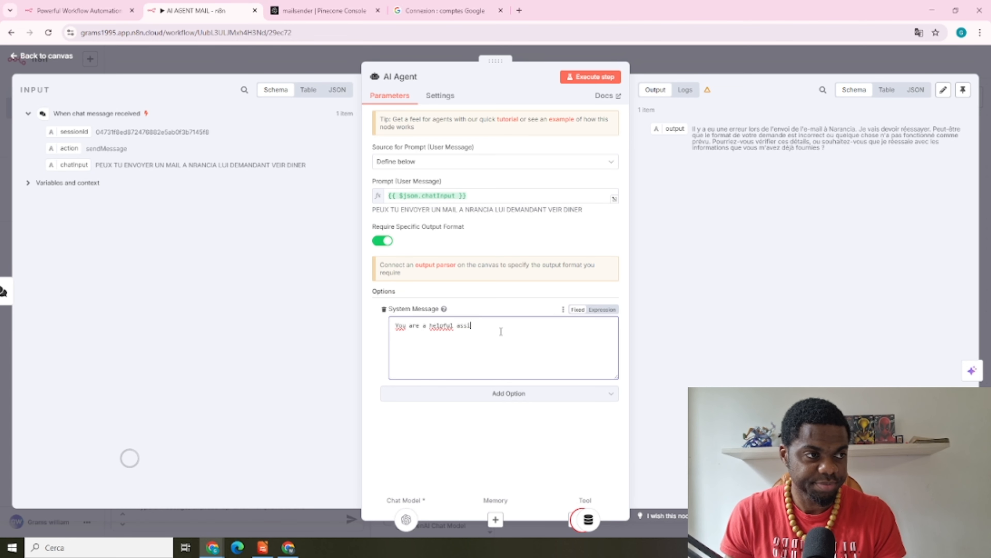
key("ctrl+a")
key("BackSpace")
Write French instructions for a mail-sending assistant using an email, sujet, message format
type("TU e ")
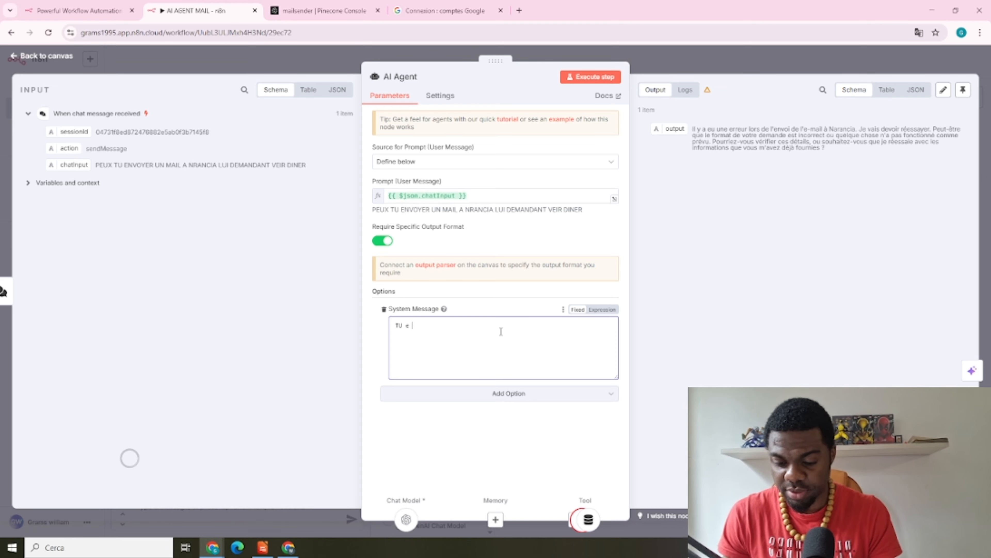
type("assistent i un assis")
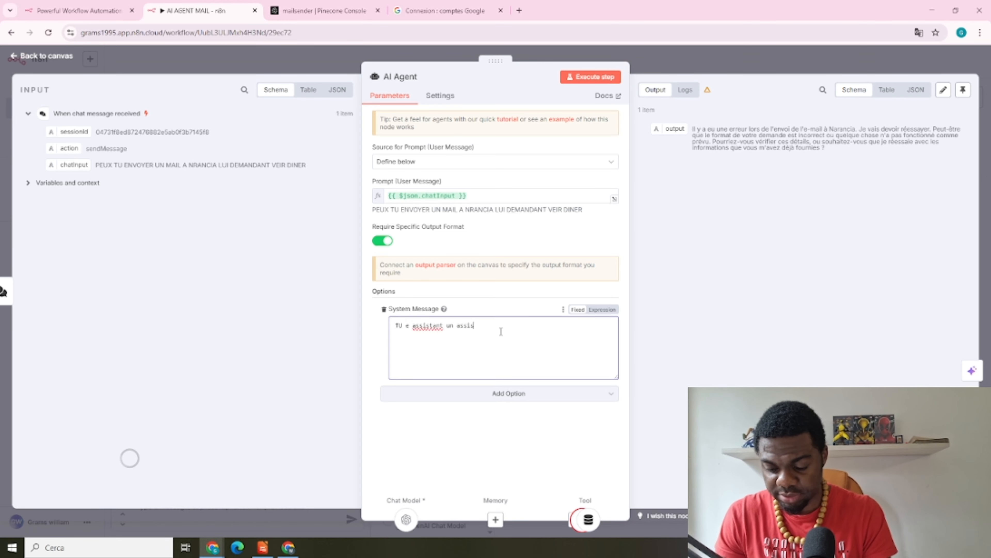
type("tent pour l'envoi de mail envoi")
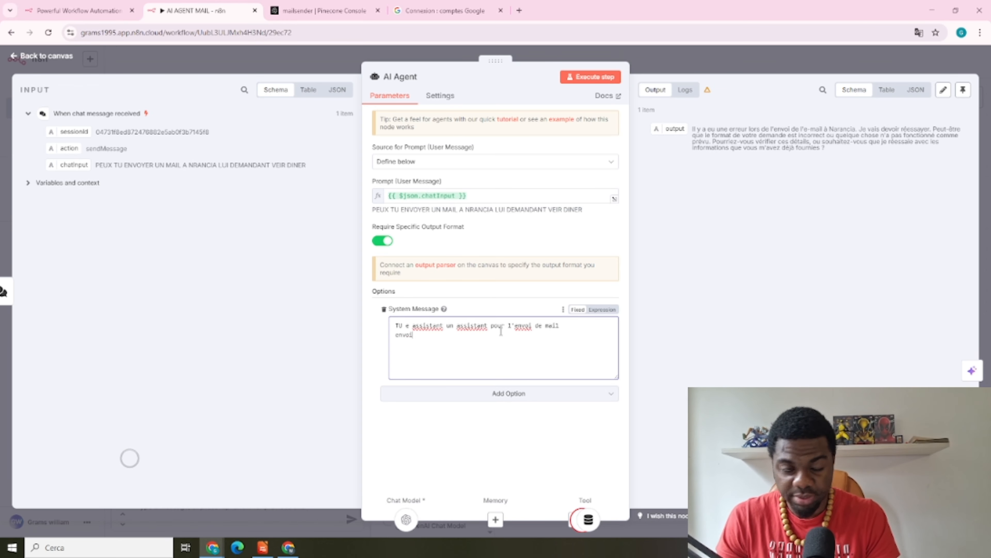
type(" les mail sous le format suivant")
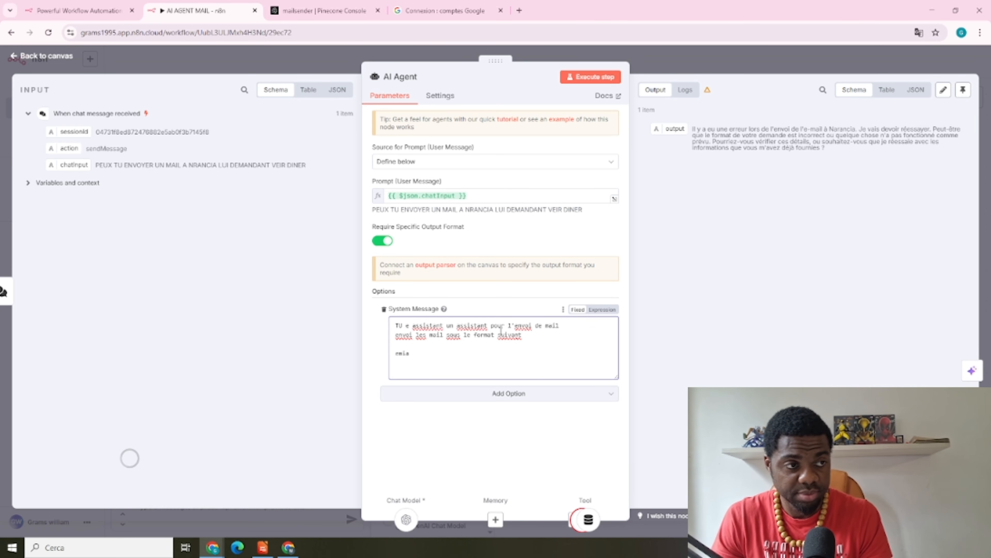
type("  email sujet")
key("Return")
type("message")
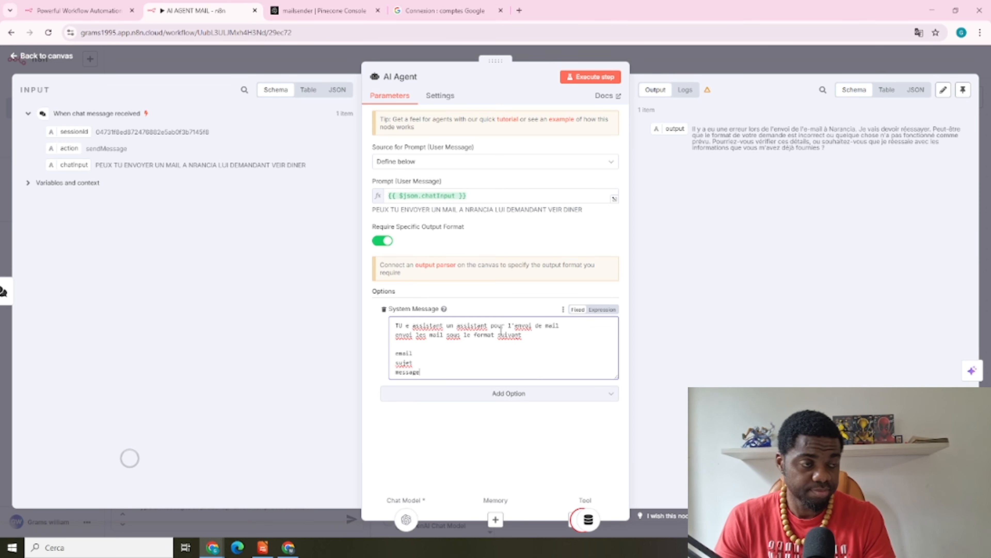
key("Return")
key("Return")
type("nom: expe")
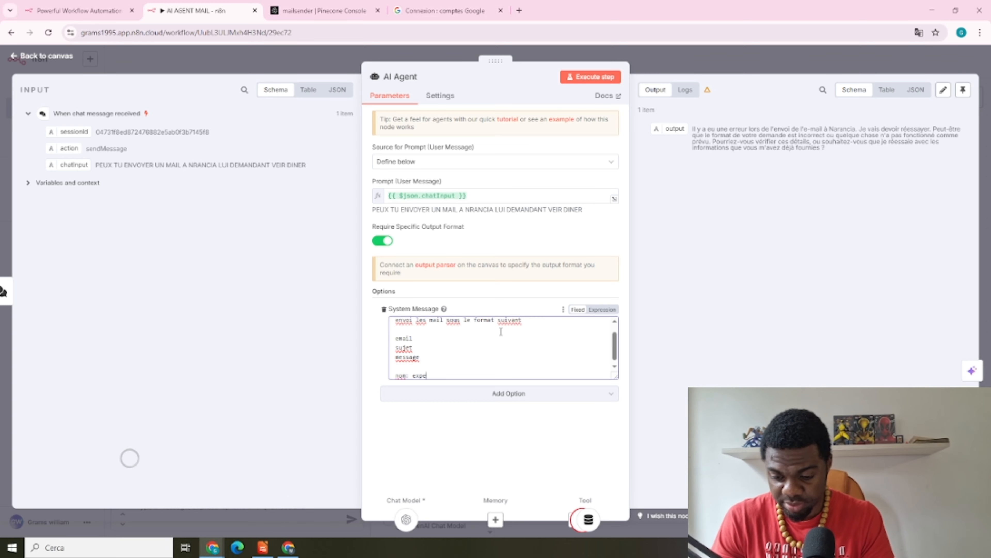
scroll(501, 330, "up", 2)
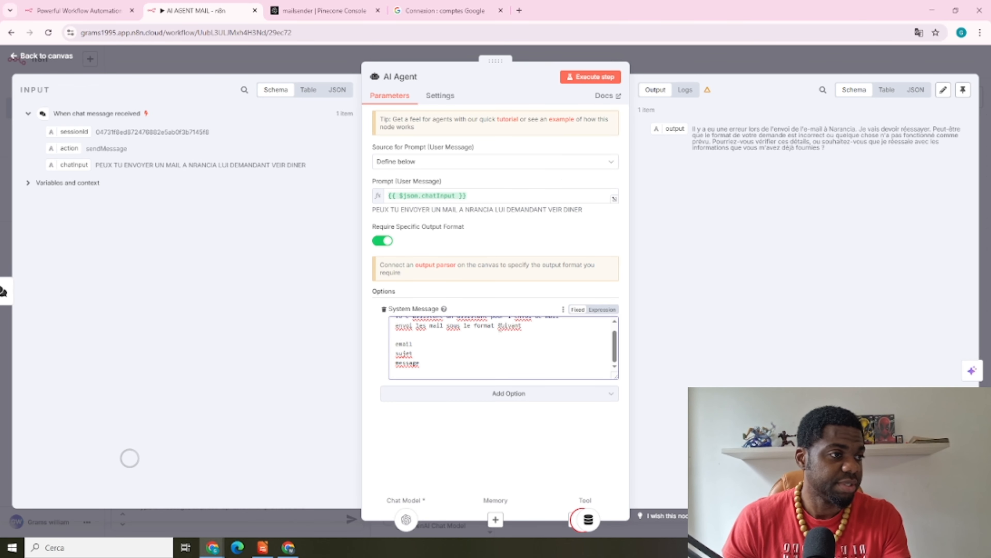
Pin the 'When chat message received' node's output data, then go back to the canvas
left_click(685, 60)
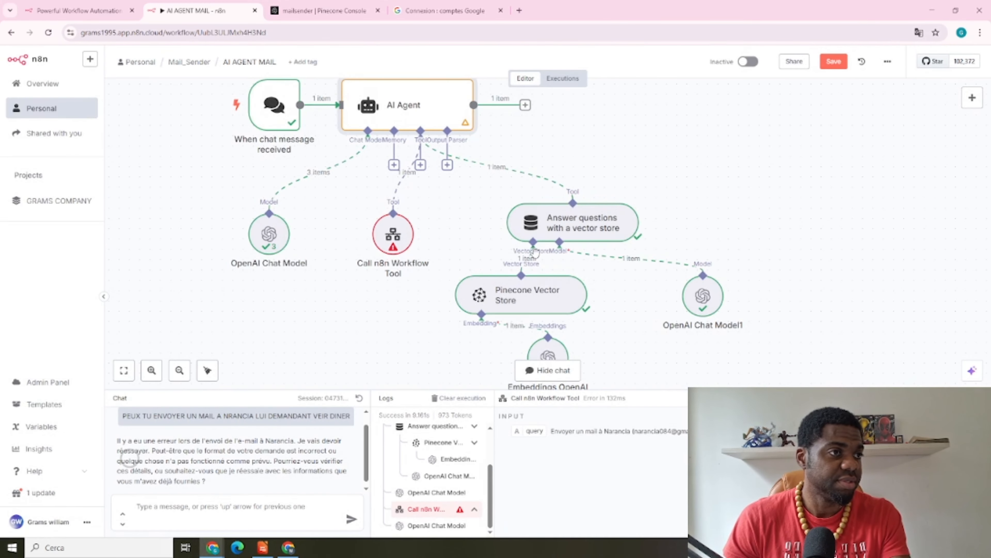
double_click(286, 116)
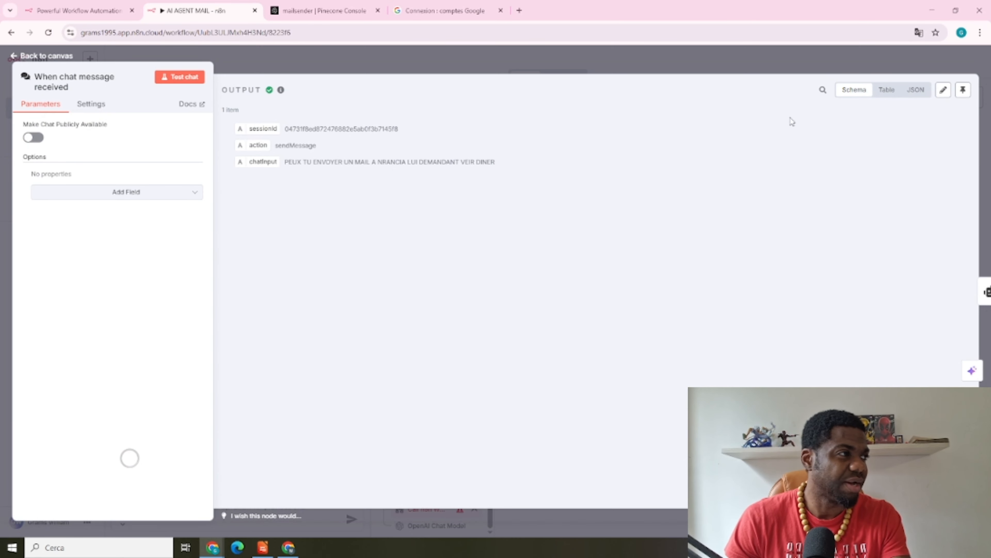
left_click(965, 91)
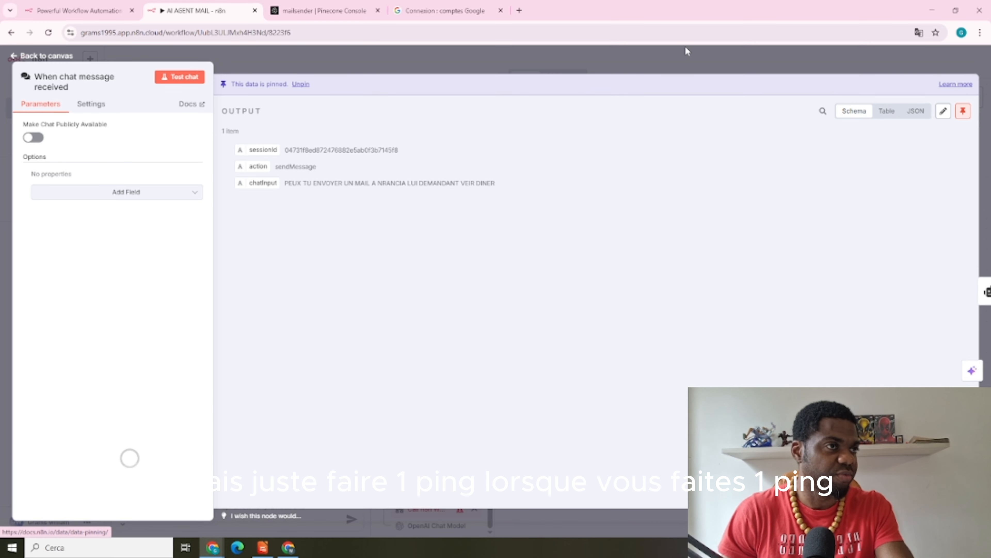
left_click(644, 56)
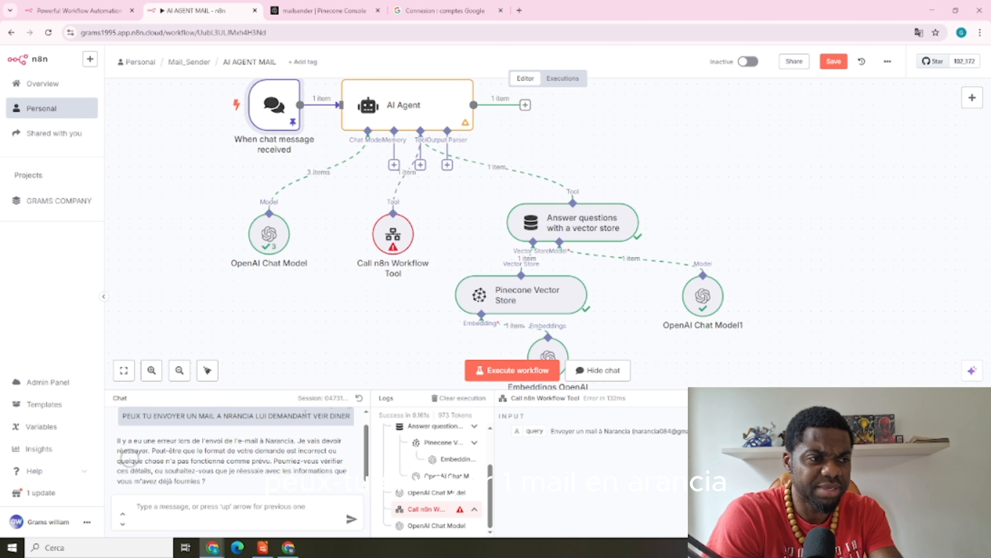
Copy the earlier dinner-invitation request and paste it into the chat box
left_click_drag(124, 422, 355, 430)
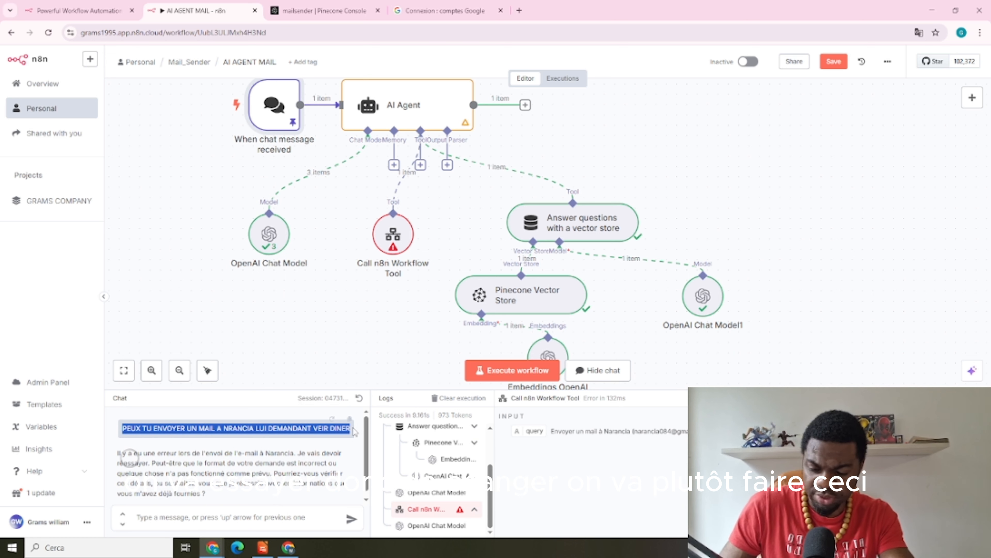
left_click(195, 515)
type("googleDocmail")
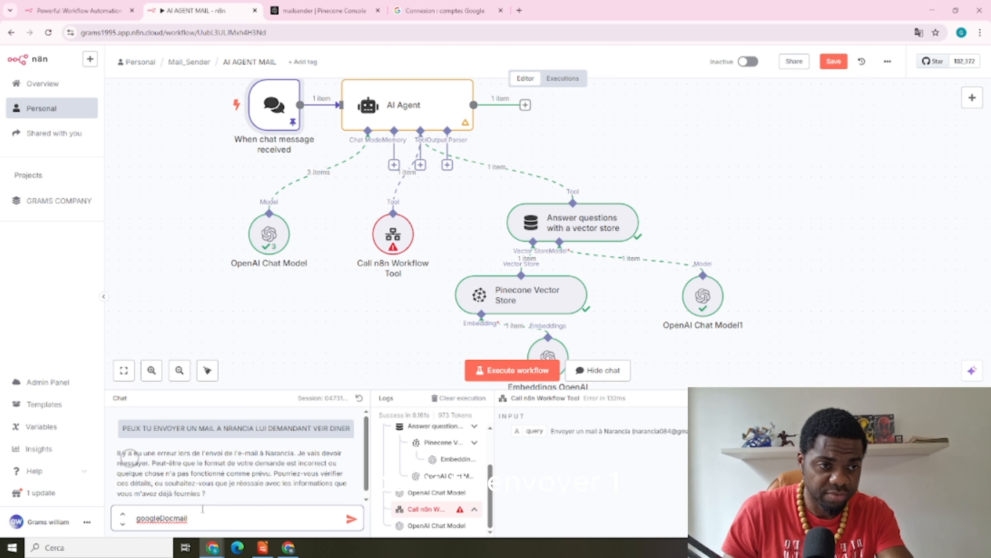
key("BackSpace")
key("BackSpace")
key("BackSpace")
key("BackSpace")
key("BackSpace")
key("BackSpace")
key("BackSpace")
key("BackSpace")
key("BackSpace")
key("BackSpace")
key("BackSpace")
key("BackSpace")
key("BackSpace")
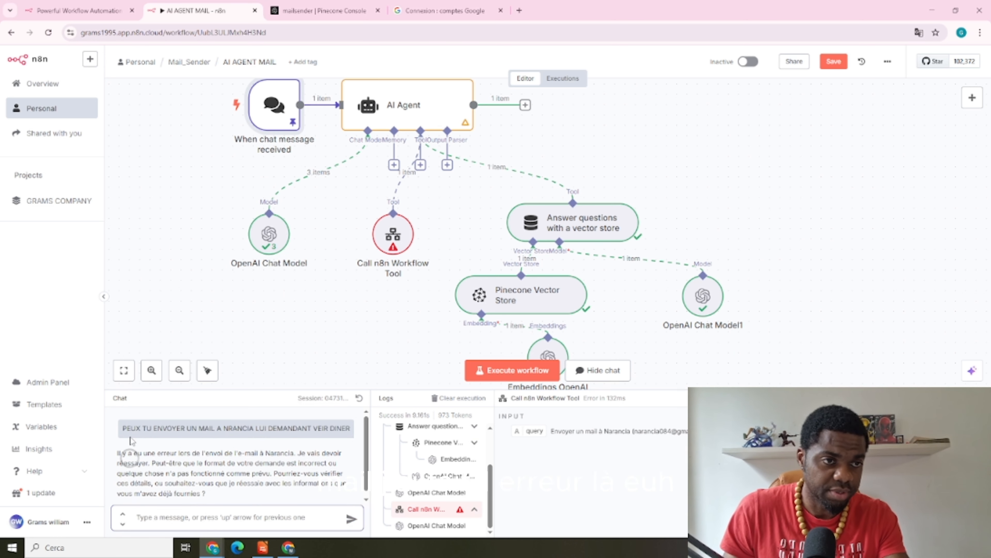
left_click_drag(121, 428, 126, 455)
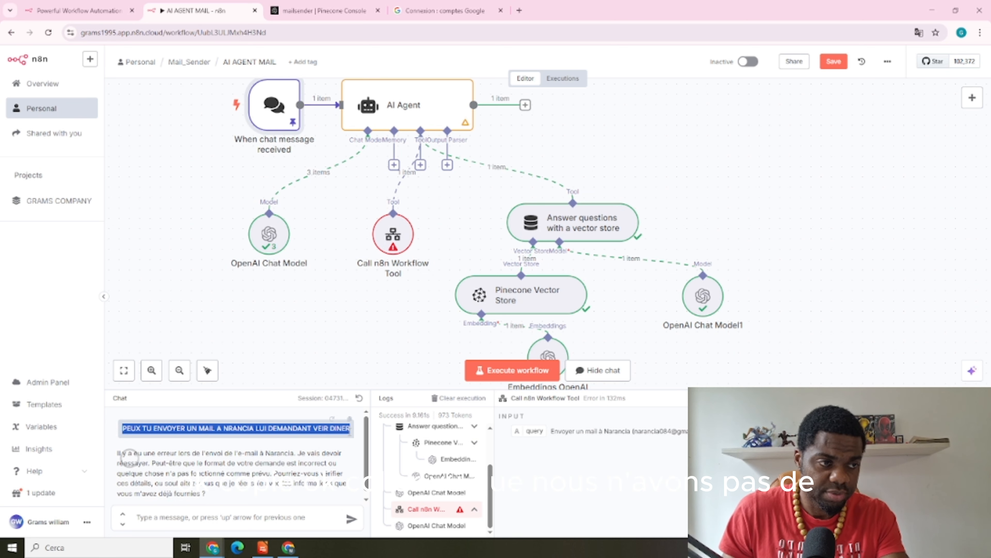
left_click(221, 516)
key("ctrl+v")
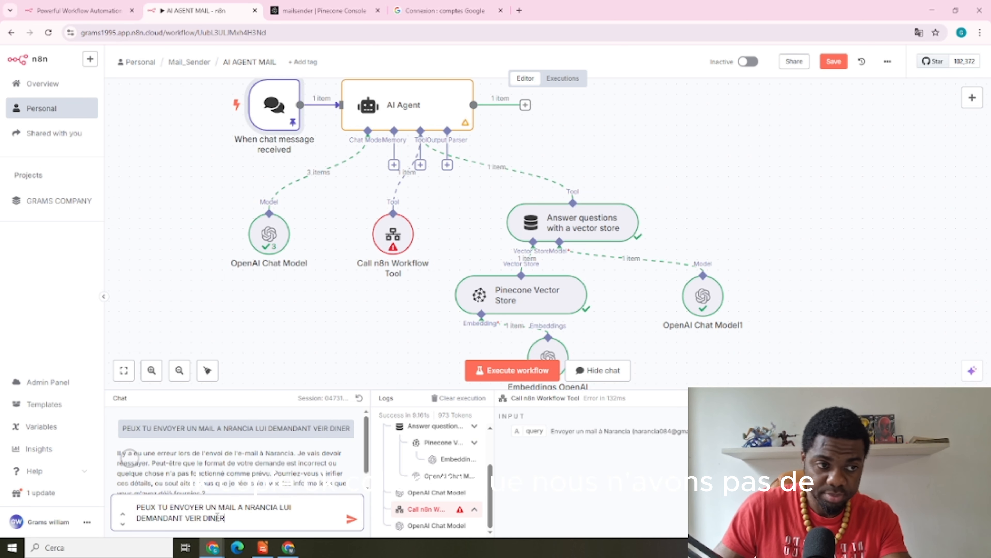
Correct the recipient's name spelling and send the request, unpinning the chat output
left_click(256, 507)
type("A")
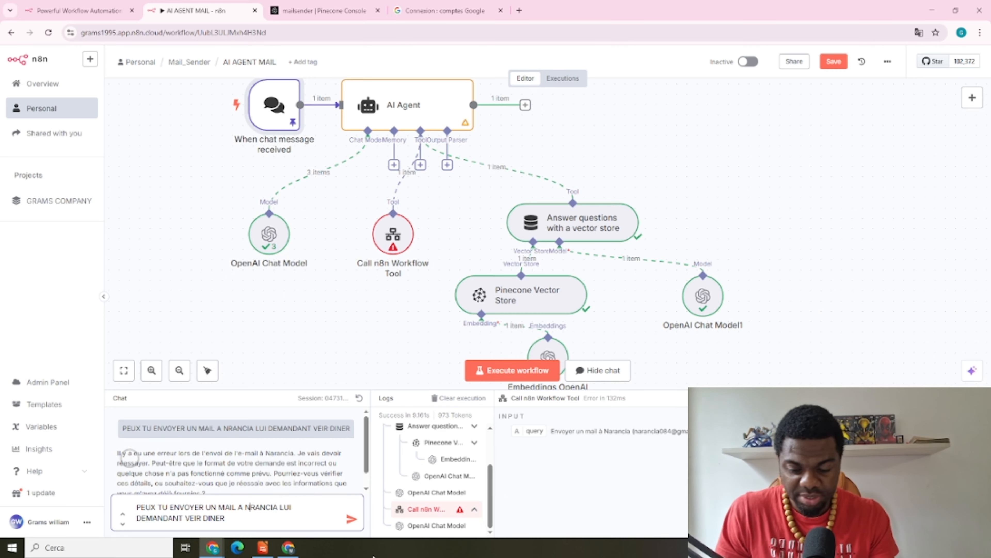
left_click(352, 519)
left_click(577, 318)
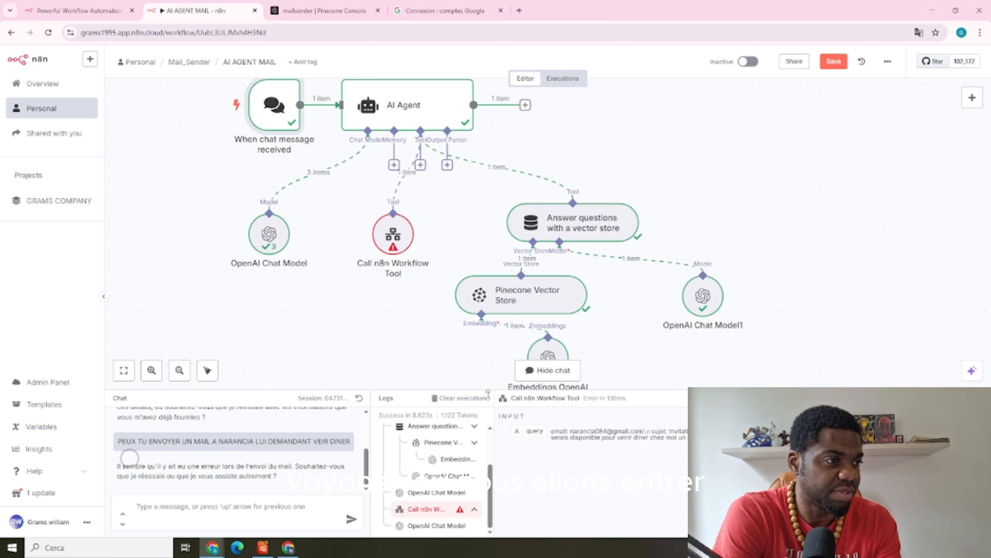
left_click_drag(581, 447, 526, 416)
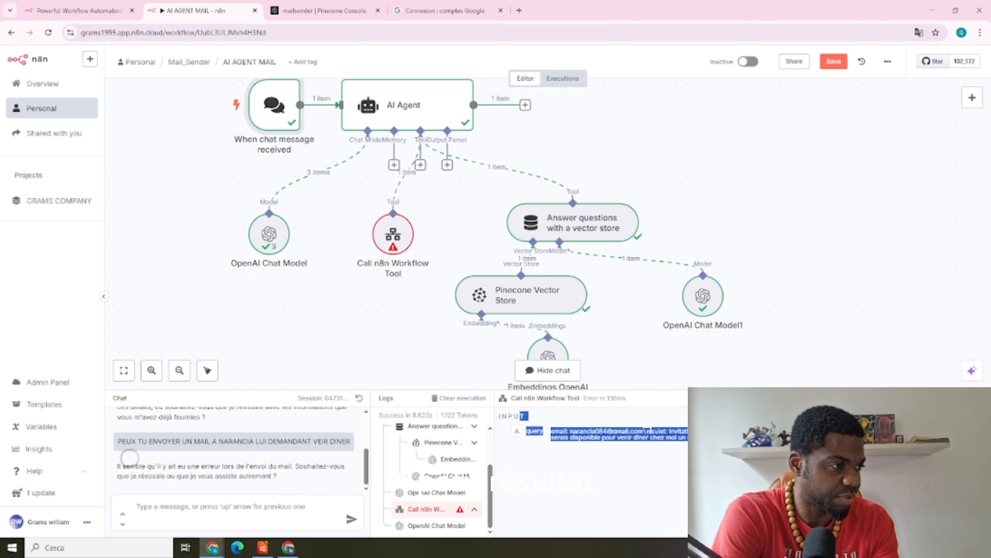
left_click(525, 417)
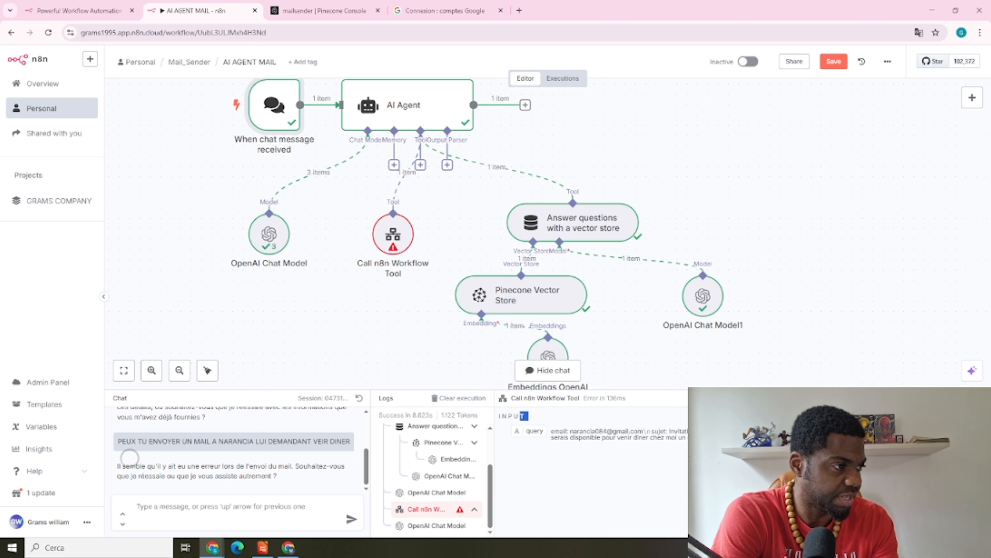
double_click(401, 240)
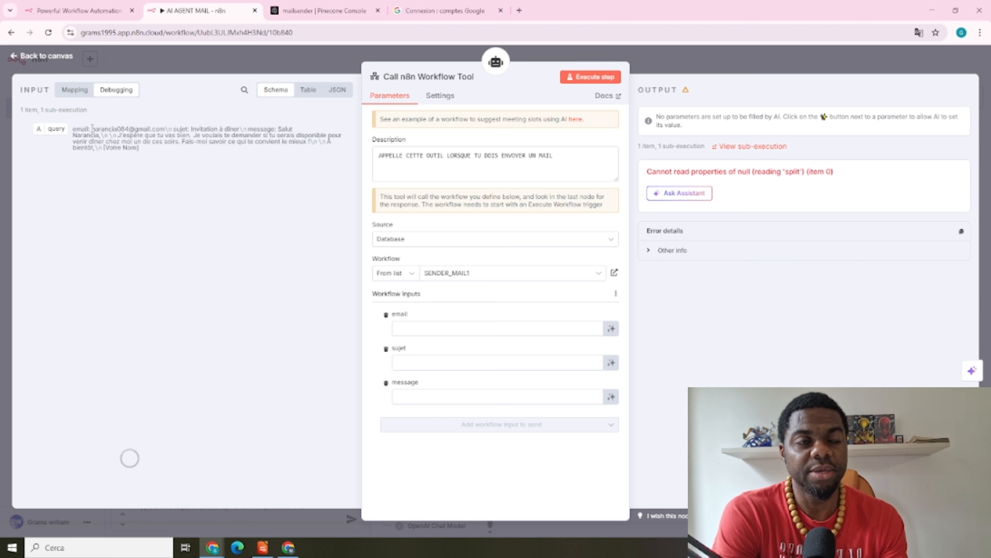
left_click_drag(92, 129, 164, 131)
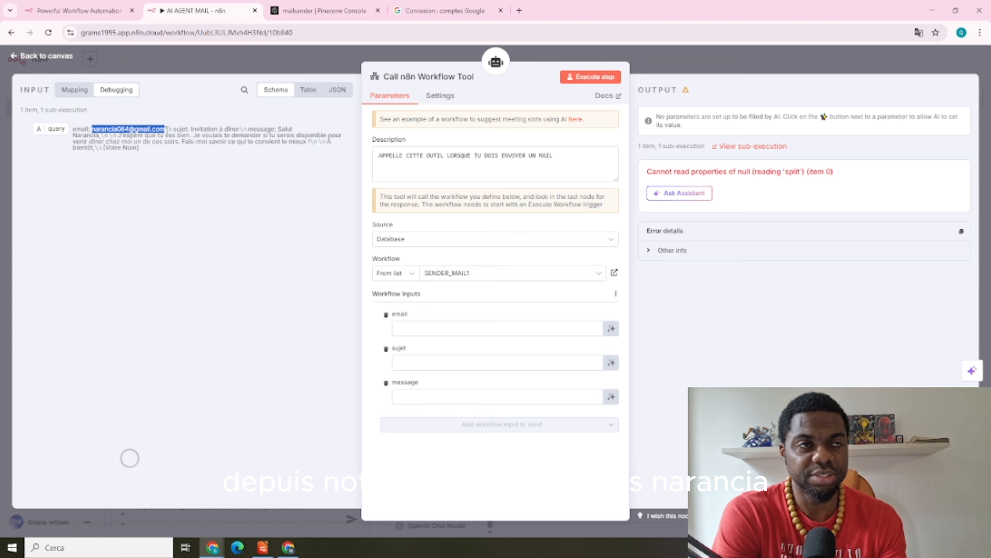
left_click(980, 32)
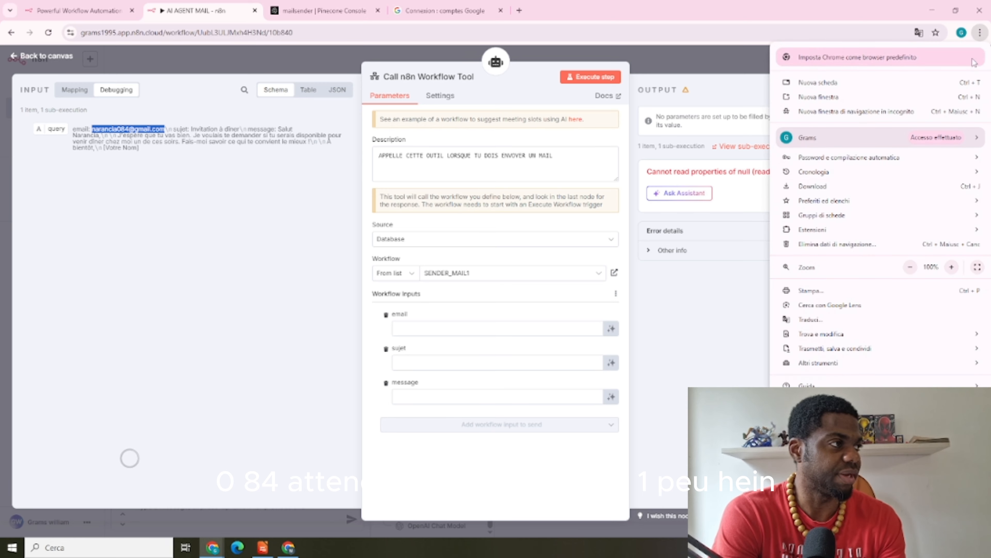
left_click(952, 266)
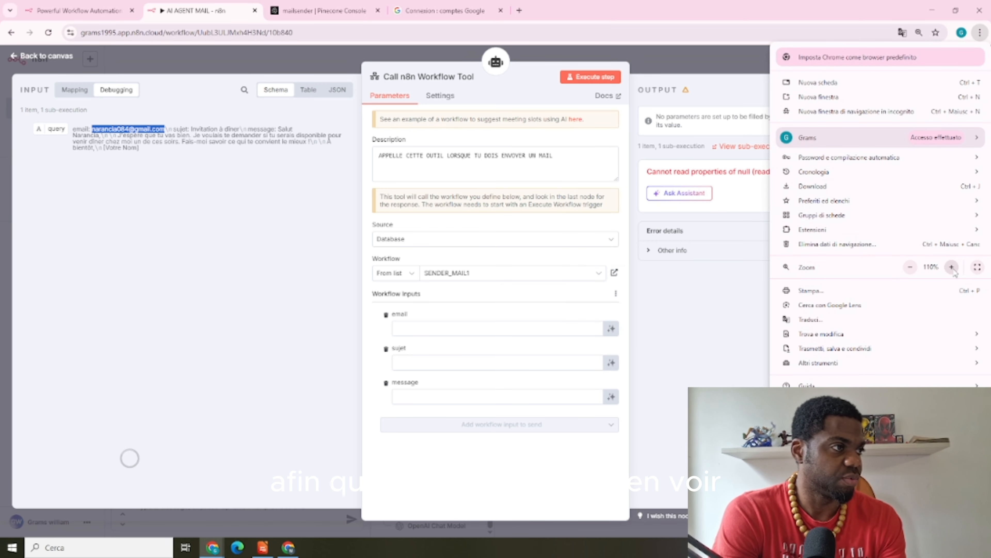
left_click(953, 269)
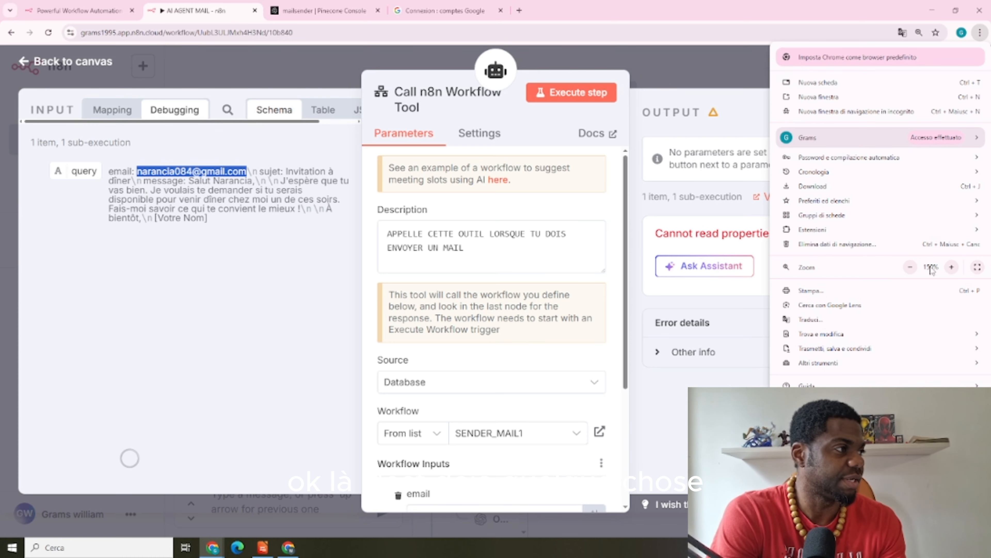
left_click(910, 268)
left_click(910, 268)
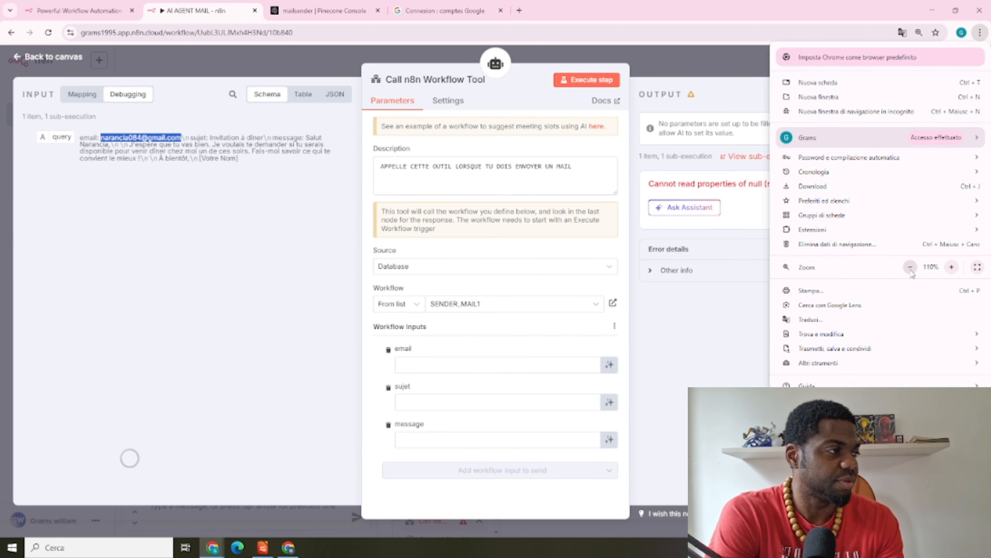
left_click(719, 65)
left_click(719, 64)
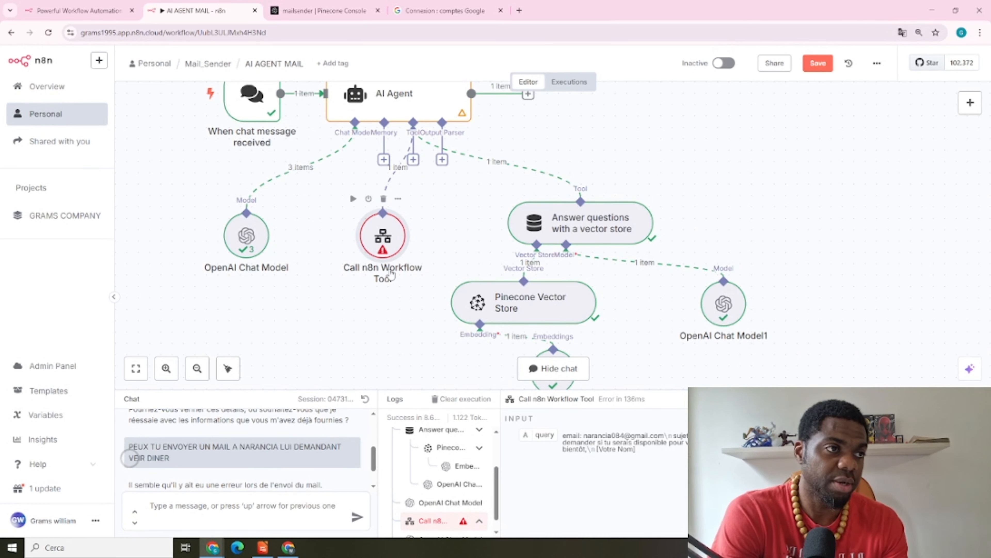
Reopen the Call n8n Workflow Tool and compare the query with its empty email, sujet, message inputs
double_click(394, 233)
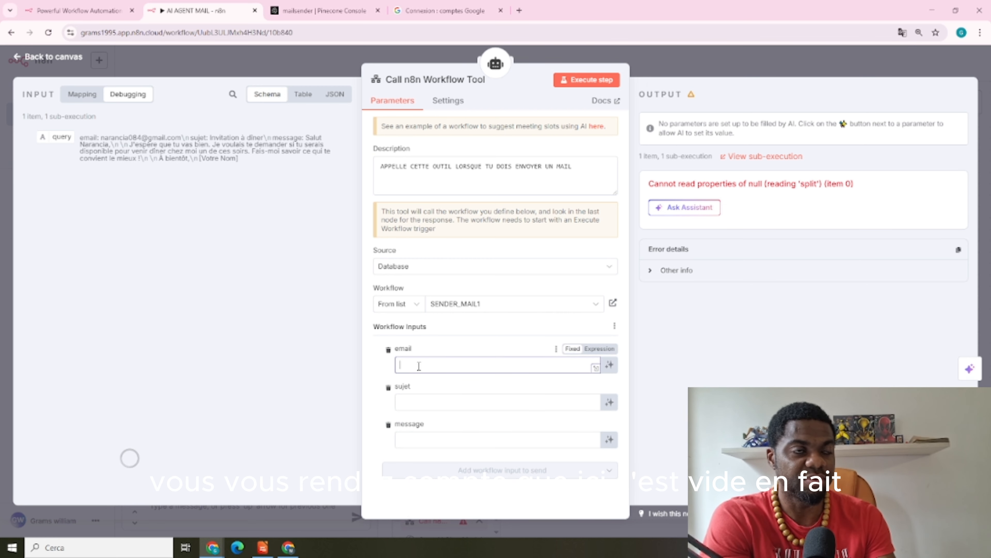
left_click_drag(81, 137, 237, 159)
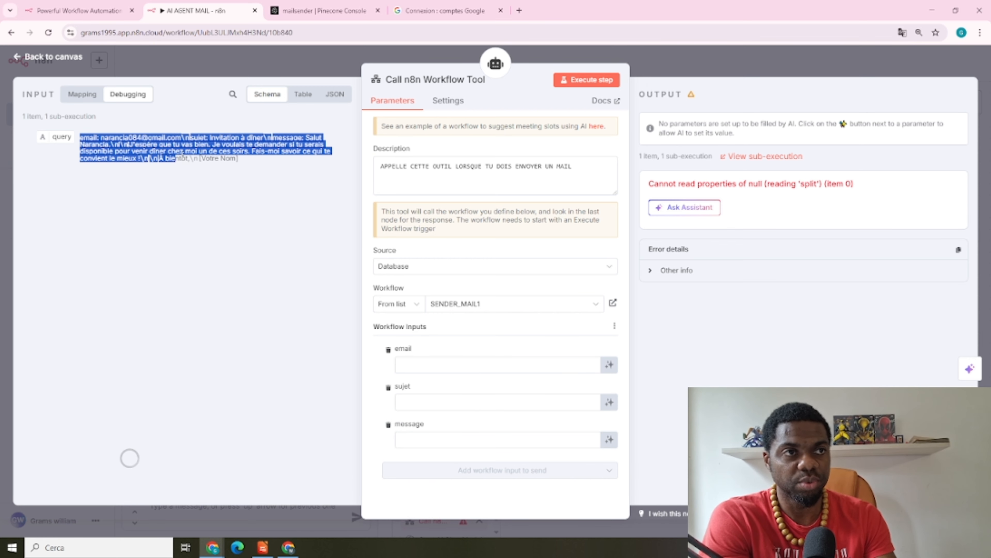
left_click(418, 365)
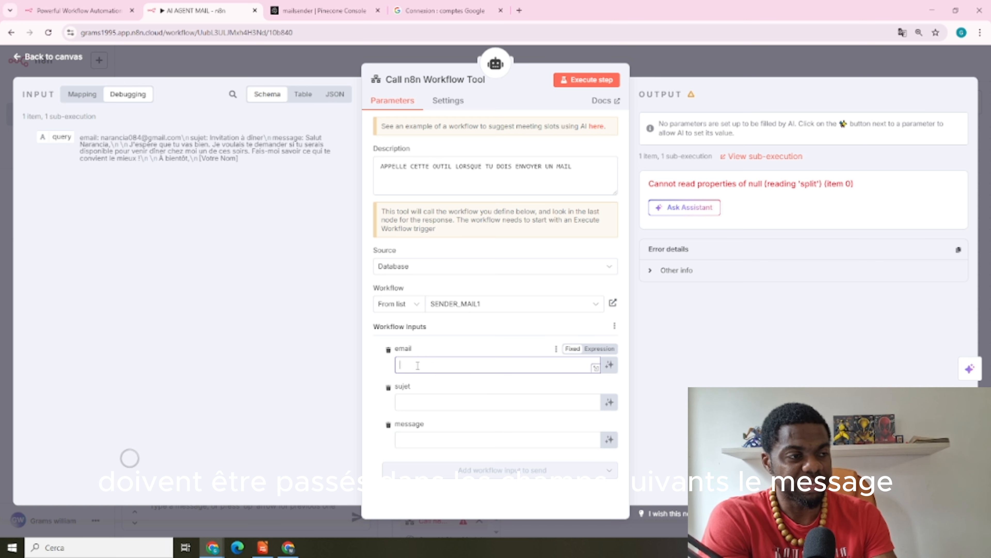
left_click_drag(101, 137, 138, 138)
left_click(460, 365)
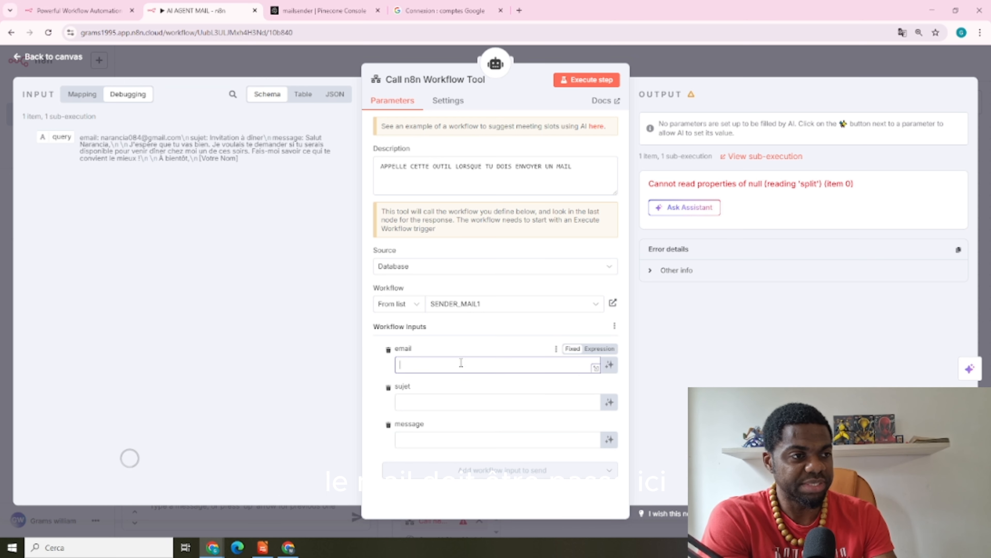
left_click_drag(203, 137, 236, 159)
left_click(439, 402)
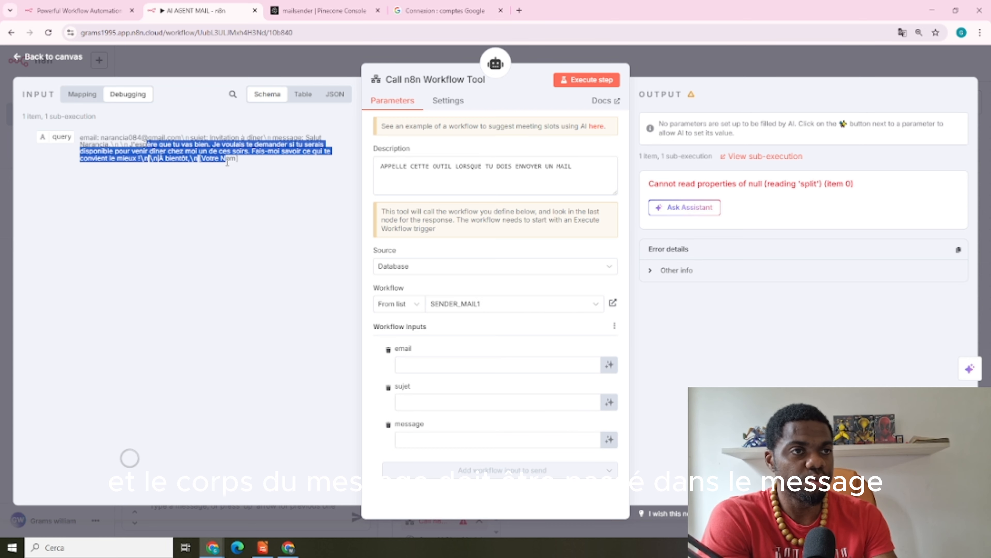
left_click(444, 442)
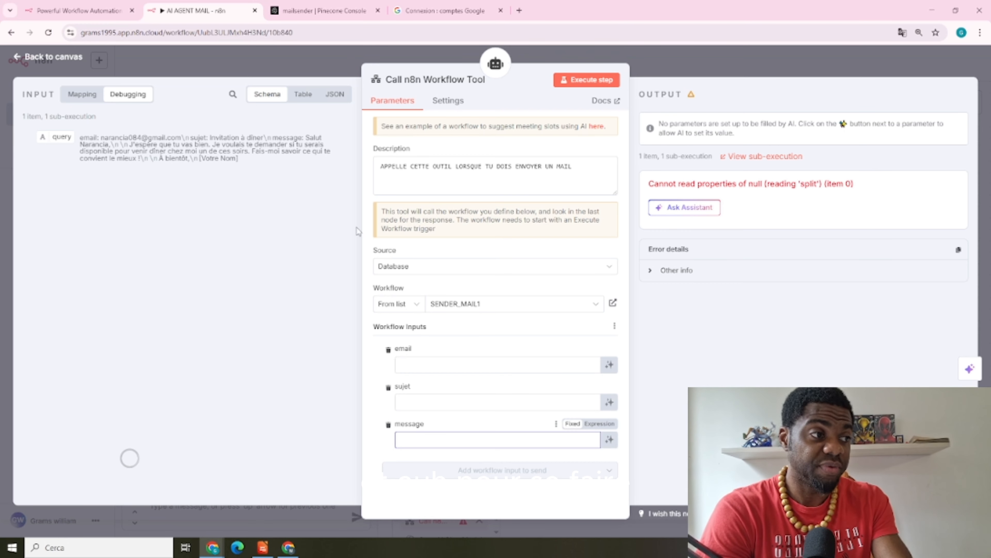
Let the model define the email, sujet and message inputs, then save the workflow
left_click(609, 366)
left_click(609, 418)
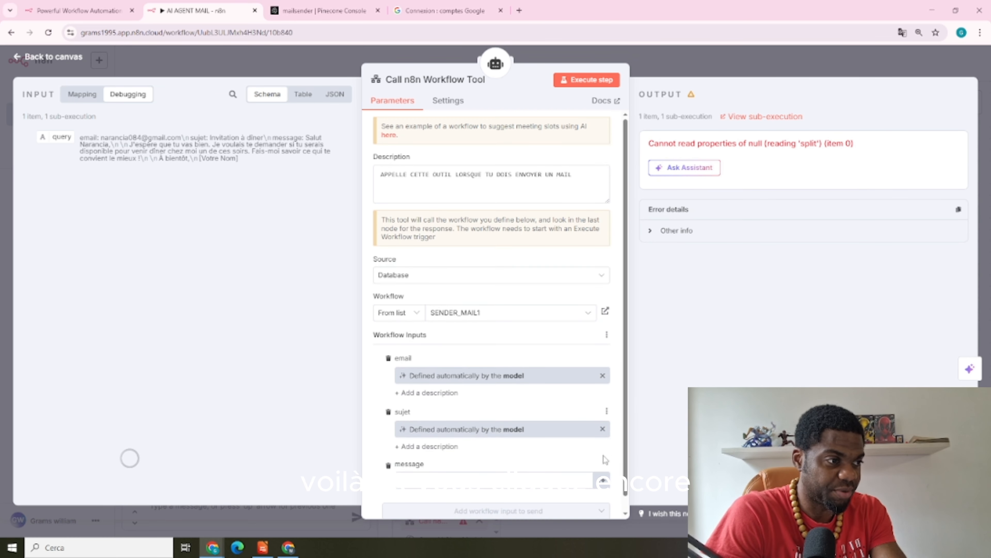
left_click(603, 481)
scroll(620, 429, "down", 2)
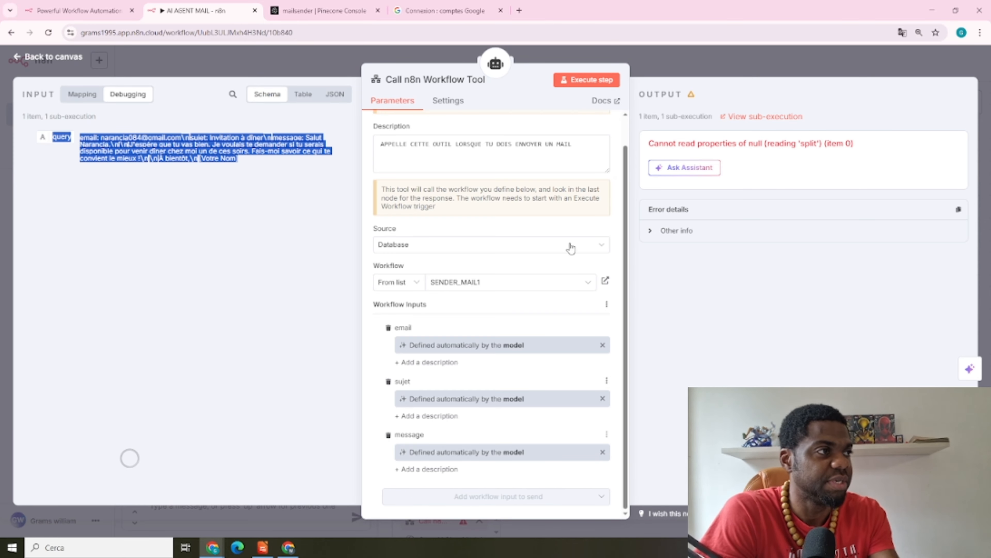
left_click(718, 64)
left_click(808, 67)
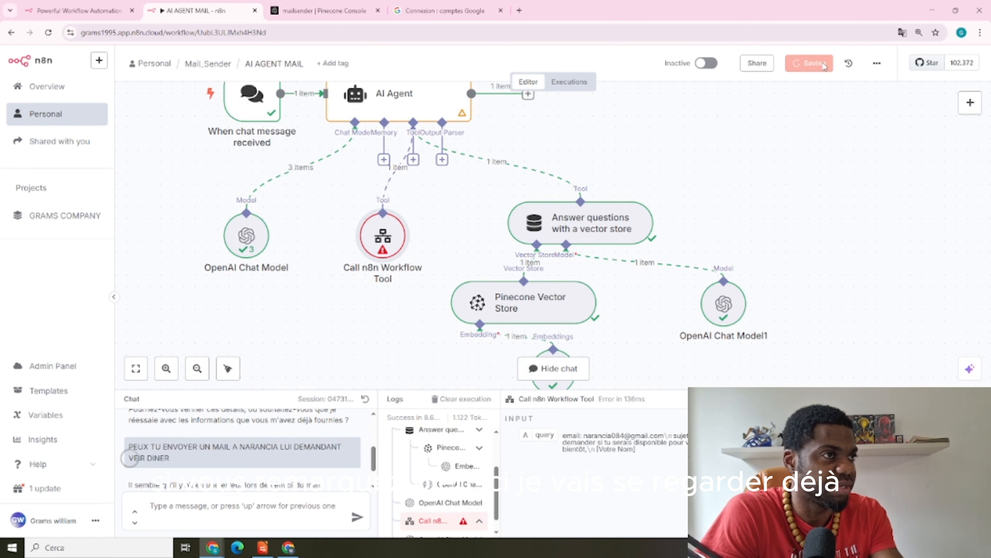
left_click(207, 64)
left_click(304, 214)
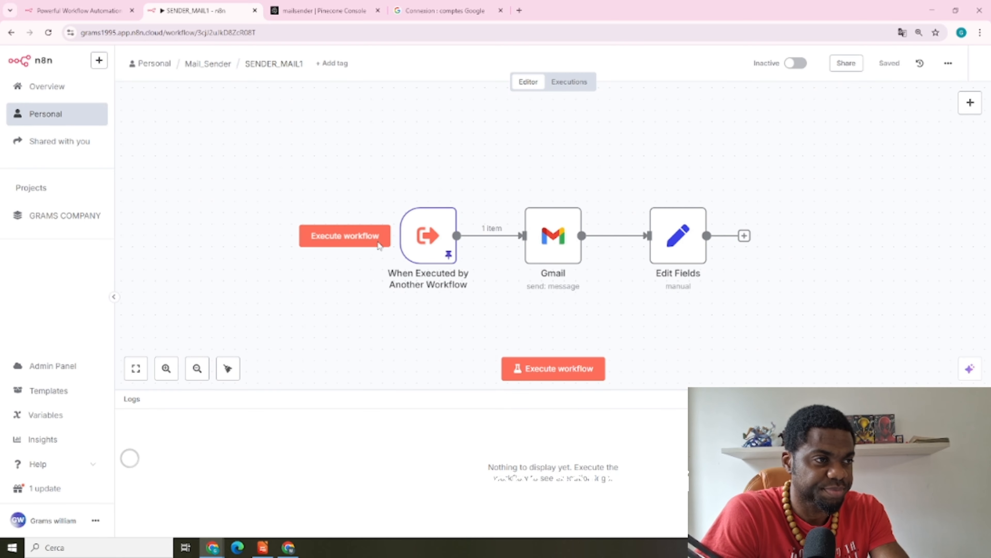
double_click(422, 235)
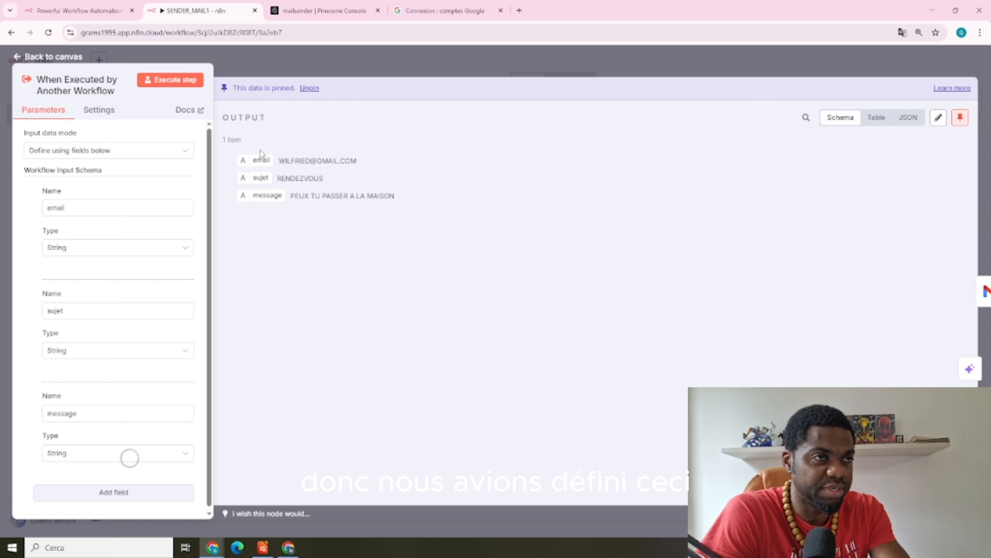
left_click_drag(260, 150, 353, 182)
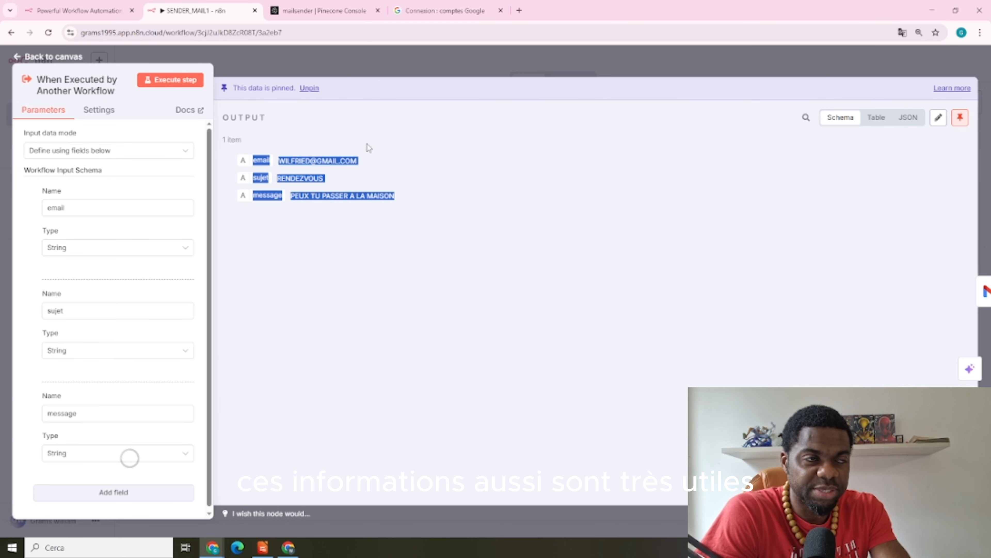
left_click(472, 57)
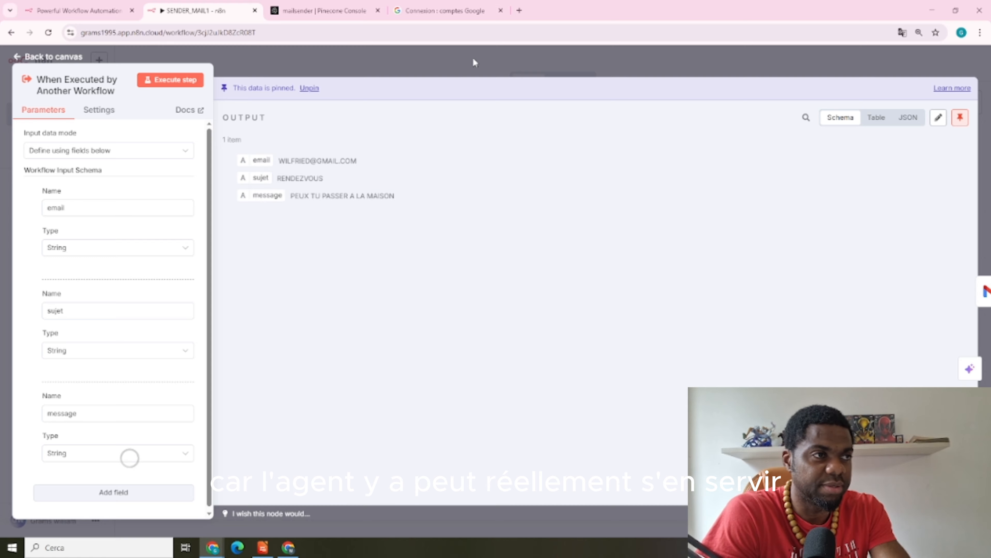
left_click(212, 65)
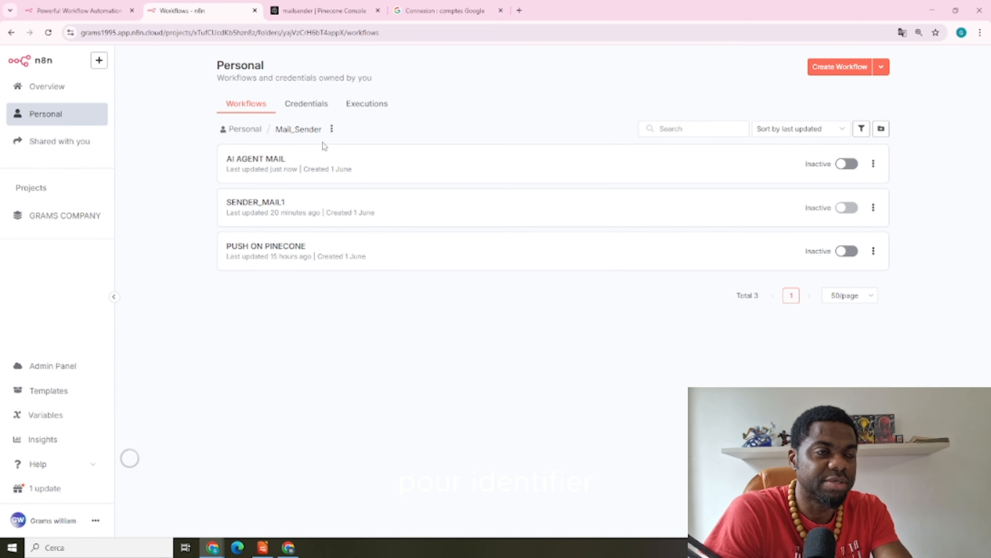
left_click(323, 158)
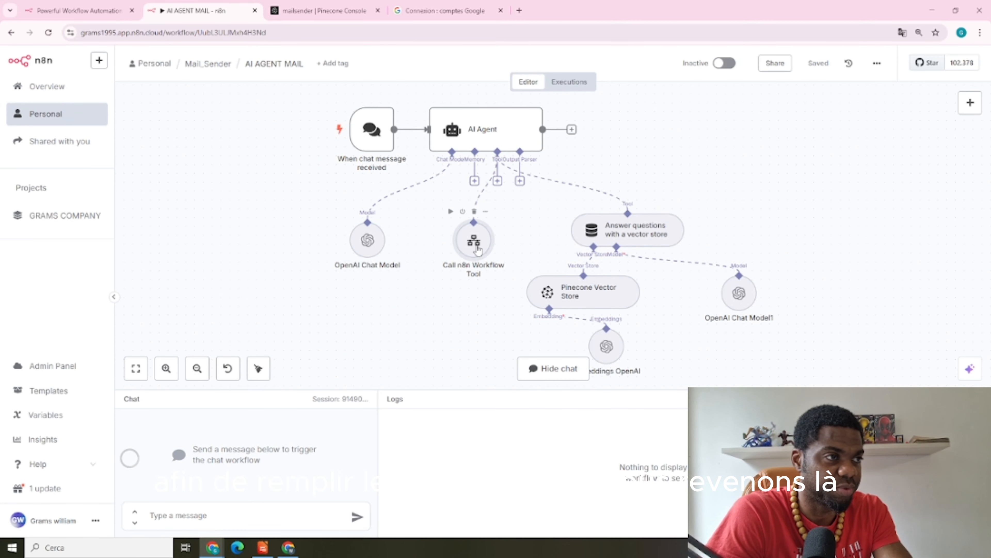
Ask the agent in chat to email the contact to come home urgently, and select its confirmation
double_click(478, 249)
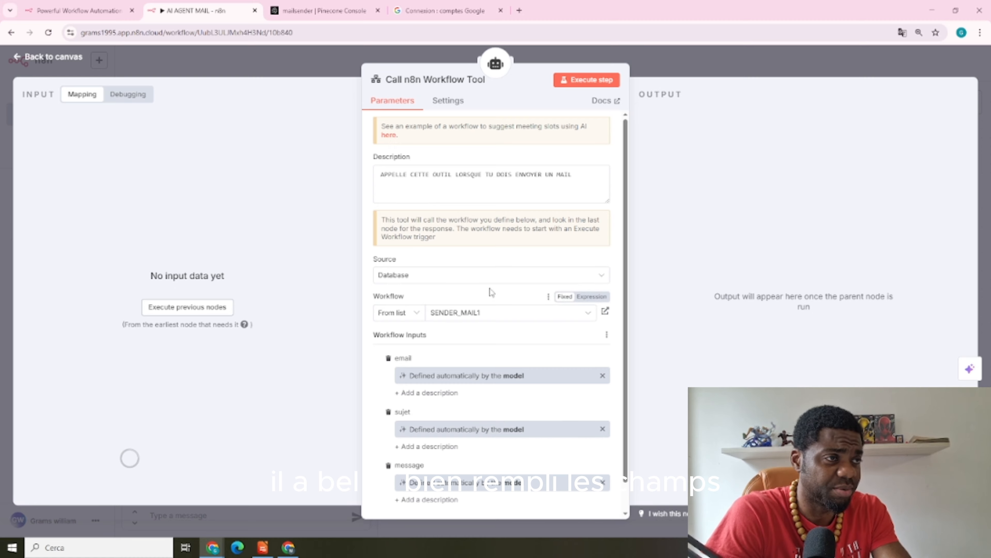
scroll(491, 291, "down", 2)
left_click(664, 72)
left_click(196, 510)
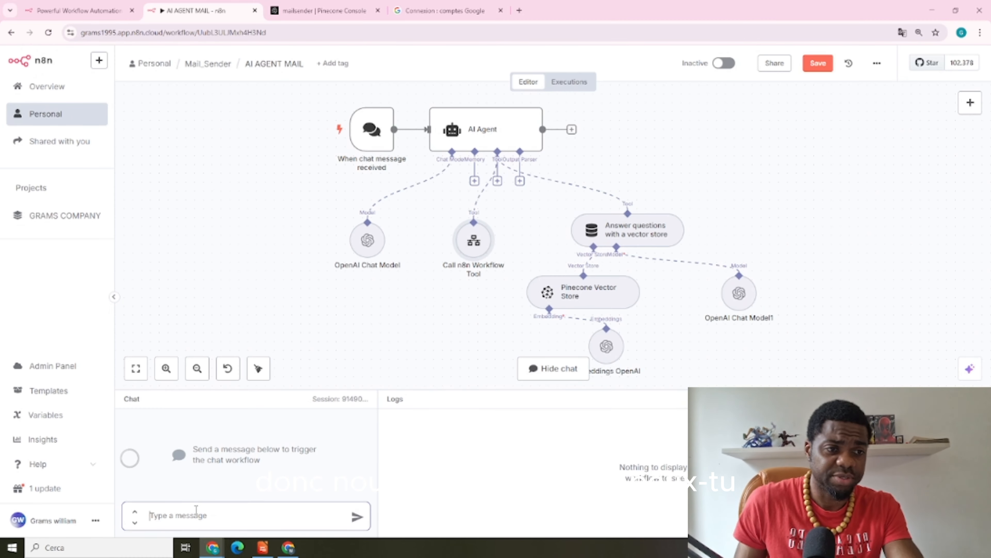
type("PEUX ENVOYE")
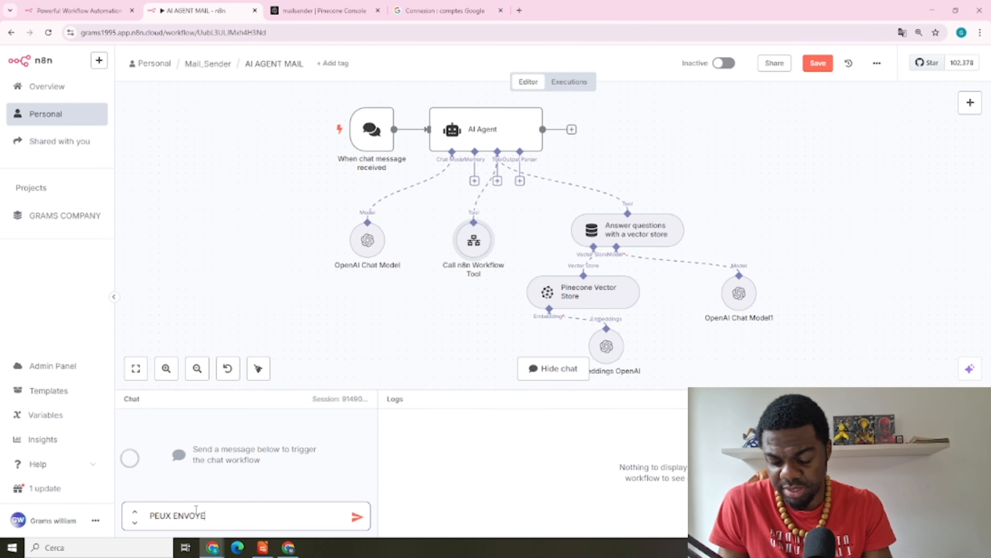
type("R UN AM")
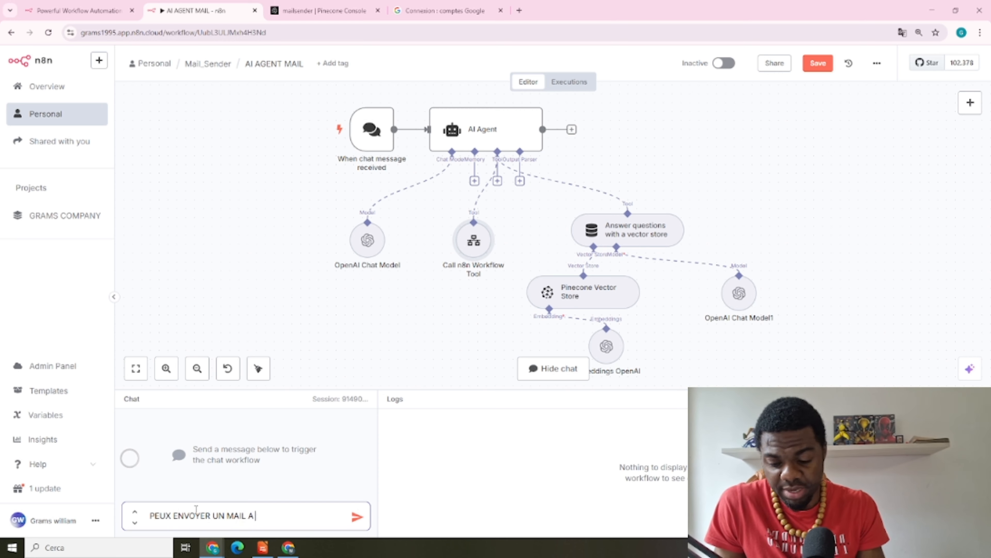
type("IL A NARANCI POUR LUI")
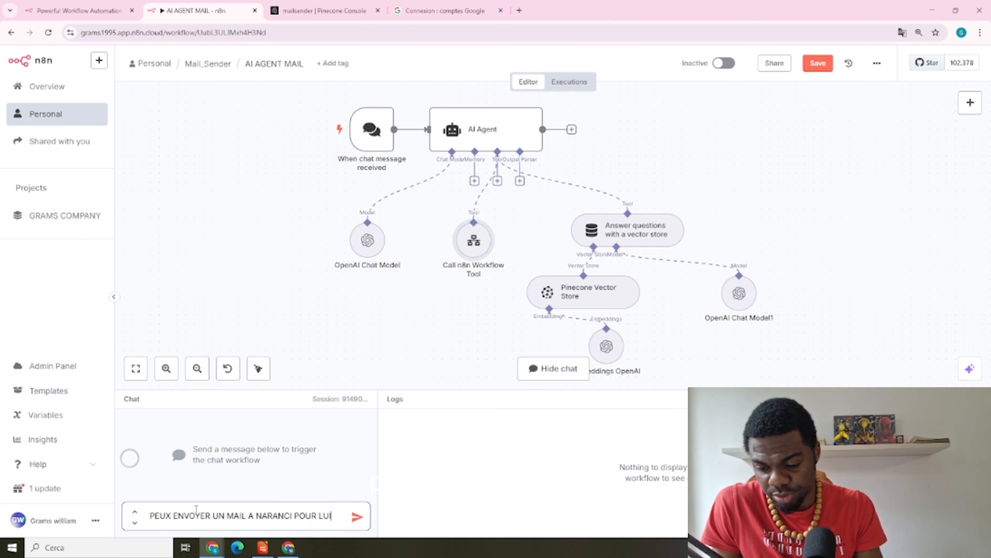
type(" DEMANDER DE")
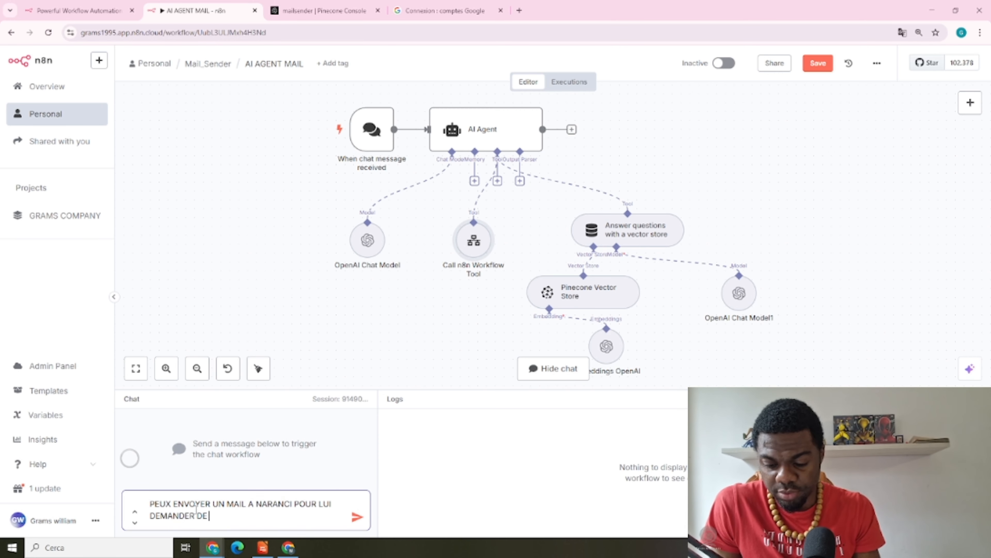
type(" VENIR A LA MAISON")
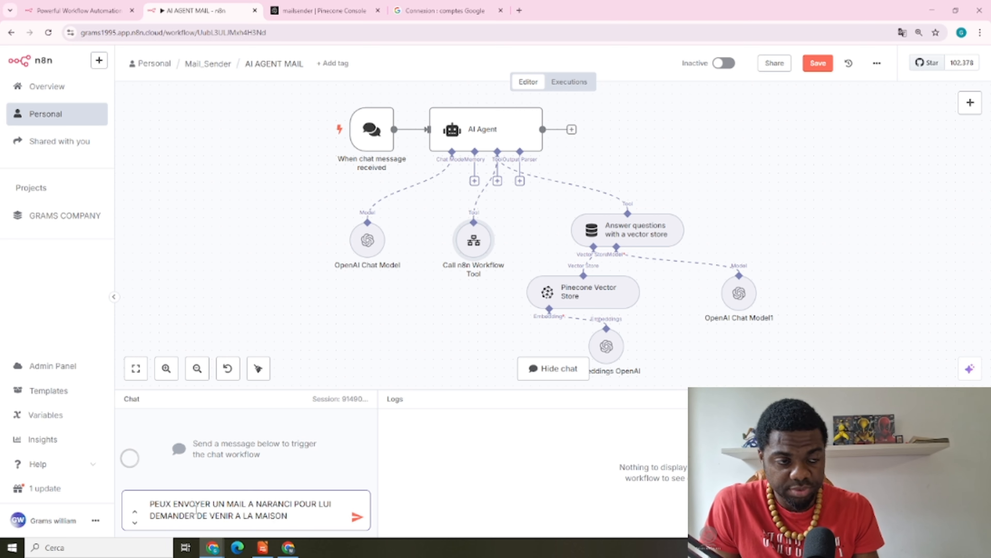
type(" EN URGENCE")
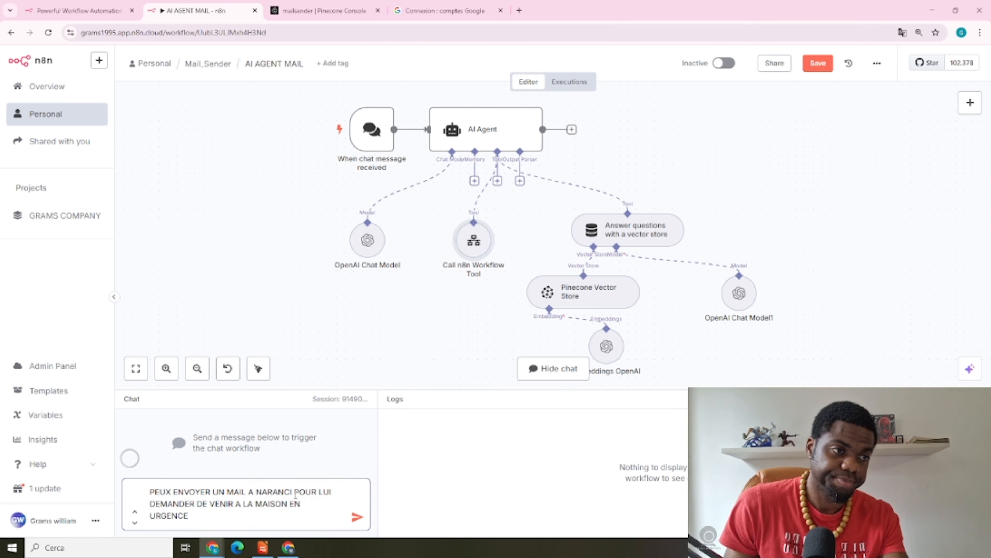
type("IA")
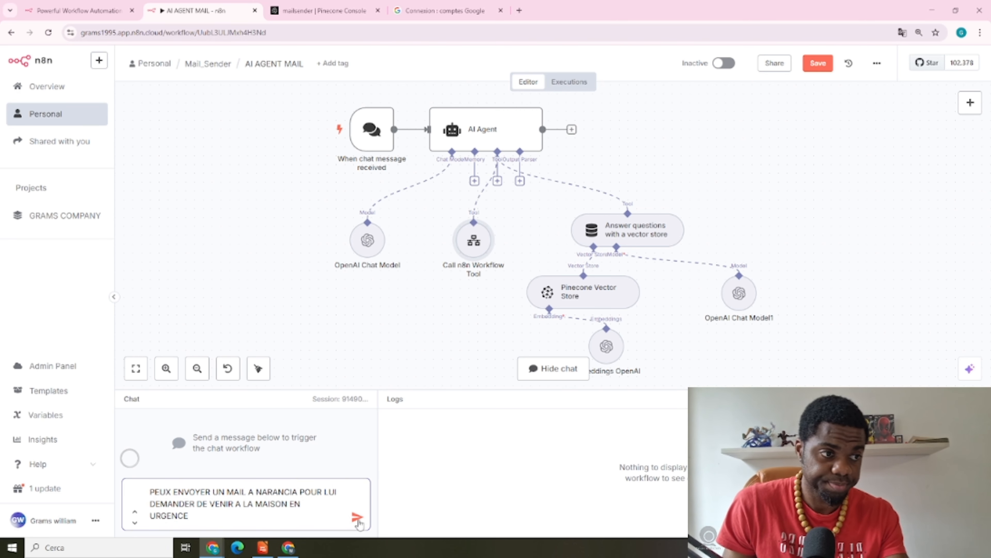
left_click(357, 517)
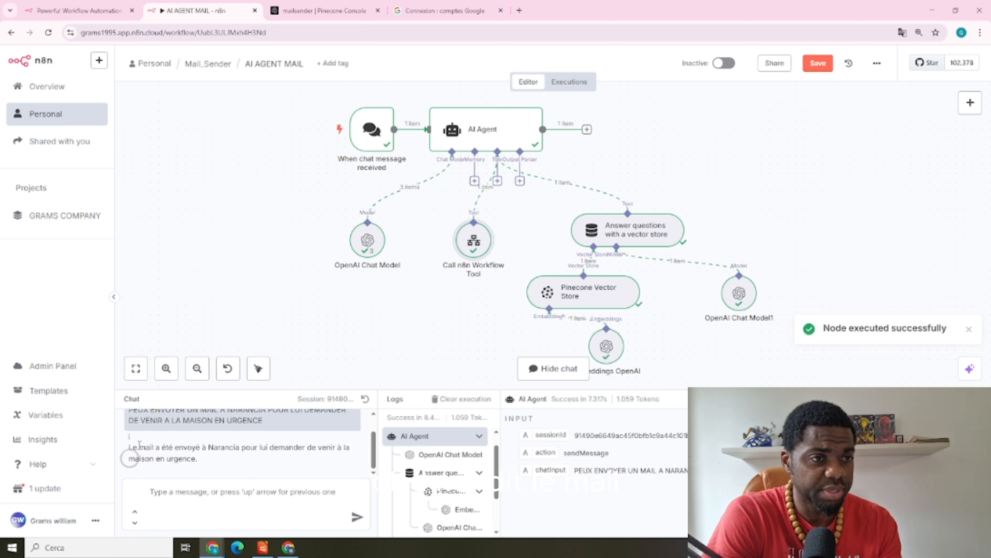
left_click_drag(132, 444, 198, 461)
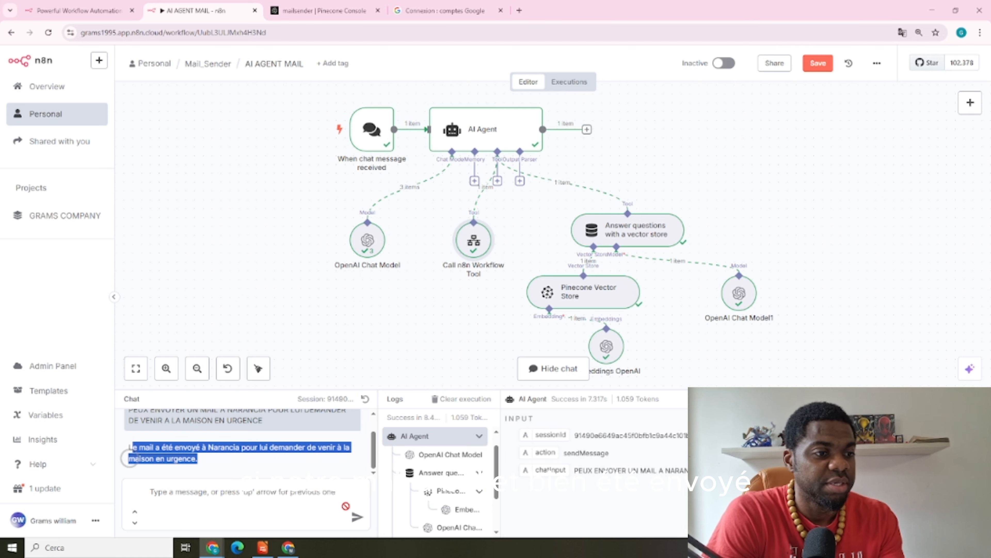
Open the 'Urgence' email in the Gmail inbox and dismiss the Italian translation offer
mouse_move(218, 550)
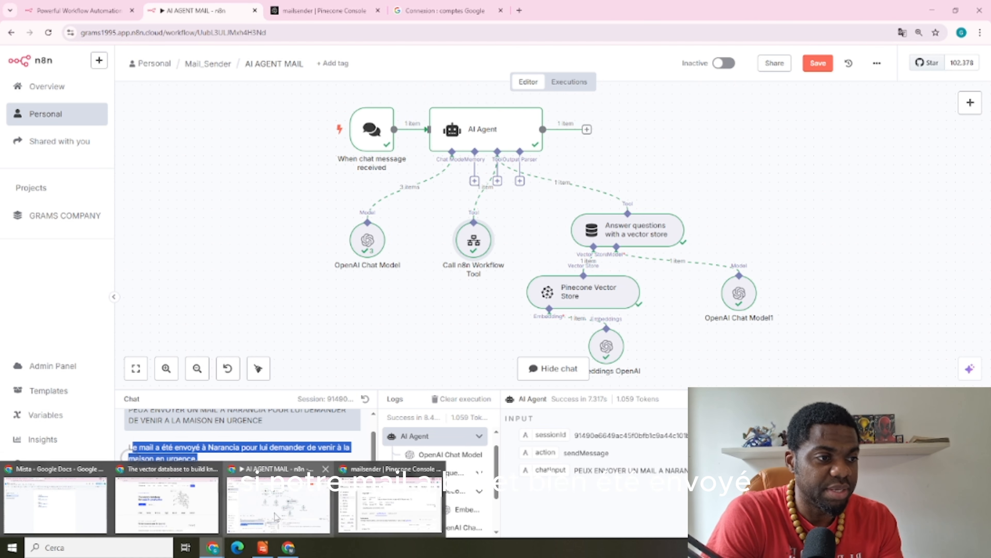
mouse_move(324, 506)
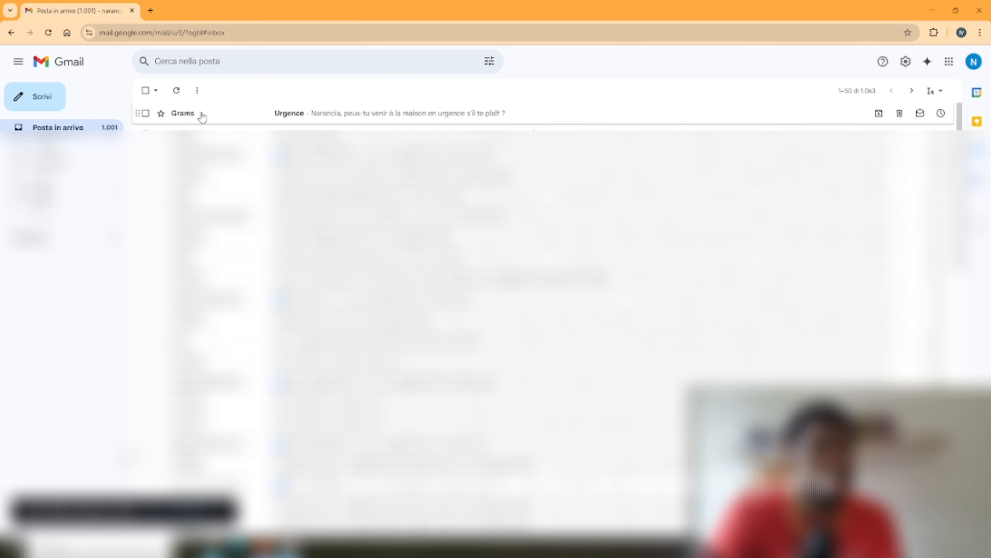
left_click(222, 121)
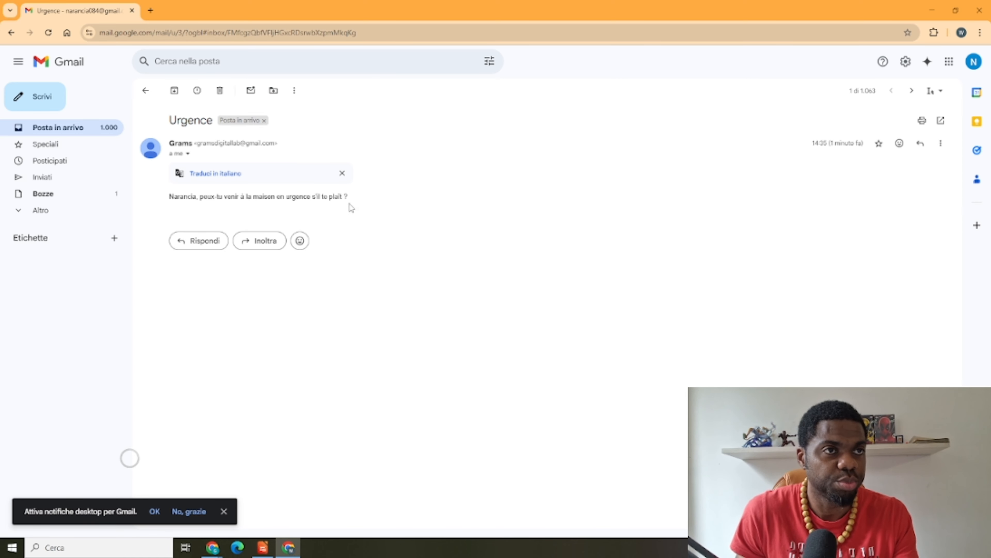
left_click(342, 173)
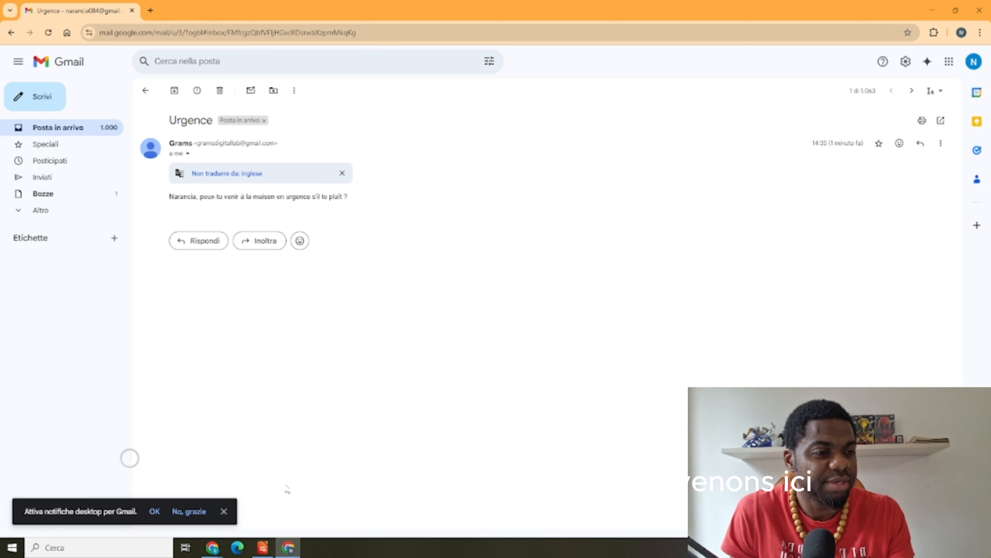
mouse_move(289, 547)
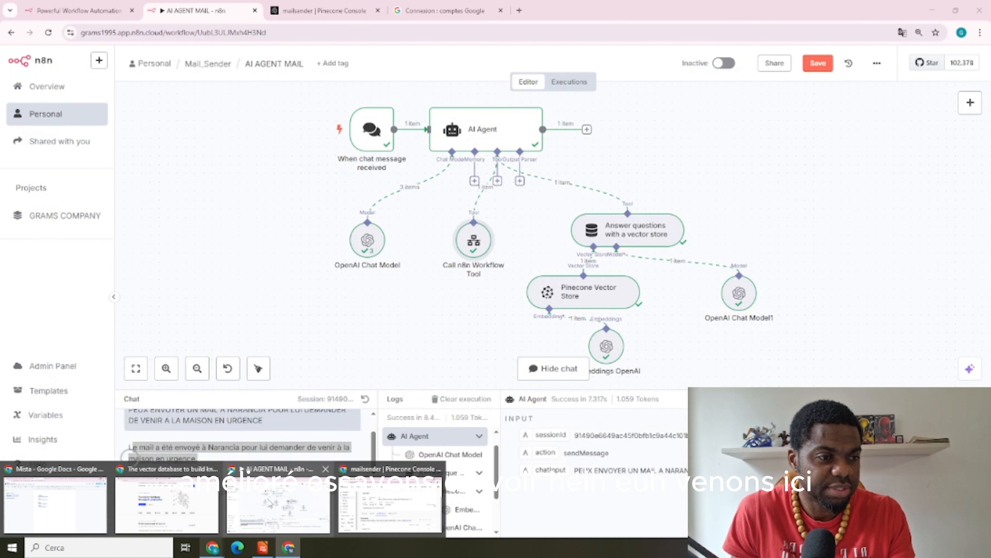
Disable Require Specific Output Format and delete the email, sujet, message system-message lines
left_click(269, 503)
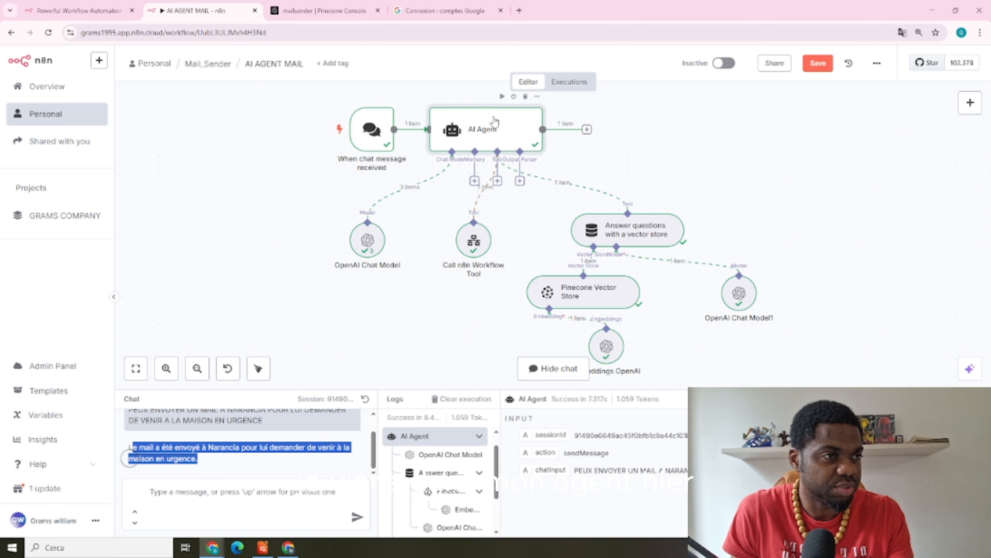
double_click(494, 122)
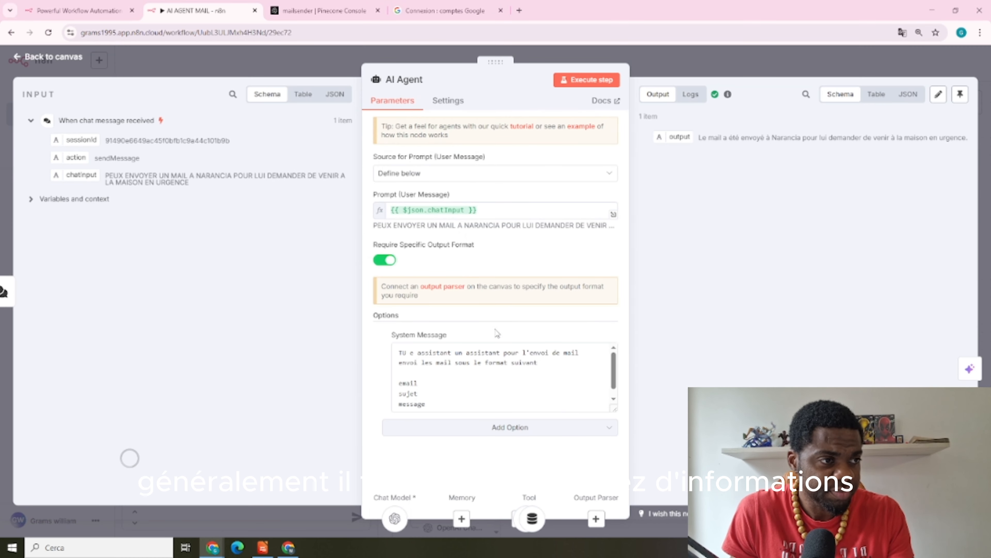
scroll(507, 371, "down", 1)
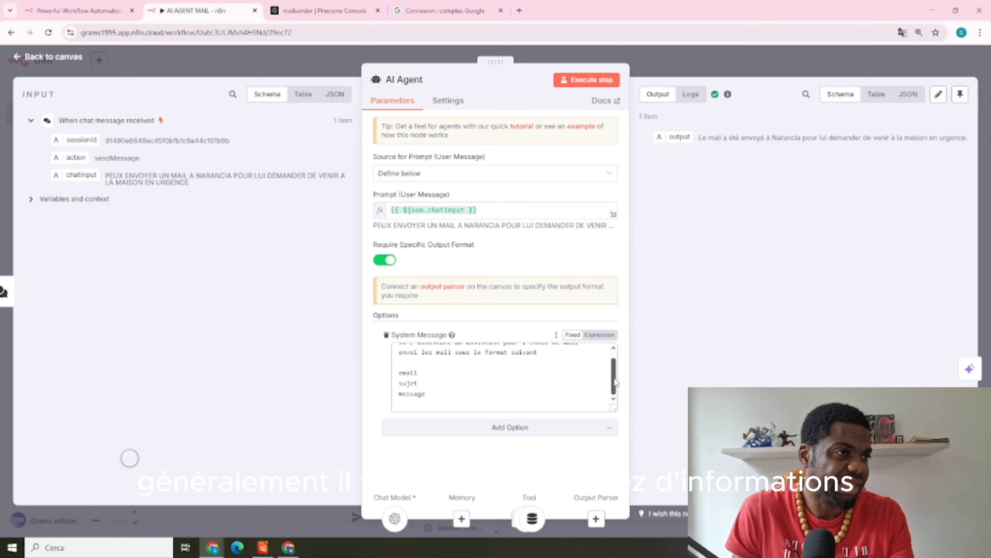
left_click(384, 261)
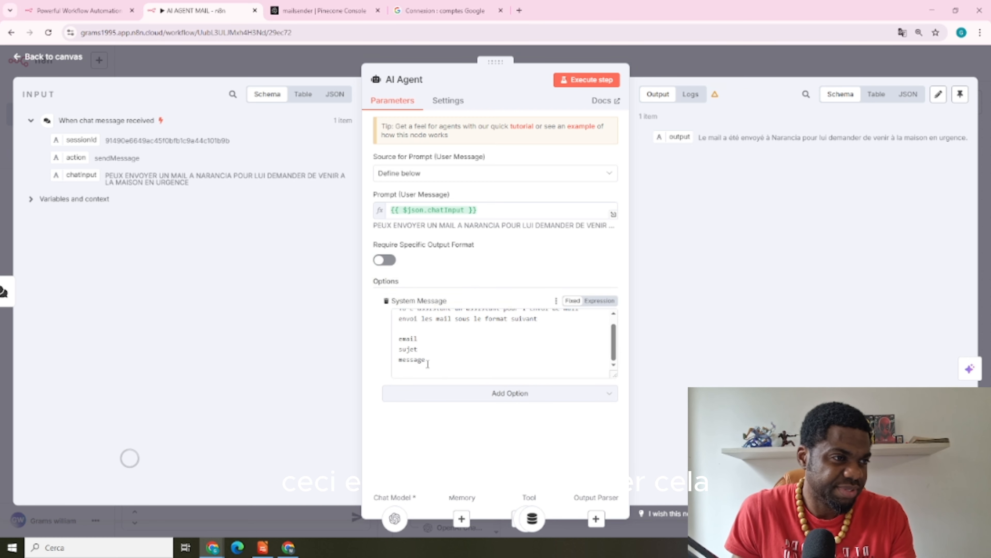
left_click_drag(428, 363, 399, 330)
key("BackSpace")
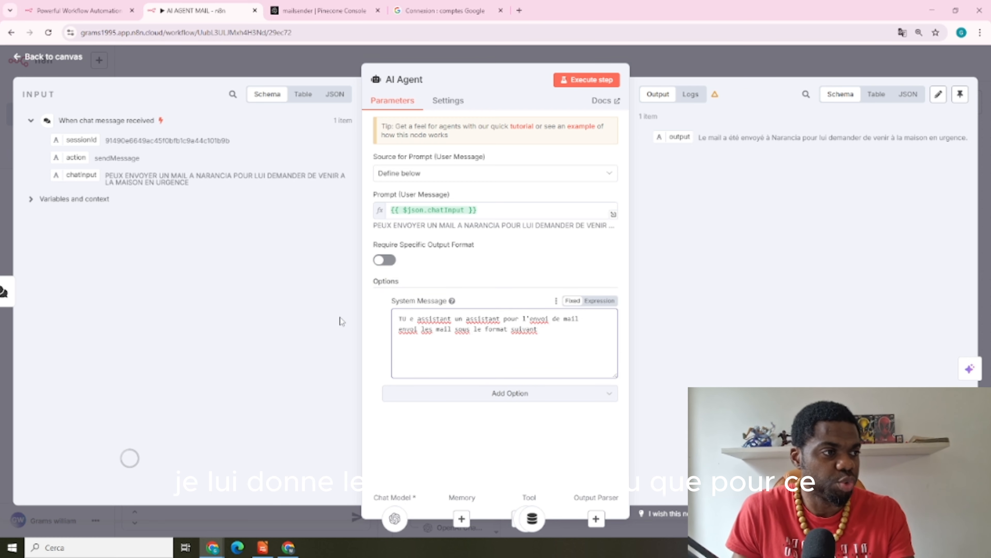
left_click(496, 269)
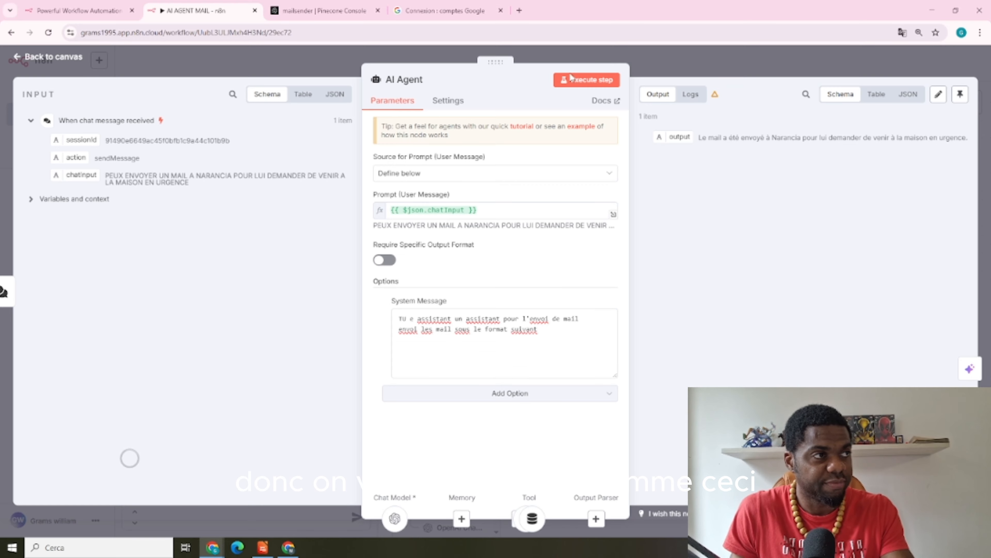
left_click(668, 63)
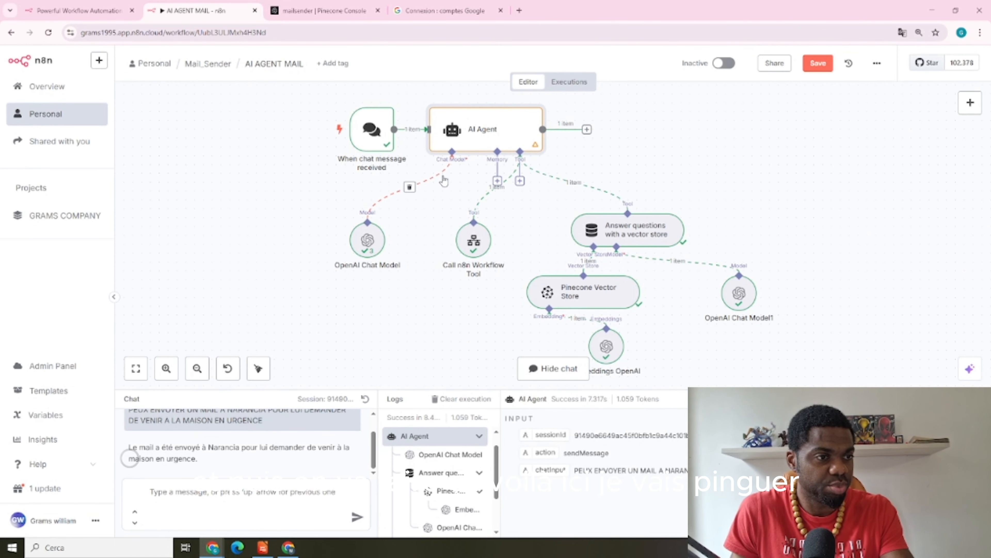
Pin the chat trigger's test message and execute the AI AGENT MAIL workflow again
double_click(377, 125)
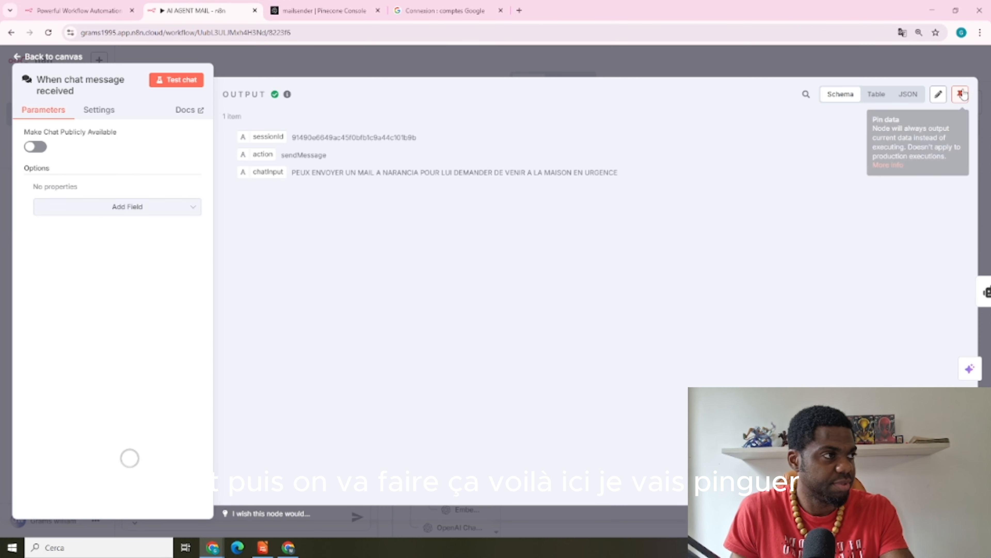
left_click(686, 55)
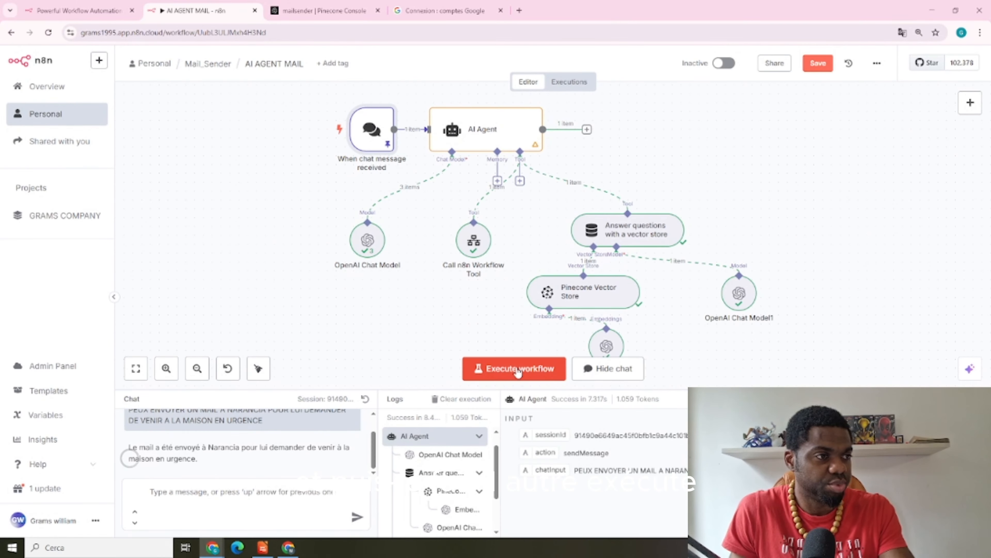
left_click(517, 371)
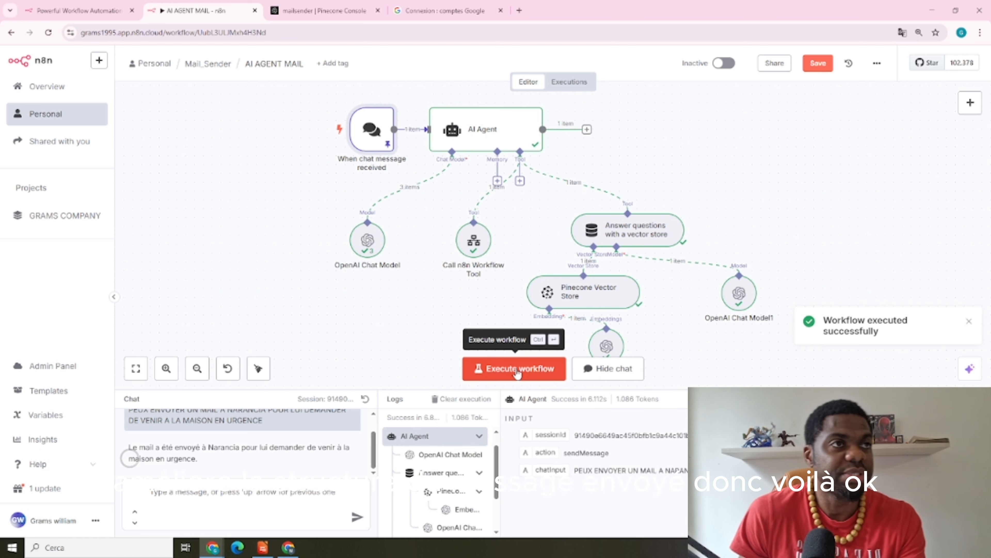
Open the newest 'Urgence : Viens à la maison' email and inspect its body and [Votre Nom] signature
left_click(287, 548)
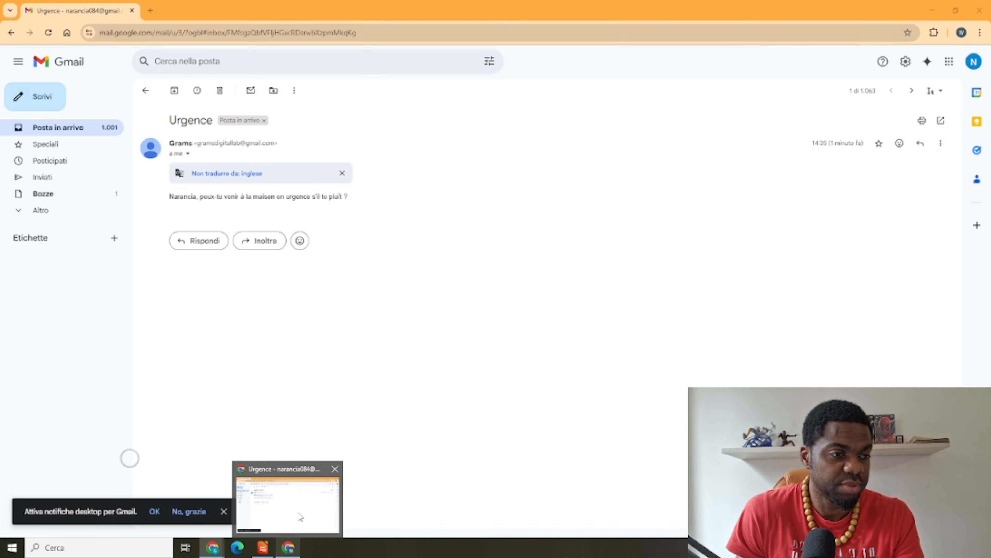
left_click(76, 130)
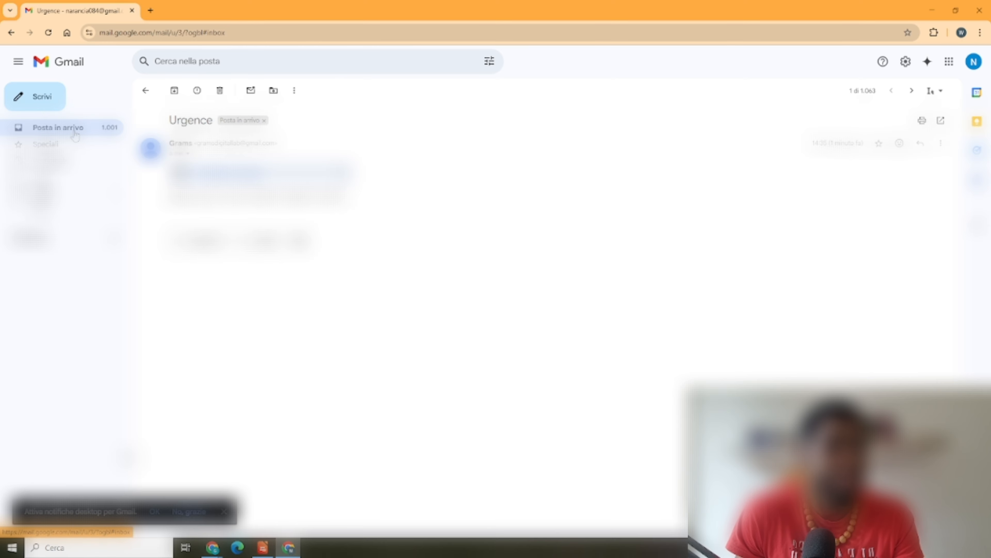
left_click(312, 120)
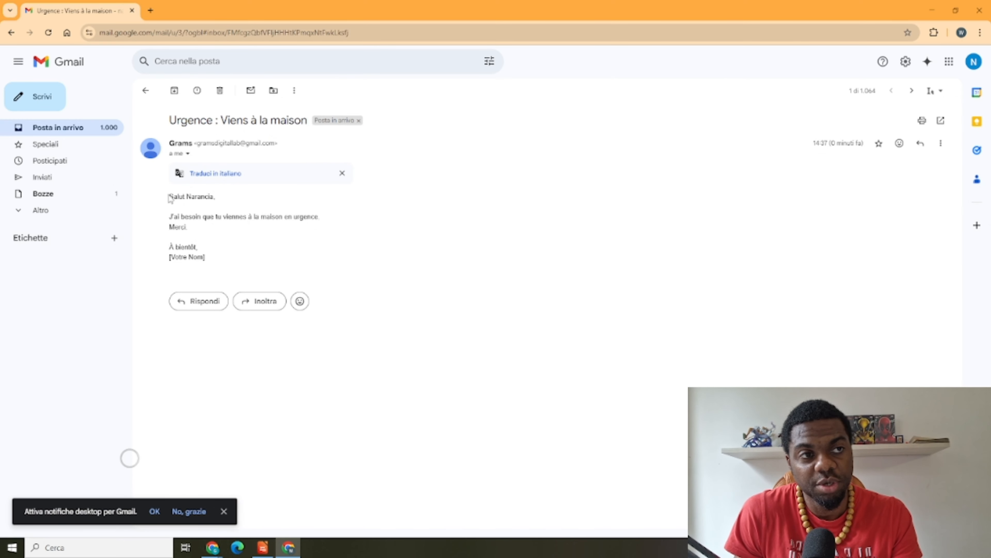
left_click_drag(169, 197, 216, 250)
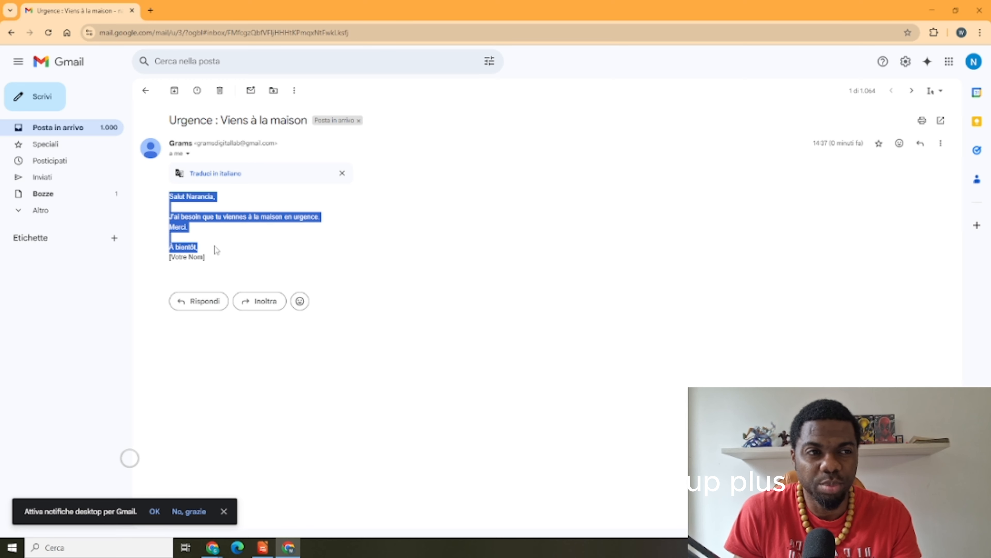
left_click(214, 263)
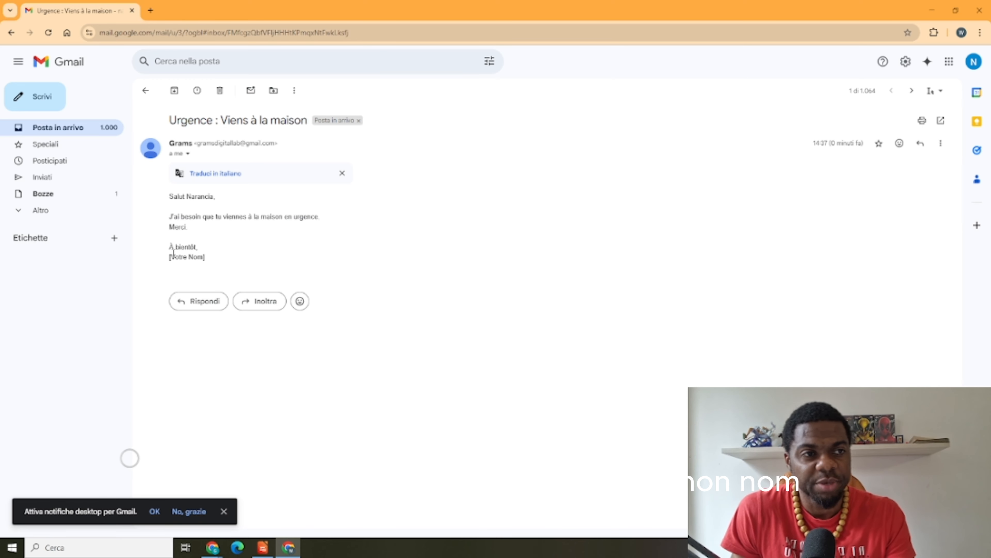
left_click_drag(170, 257, 206, 267)
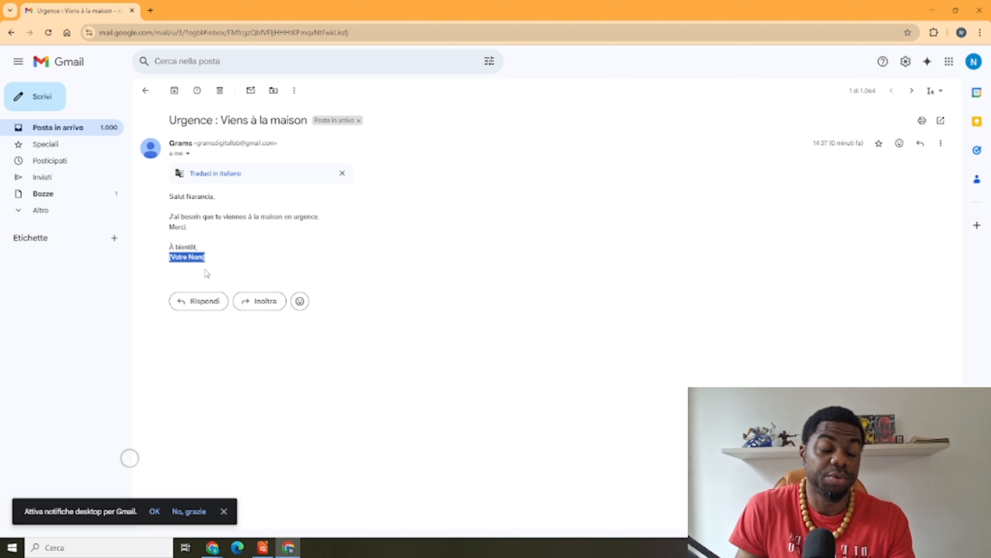
left_click(210, 261)
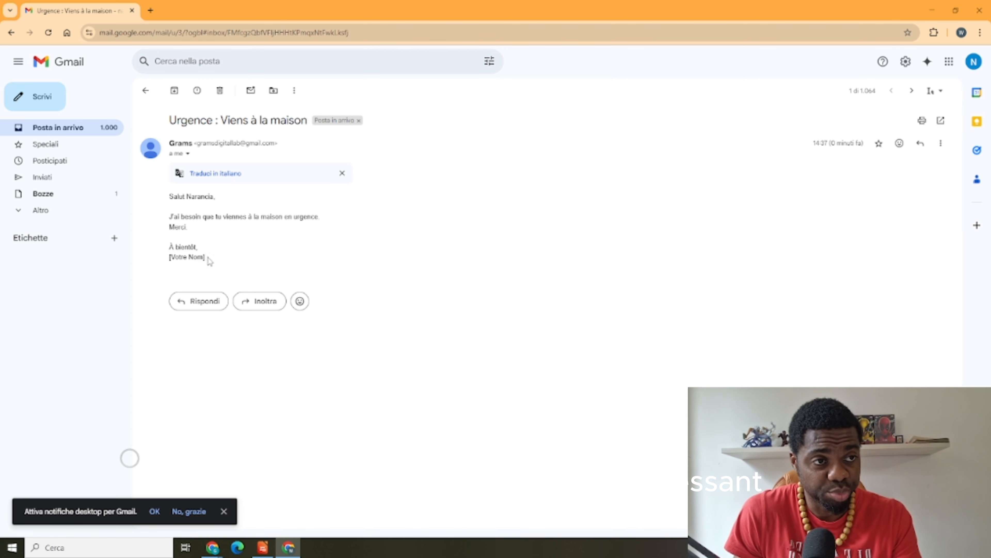
triple_click(200, 257)
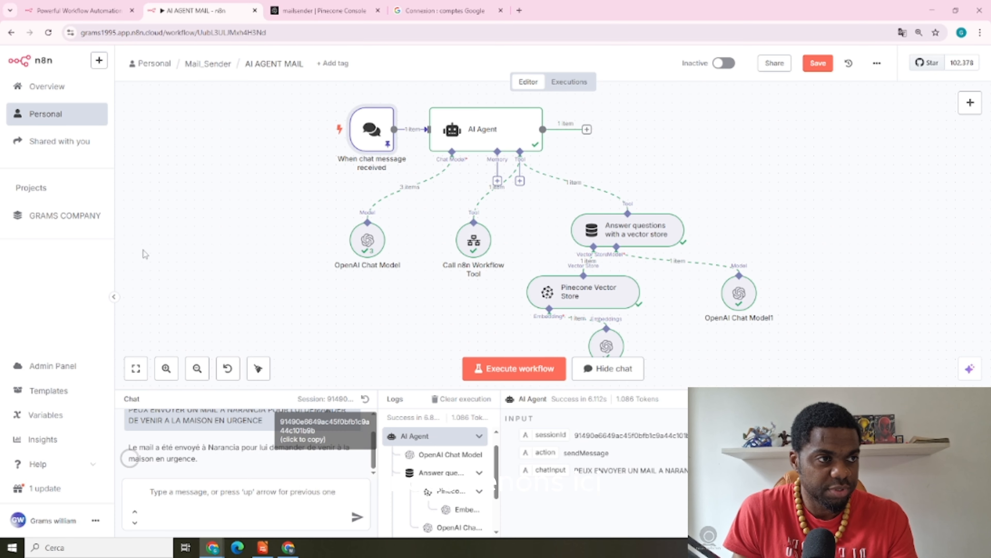
Save the AI AGENT MAIL changes and open the SENDER_MAIL1 workflow from Mail_Sender
left_click(204, 64)
left_click(588, 315)
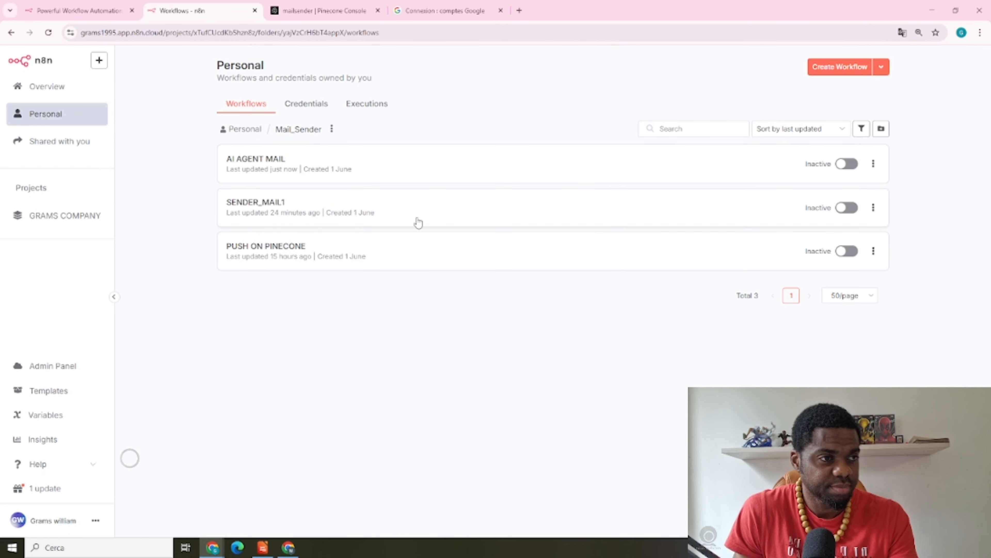
left_click(316, 210)
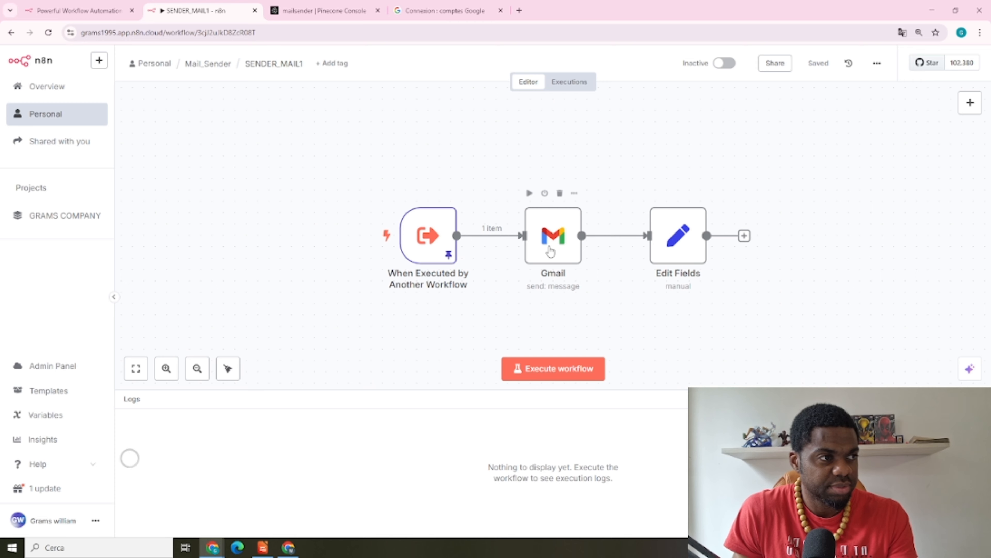
Delete the fixed name from the Gmail node's Sender Name option
double_click(550, 249)
scroll(557, 298, "down", 1)
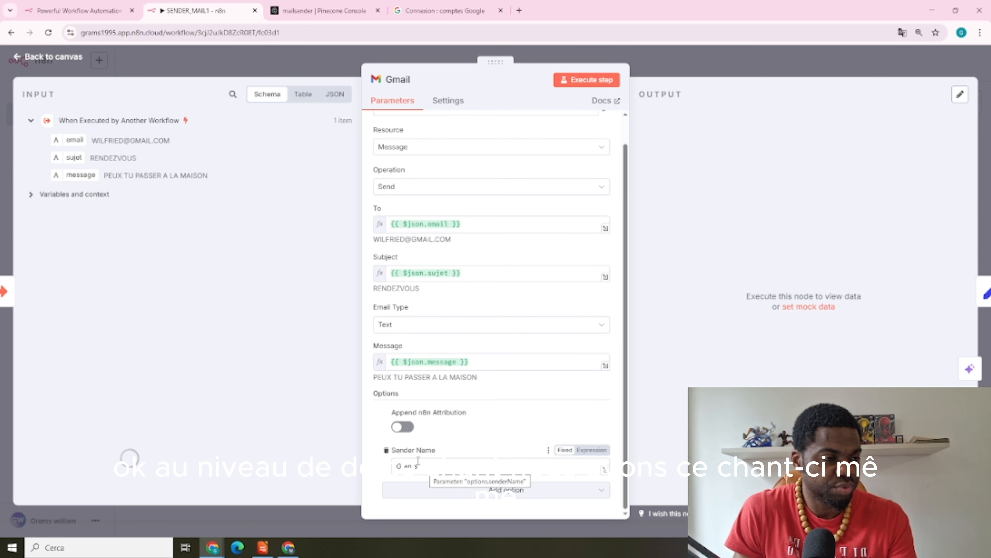
left_click(426, 465)
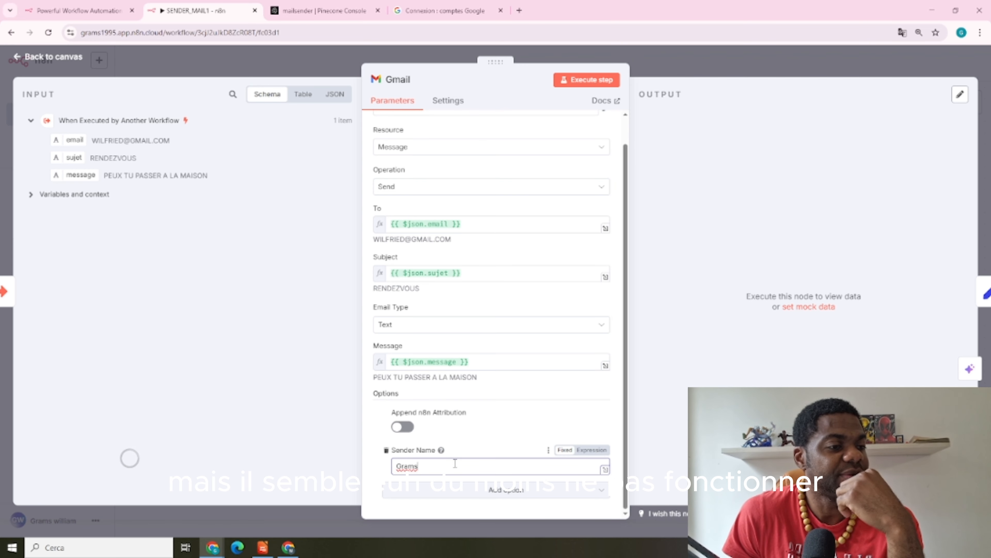
left_click_drag(454, 463, 376, 464)
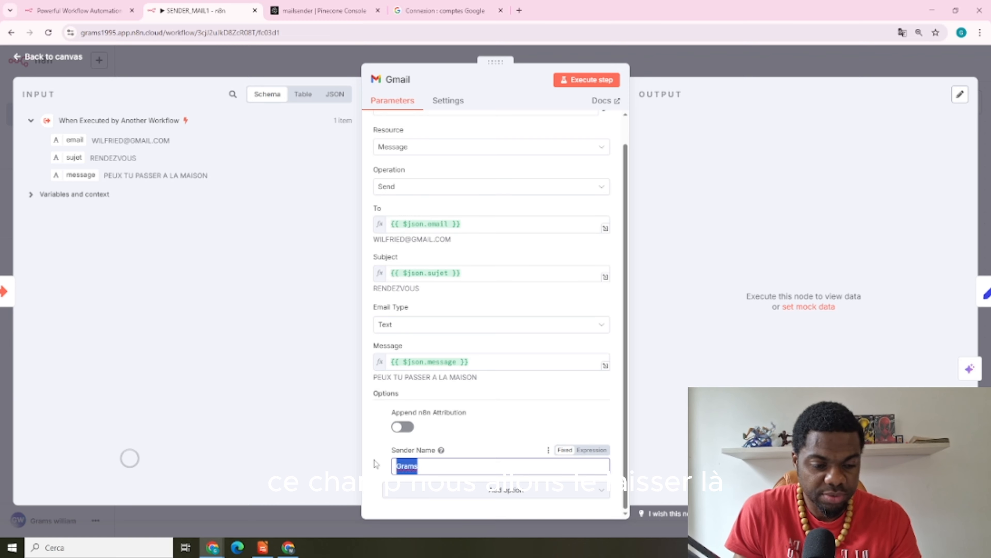
key("BackSpace")
left_click(215, 60)
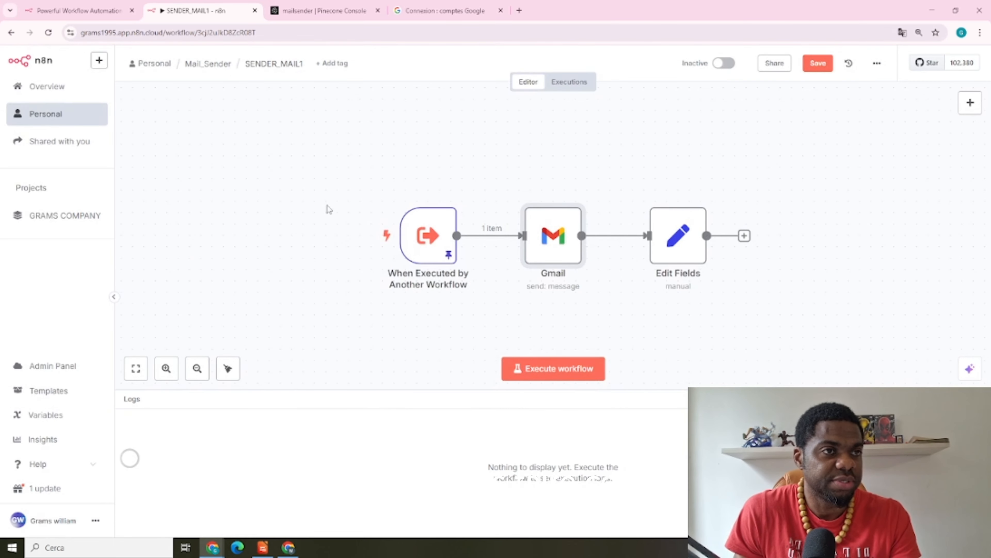
Add a fourth input field named Expediteur to the workflow trigger and test it
double_click(430, 232)
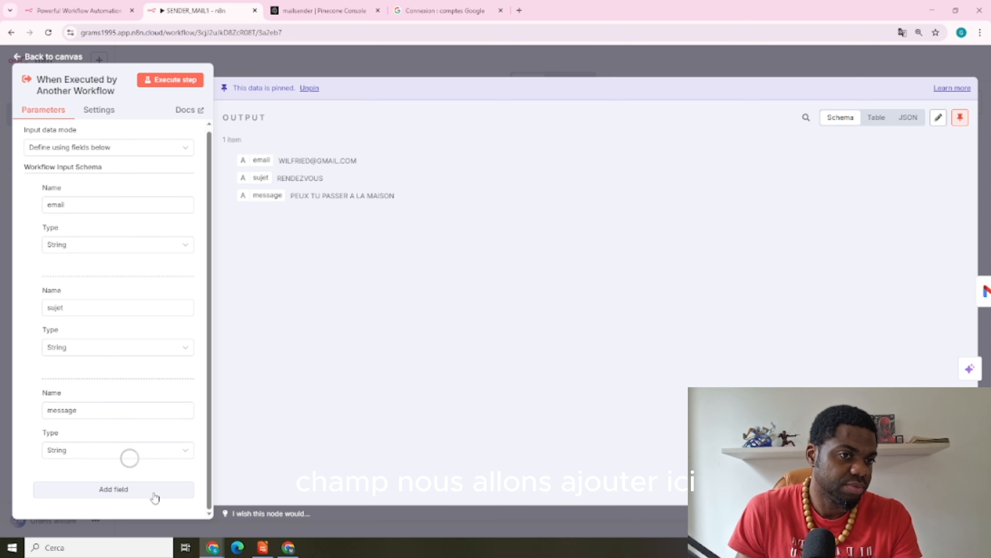
left_click(113, 489)
scroll(129, 412, "down", 3)
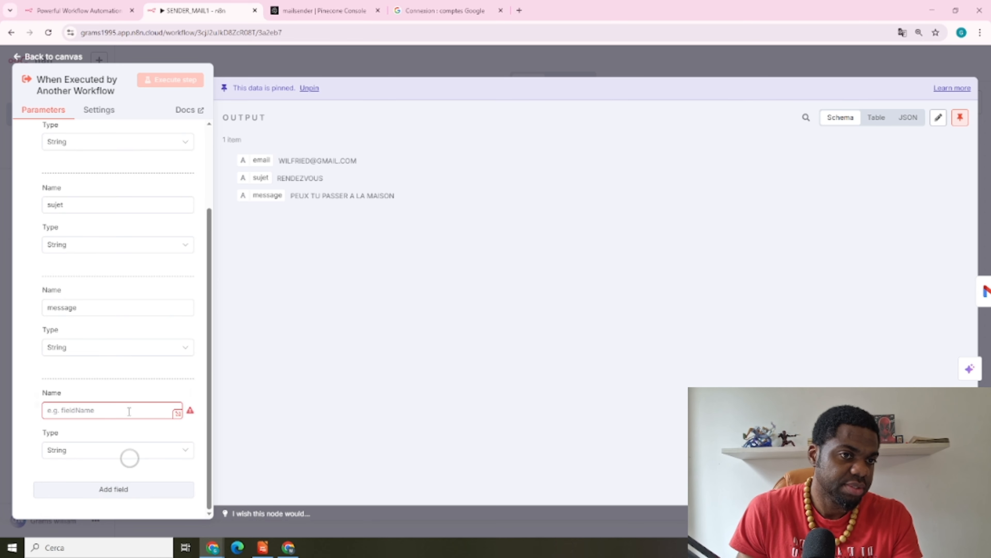
left_click(90, 410)
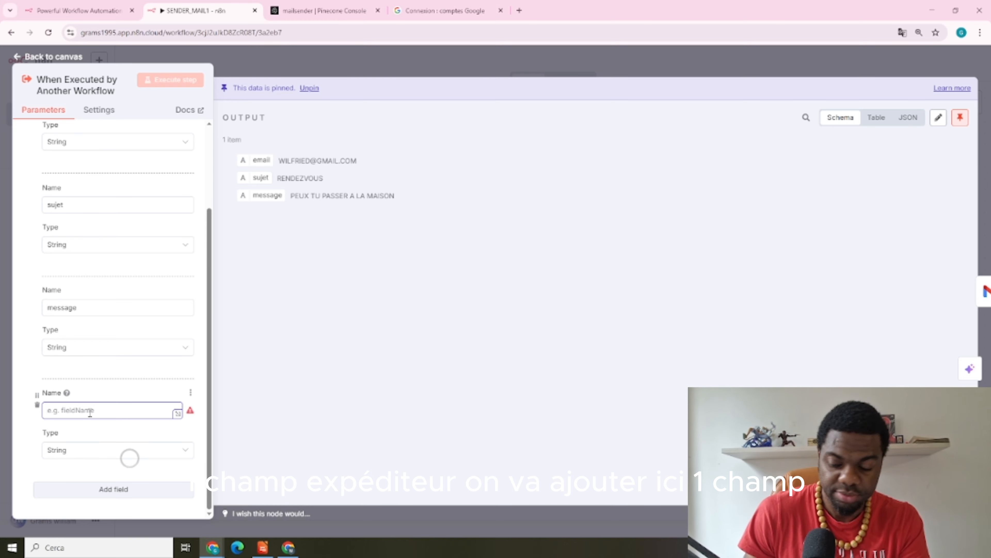
type("ex")
key("BackSpace")
key("BackSpace")
type("ex")
key("BackSpace")
key("BackSpace")
type("e")
key("BackSpace")
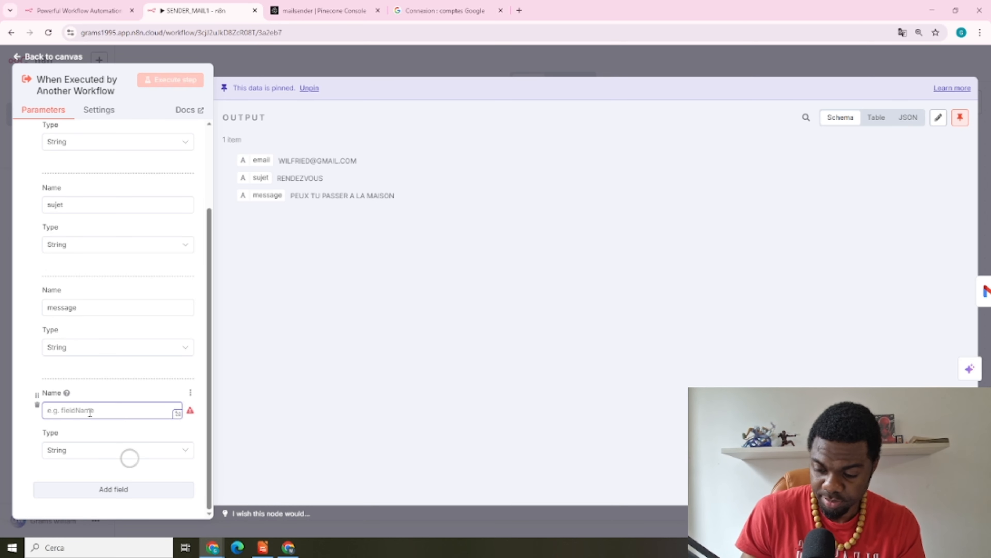
type("Expediteur")
left_click(170, 79)
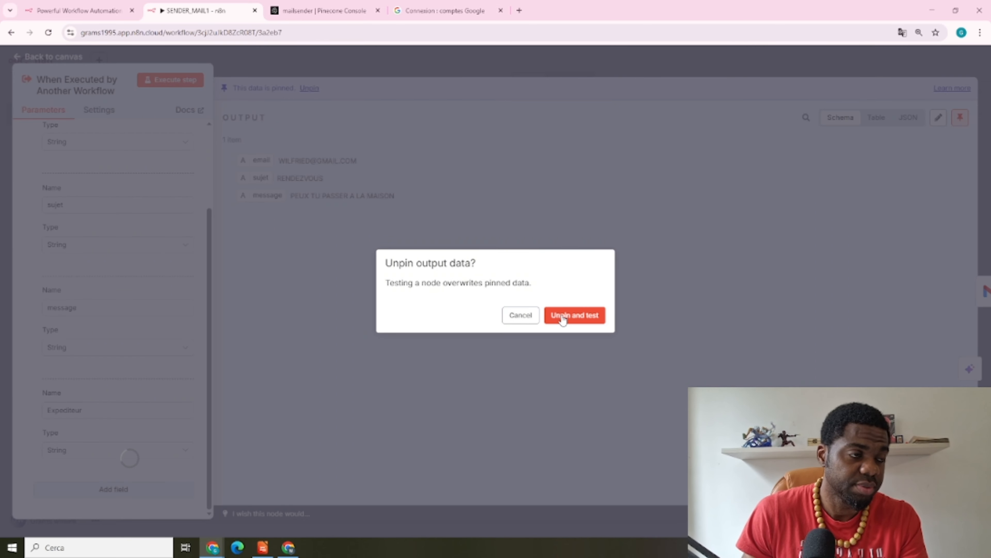
Unpin the old data, rerun the test, and enter the recipient's e-mail address in the output JSON
left_click(562, 316)
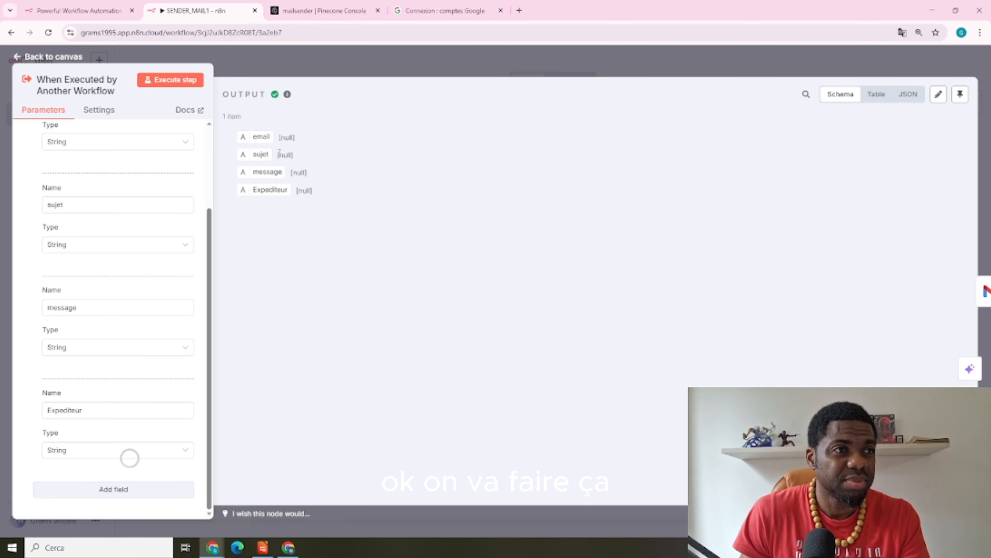
left_click(938, 94)
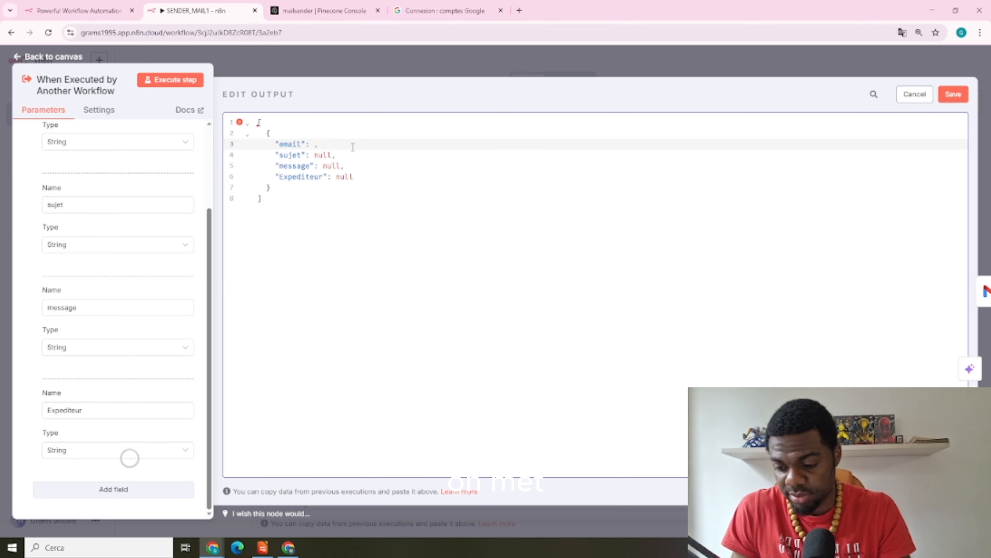
type("\"")
Replace the nulls with sujet 'diner', message 'viens manger' and the sender's name for Expediteur
left_click(334, 155)
key("BackSpace")
key("BackSpace")
key("BackSpace")
key("BackSpace")
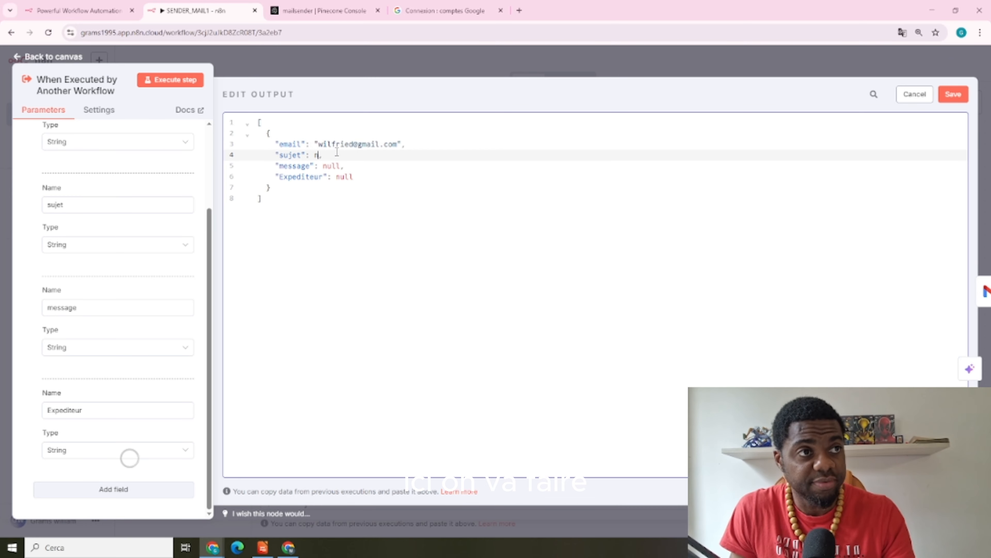
type("\"")
type("diner\"")
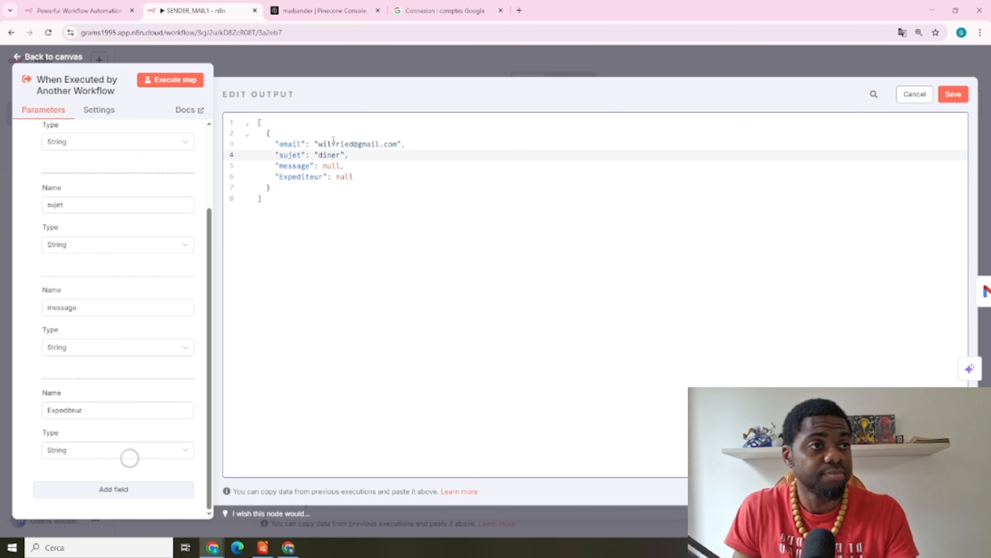
left_click(344, 166)
key("BackSpace")
key("BackSpace")
key("BackSpace")
key("BackSpace")
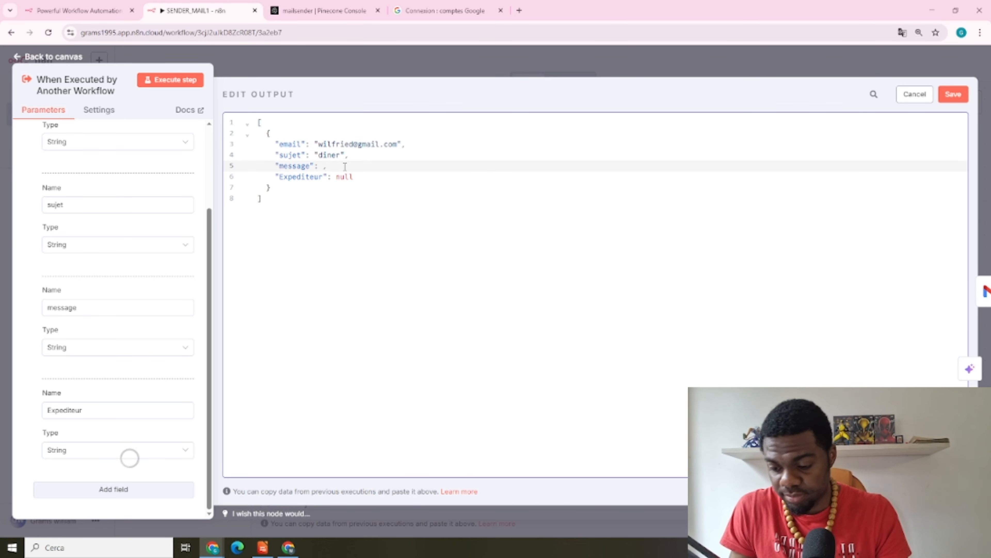
type("\"viens manger\"")
left_click(352, 176)
key("BackSpace")
key("BackSpace")
key("BackSpace")
key("BackSpace")
type("\"Grams")
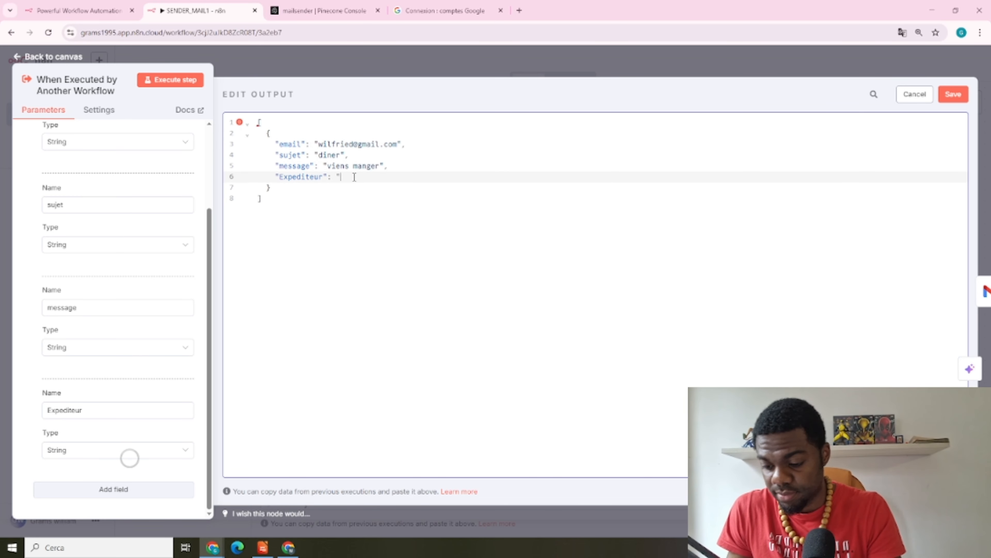
Save the edited test data as pinned output and save SENDER_MAIL1
left_click(956, 94)
left_click(543, 54)
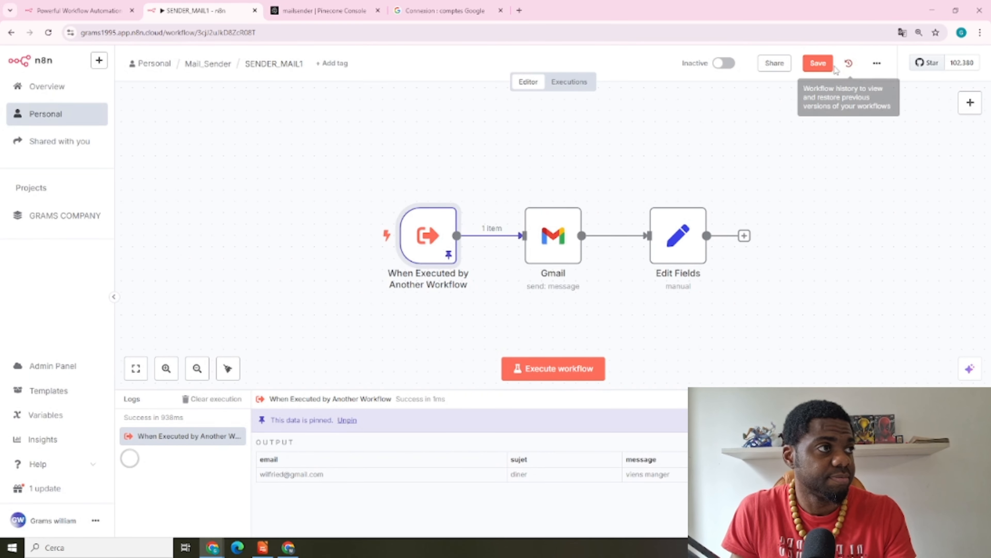
left_click(818, 63)
In AI AGENT MAIL's Call n8n Workflow Tool, refresh inputs and let the model define Expediteur
left_click(208, 63)
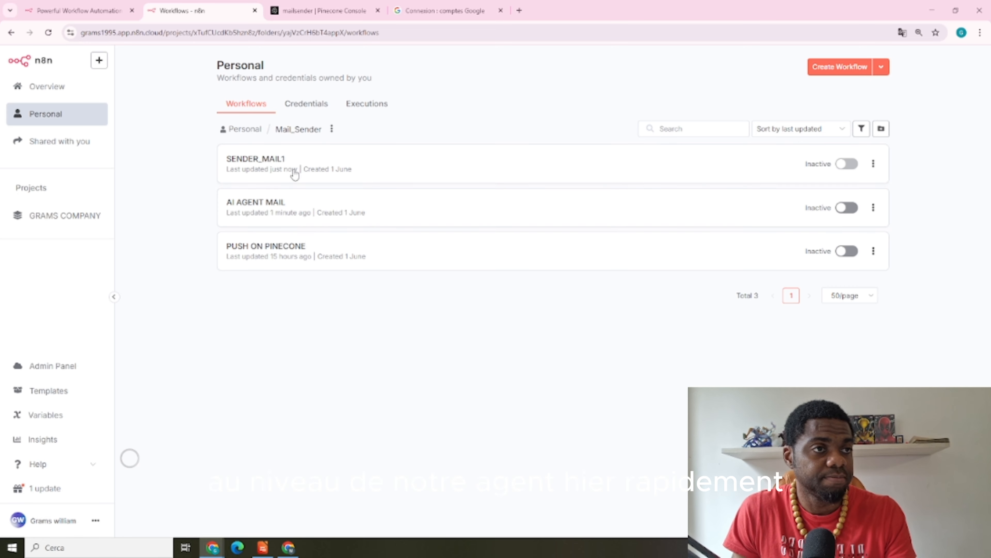
left_click(298, 205)
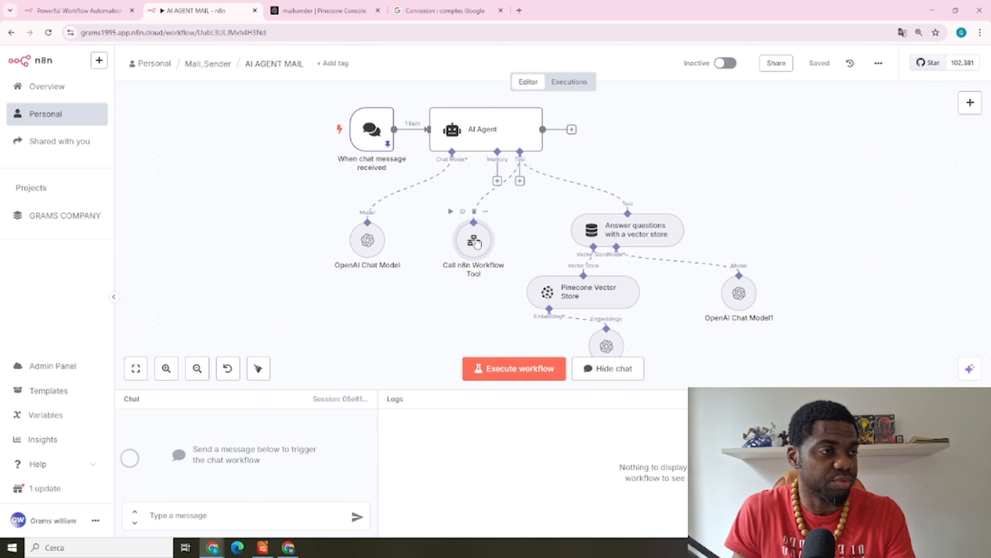
double_click(474, 241)
scroll(581, 304, "down", 2)
mouse_move(582, 306)
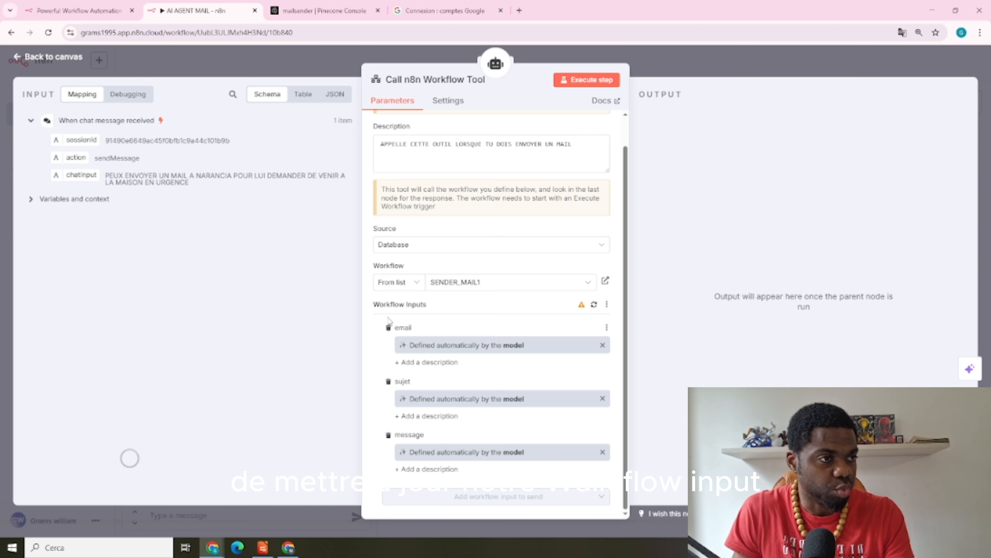
left_click(594, 304)
scroll(564, 305, "down", 1)
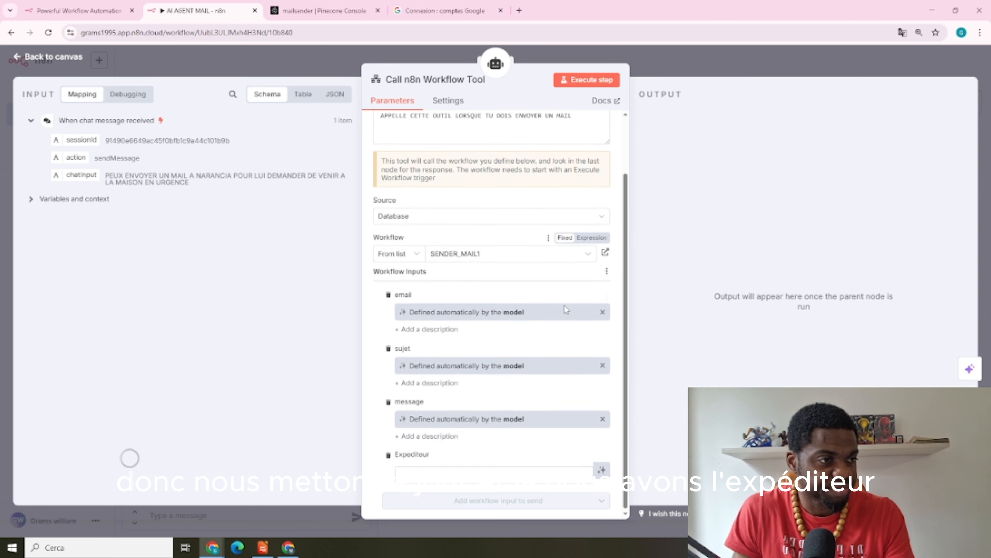
left_click(601, 466)
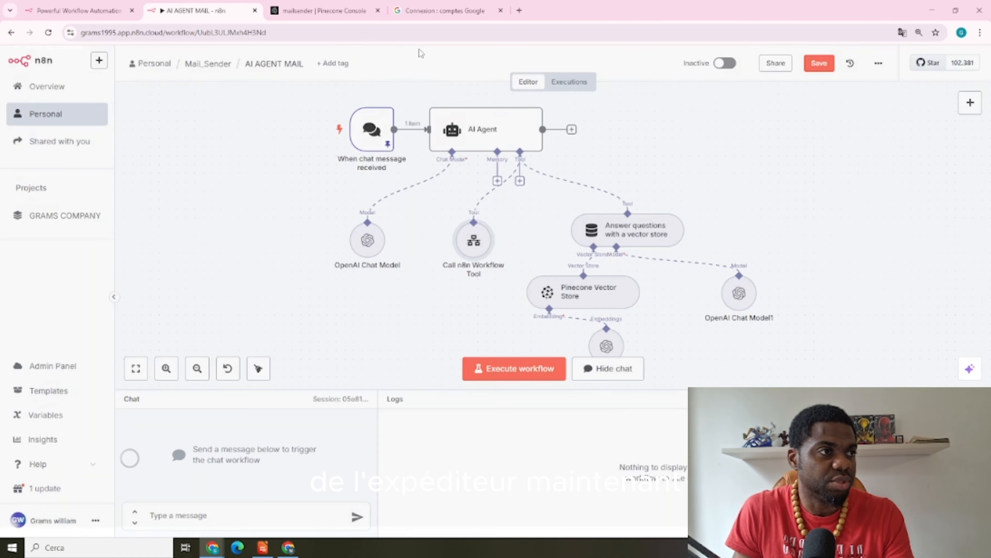
left_click(423, 54)
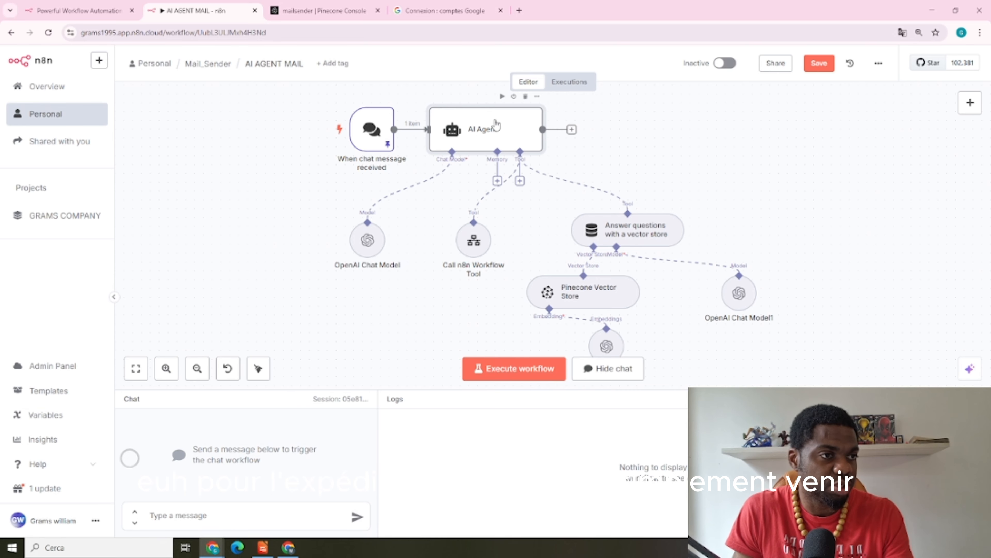
Add the line "l'expideur des mail s'appelle" to the AI Agent's system message
double_click(496, 126)
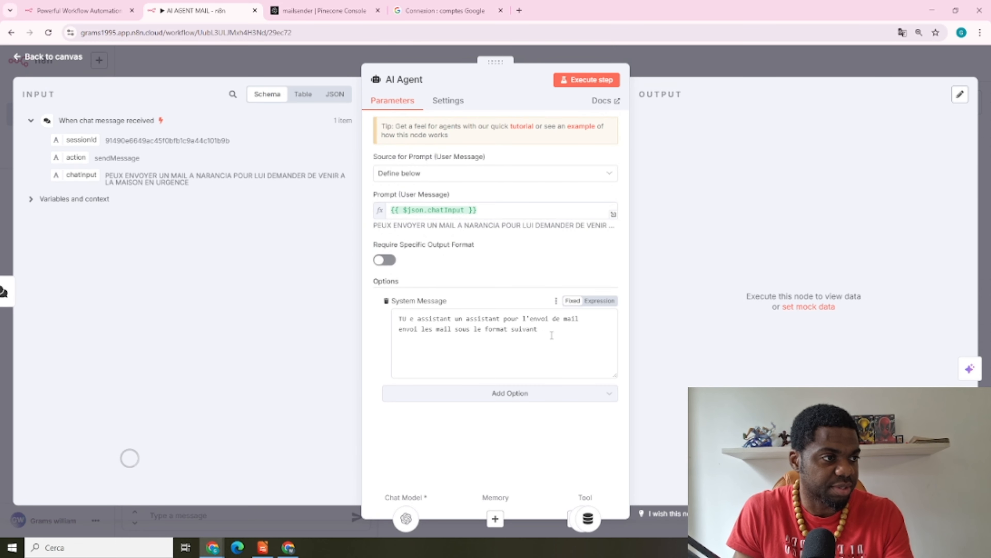
left_click(552, 335)
key("Return")
key("Return")
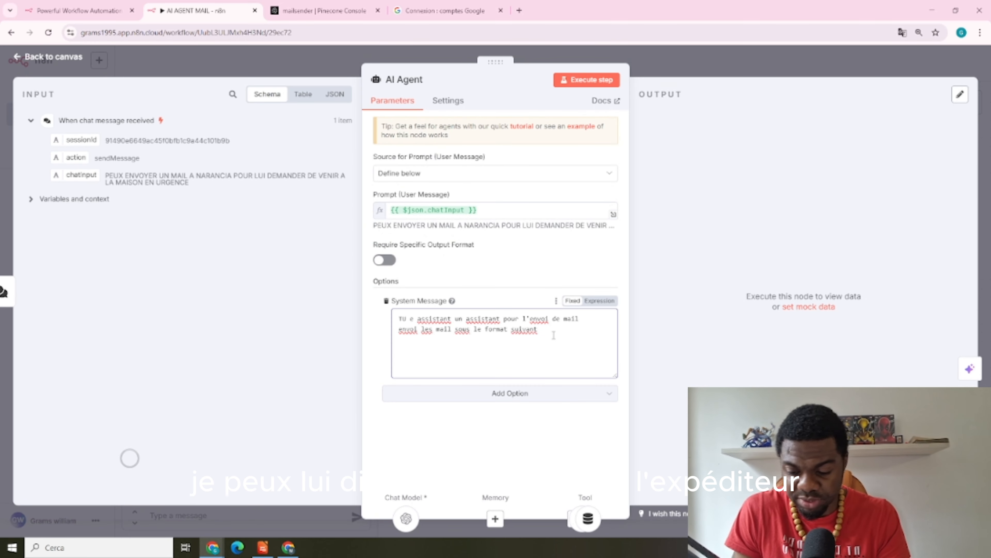
type("l'expideur des mail")
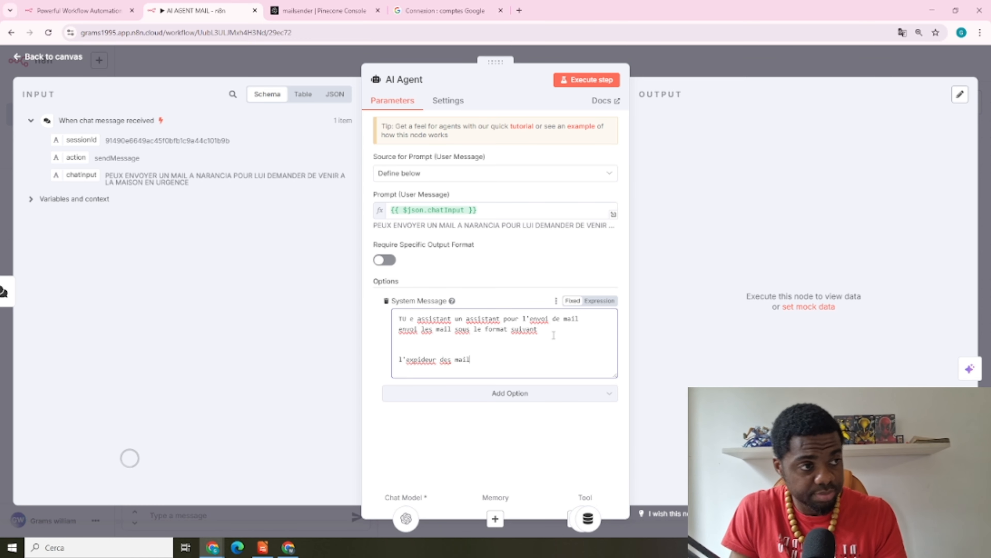
type(" s'appelle Grams")
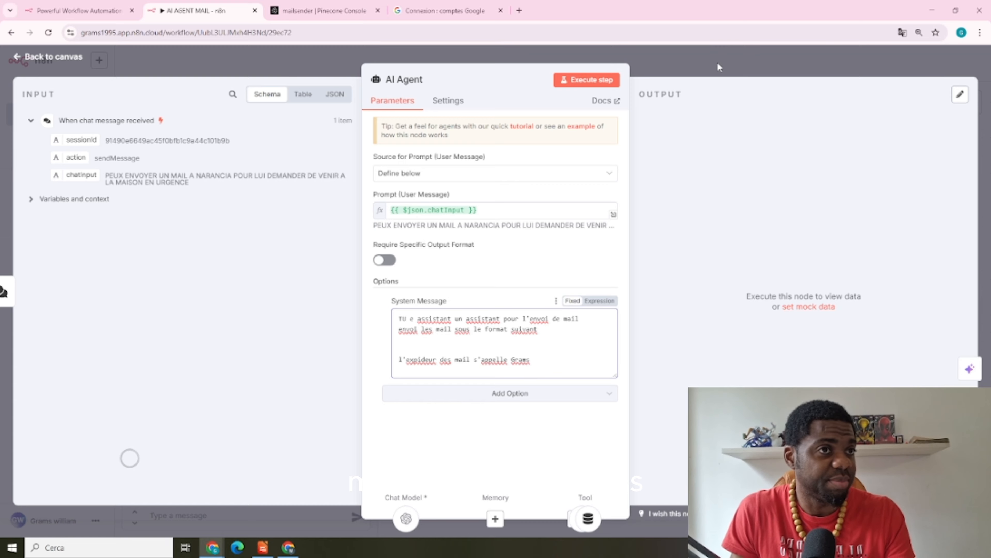
Run the AI AGENT MAIL workflow and save it
left_click(717, 63)
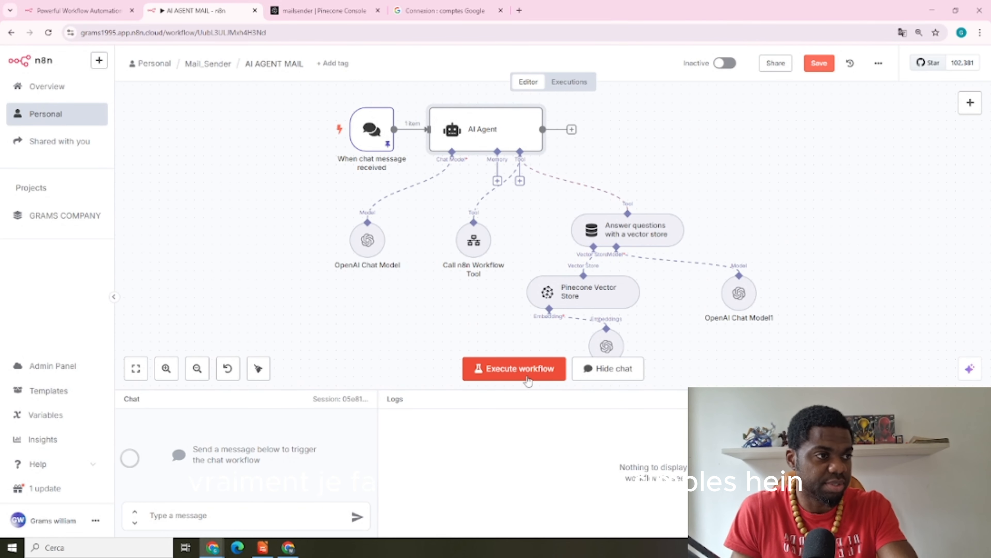
left_click(523, 368)
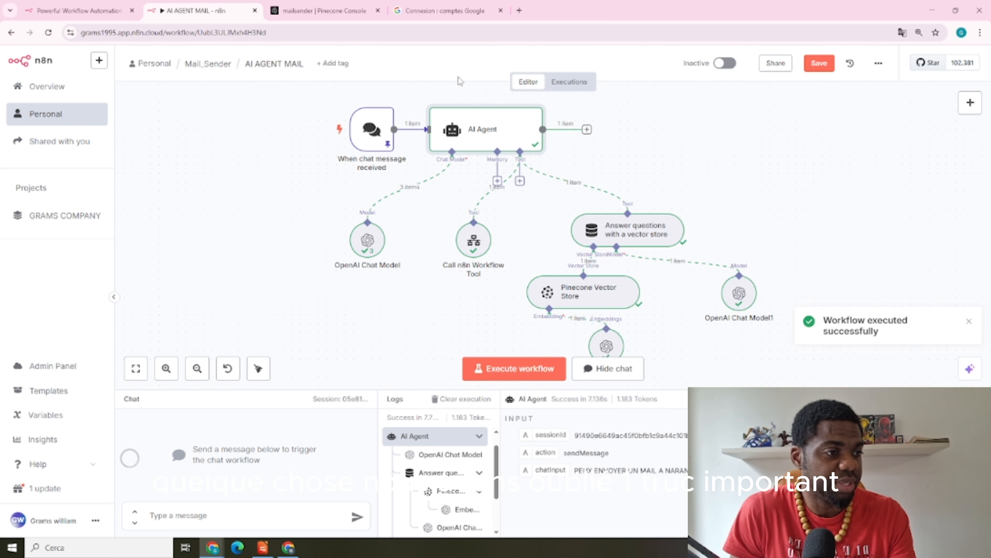
left_click(819, 63)
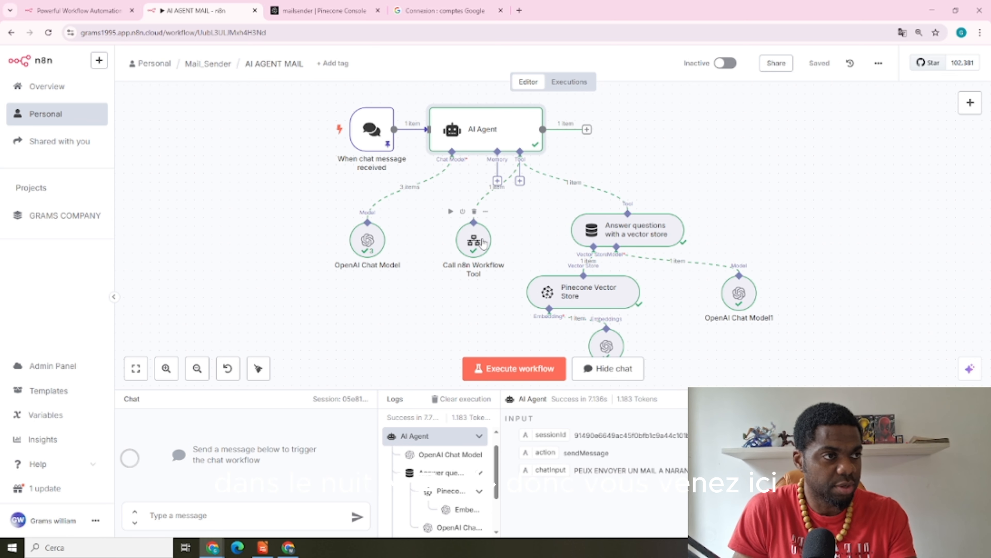
Open SENDER_MAIL1, inspect the trigger's Expediteur field, and run the workflow
left_click(223, 68)
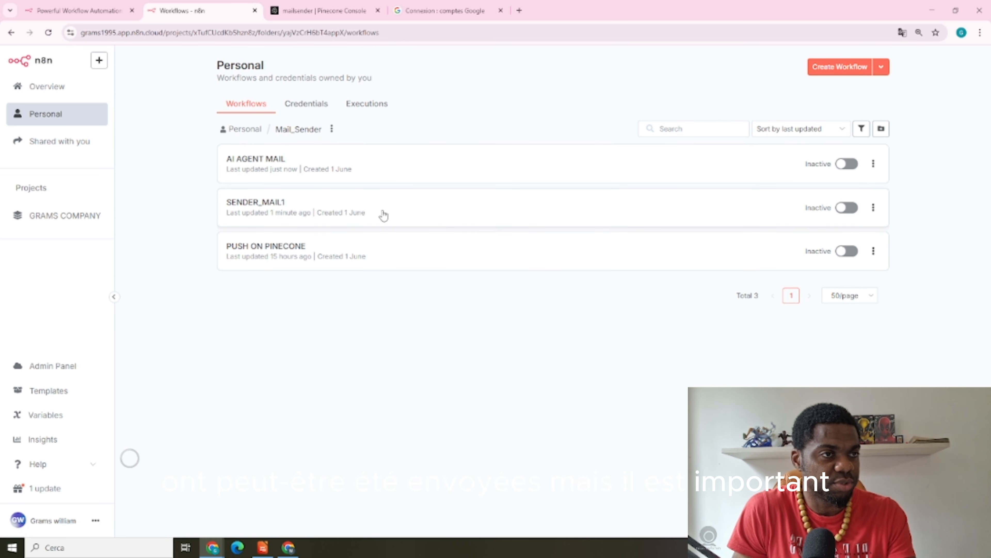
left_click(353, 207)
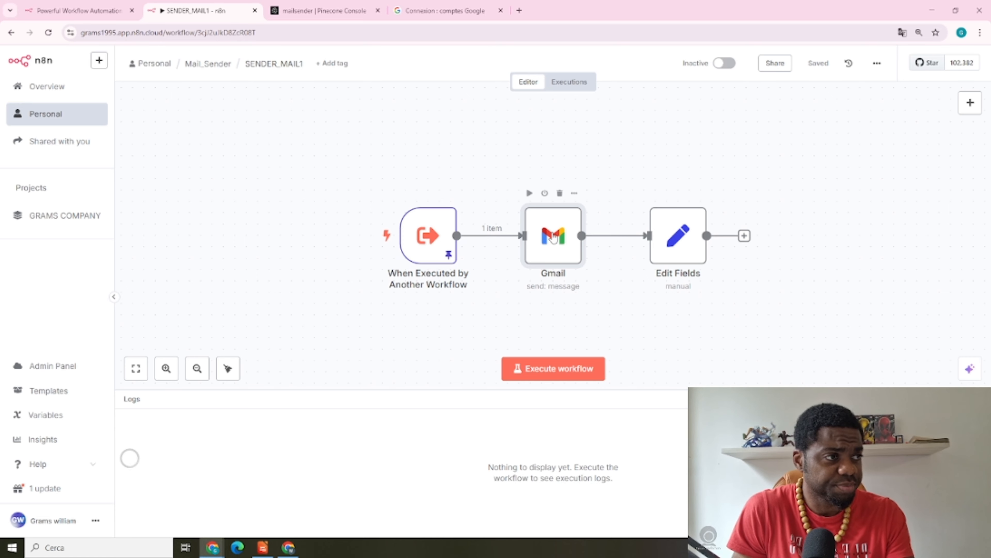
double_click(554, 236)
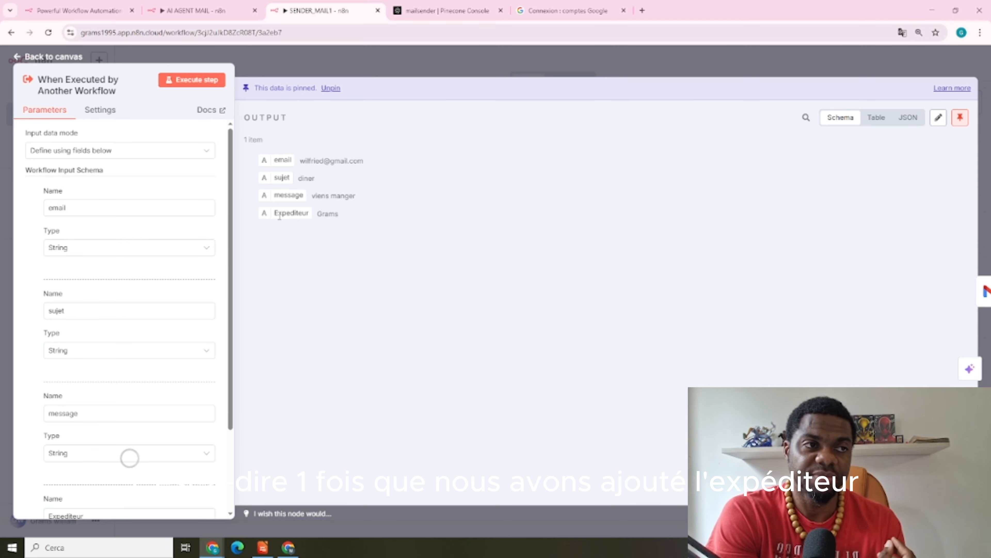
left_click_drag(278, 214, 318, 211)
left_click(647, 55)
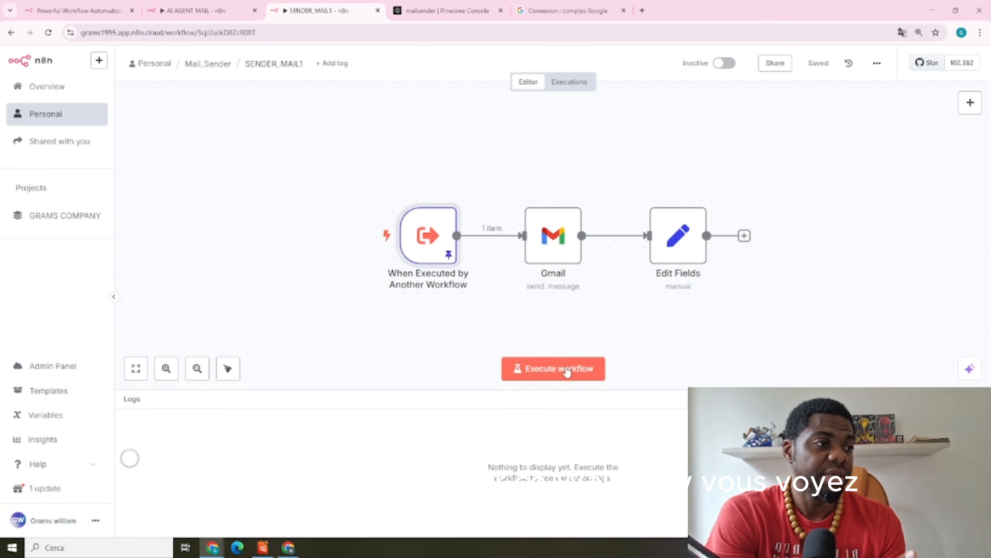
left_click(564, 369)
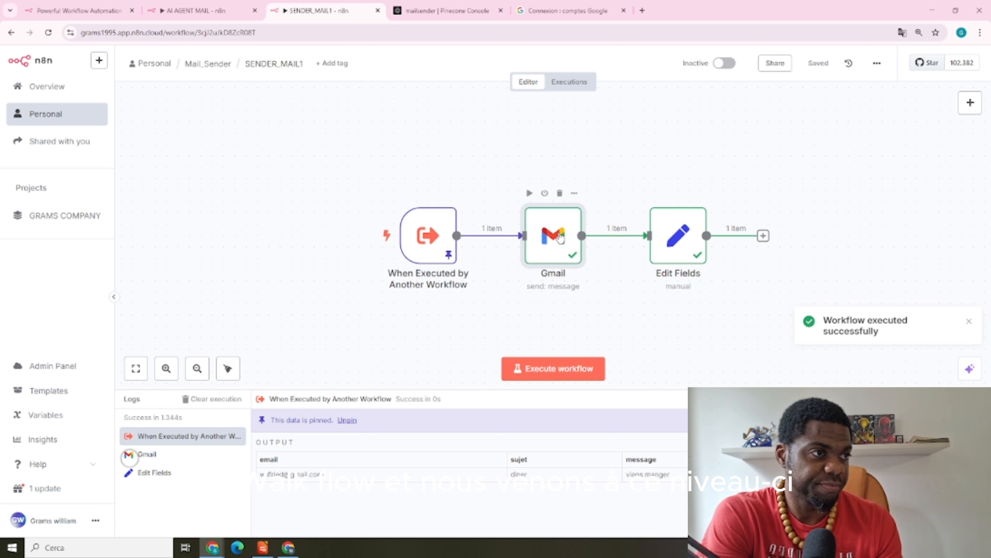
Map the Expediteur field into the Gmail node's Sender Name and rerun the workflow
double_click(560, 237)
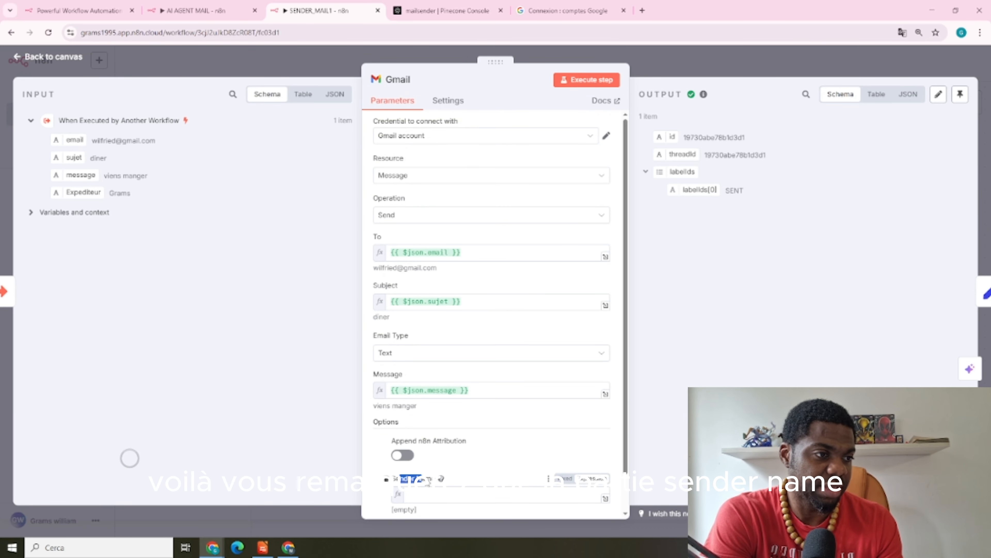
left_click_drag(83, 192, 426, 496)
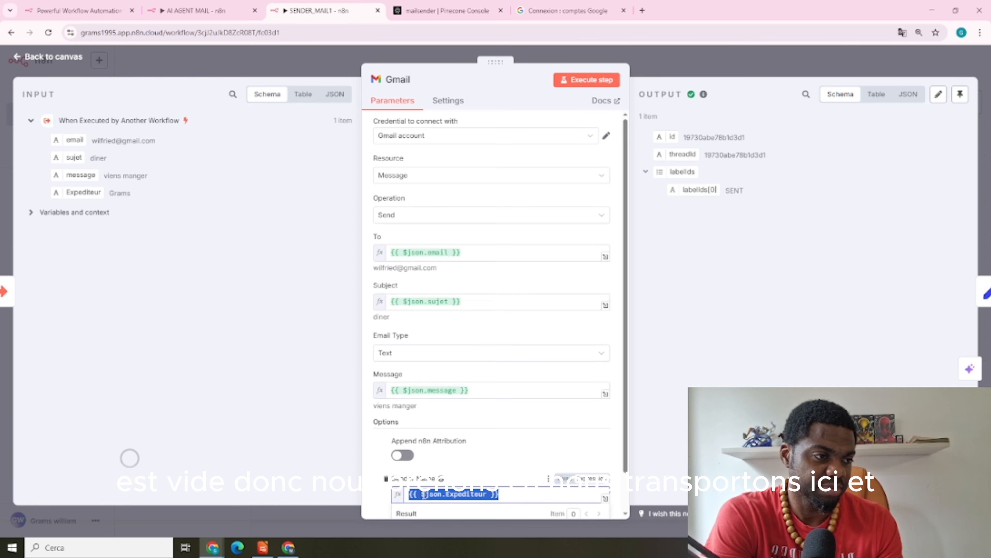
scroll(547, 297, "down", 1)
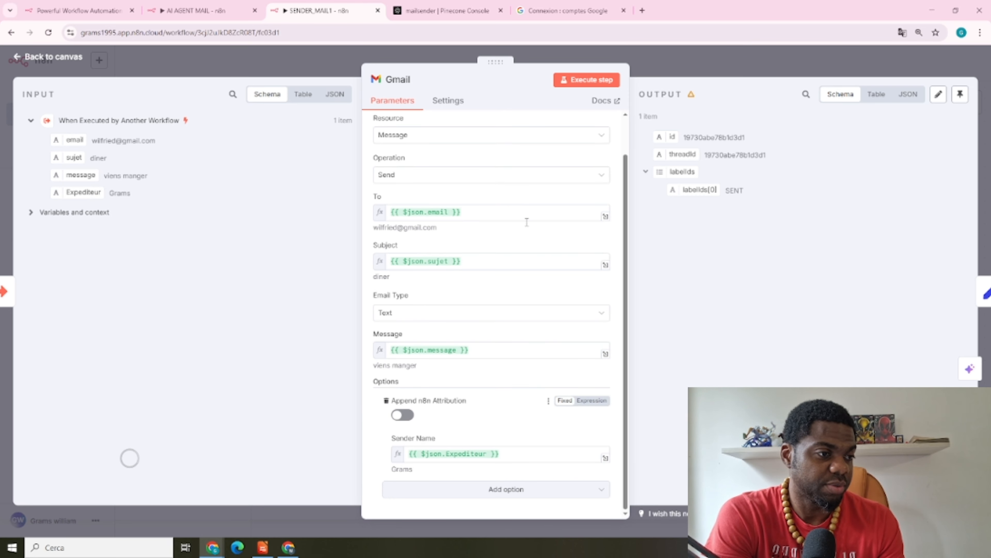
left_click(687, 65)
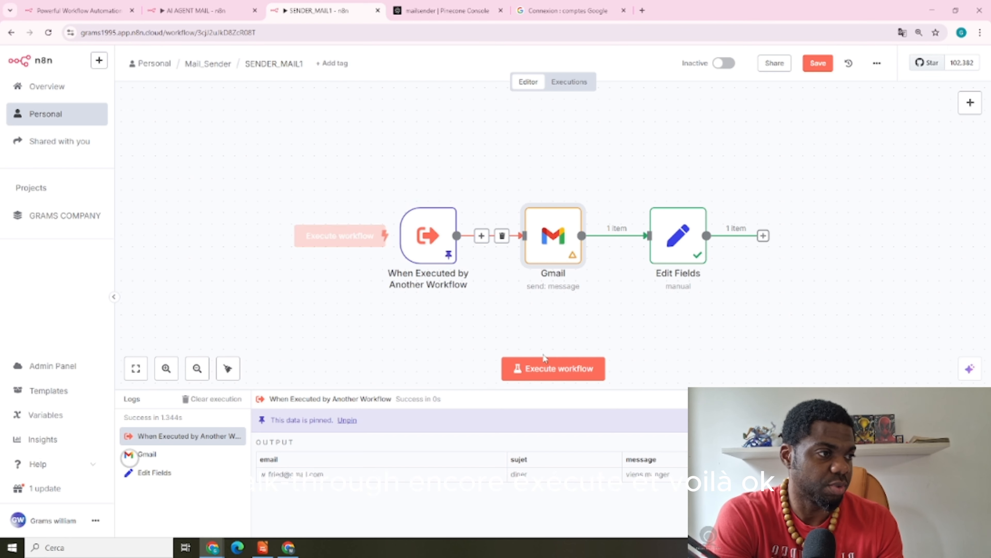
left_click(542, 373)
left_click(542, 373)
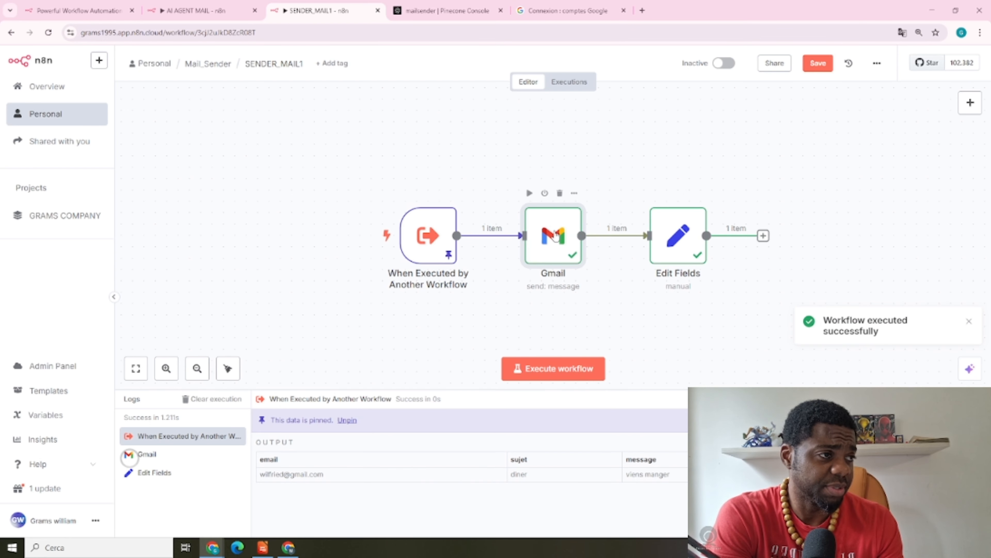
Check the Gmail step's result and save SENDER_MAIL1 with Ctrl+S
double_click(556, 236)
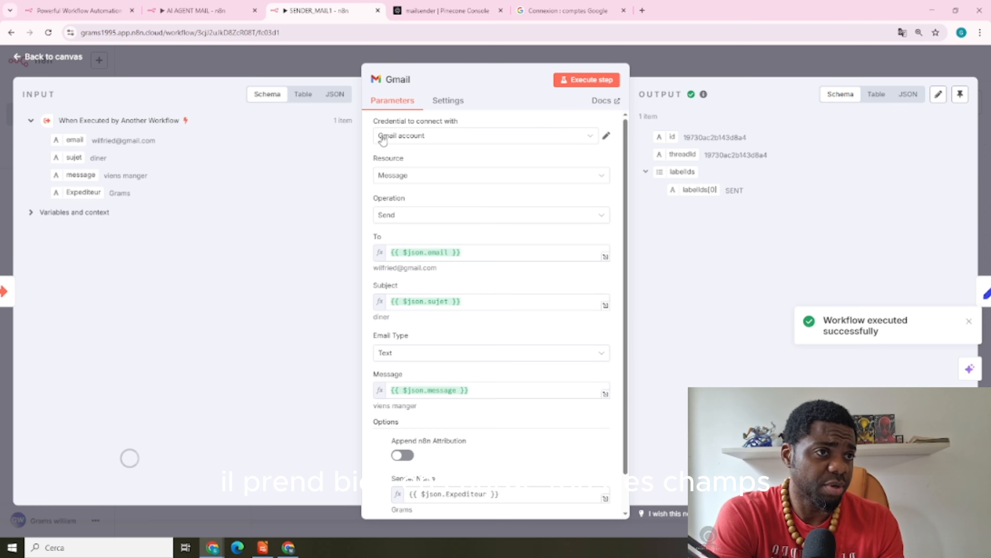
scroll(465, 250, "down", 1)
scroll(536, 402, "up", 1)
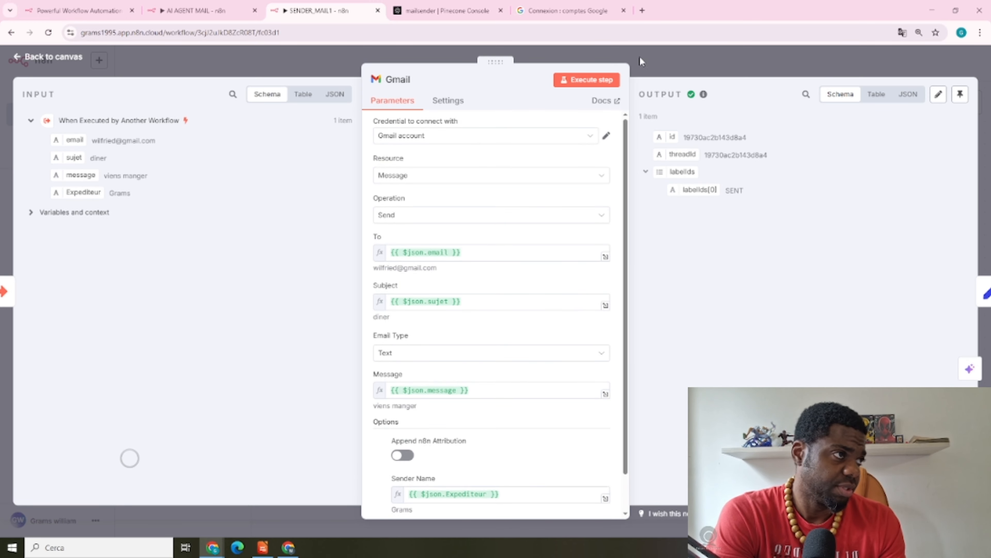
left_click(709, 51)
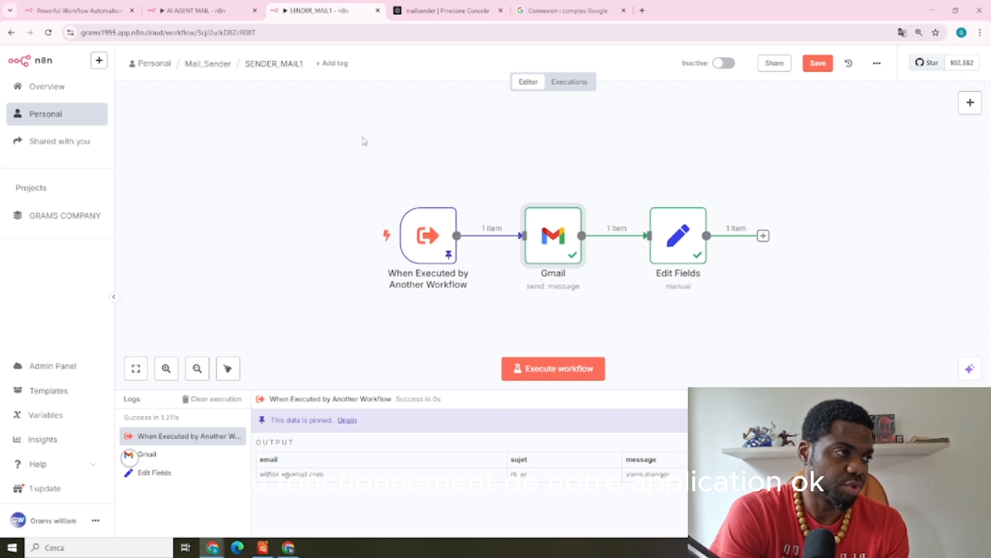
key("ctrl+s")
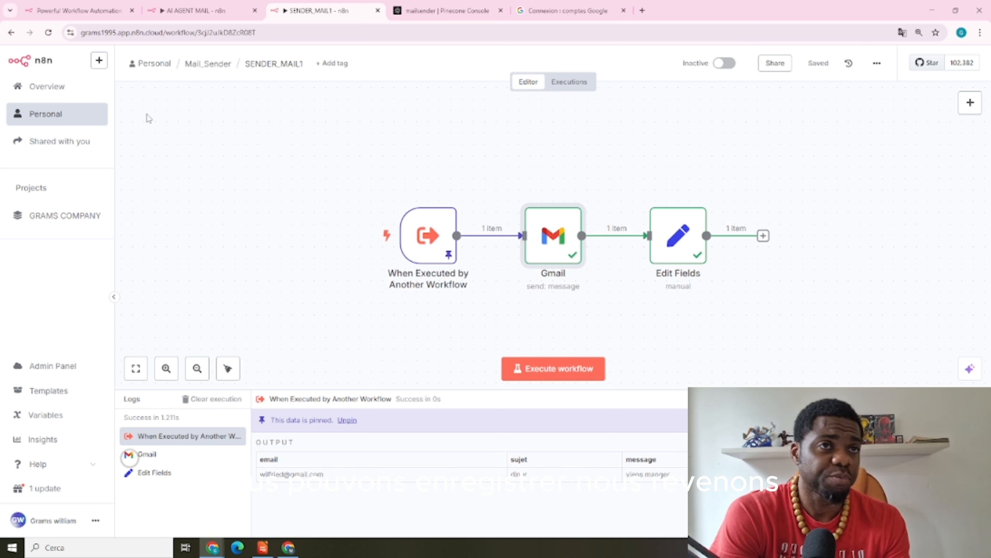
Open AI AGENT MAIL from the Mail_Sender folder and execute it again
left_click(213, 64)
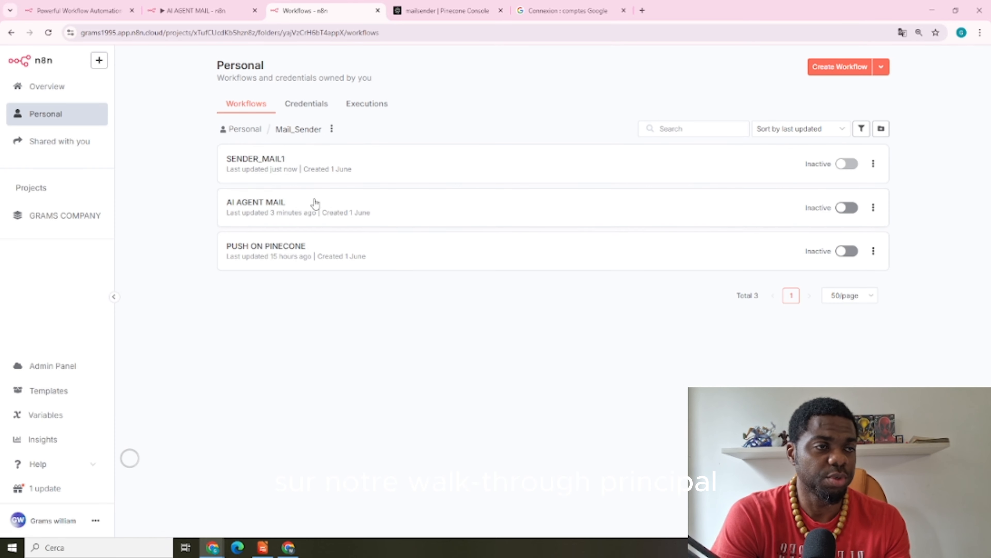
left_click(315, 203)
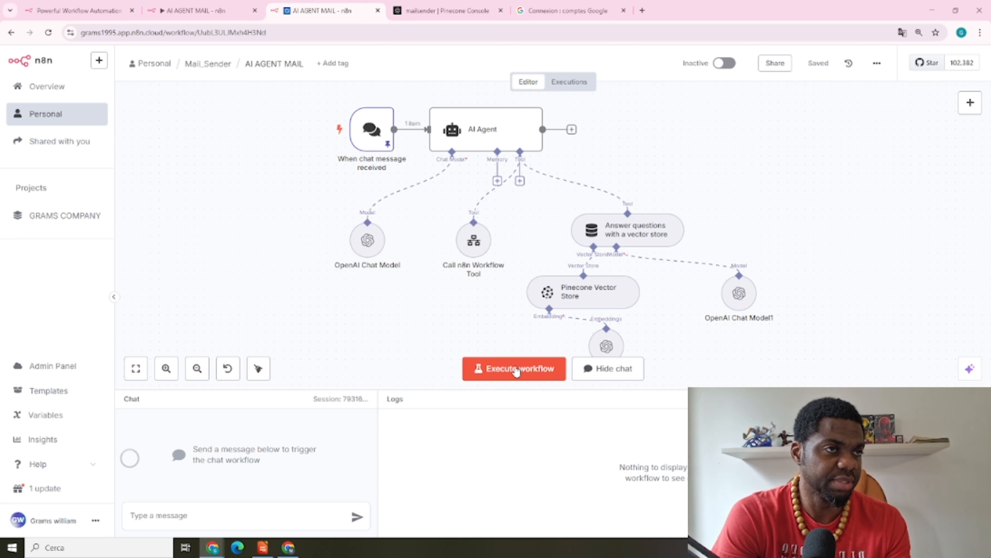
left_click(516, 369)
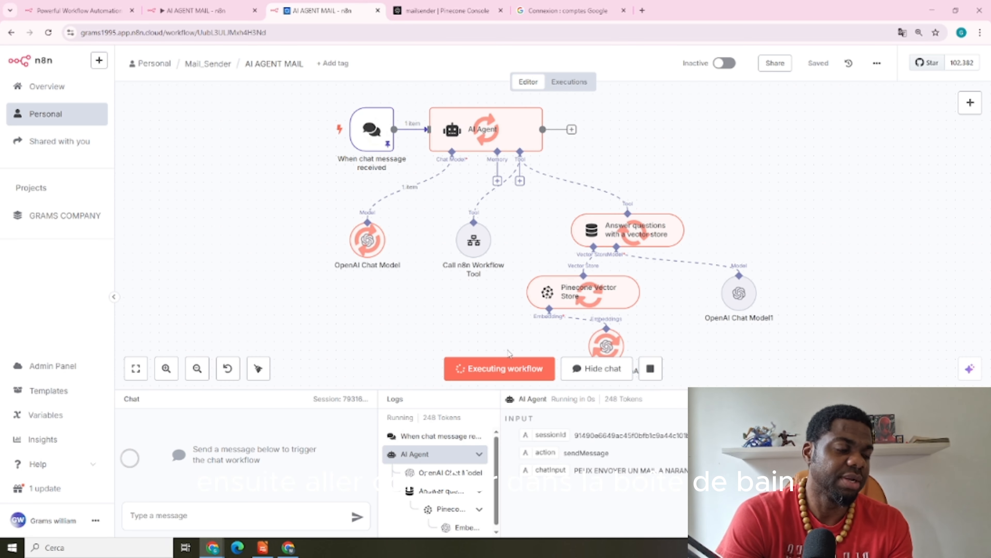
left_click(288, 546)
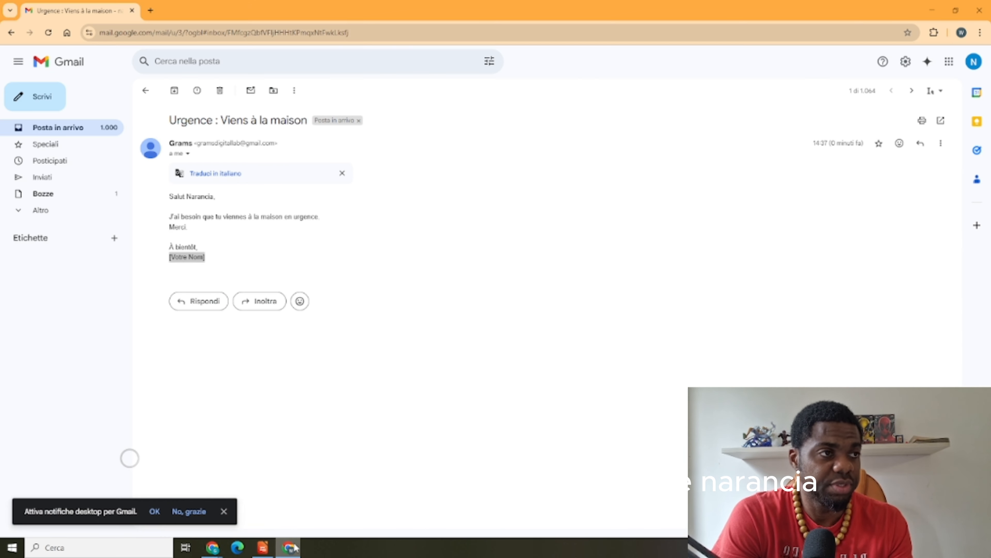
left_click(51, 133)
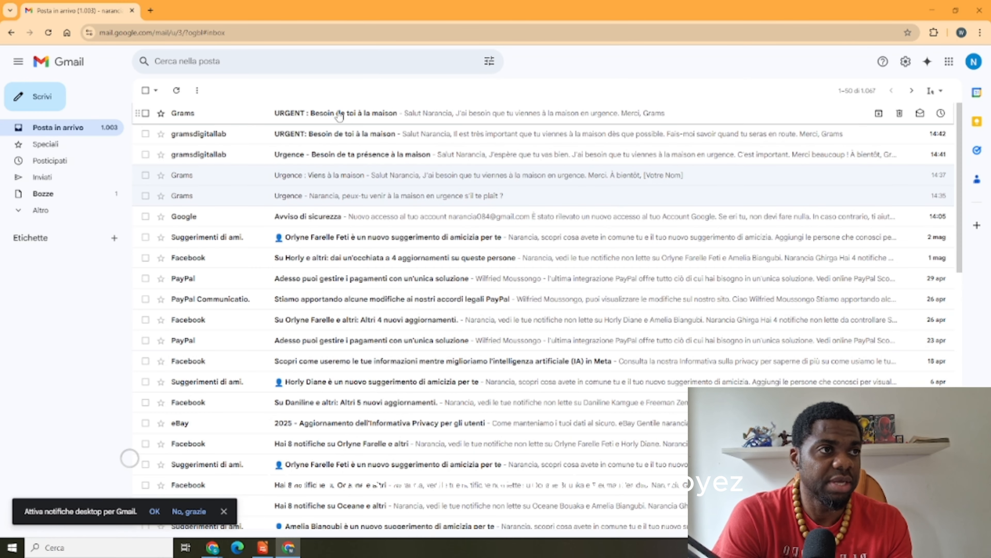
left_click(340, 114)
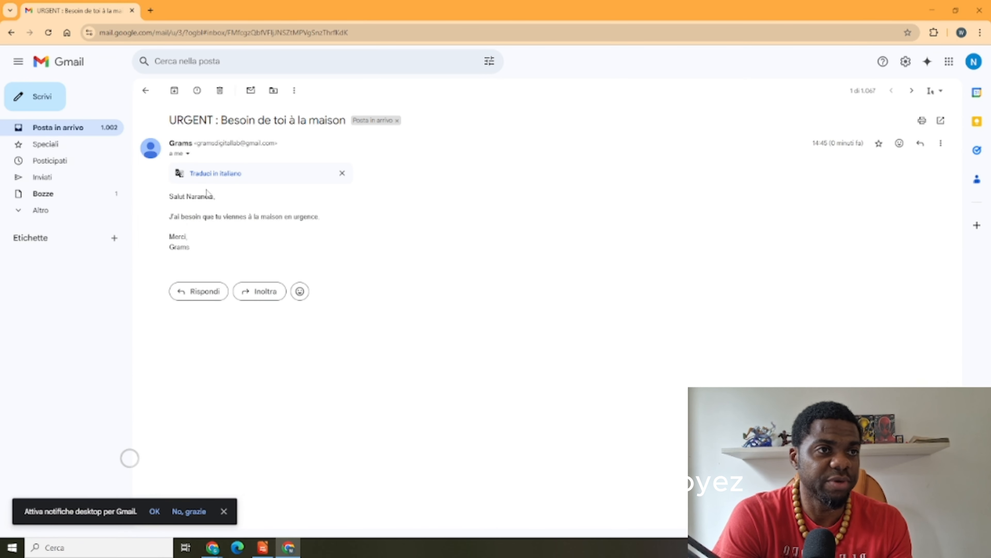